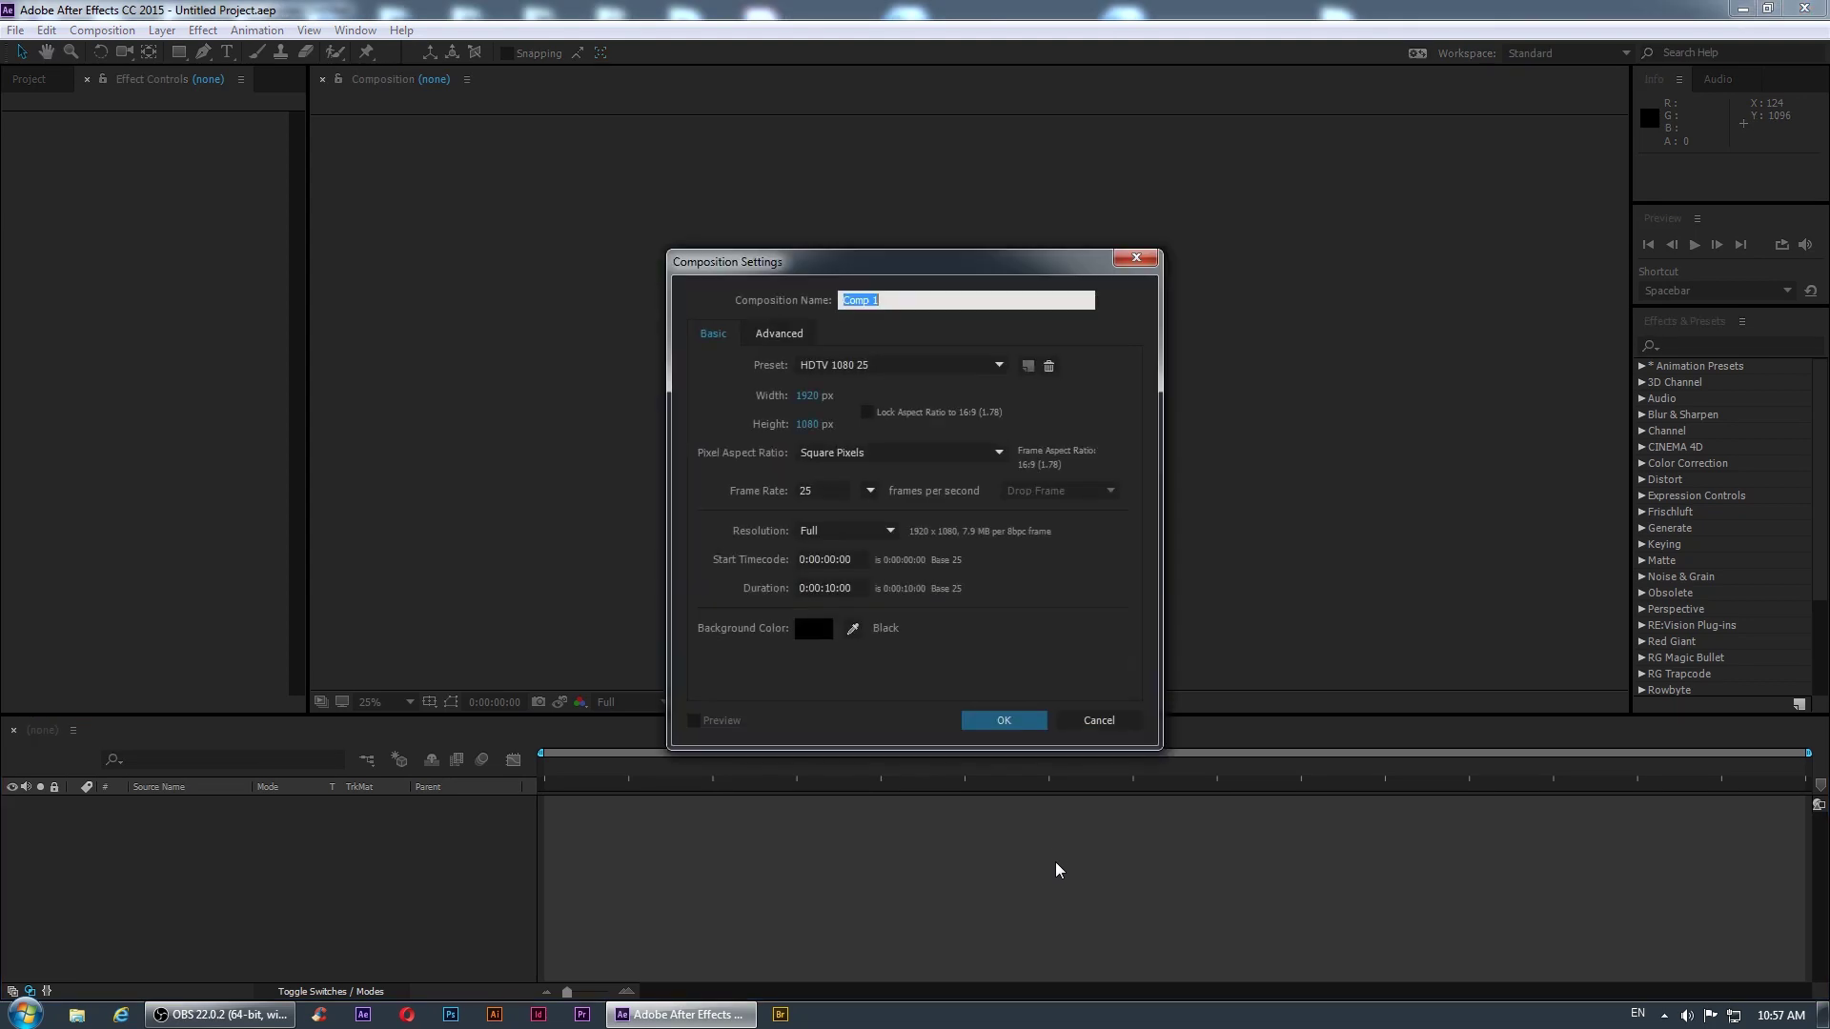
- Set the new composition's width to 2020 px (adding 100) and height to 1180 px, then confirm
click(809, 395)
key(Right)
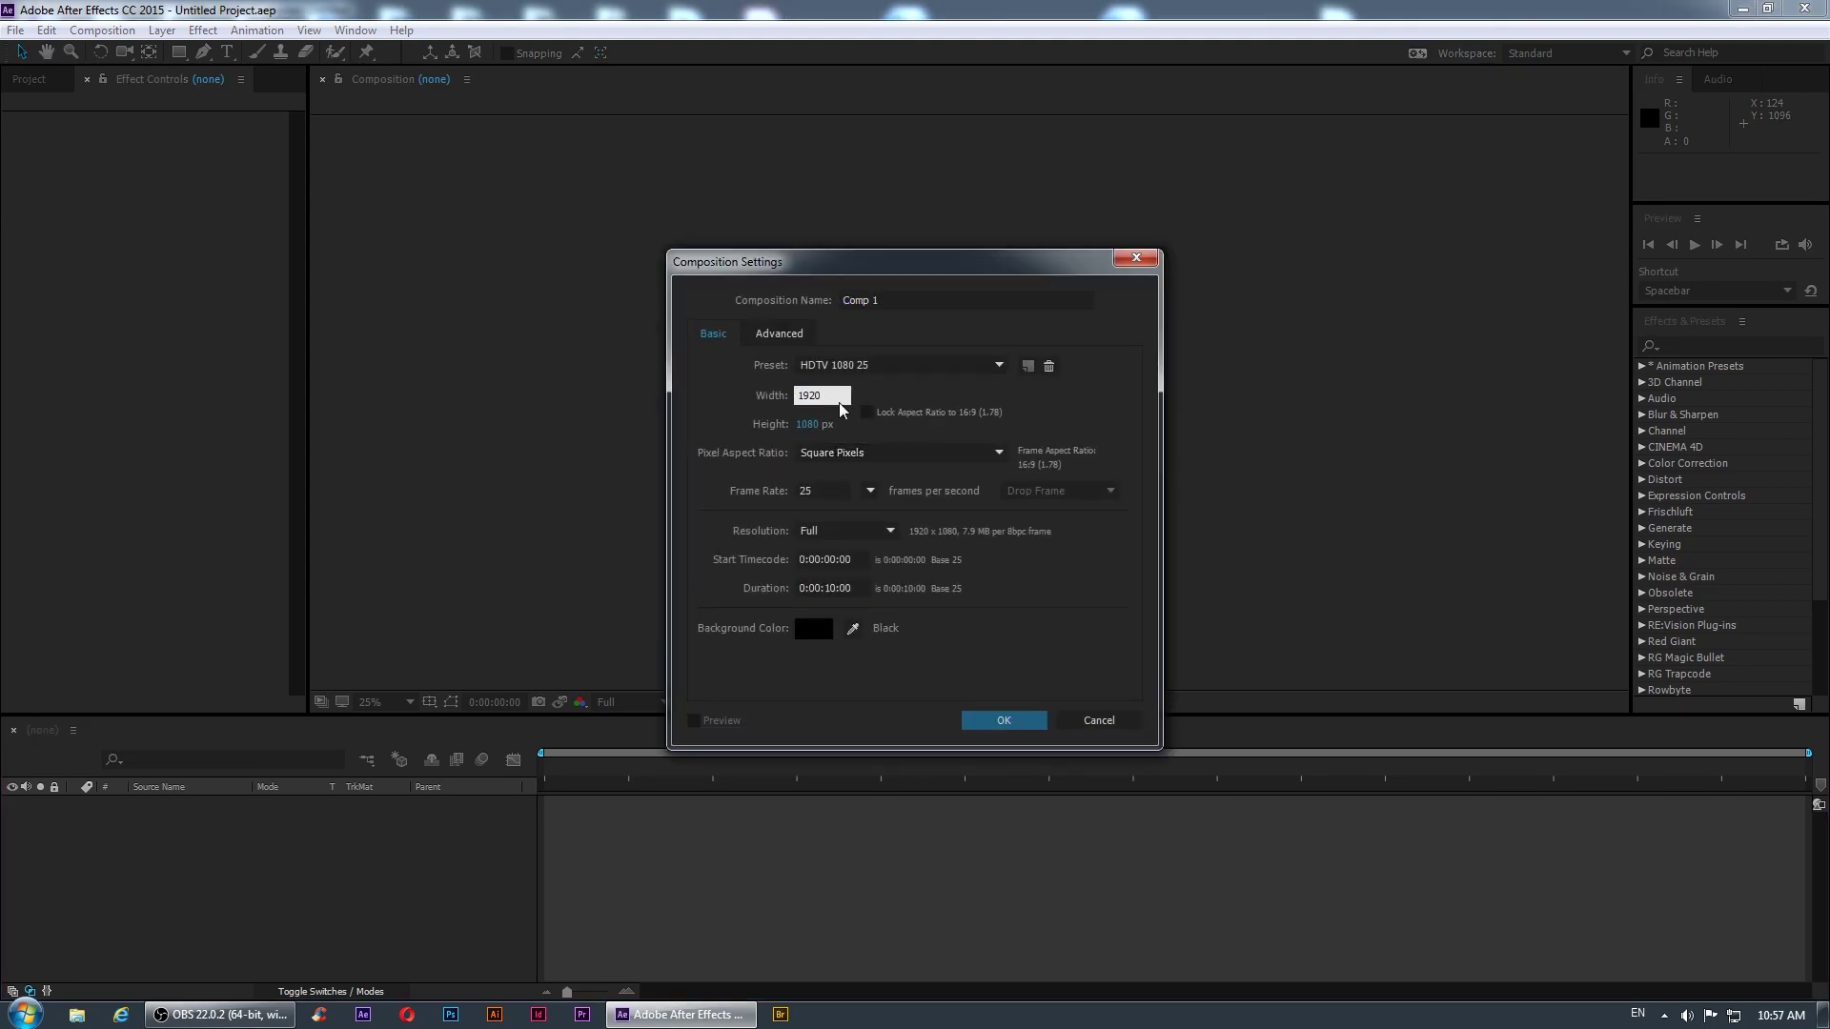
text(+100)
key(Tab)
key(BackSpace)
key(BackSpace)
key(BackSpace)
text(+)
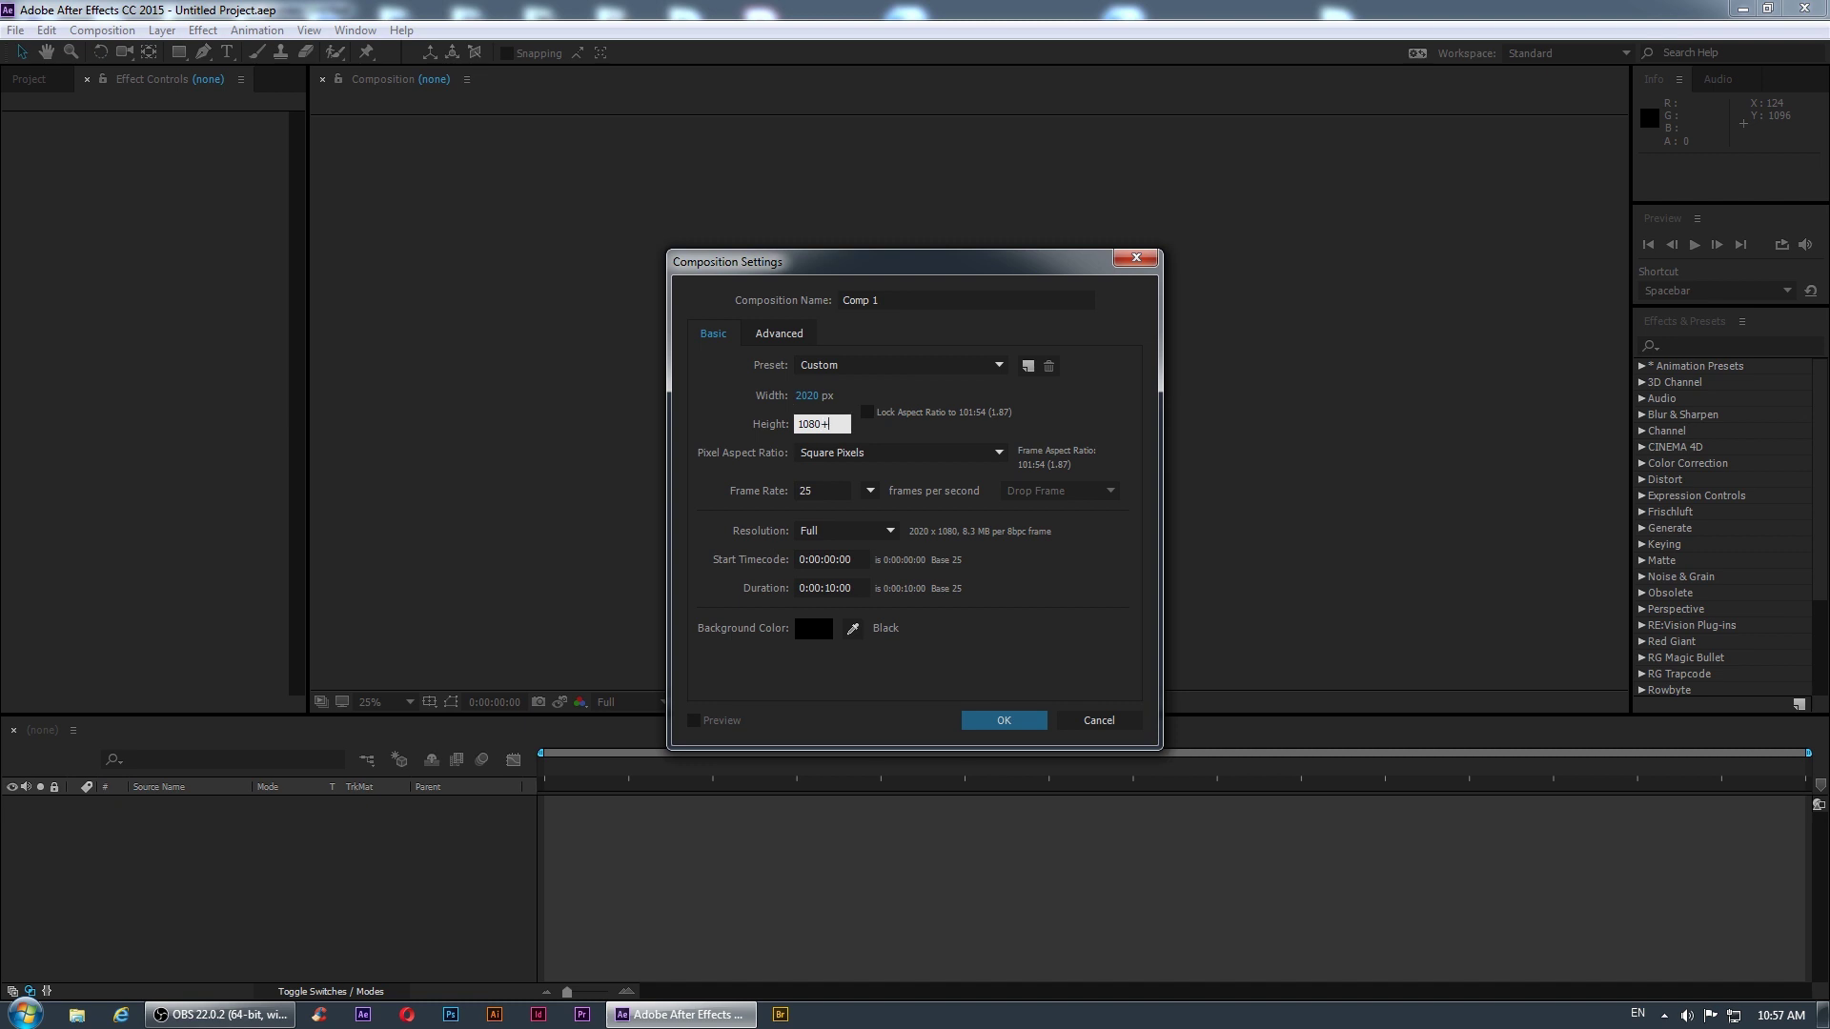
text(180)
key(Return)
key(Return)
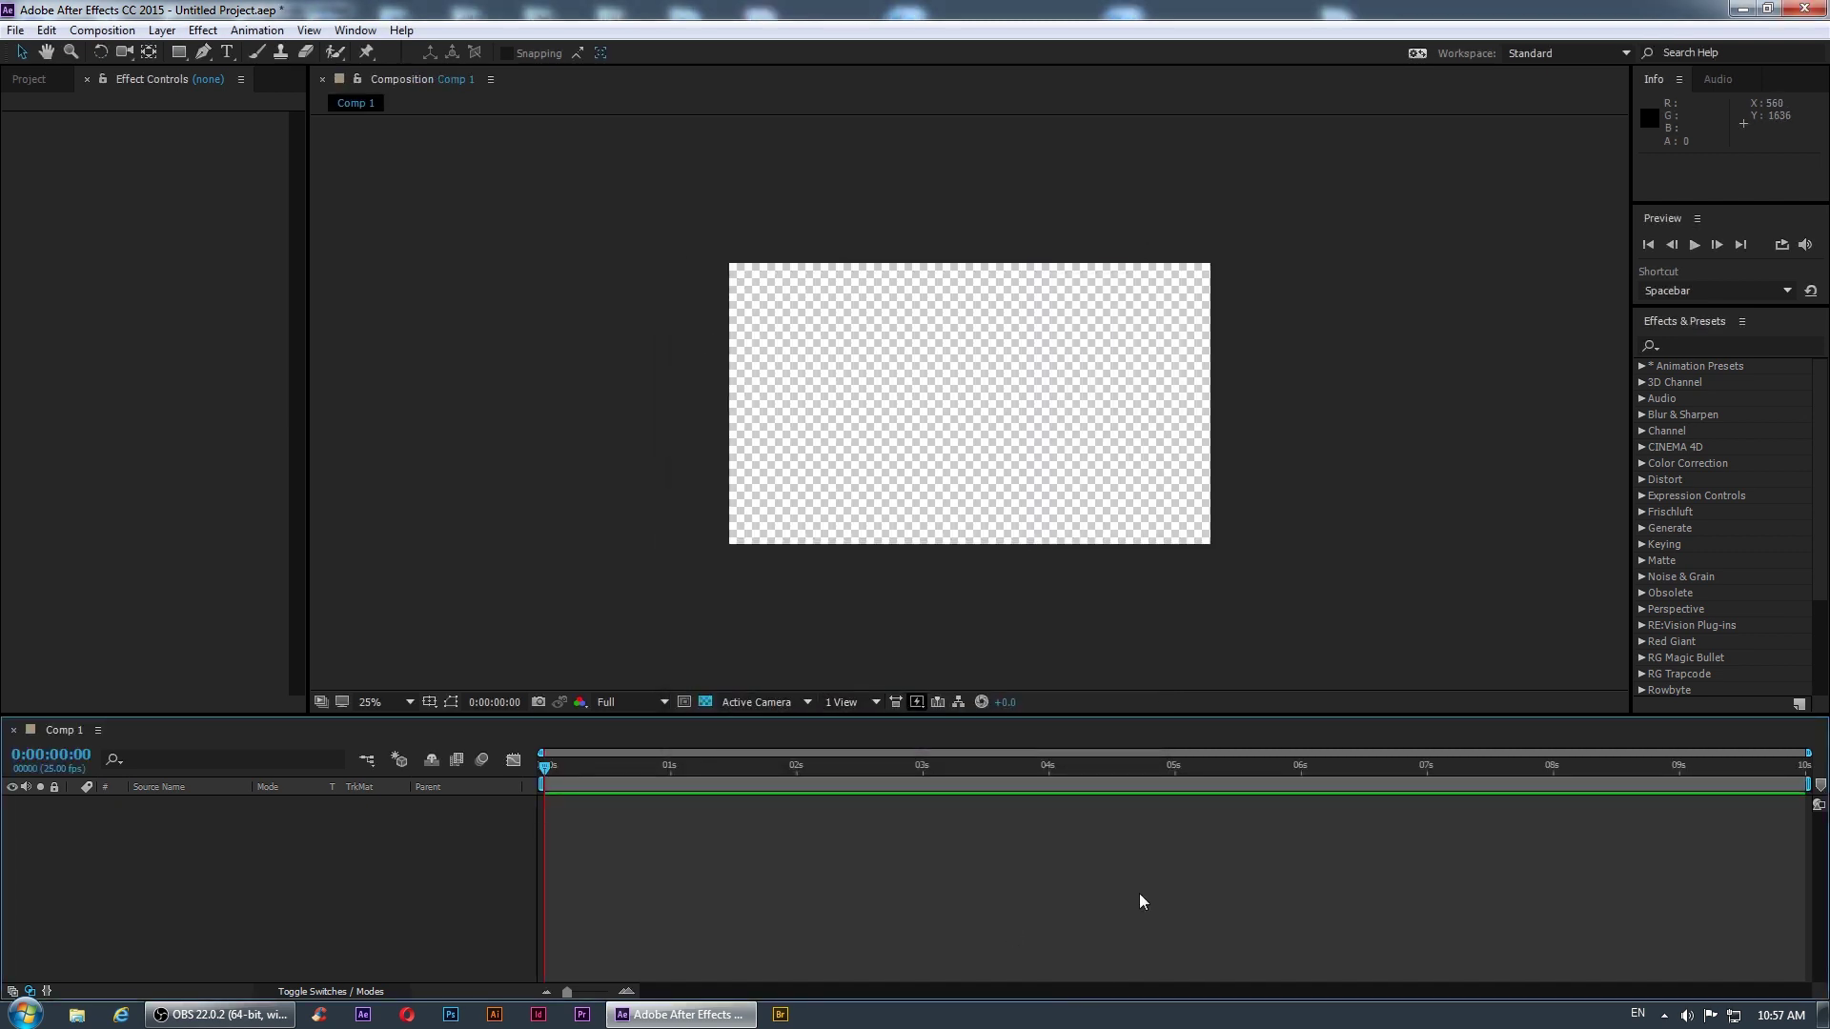
- Create a comp-sized solid in neutral gray, Gray Solid 1
key(ctrl+y)
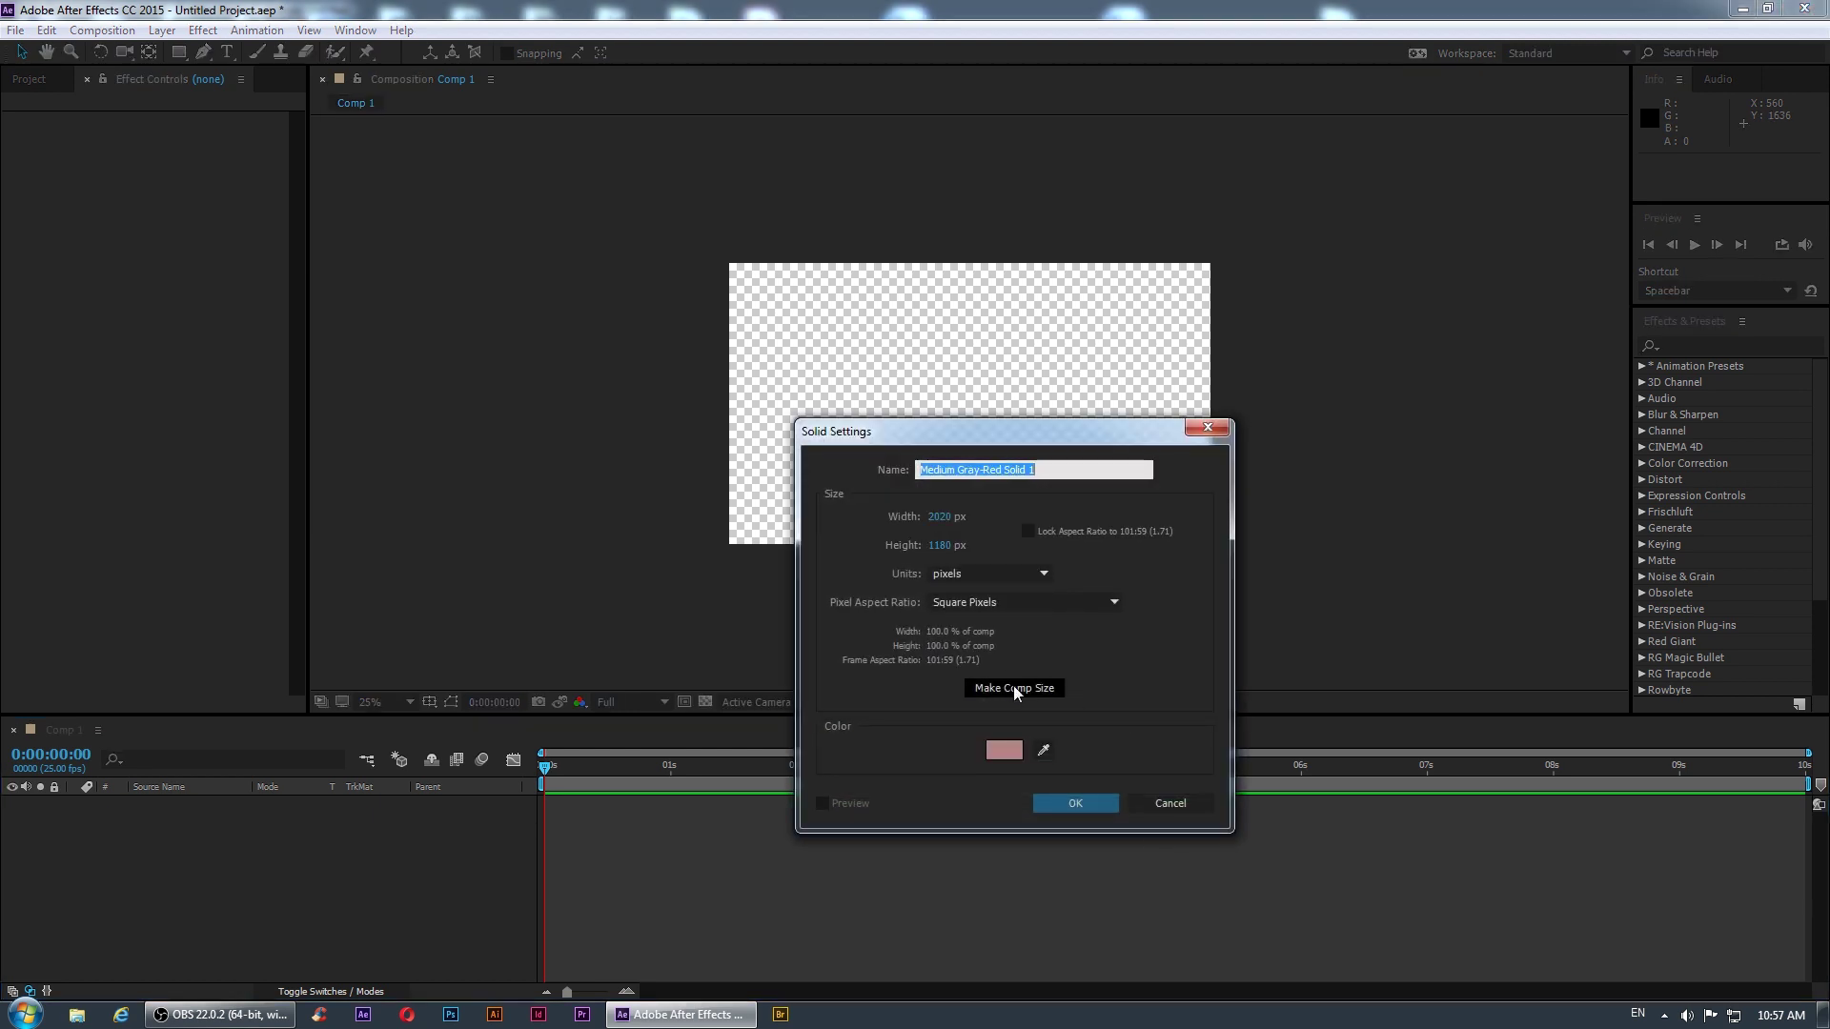
click(1014, 684)
click(1006, 747)
click(1077, 748)
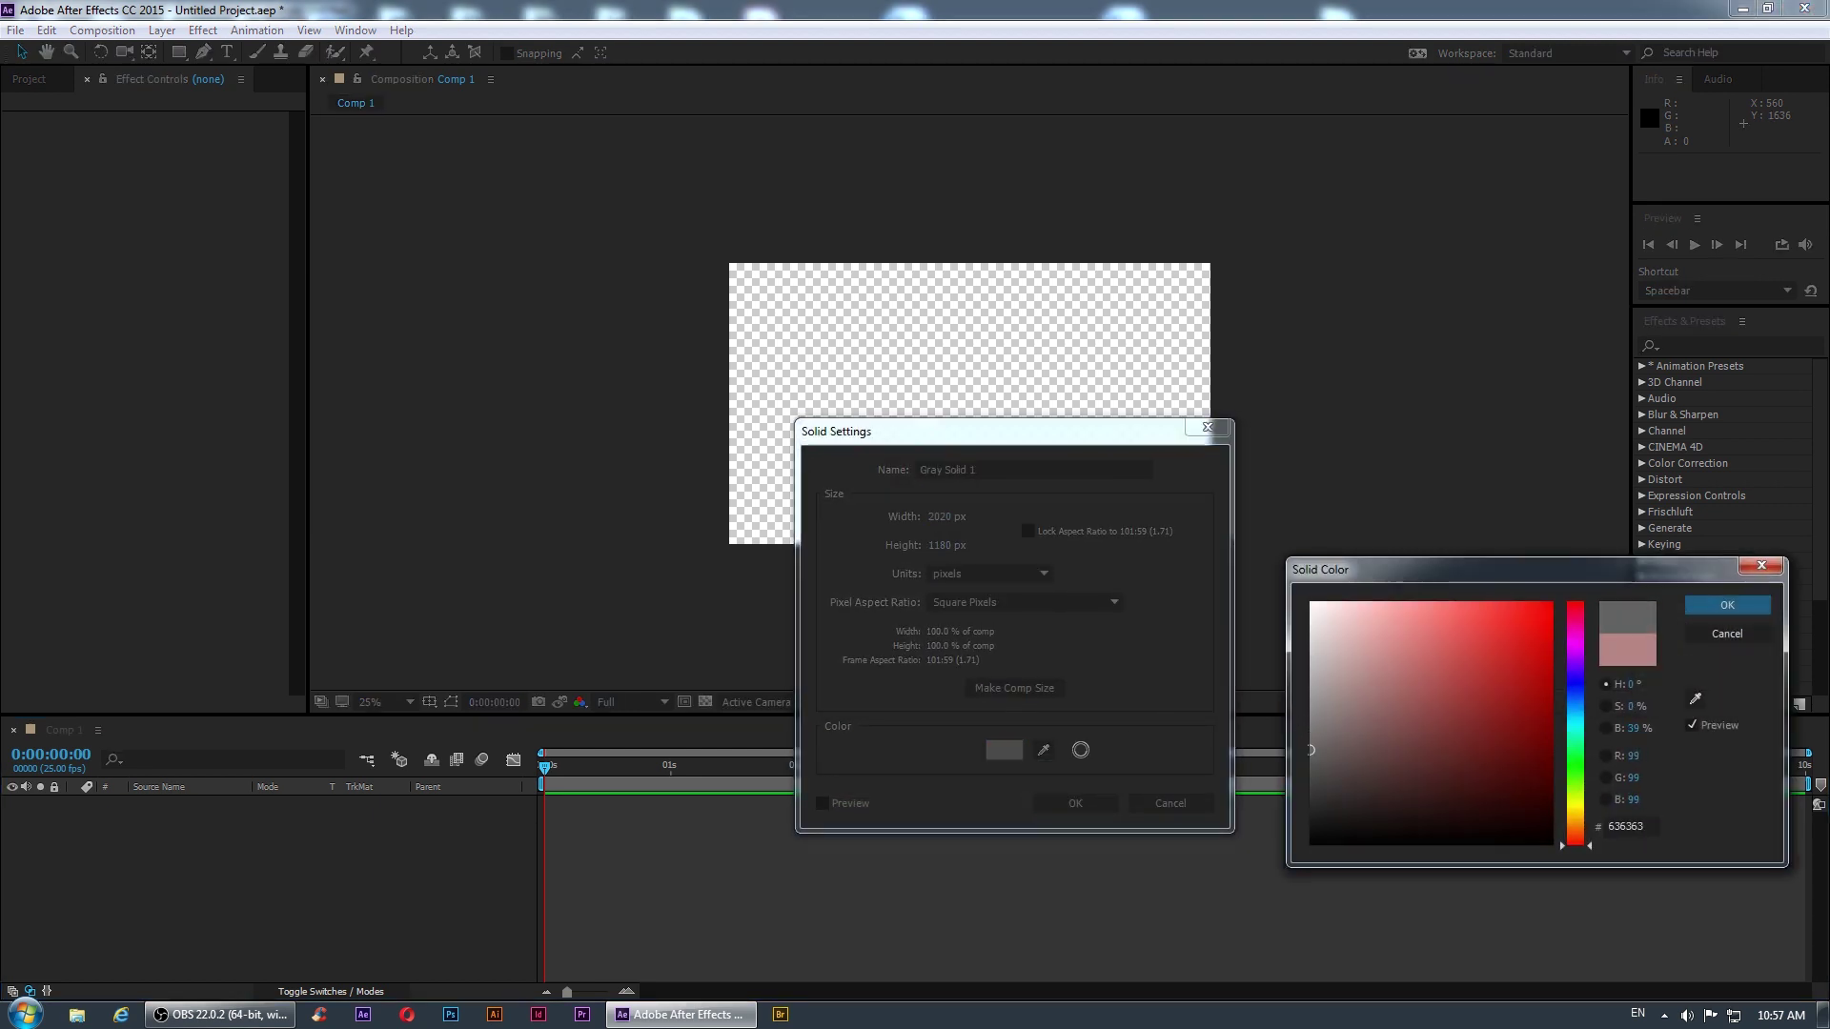
click(1715, 604)
click(1090, 803)
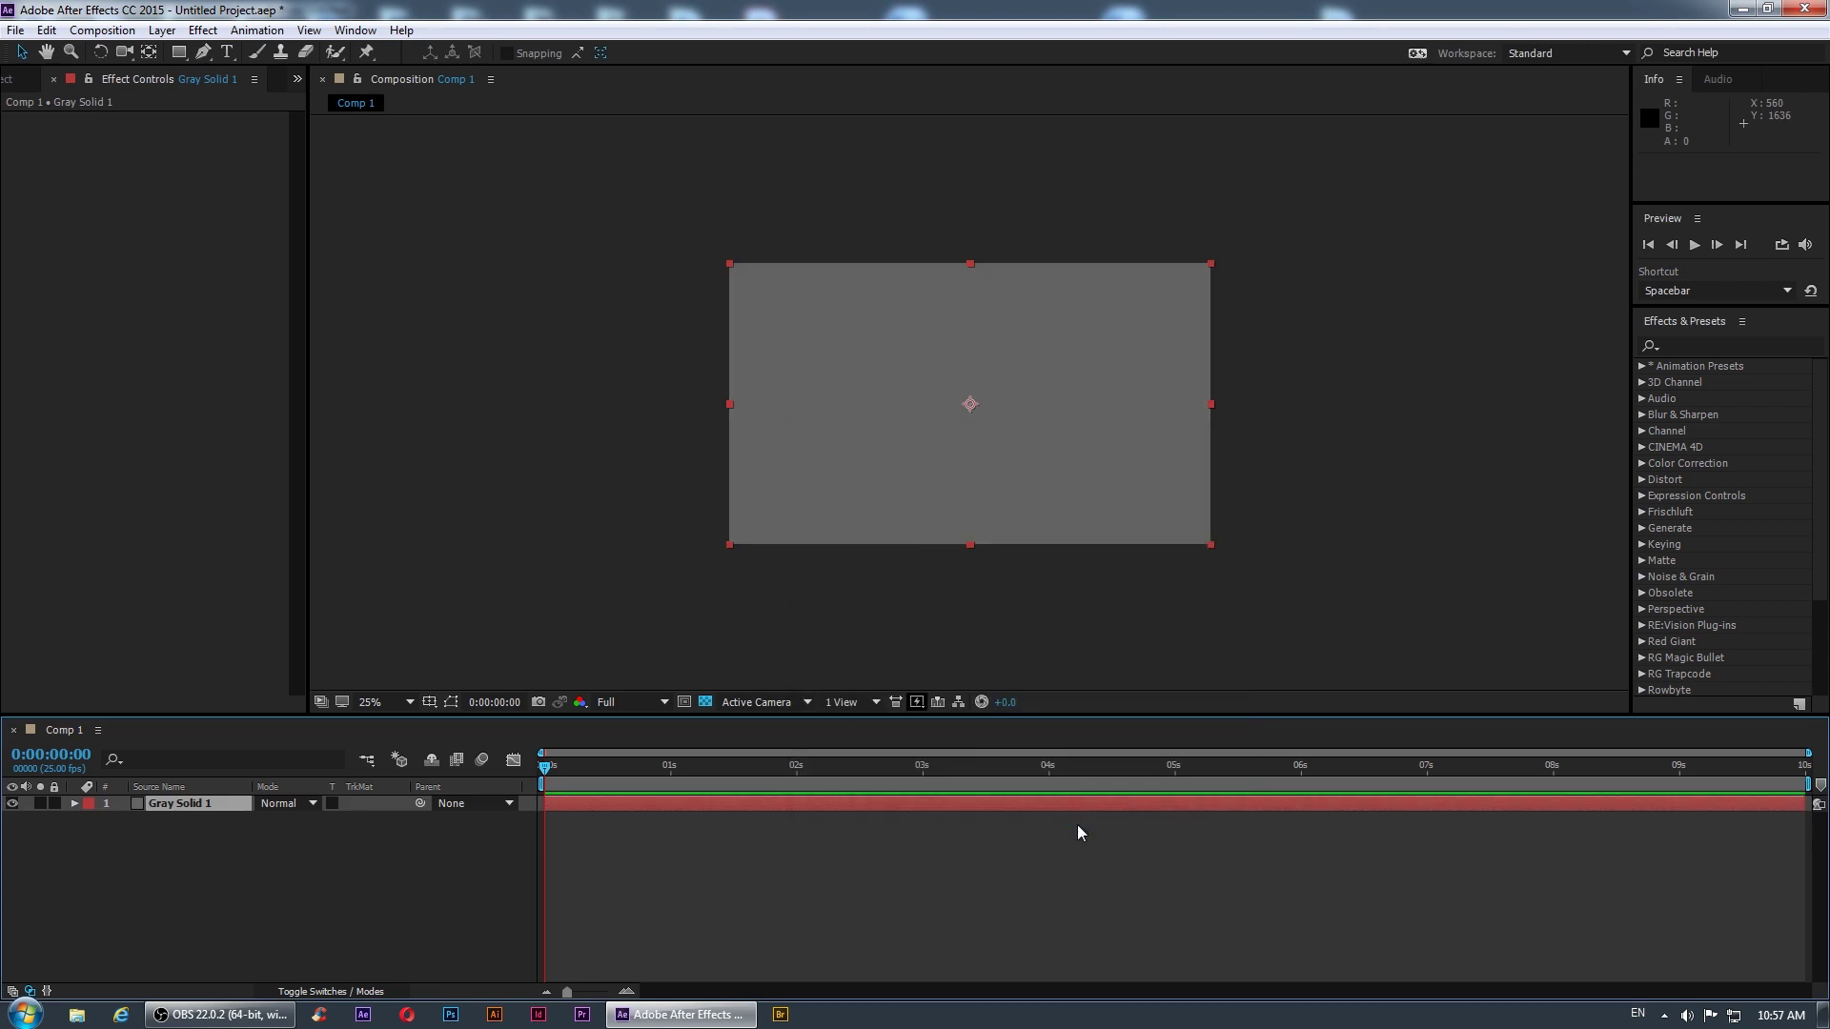
- Select the Gray Solid 1 layer and focus the Effects & Presets search field
click(1481, 869)
click(1471, 803)
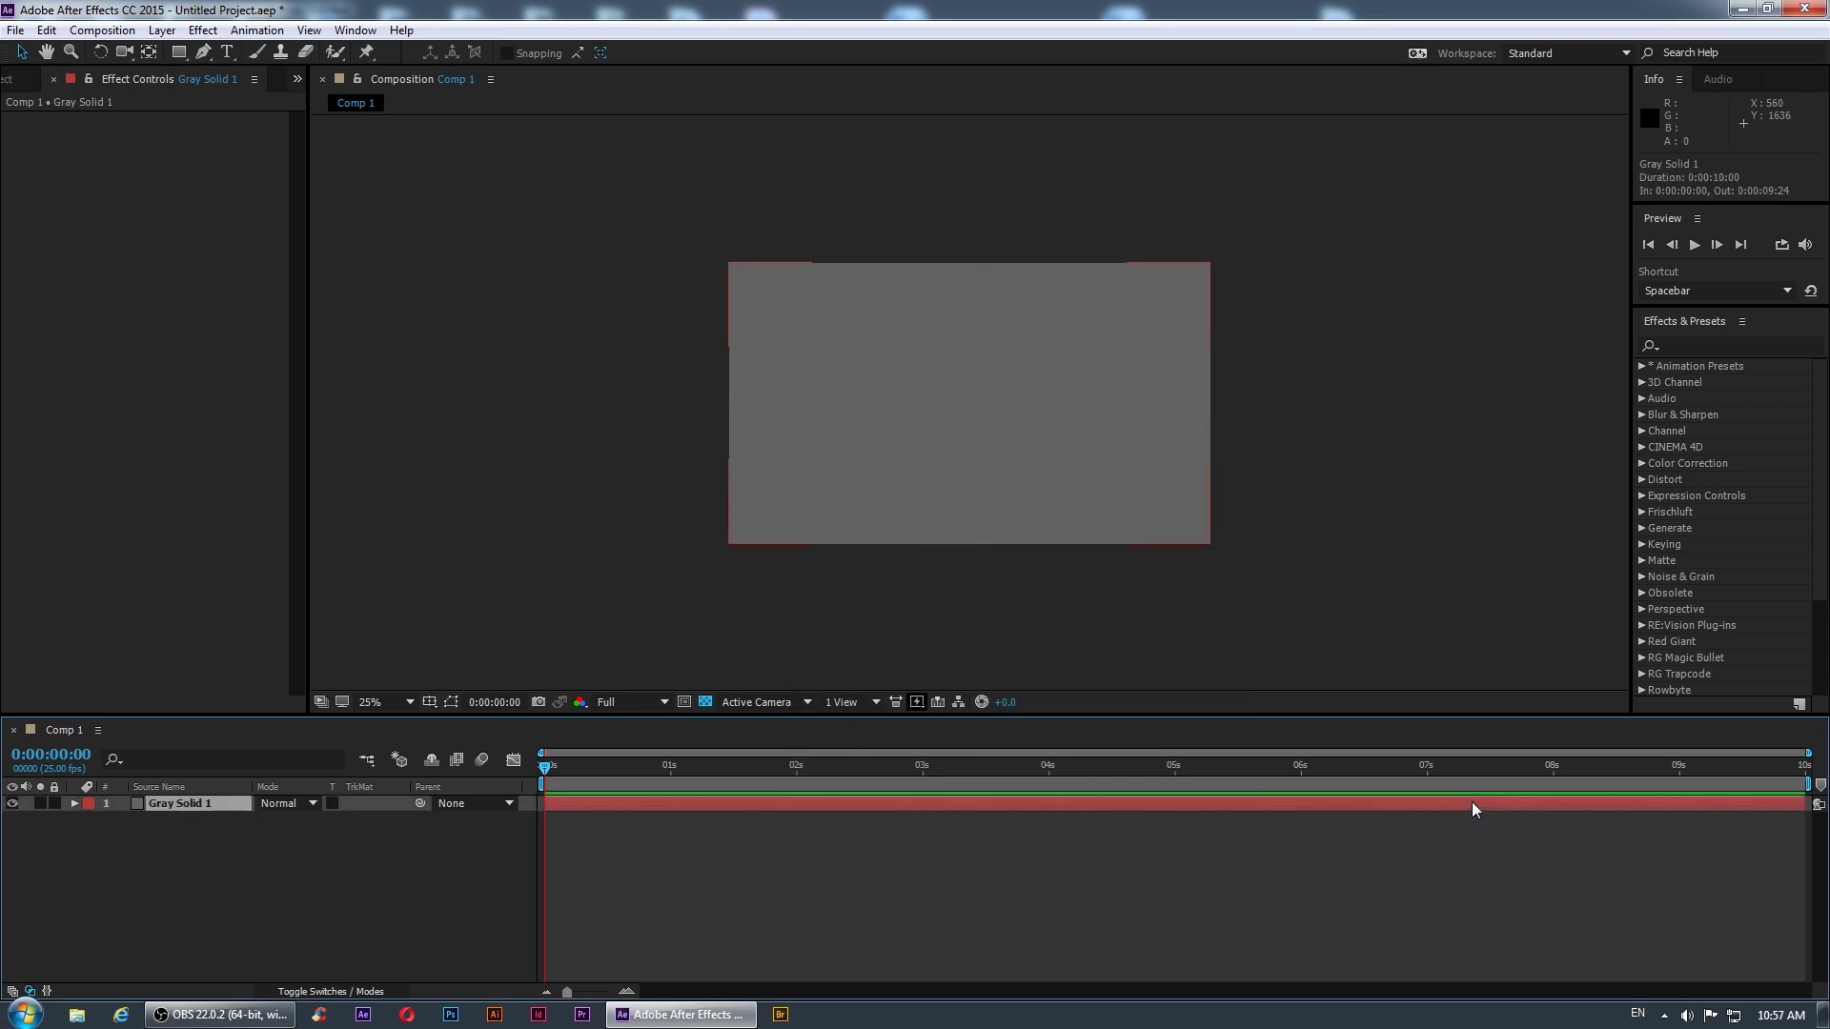
click(1696, 349)
click(1698, 347)
- Apply Fractal Noise to the gray solid with Complexity 1
text(fract)
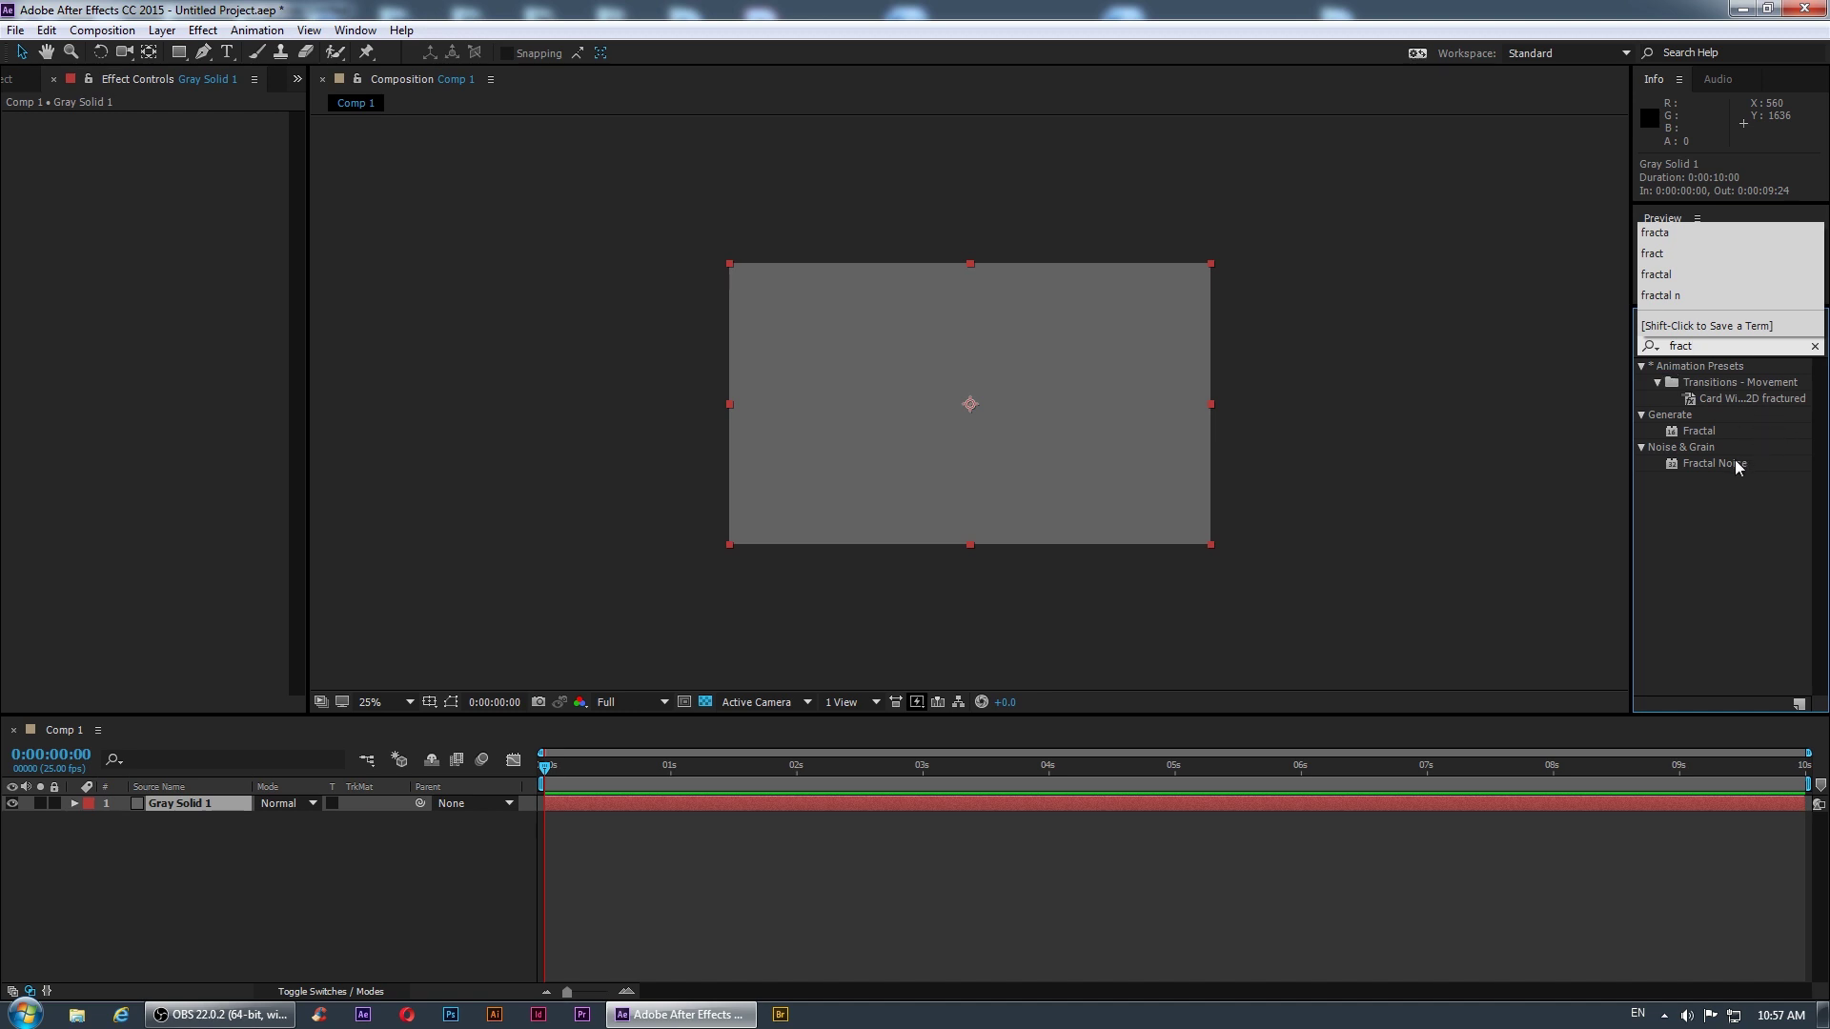
double_click(1734, 465)
click(187, 249)
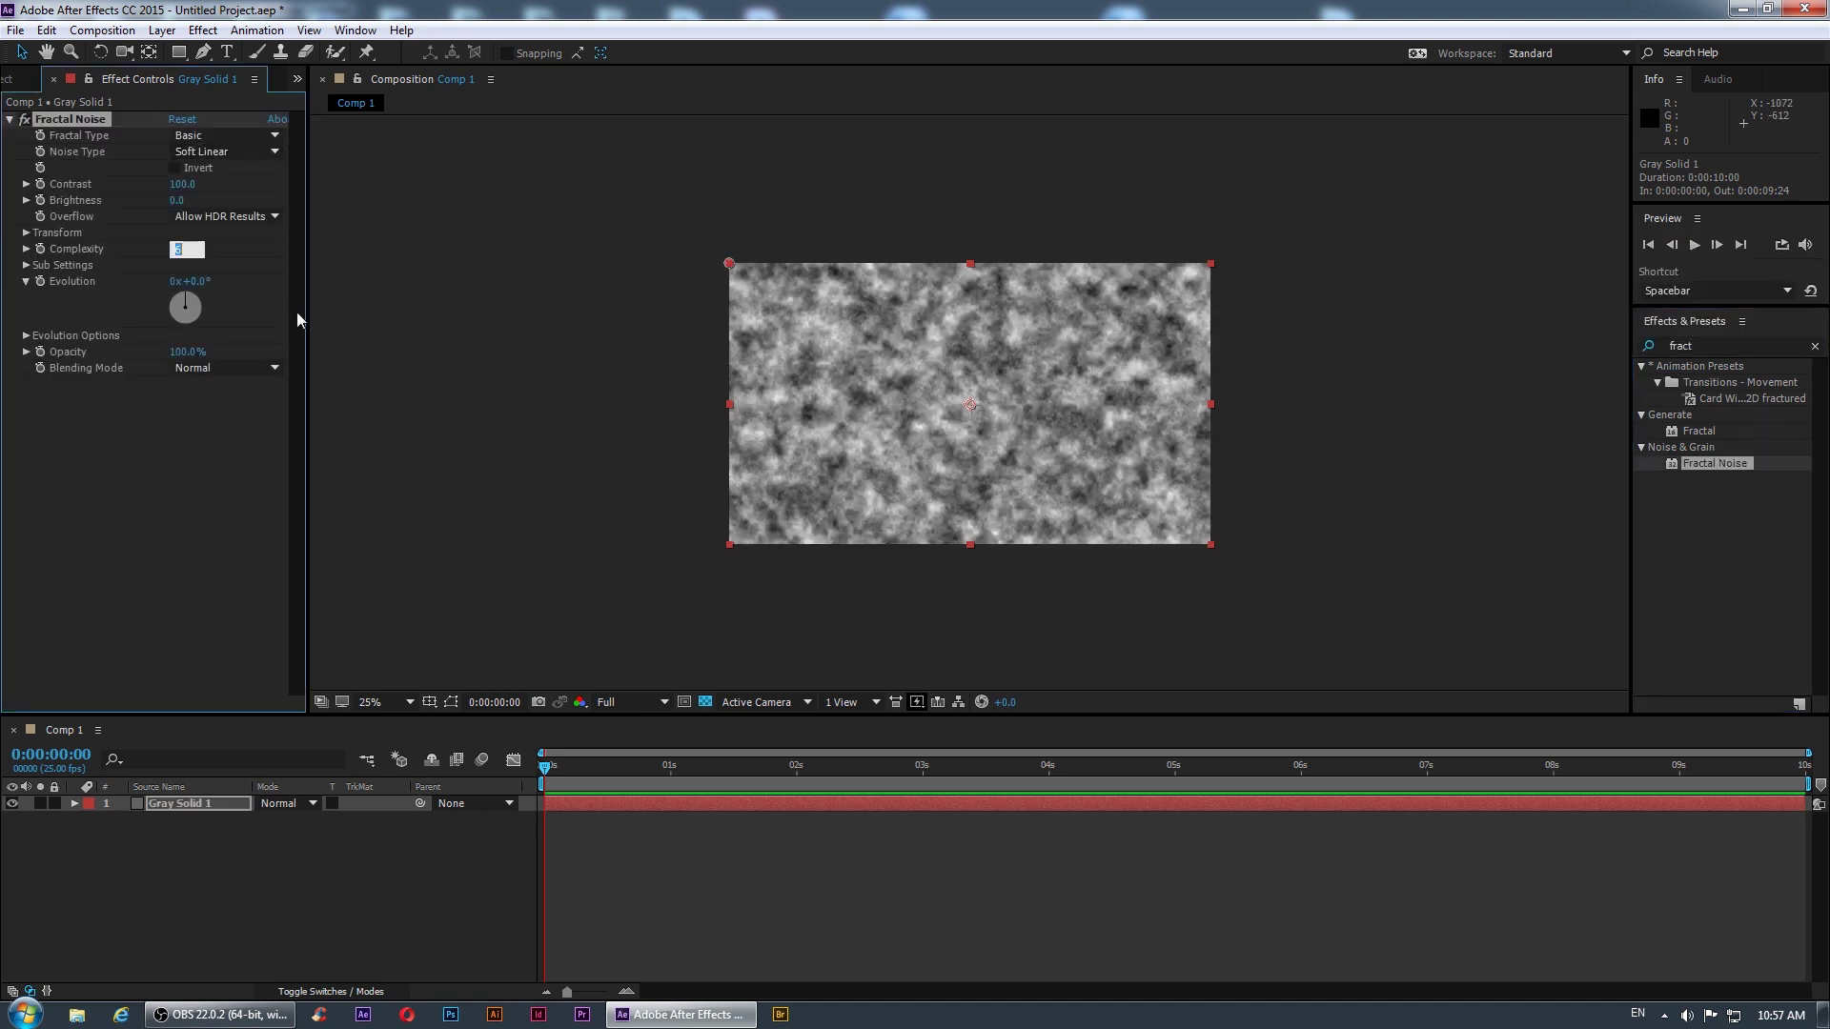
key(Return)
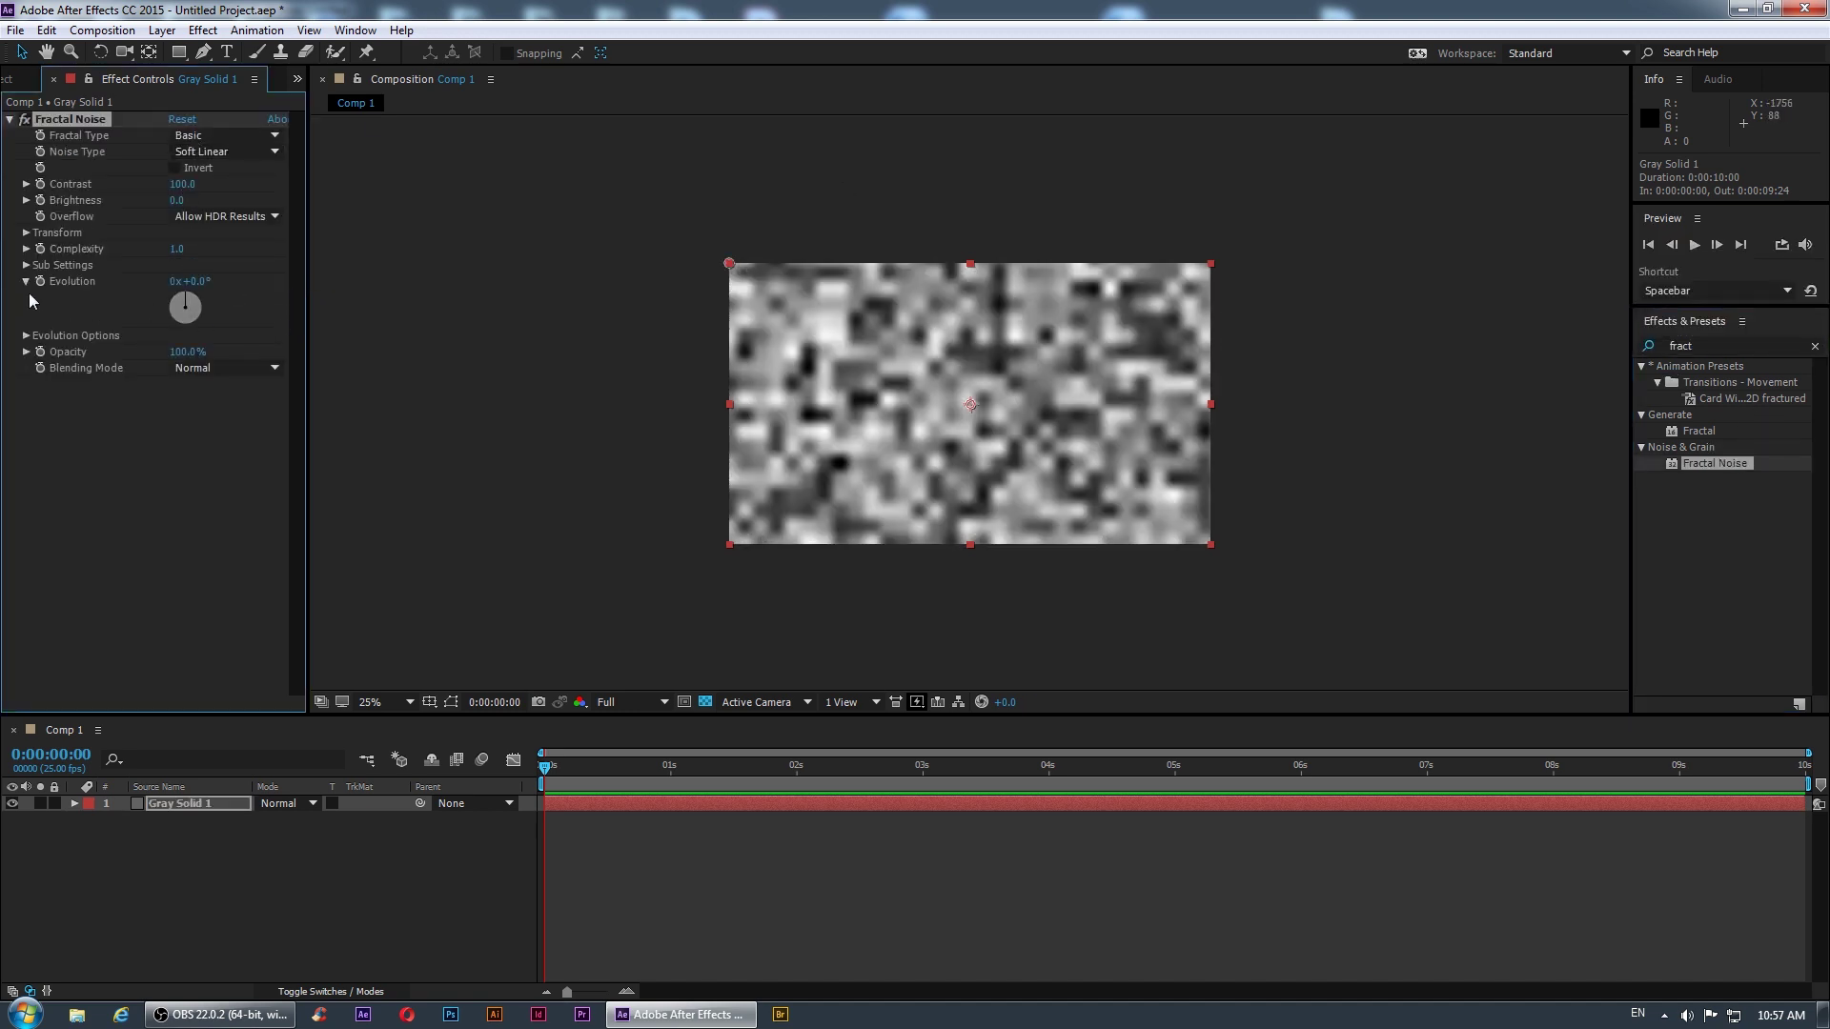
- Keyframe Evolution to reach one full revolution (1x) at the composition's end
click(802, 875)
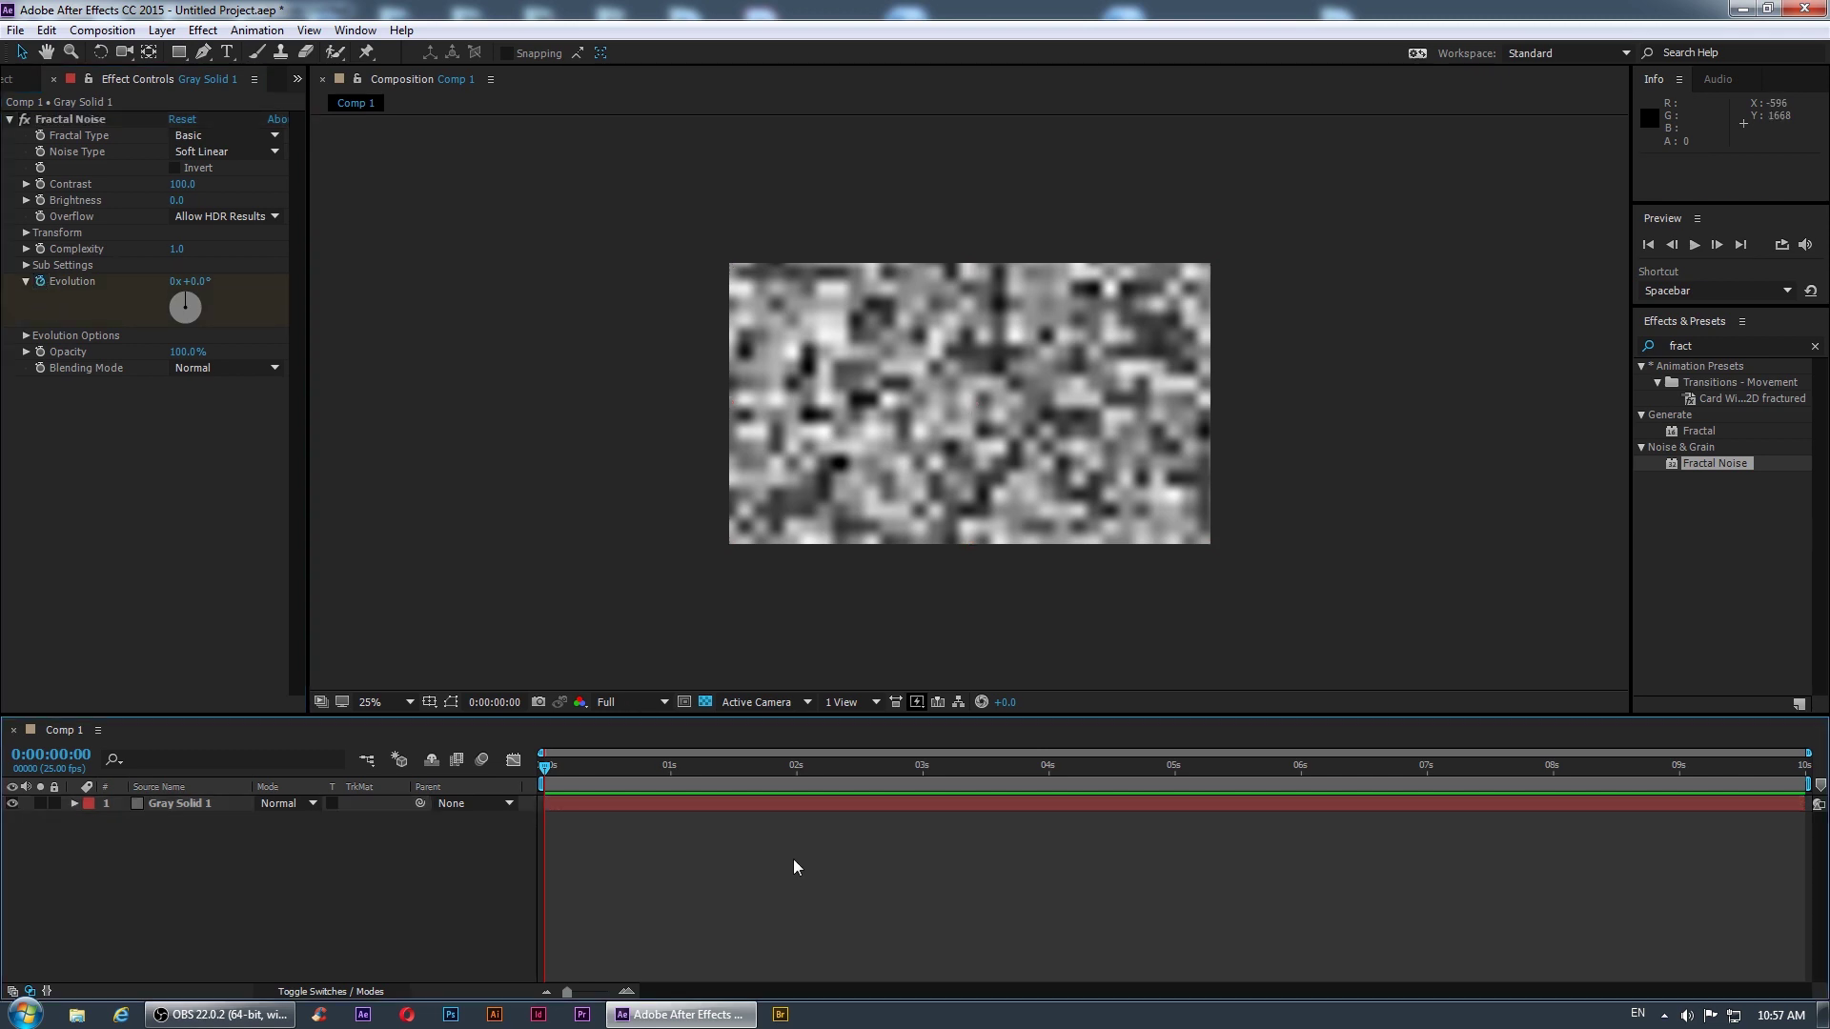
key(End)
key(Page_Down)
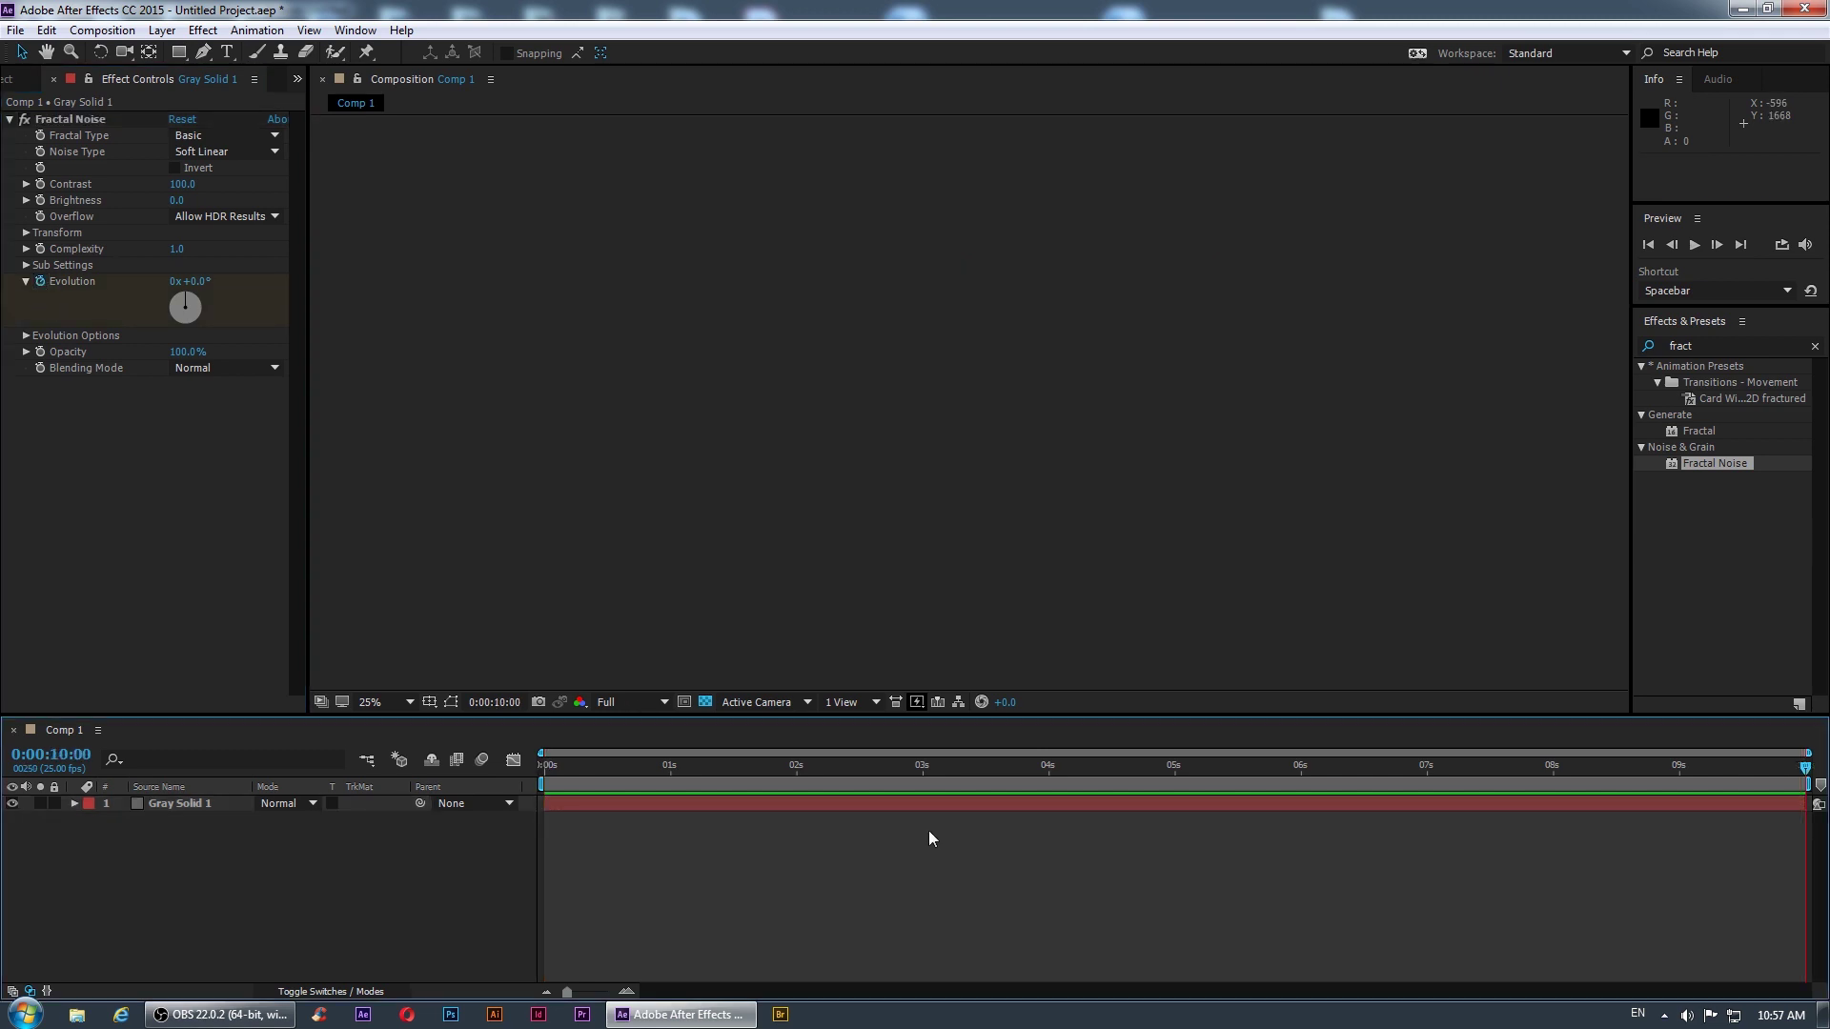
click(174, 282)
text(1)
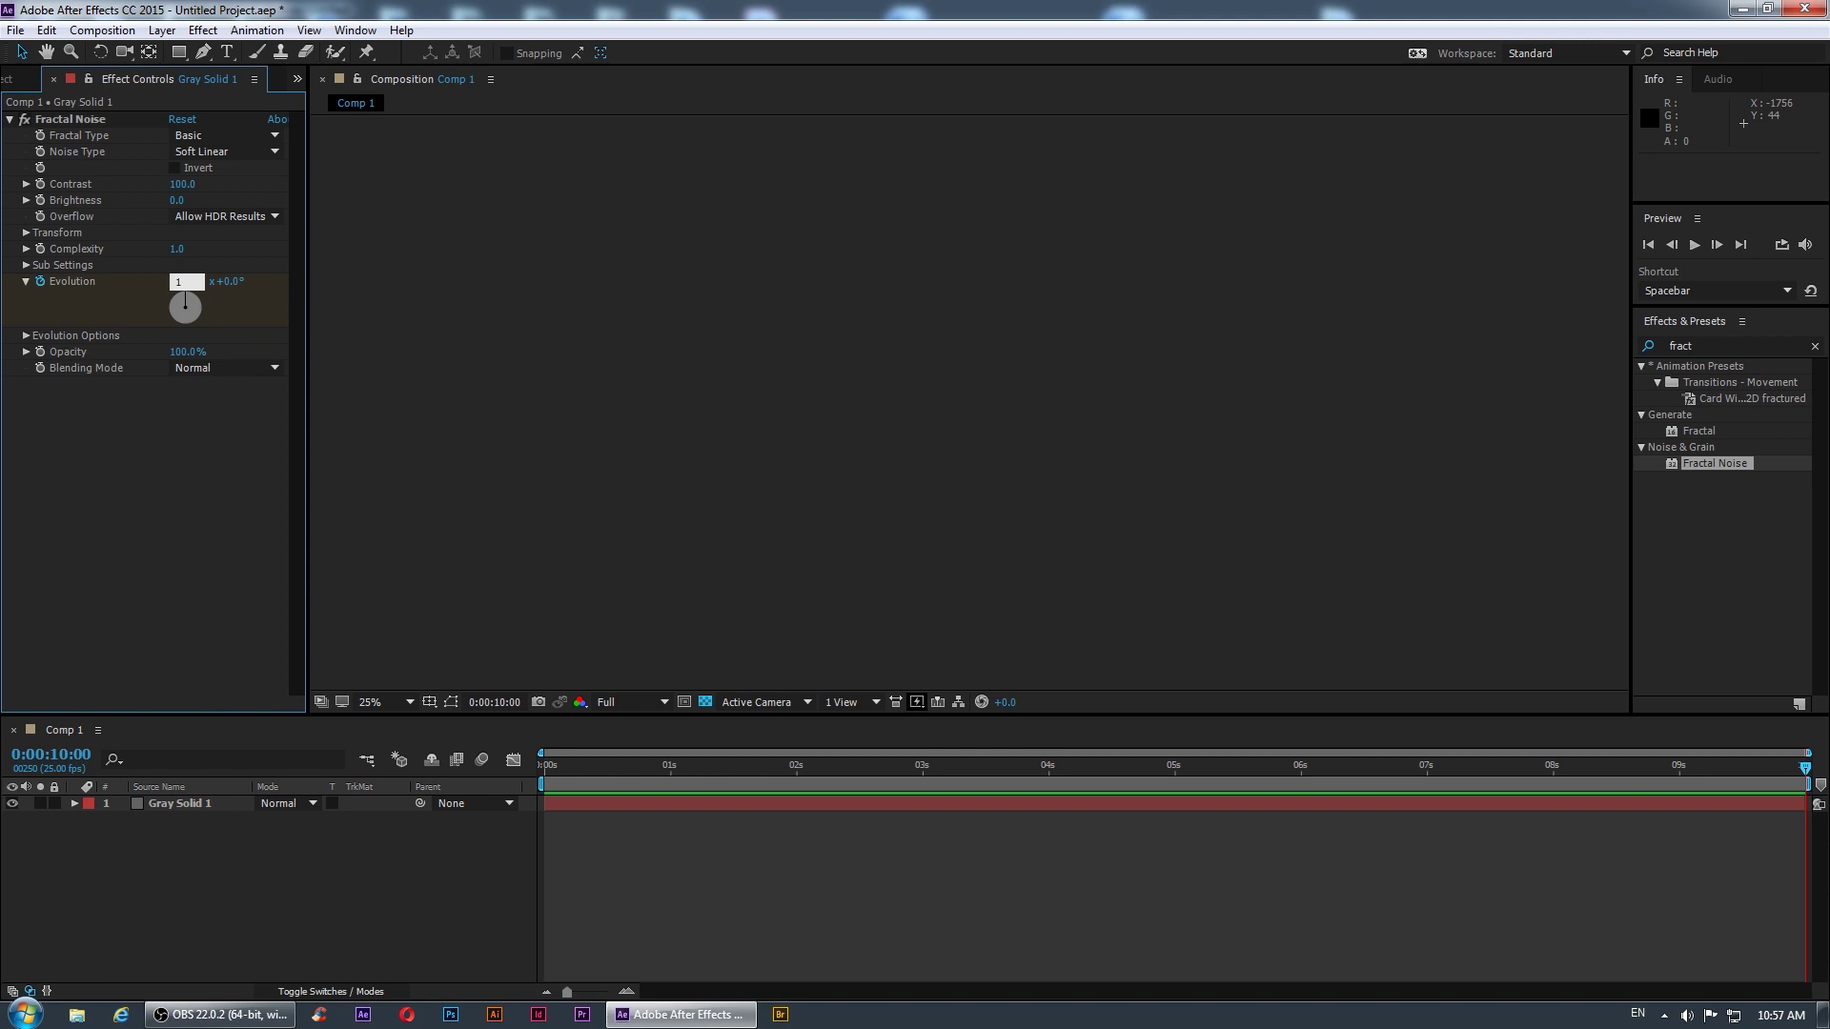
key(Return)
key(Home)
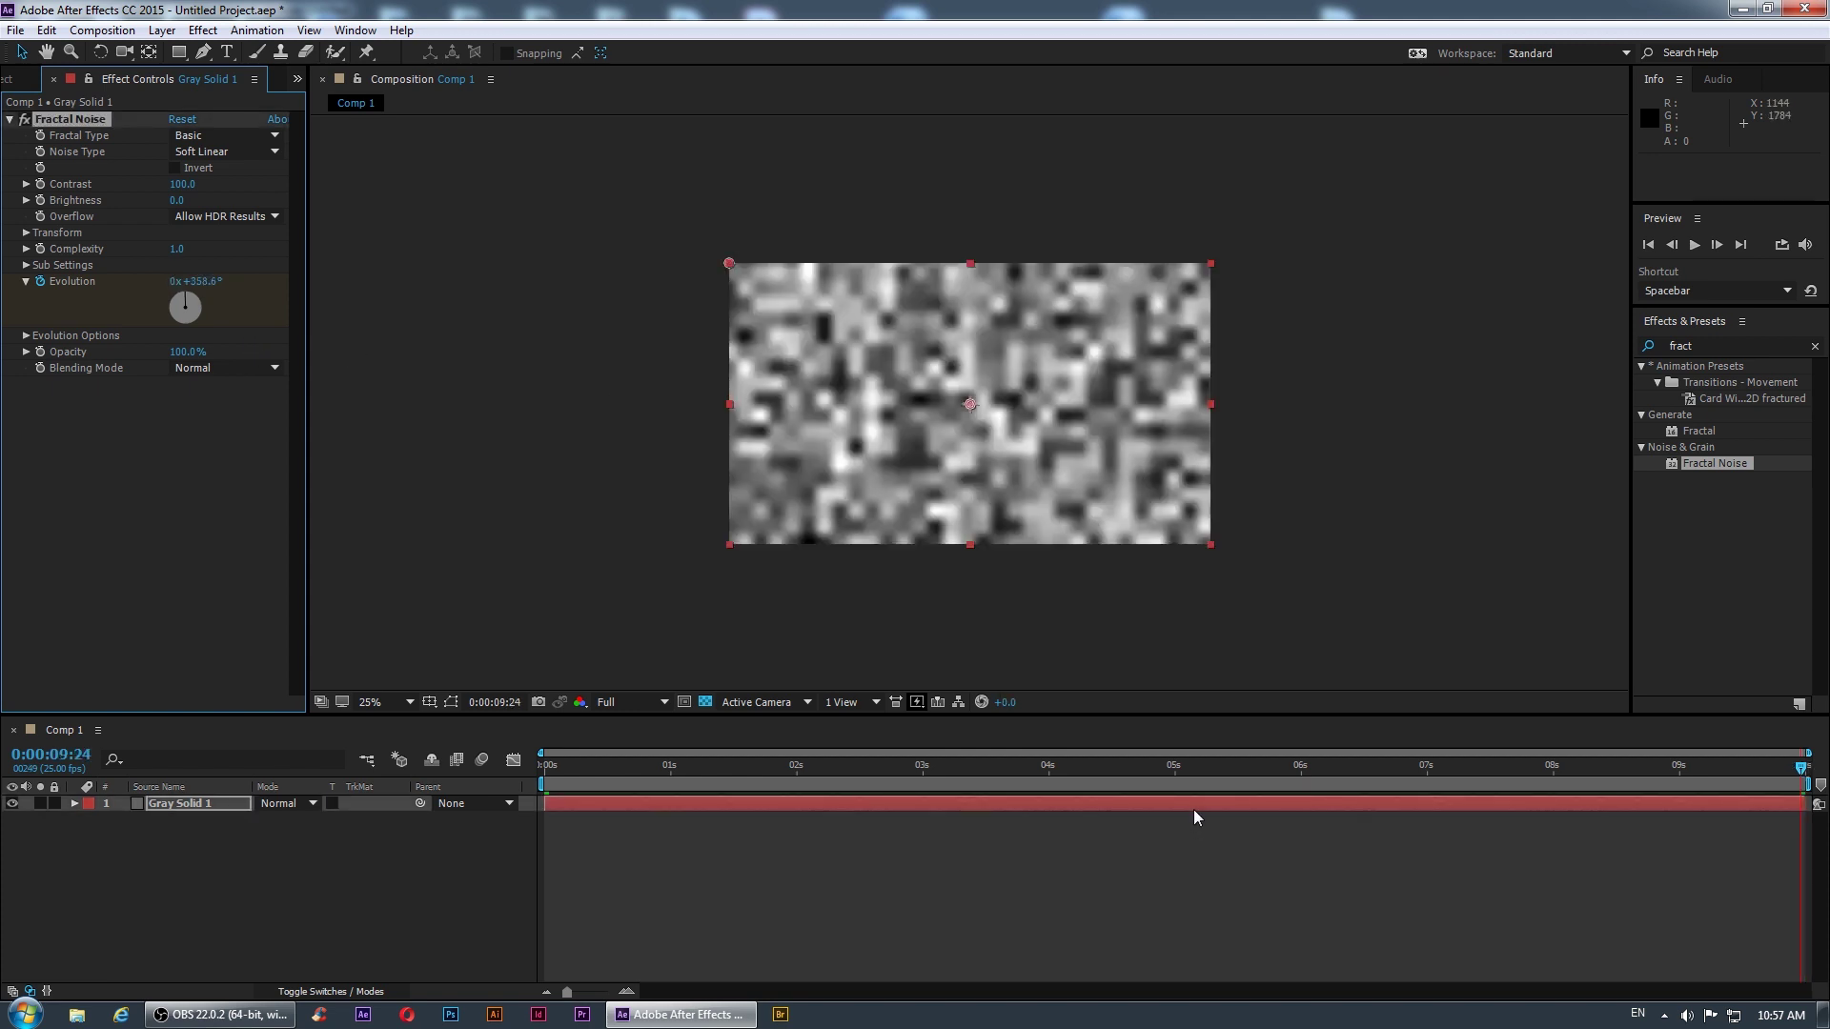
- Turn on Cycle Evolution in the noise's evolution options
click(25, 336)
click(174, 352)
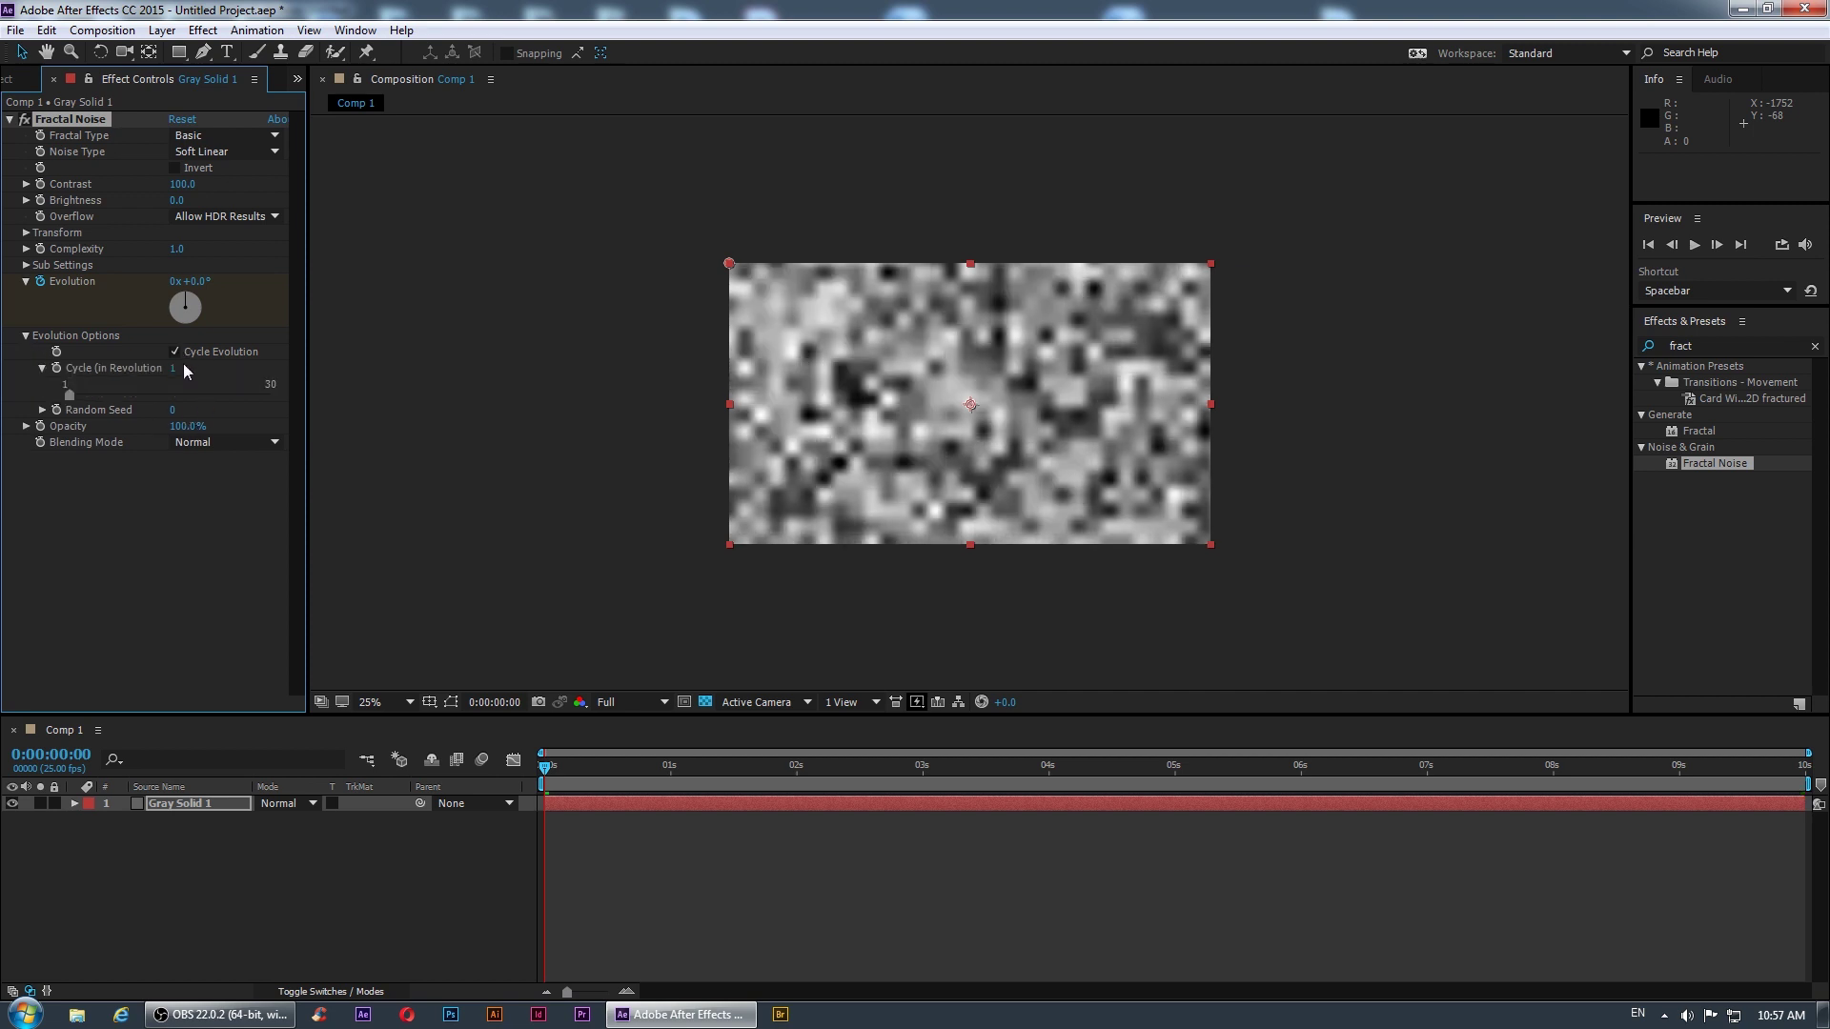
click(716, 912)
key(End)
key(Home)
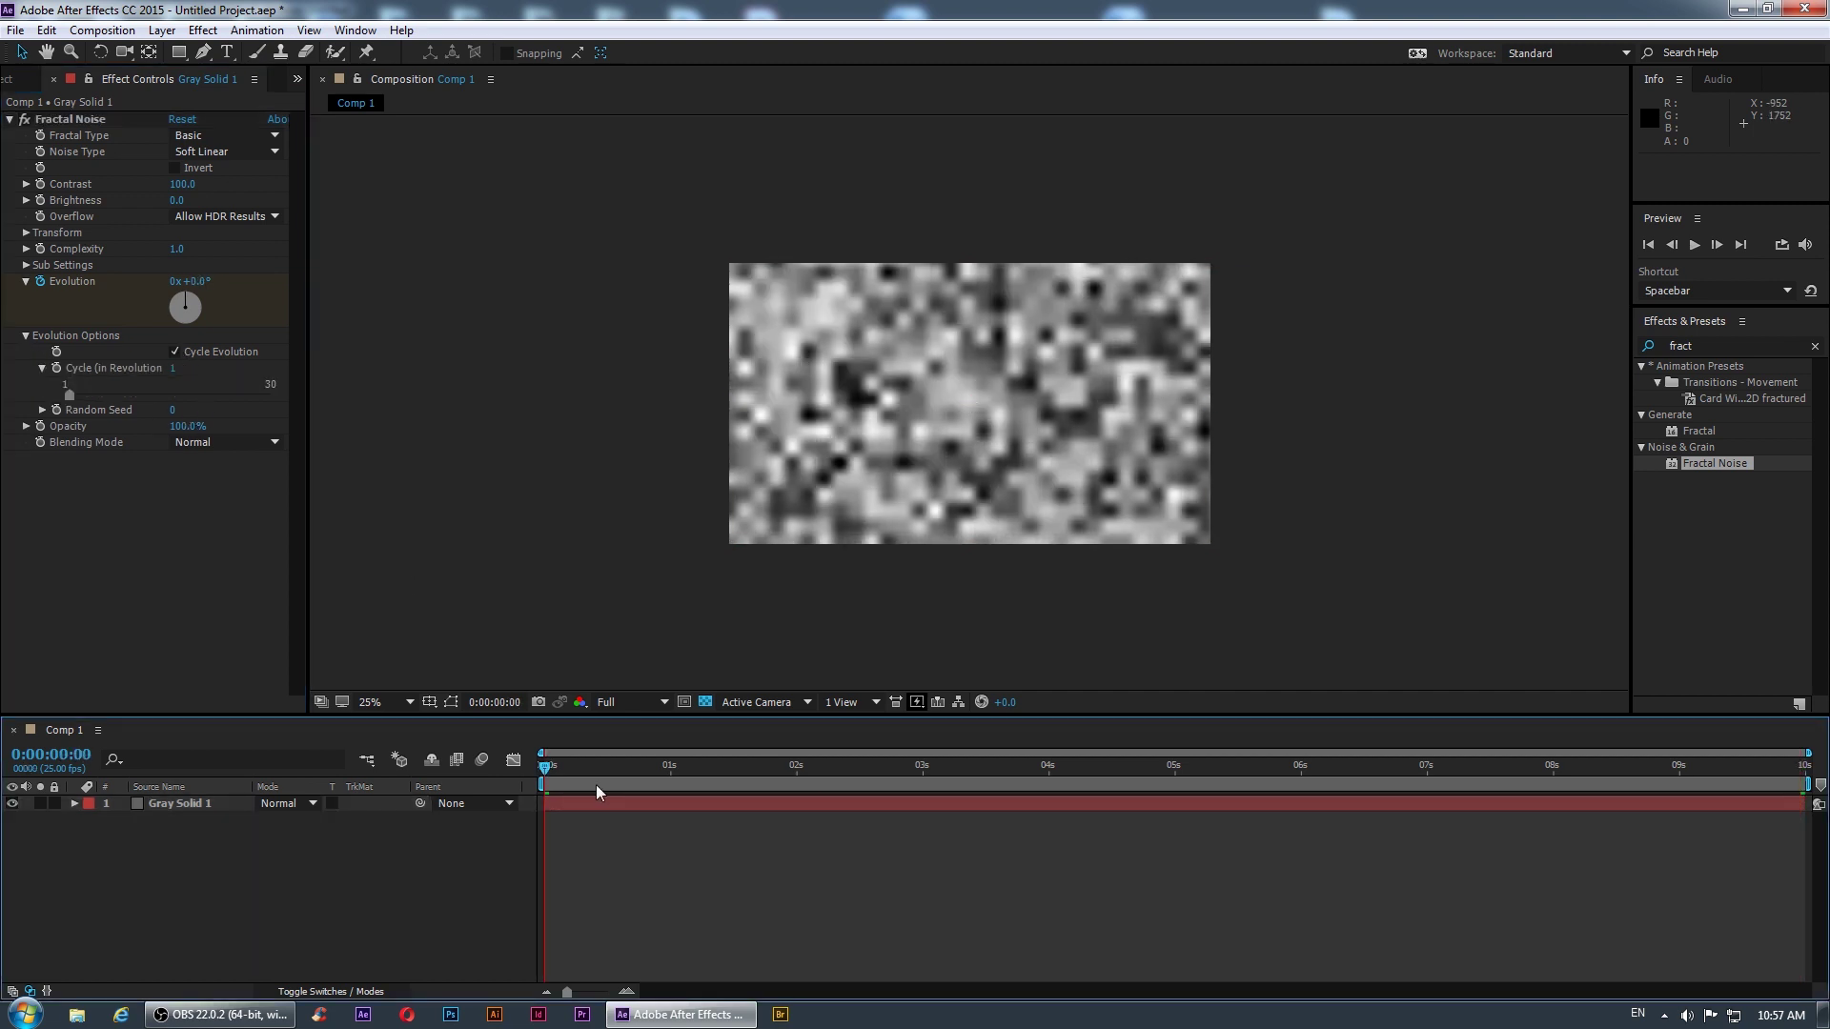
- Set the Fractal Noise Scale to 200 and Noise Type to Spline
drag(543, 769, 1039, 769)
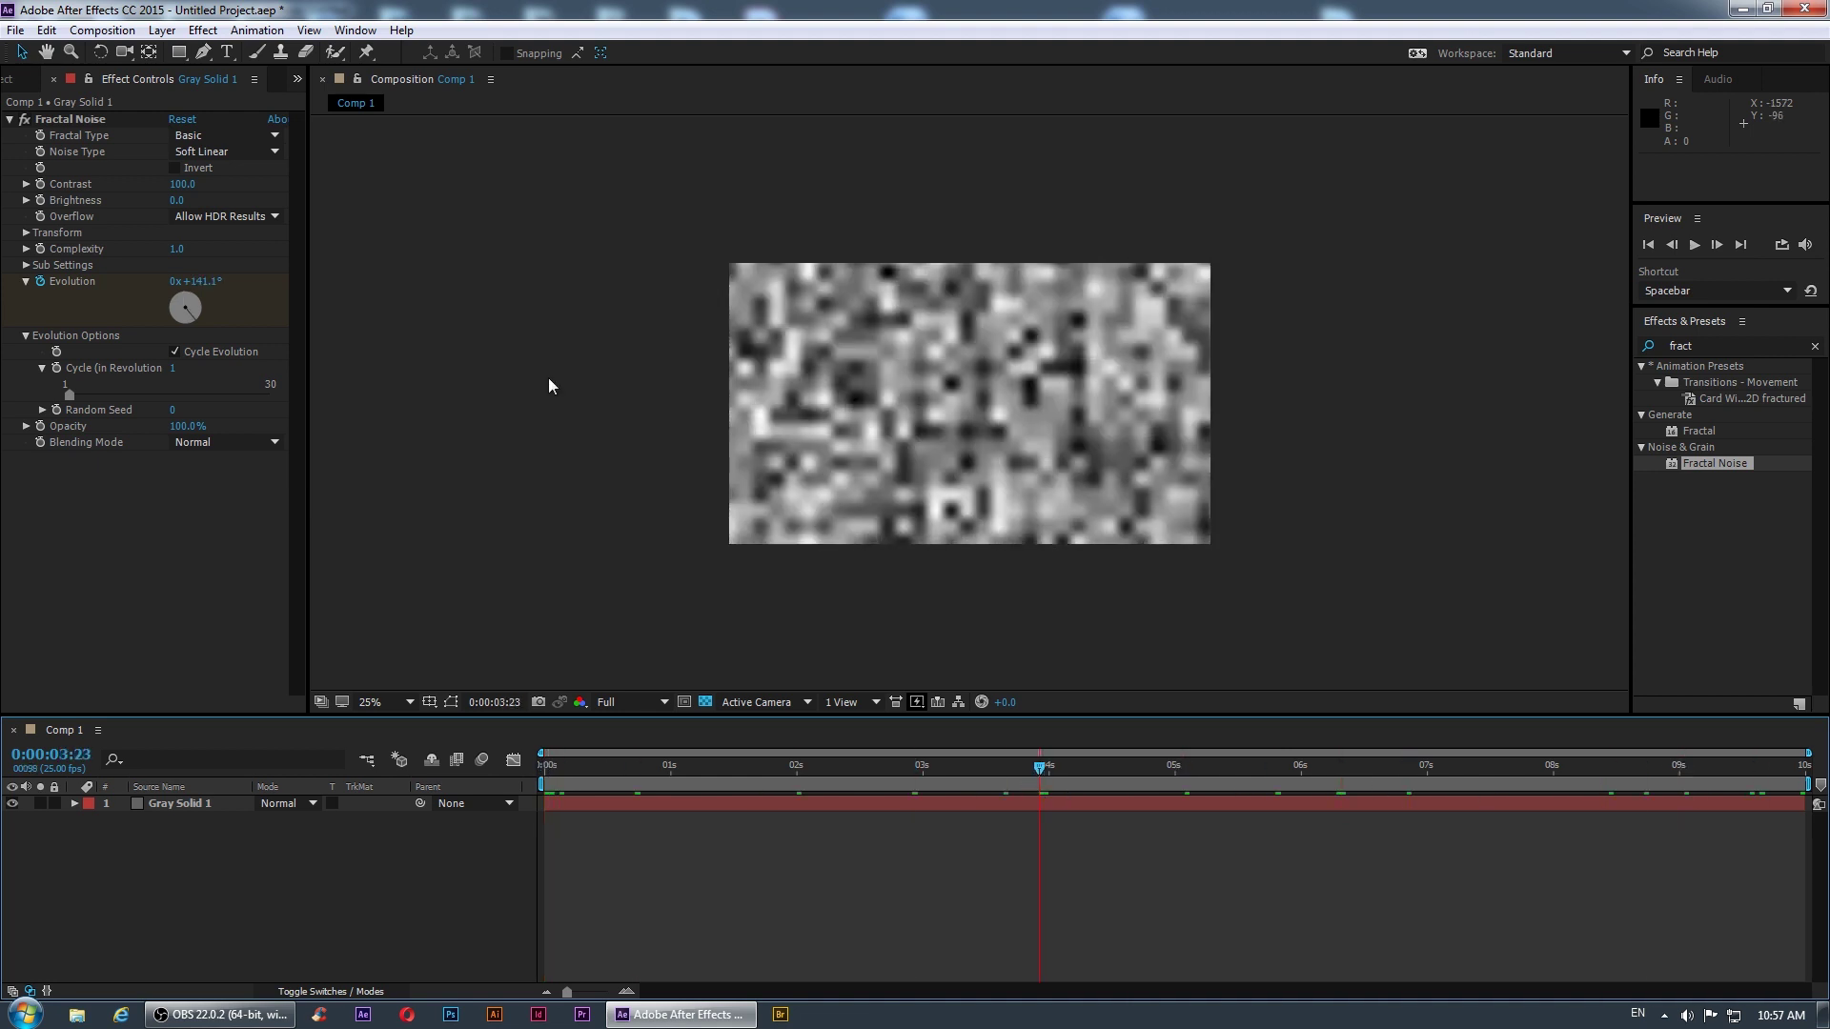
click(26, 233)
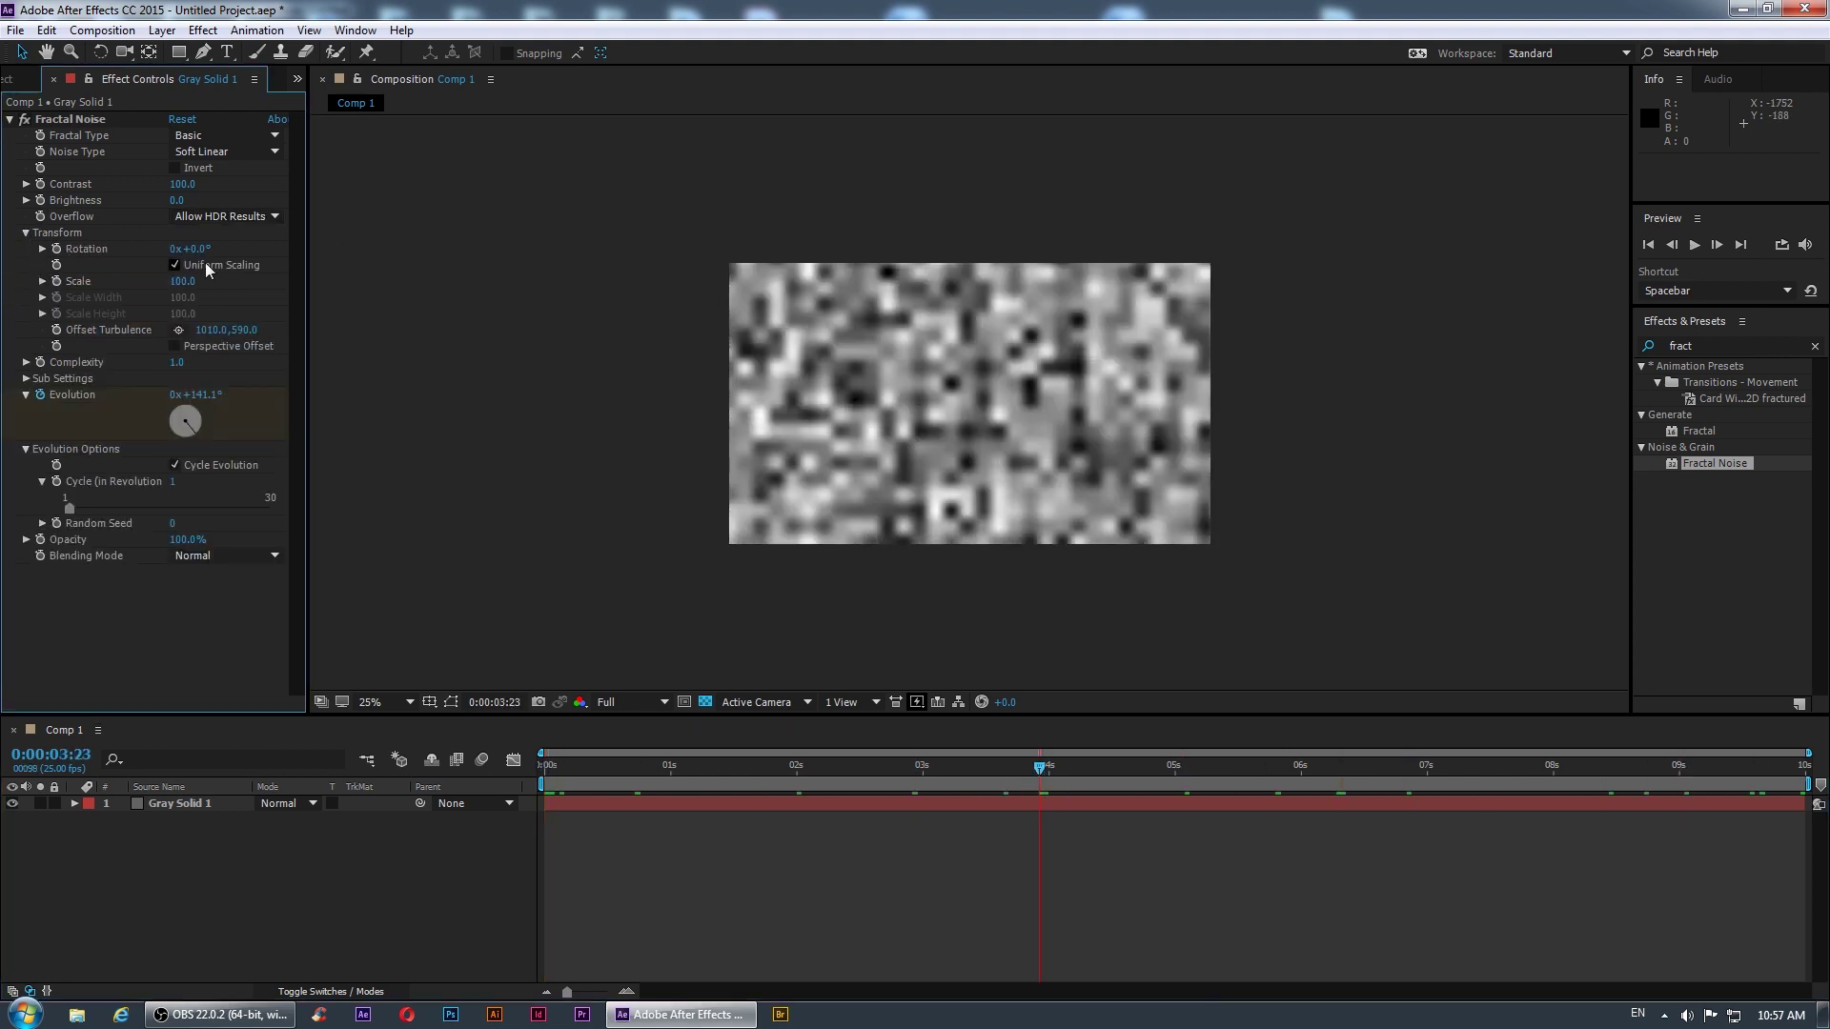
click(184, 282)
text(200)
key(Return)
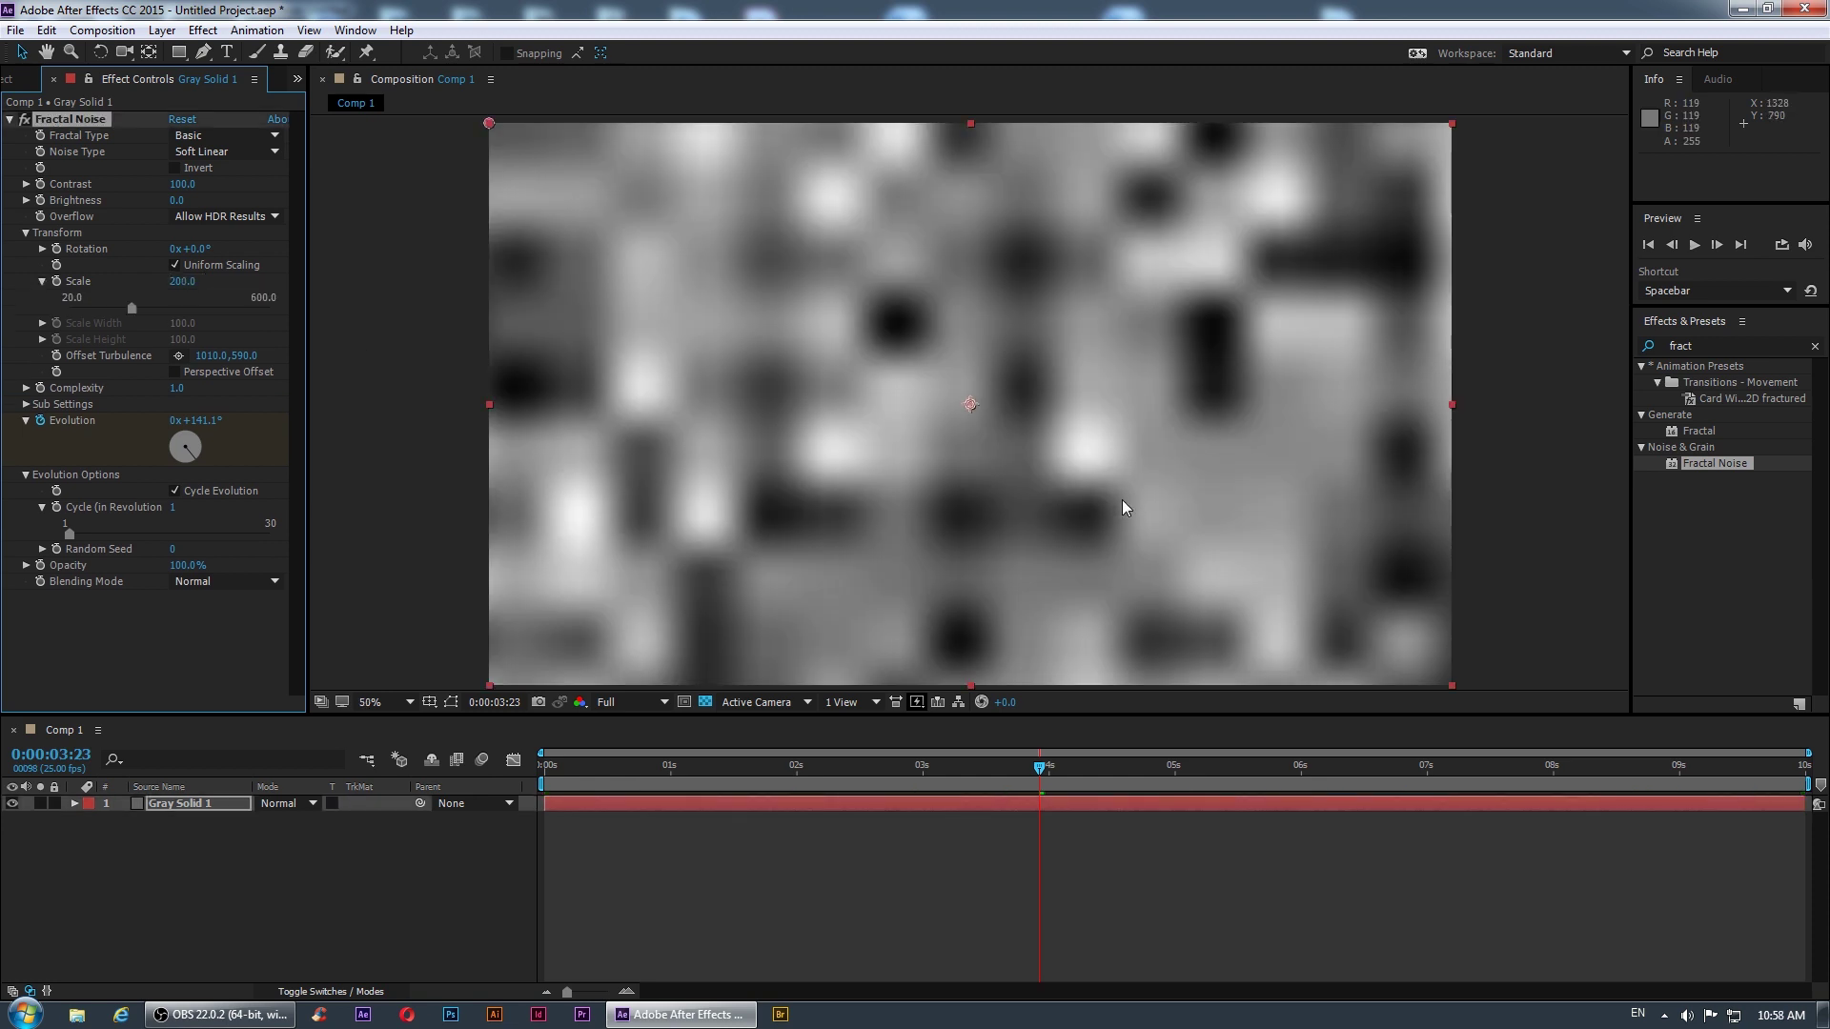
click(225, 152)
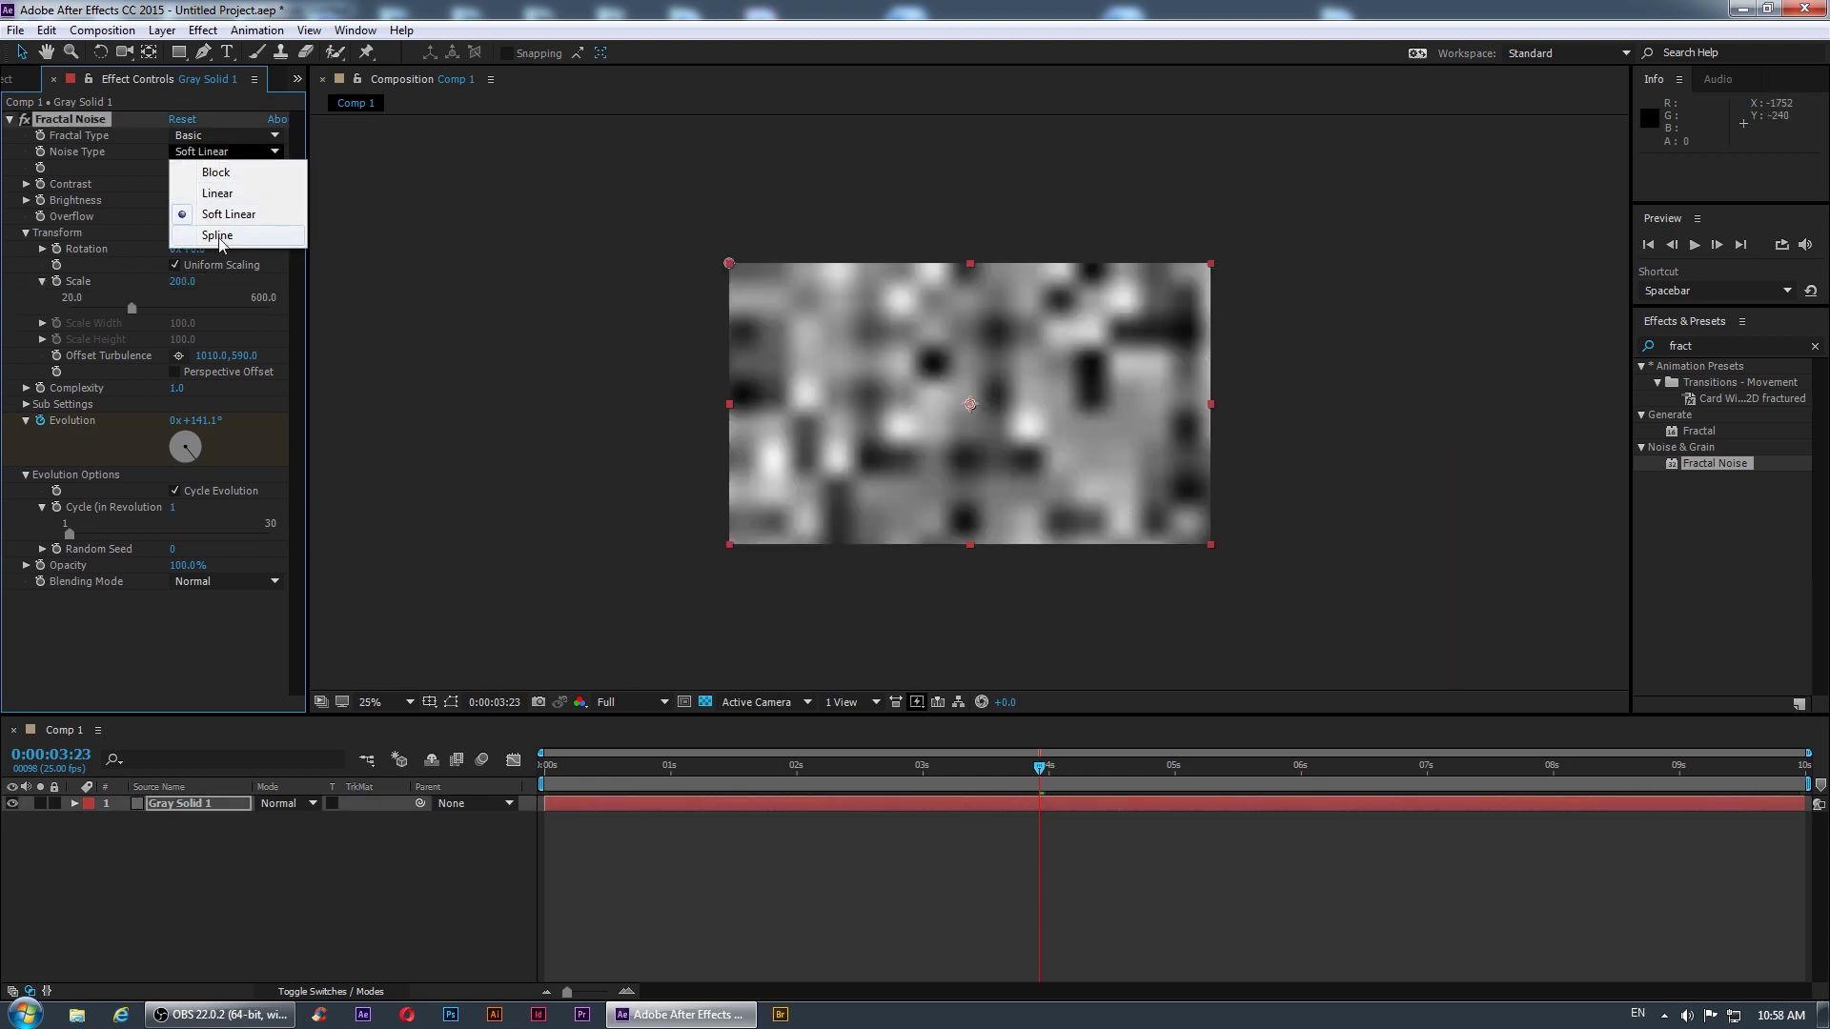
click(218, 235)
- Preview the soft looping noise animation, then focus the effects search field
click(1134, 890)
key(space)
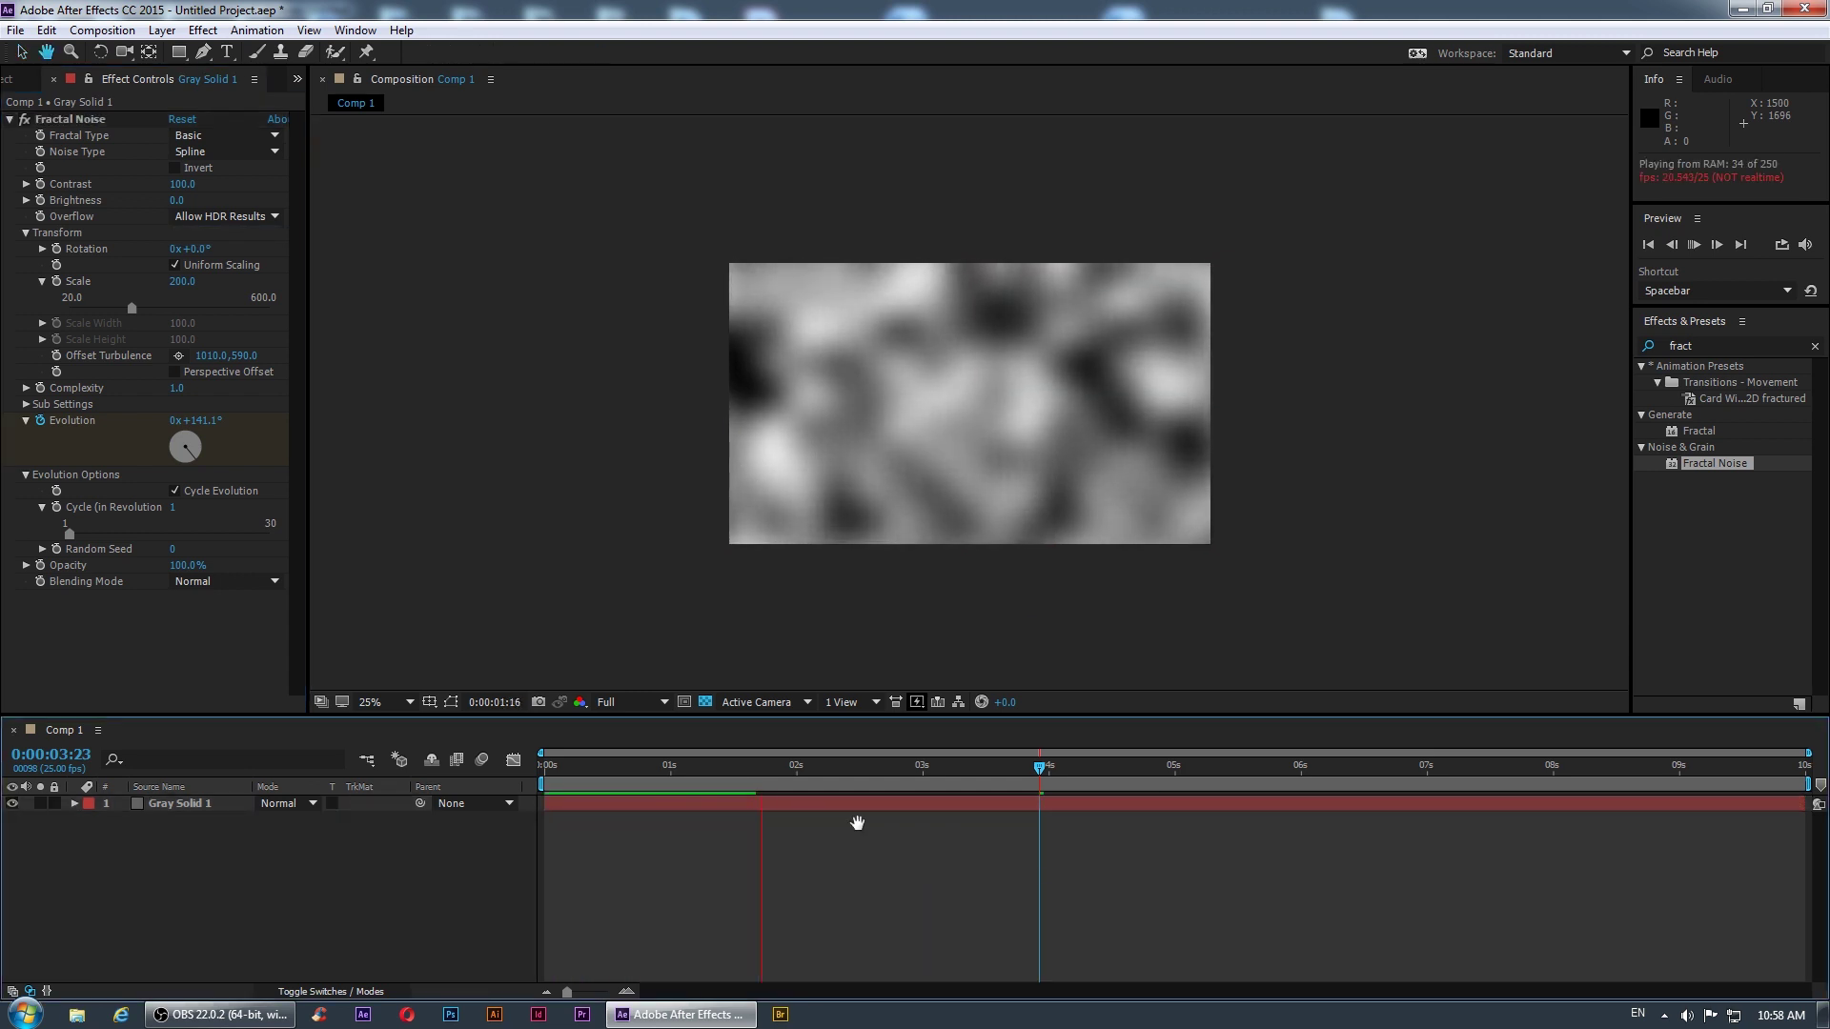
click(772, 768)
drag(775, 768, 545, 768)
key(space)
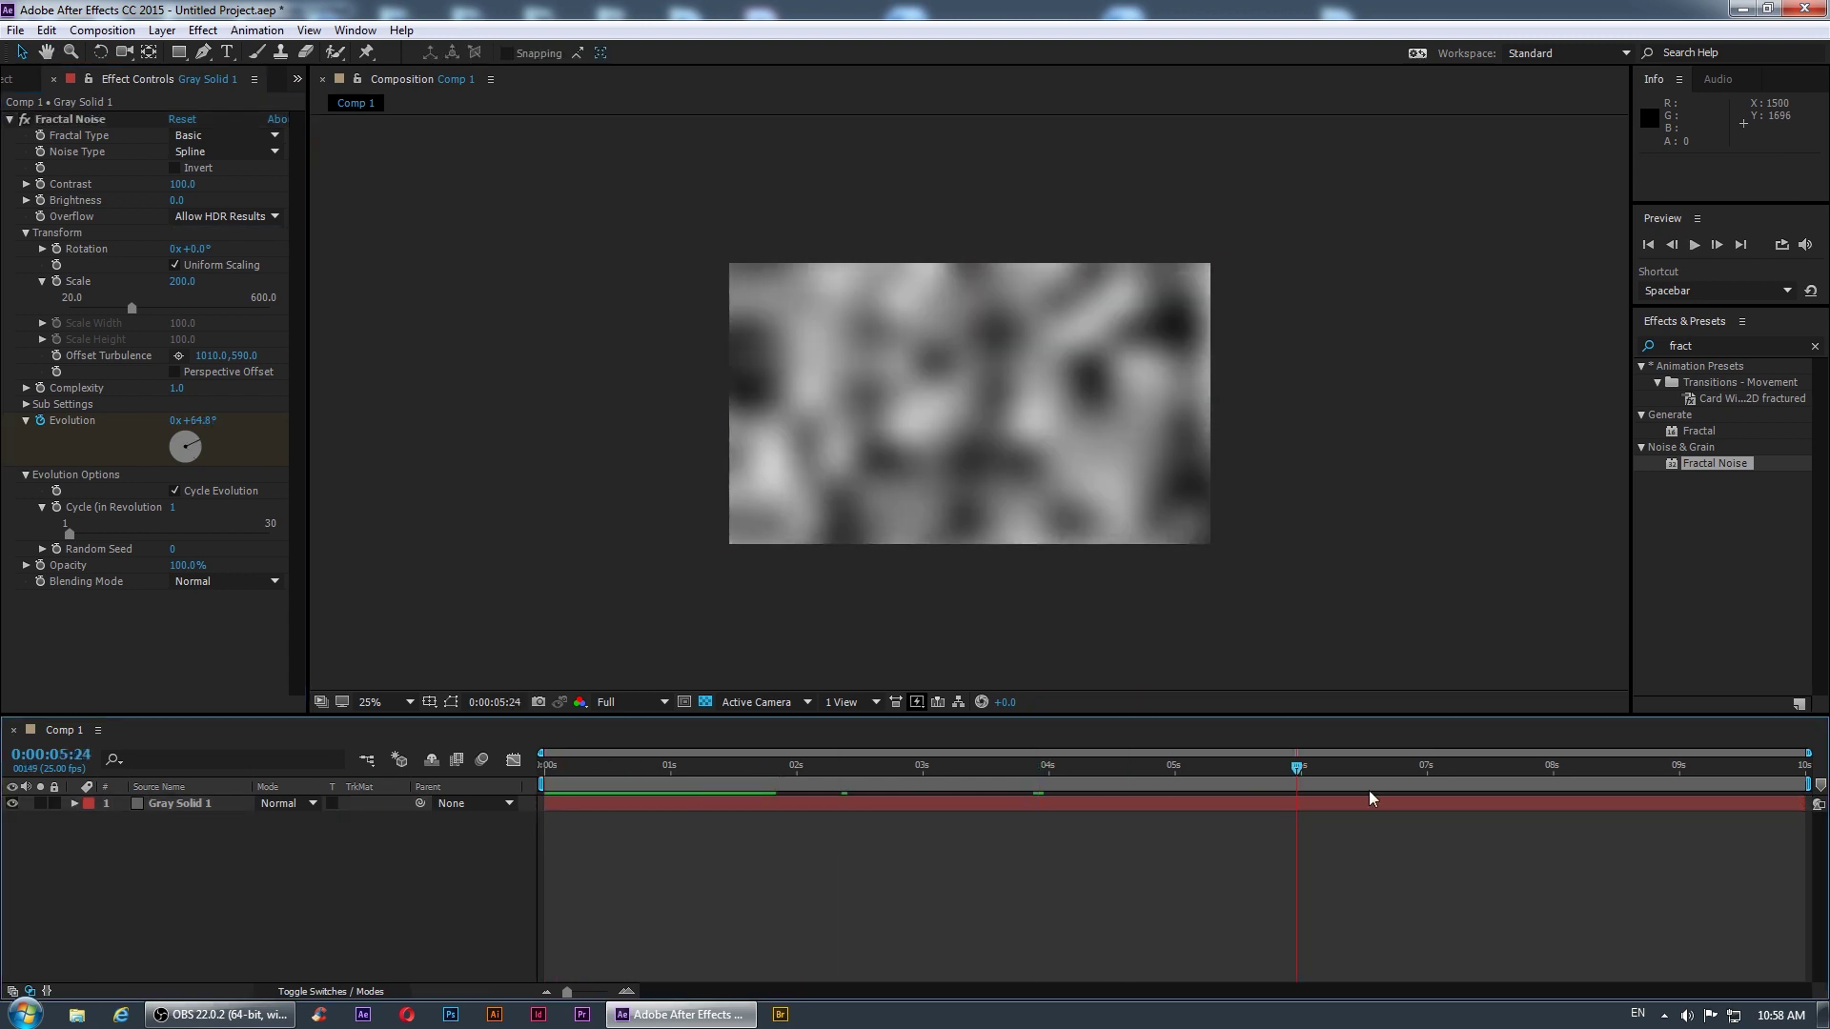
key(space)
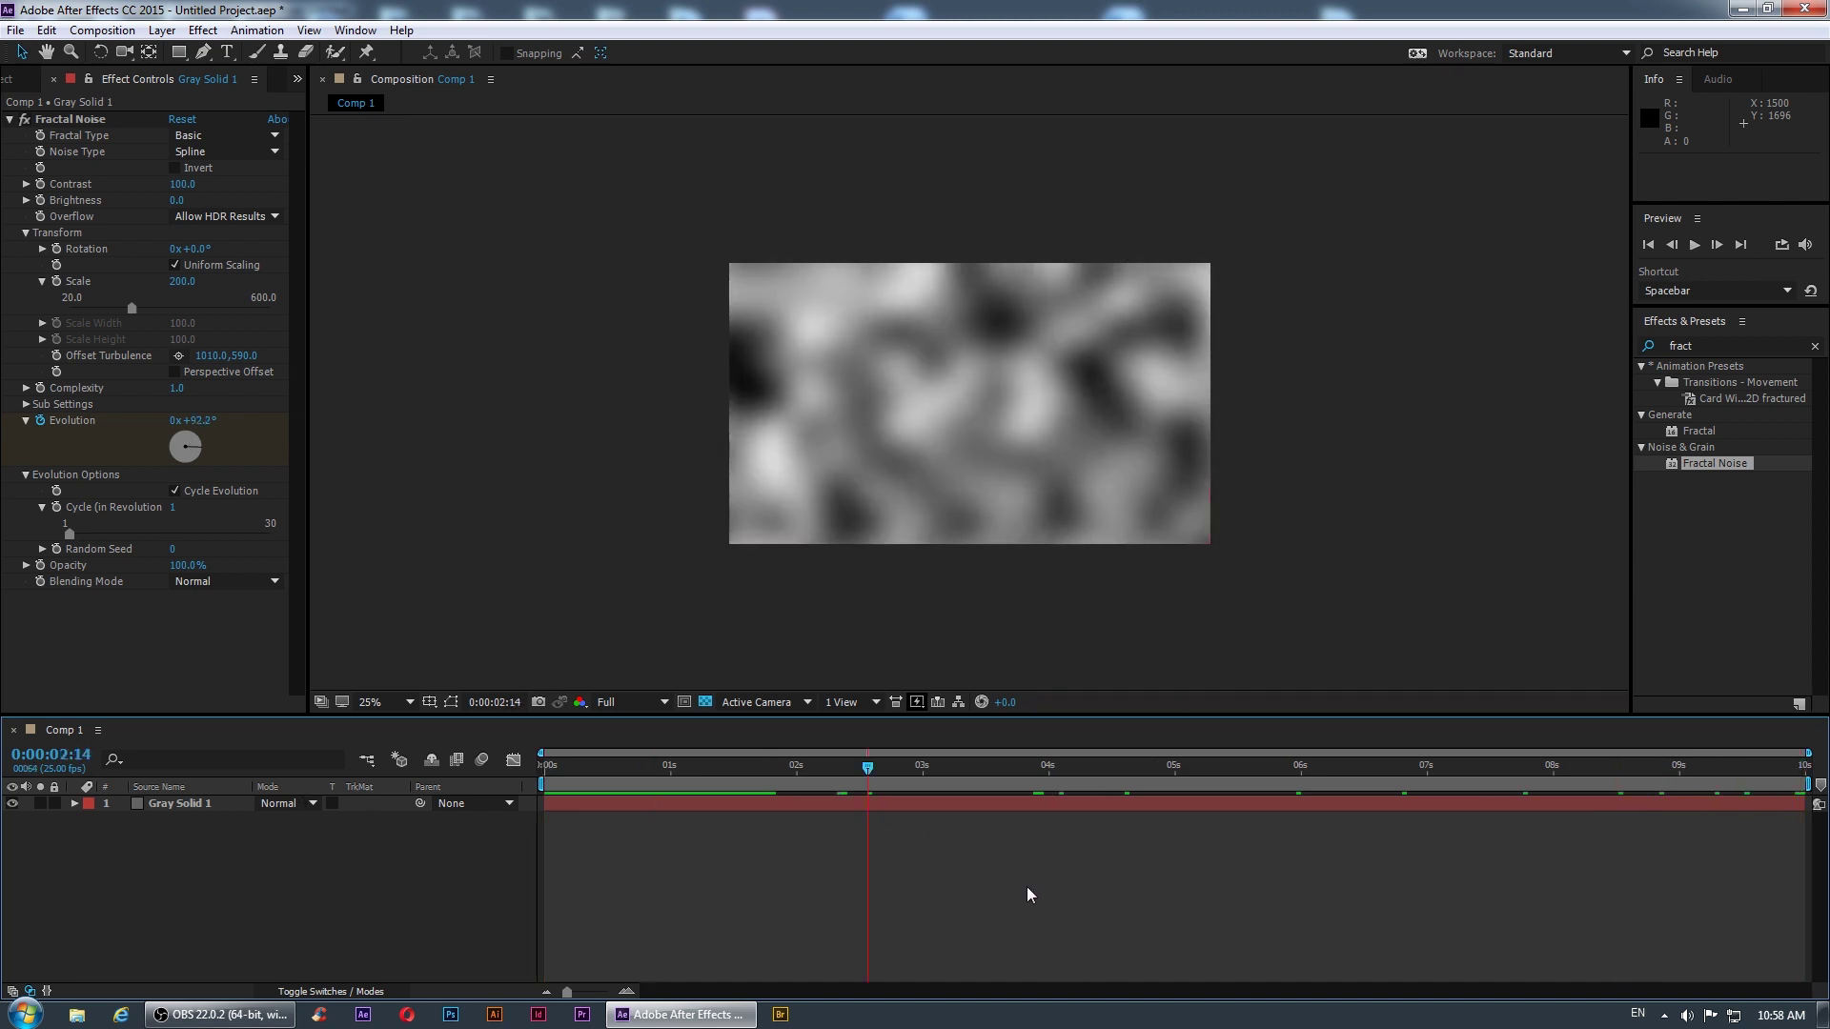
click(1697, 346)
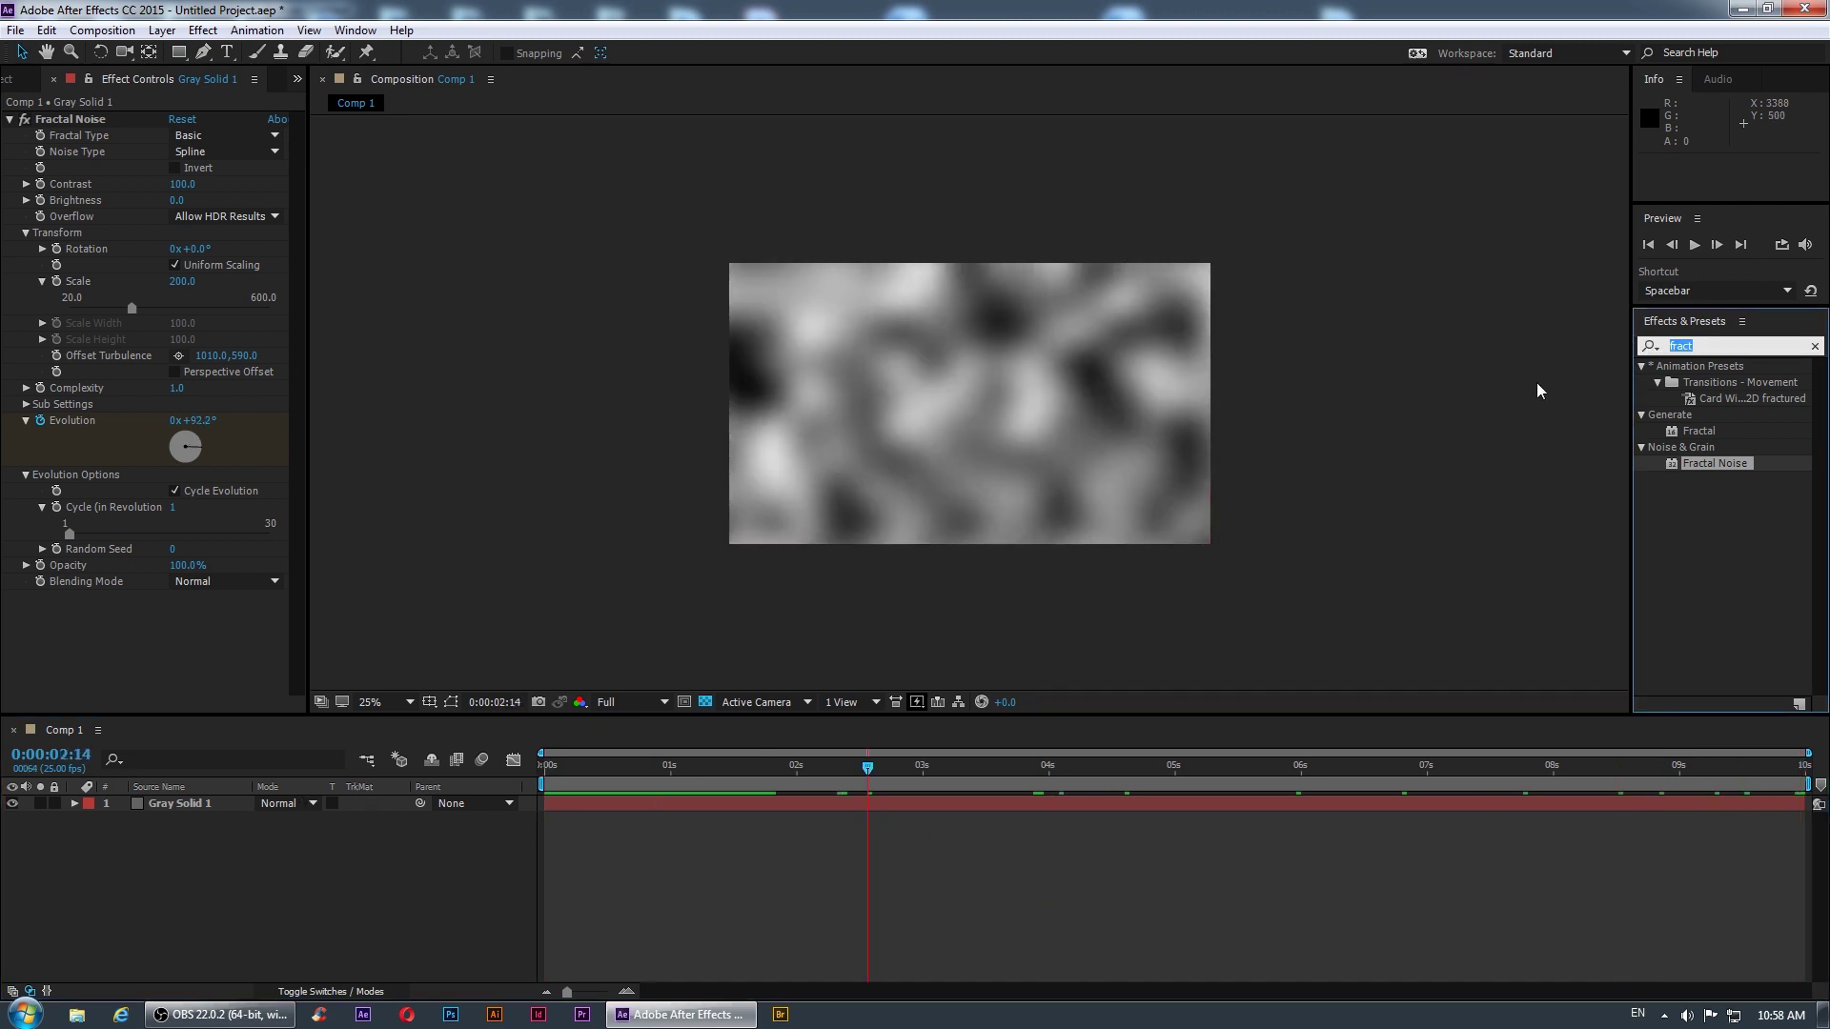
- Apply Levels to Gray Solid 1 with Input Black 128 and Input White 129
text(level)
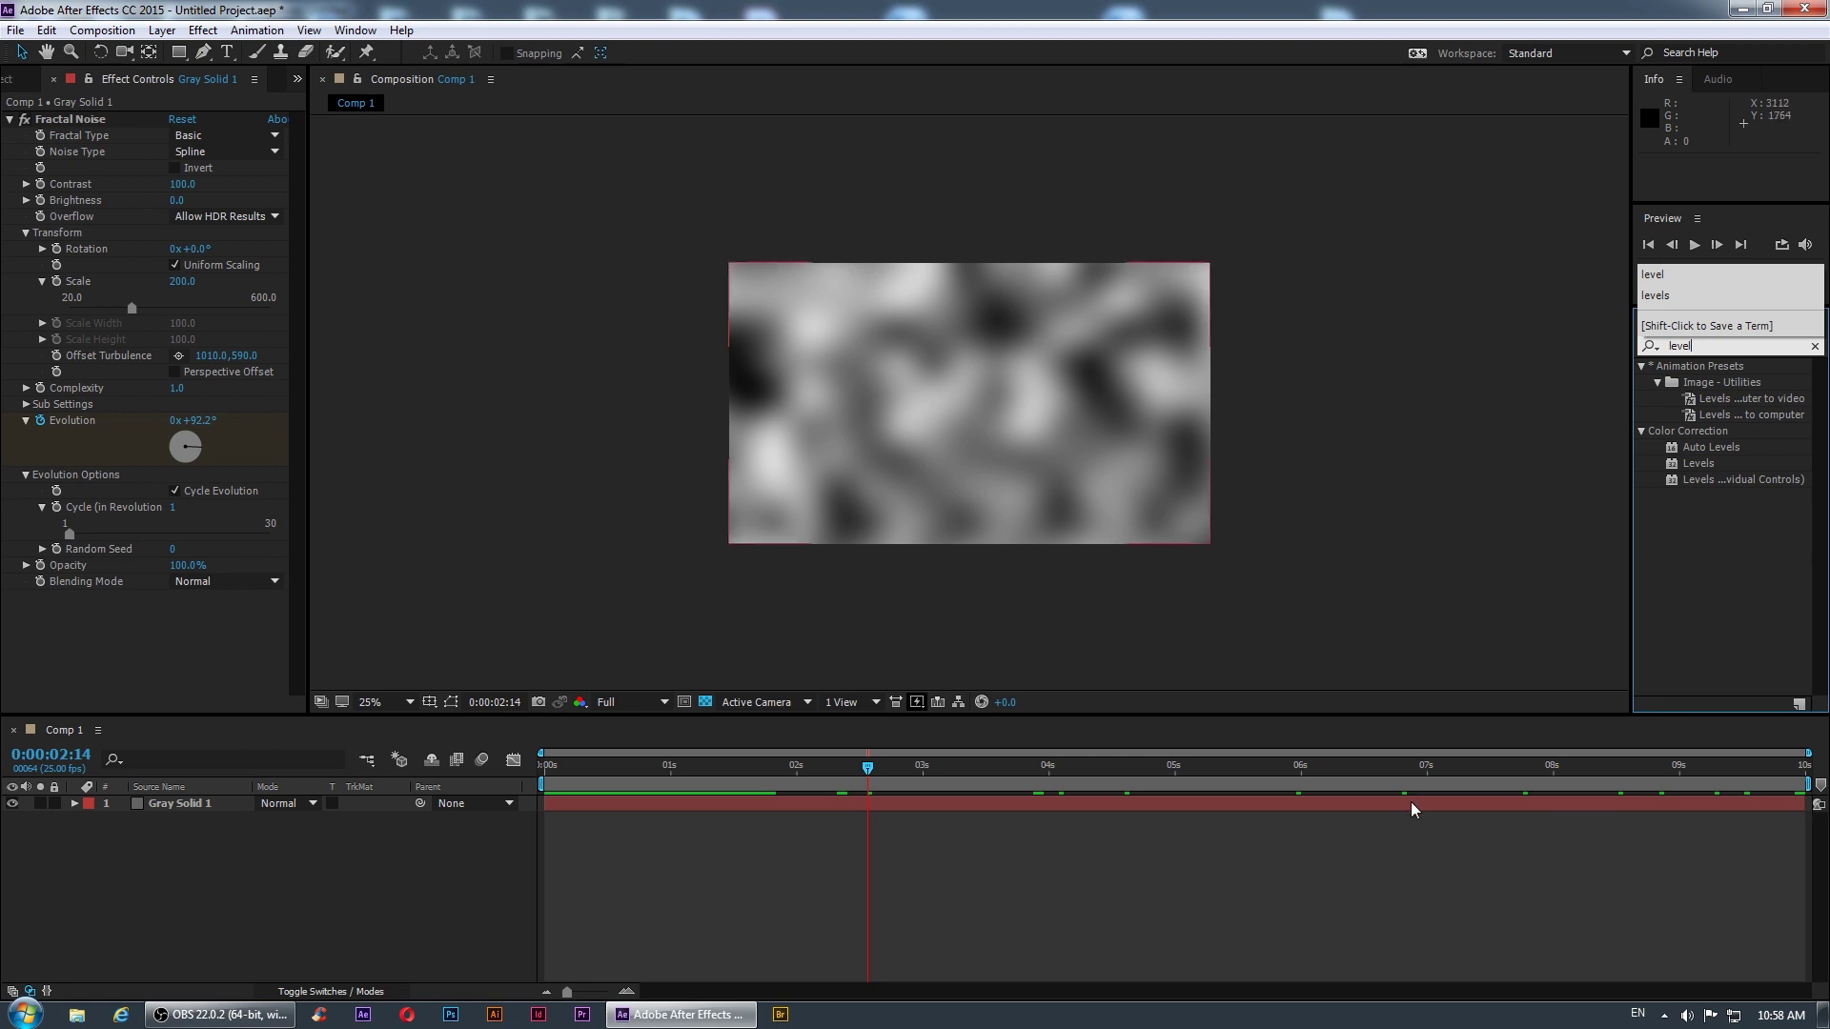
click(1413, 803)
double_click(1703, 463)
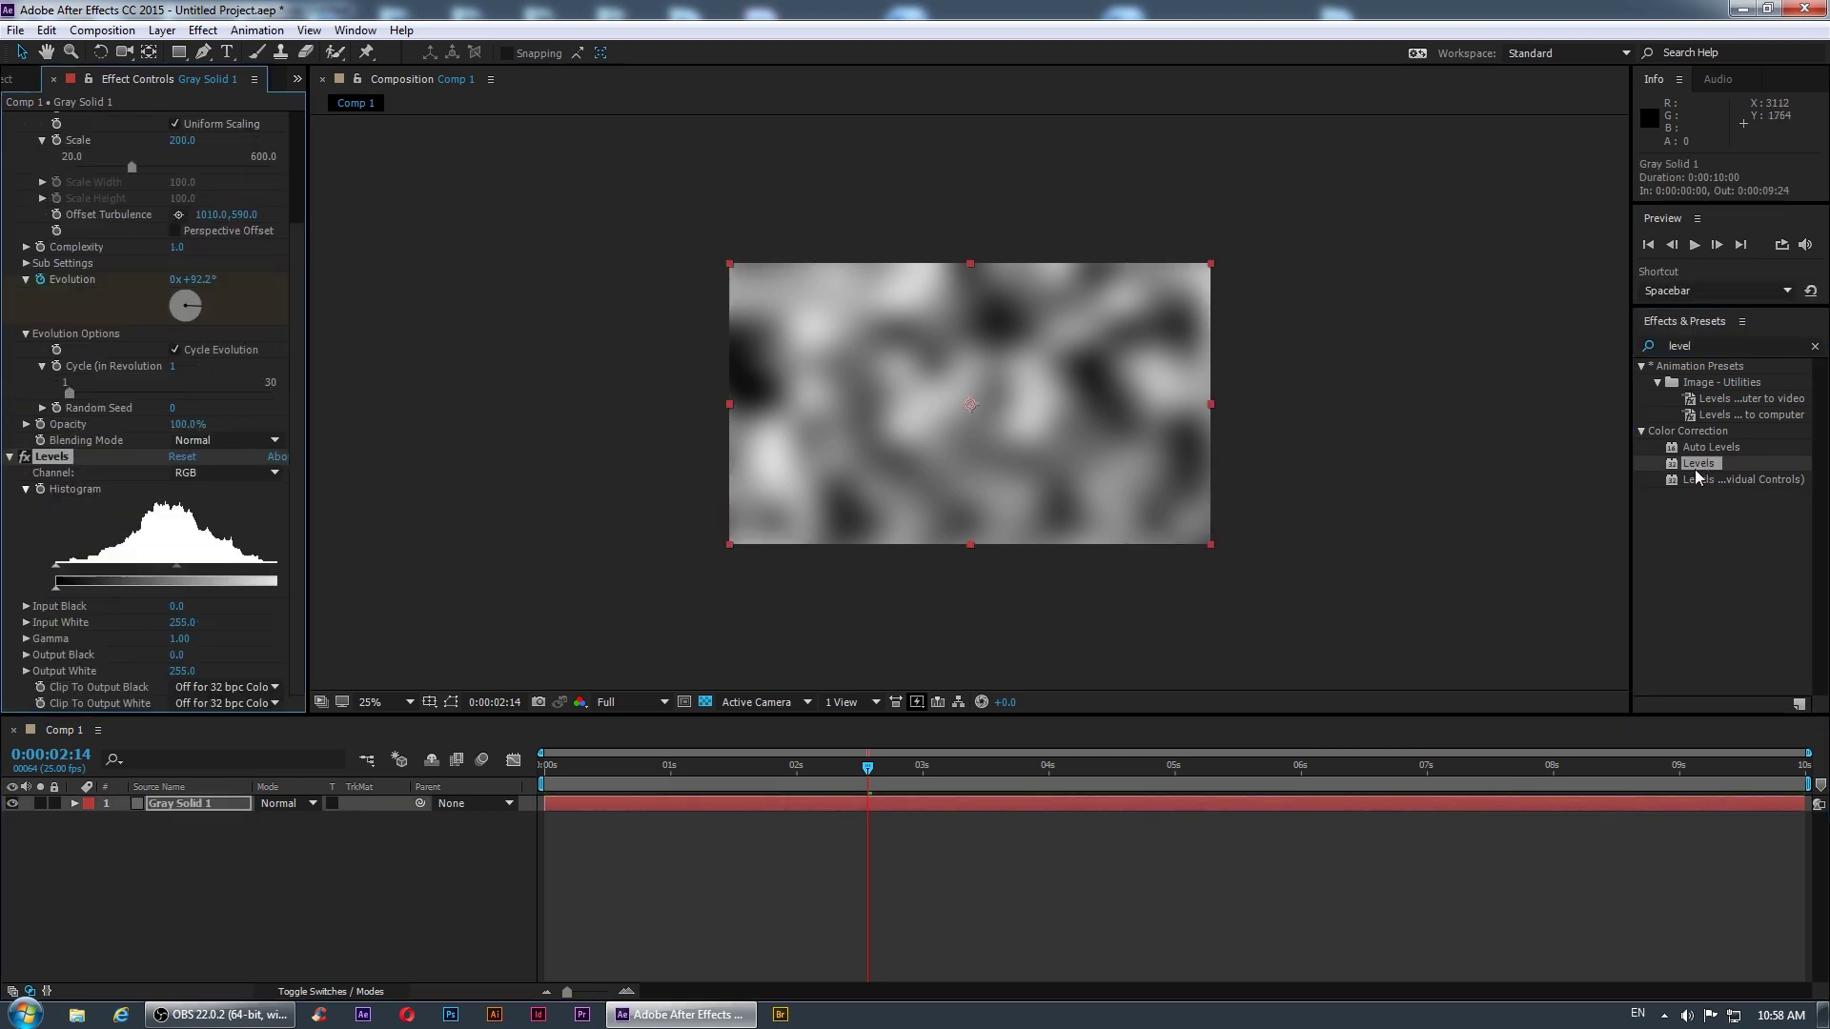
click(173, 608)
key(Tab)
text(1)
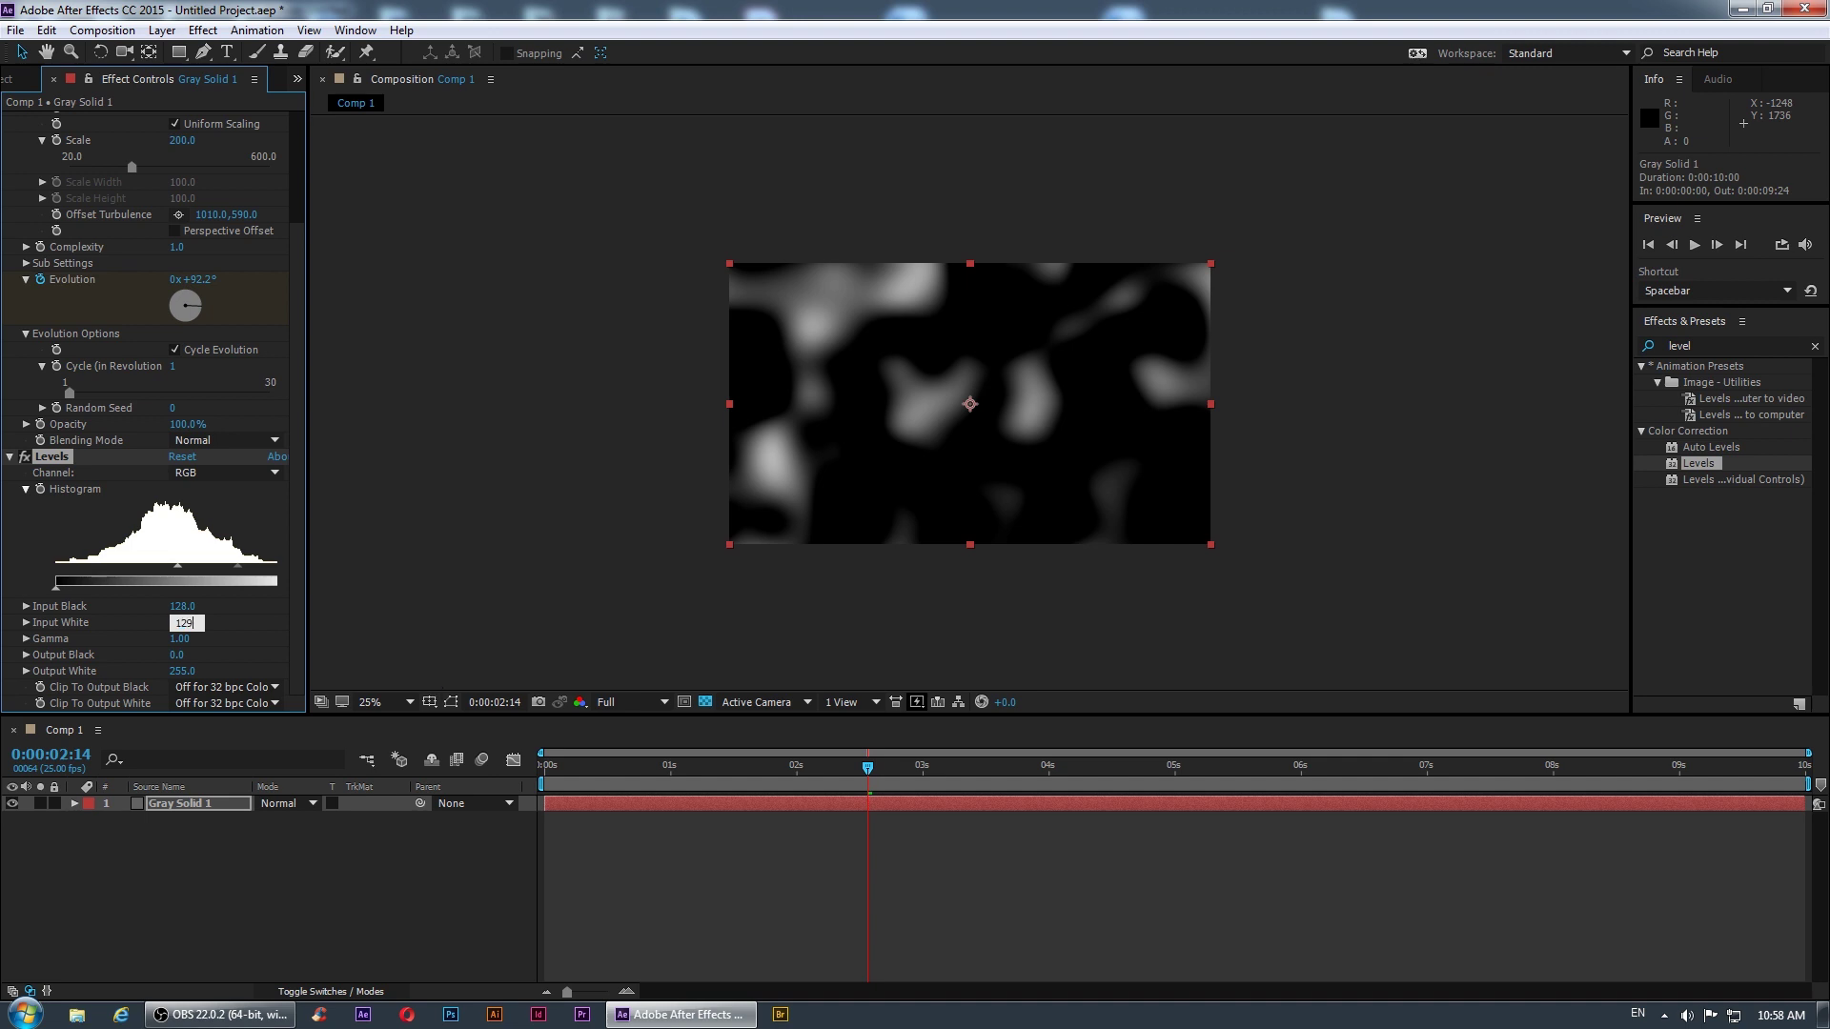
key(Return)
- Preview the hard black-and-white blobs and start a new solid with Ctrl+Y
click(943, 866)
key(space)
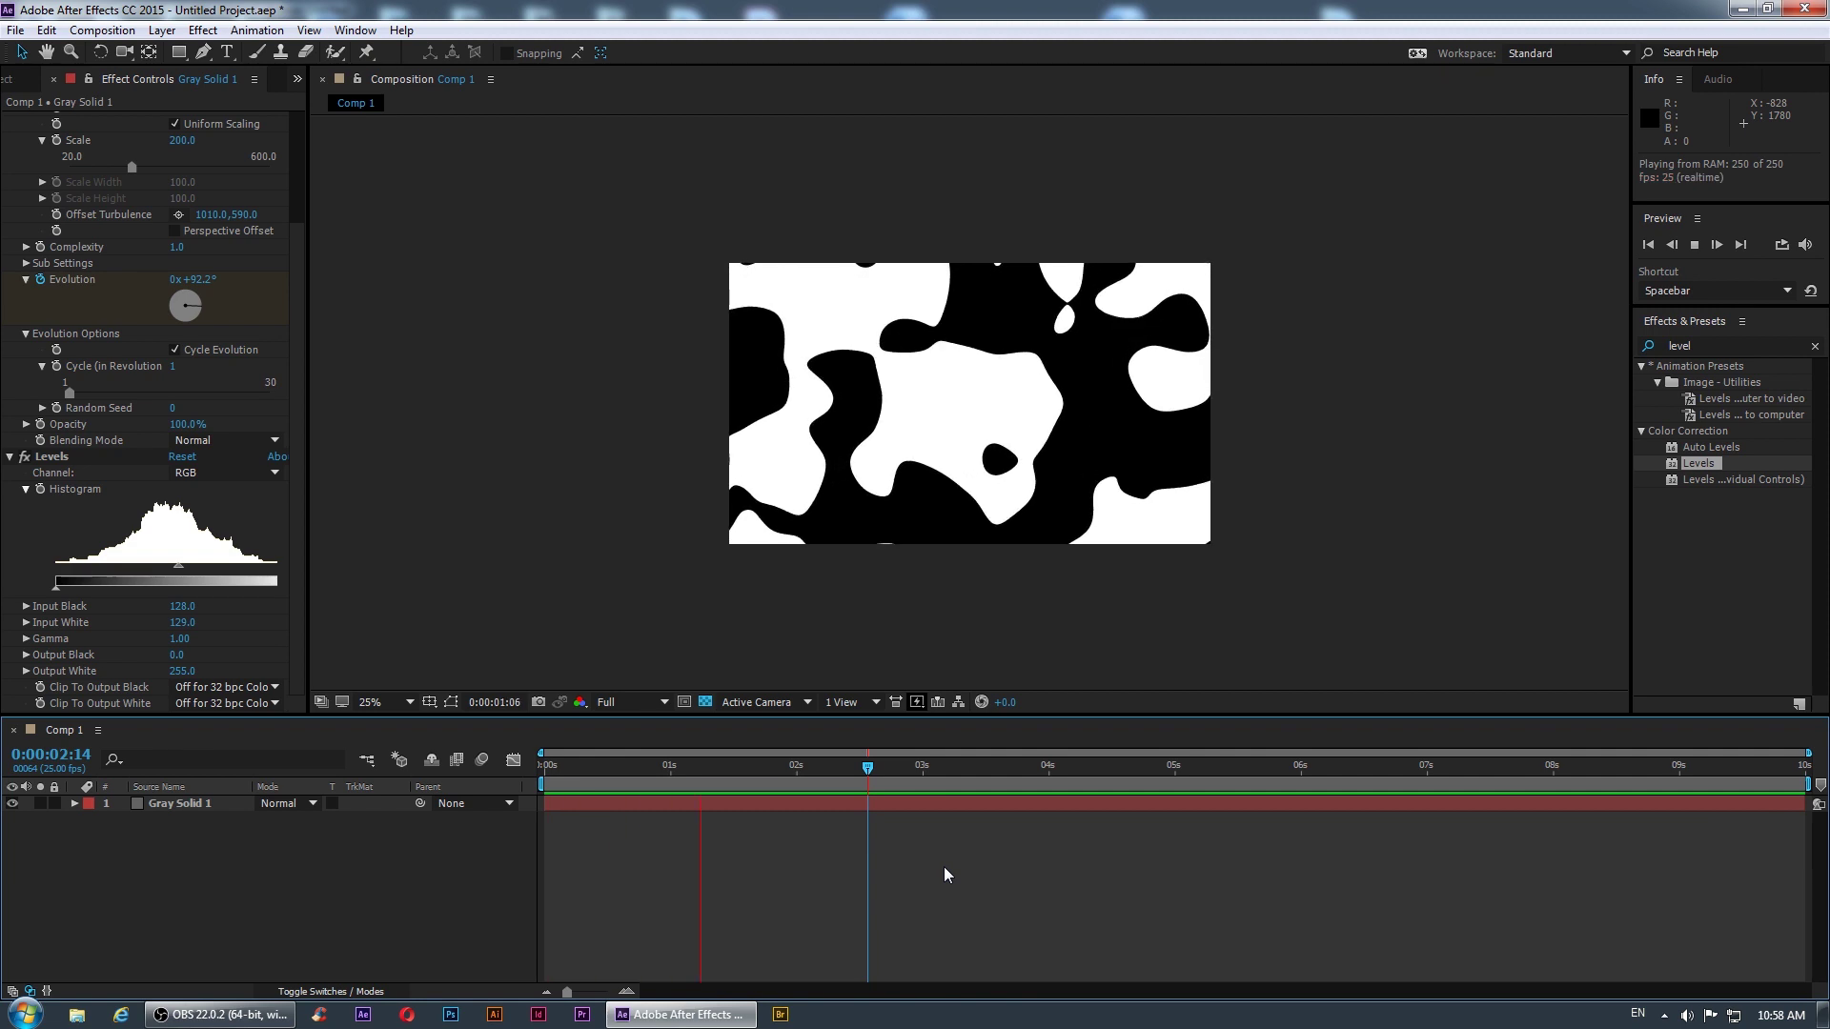
key(space)
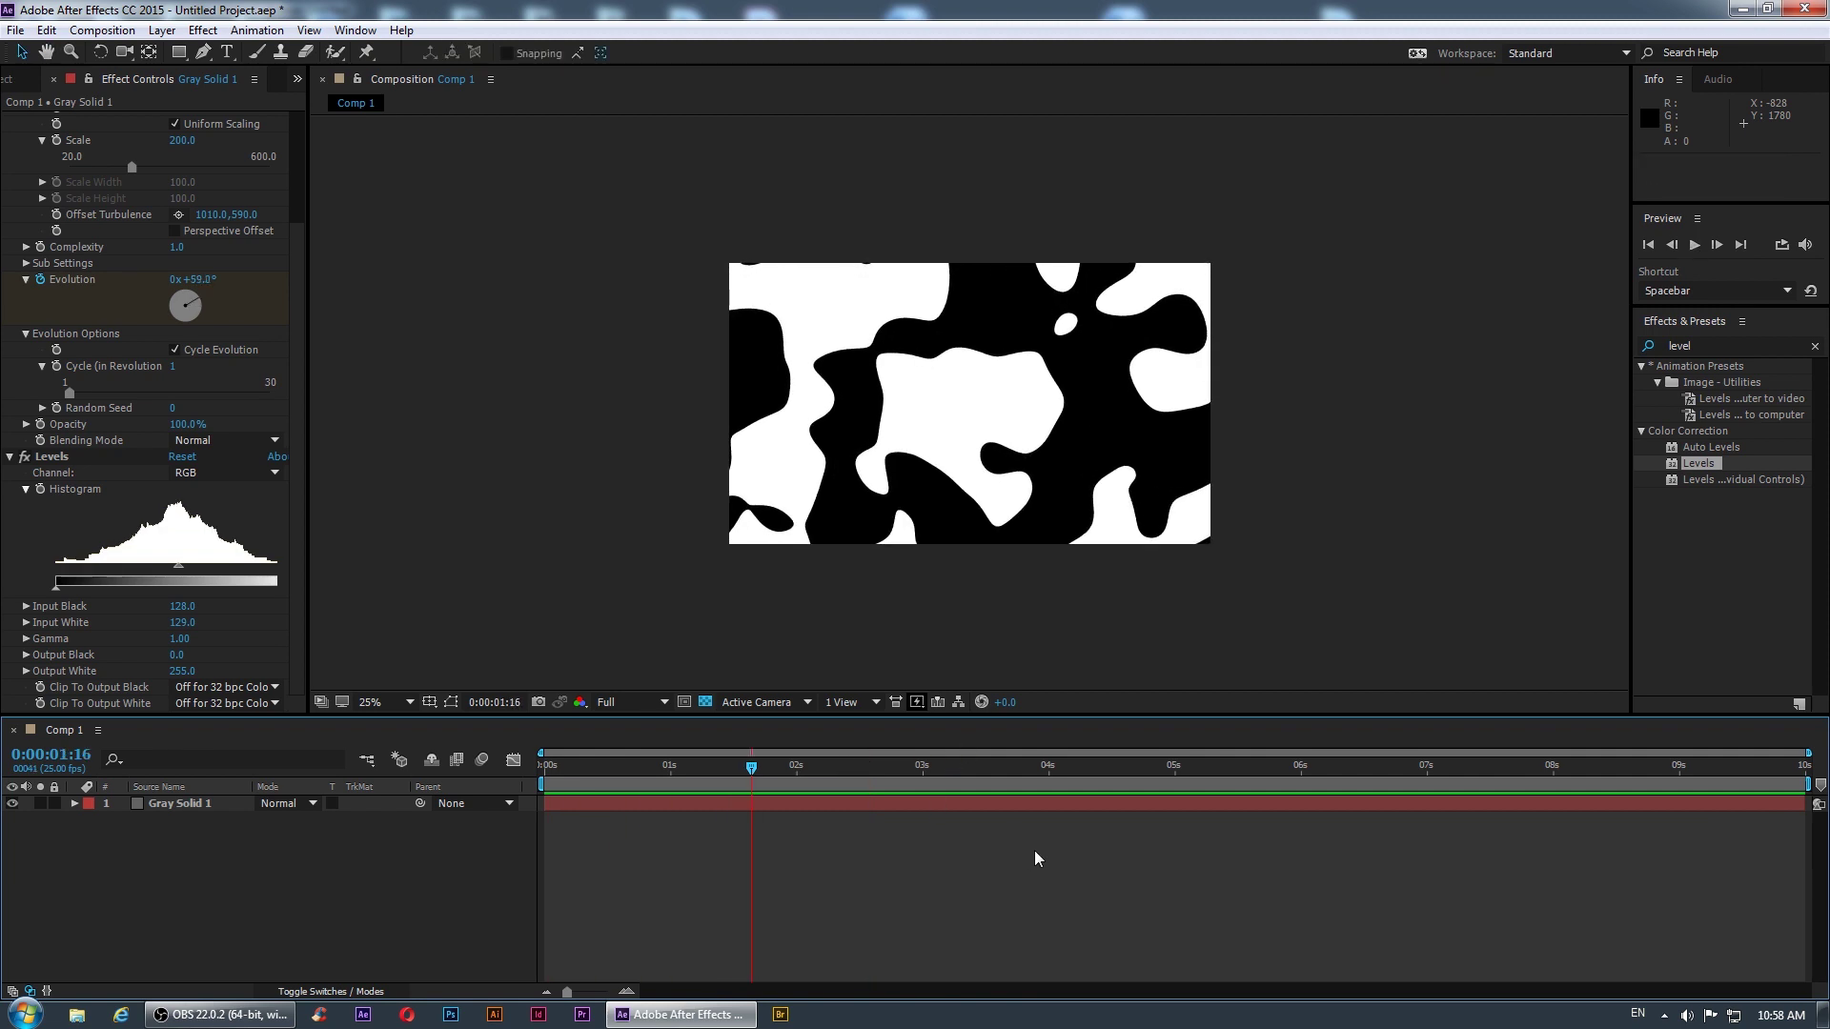
key(ctrl+y)
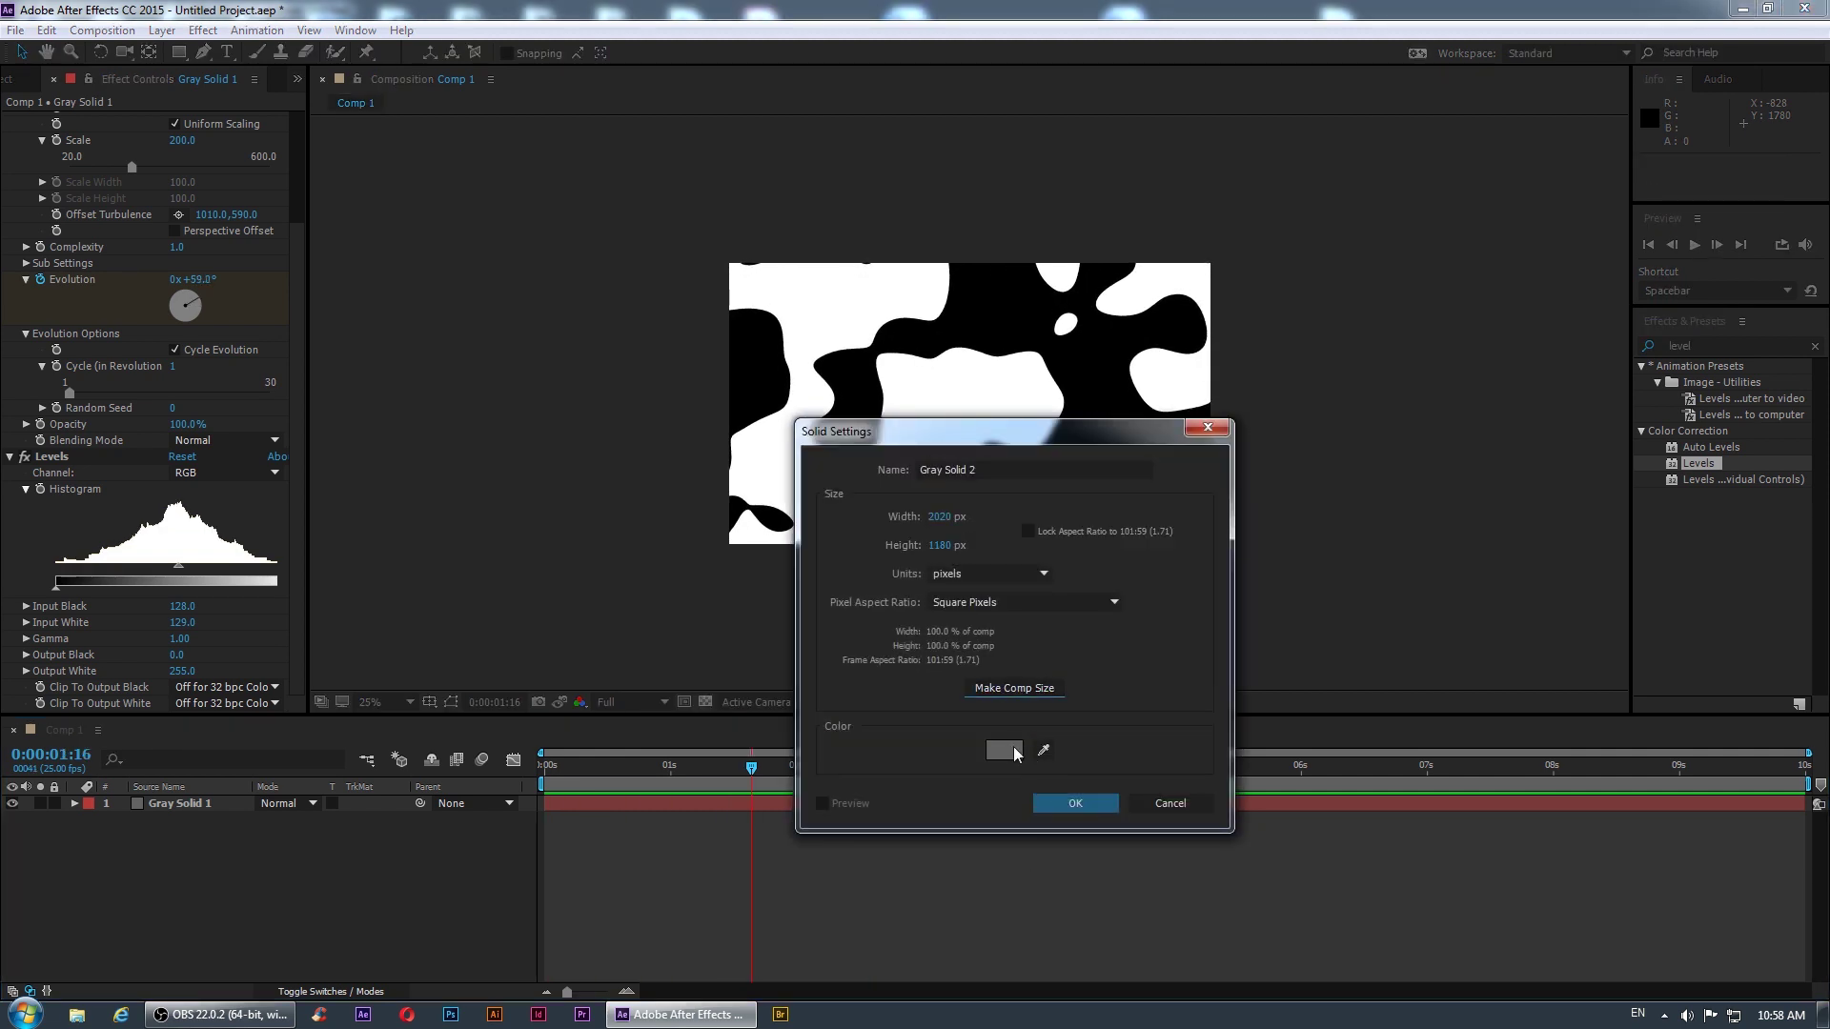
- Make the new solid pale red, Pale Red Solid 1, and add it to the composition
click(1016, 753)
click(1373, 641)
click(1717, 606)
click(1061, 803)
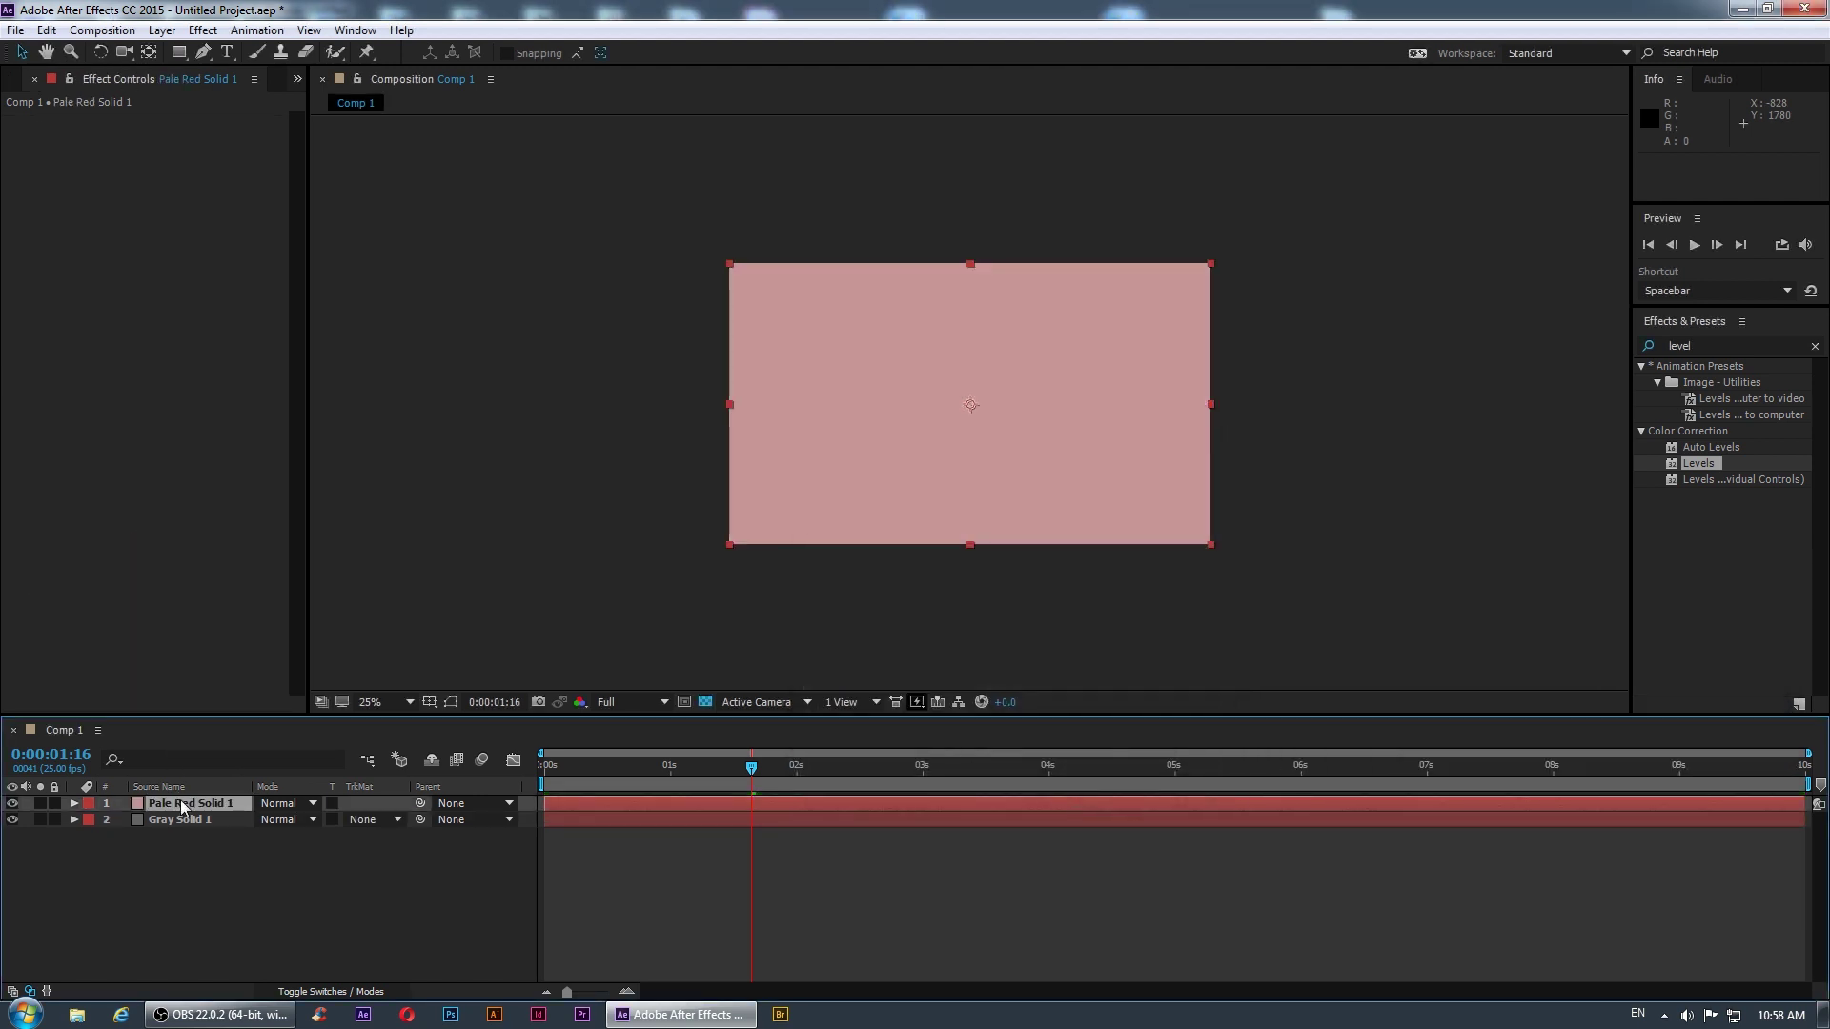
- Move Pale Red Solid 1 below Gray Solid 1 and set its track matte to Luma Matte
drag(183, 808, 193, 848)
click(381, 820)
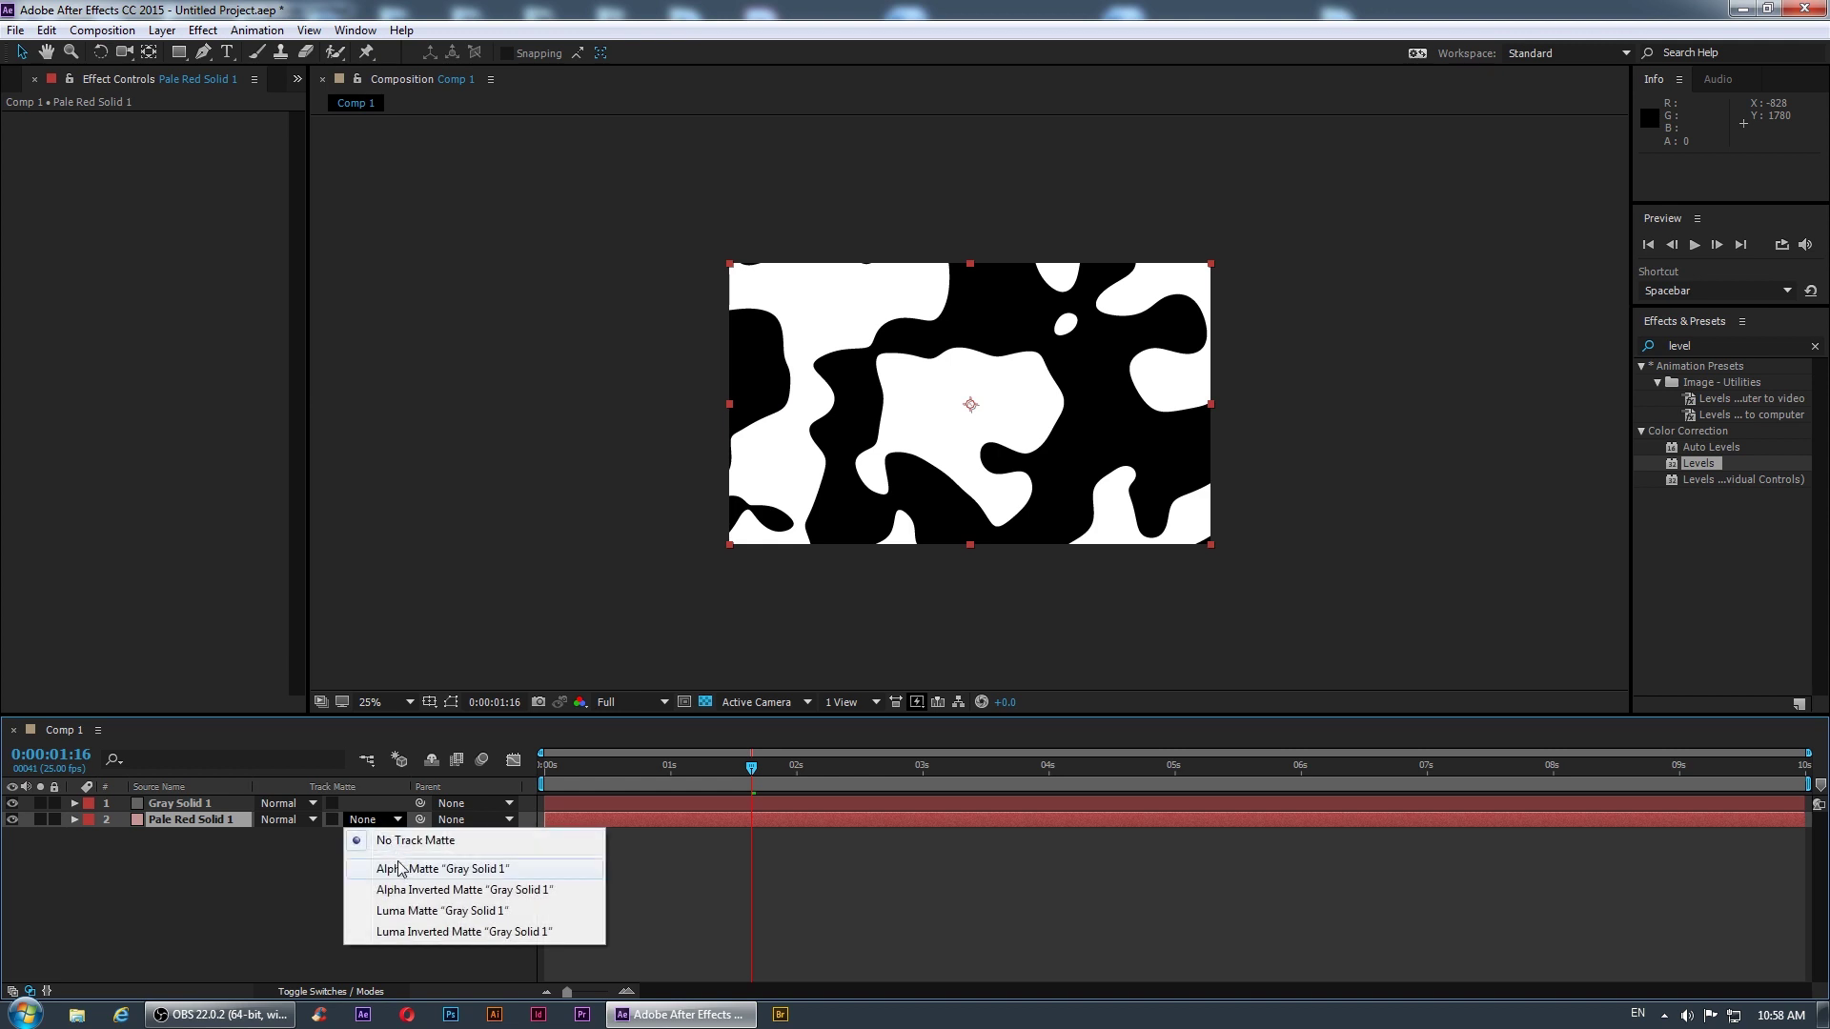
click(402, 913)
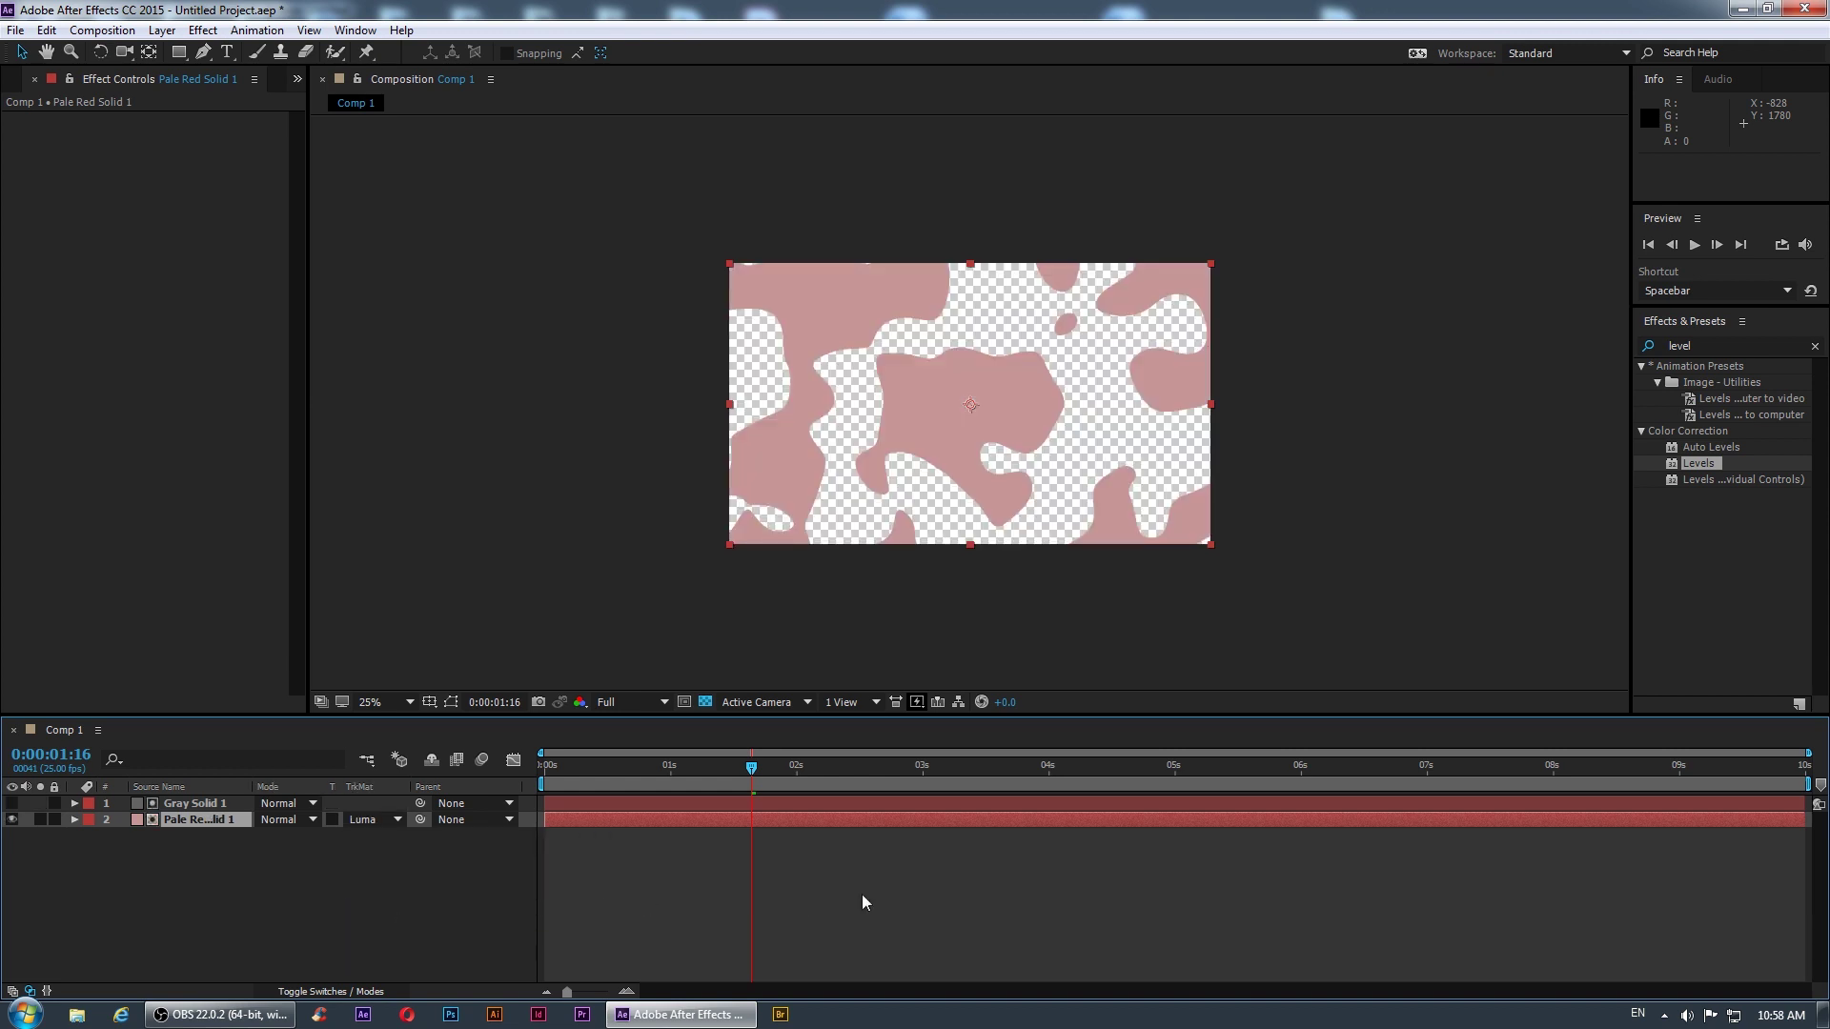
drag(702, 764, 821, 814)
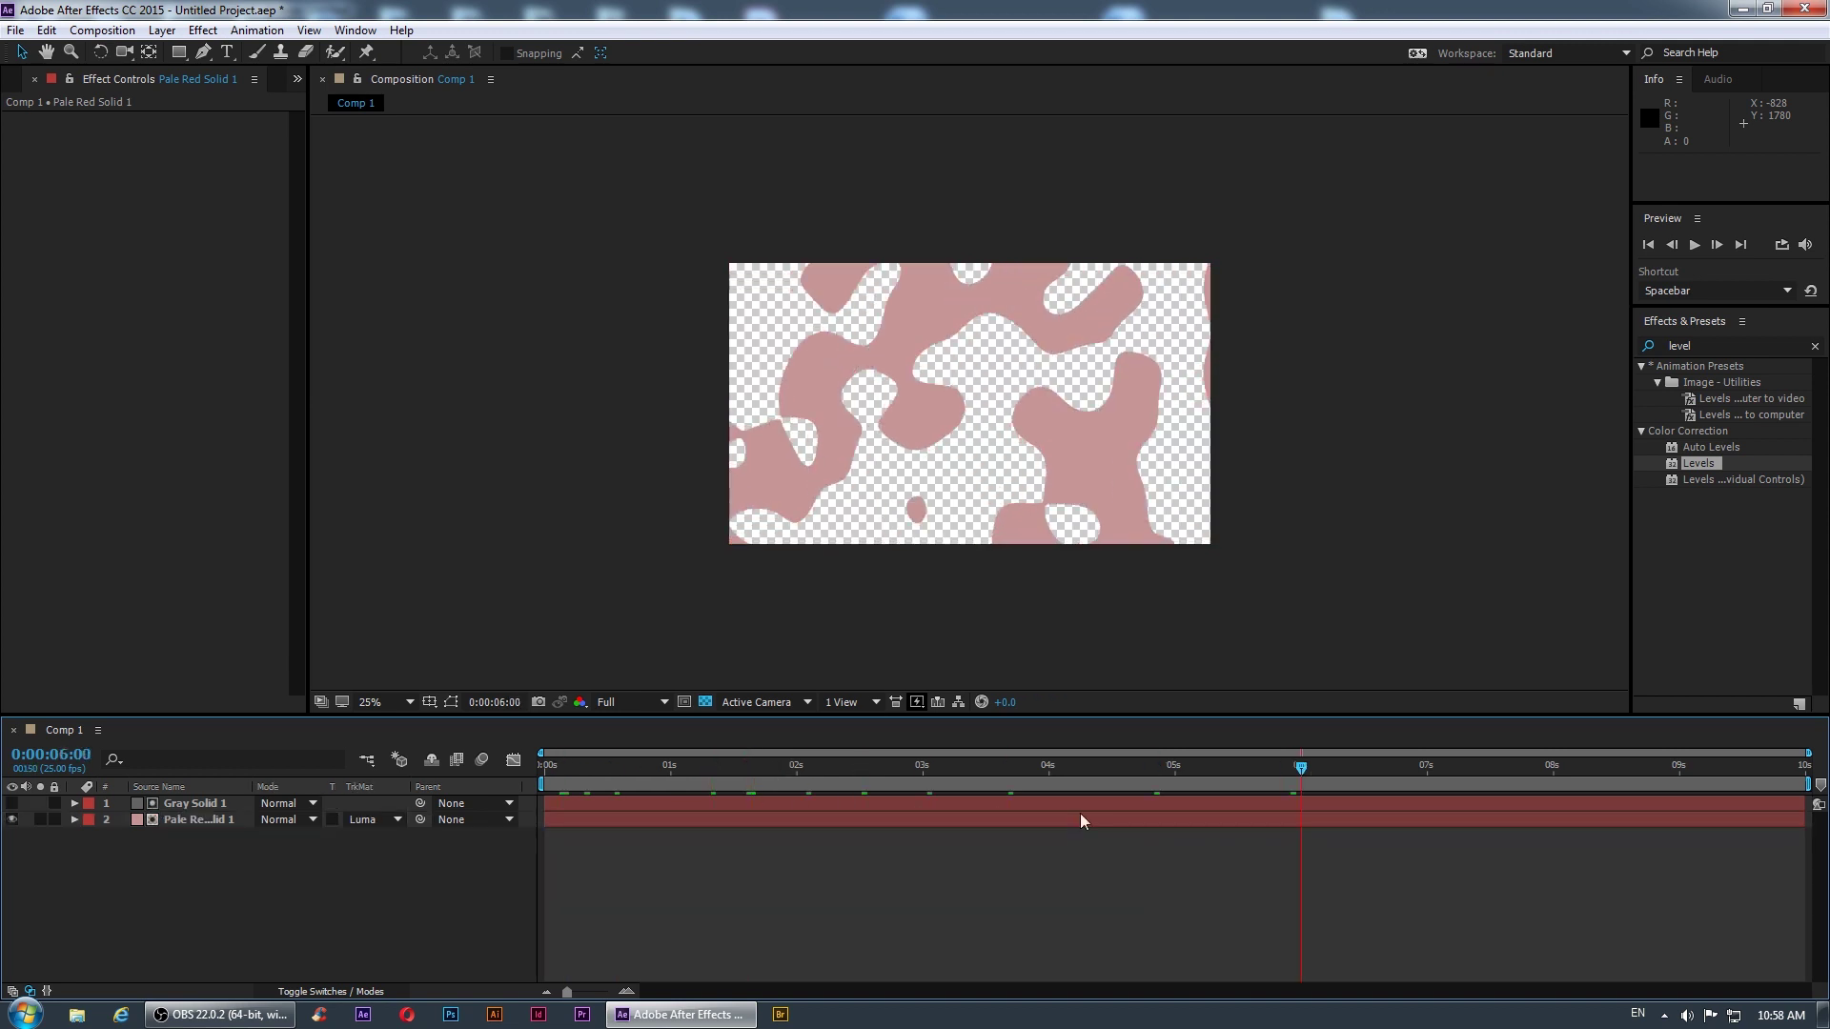
click(878, 820)
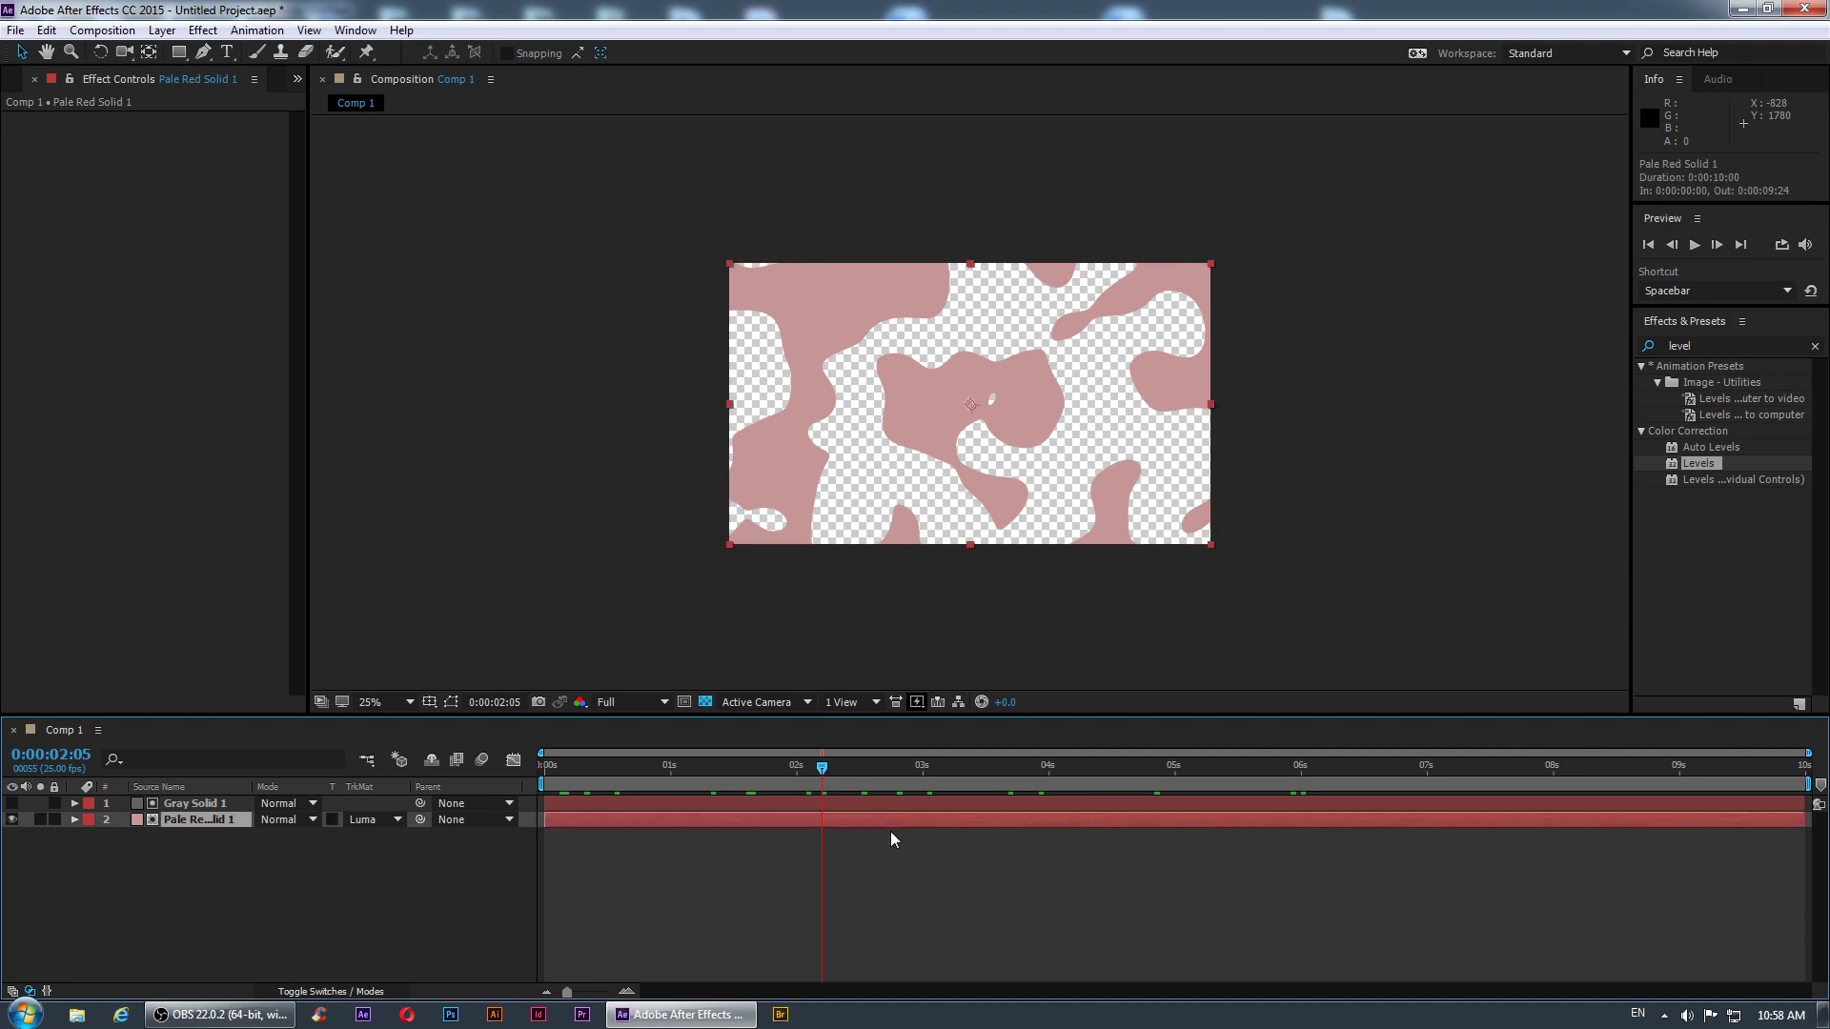
click(1705, 345)
- Apply Fractal Noise to the pale red solid with Fractal Type Max and Noise Type Block
text(fract)
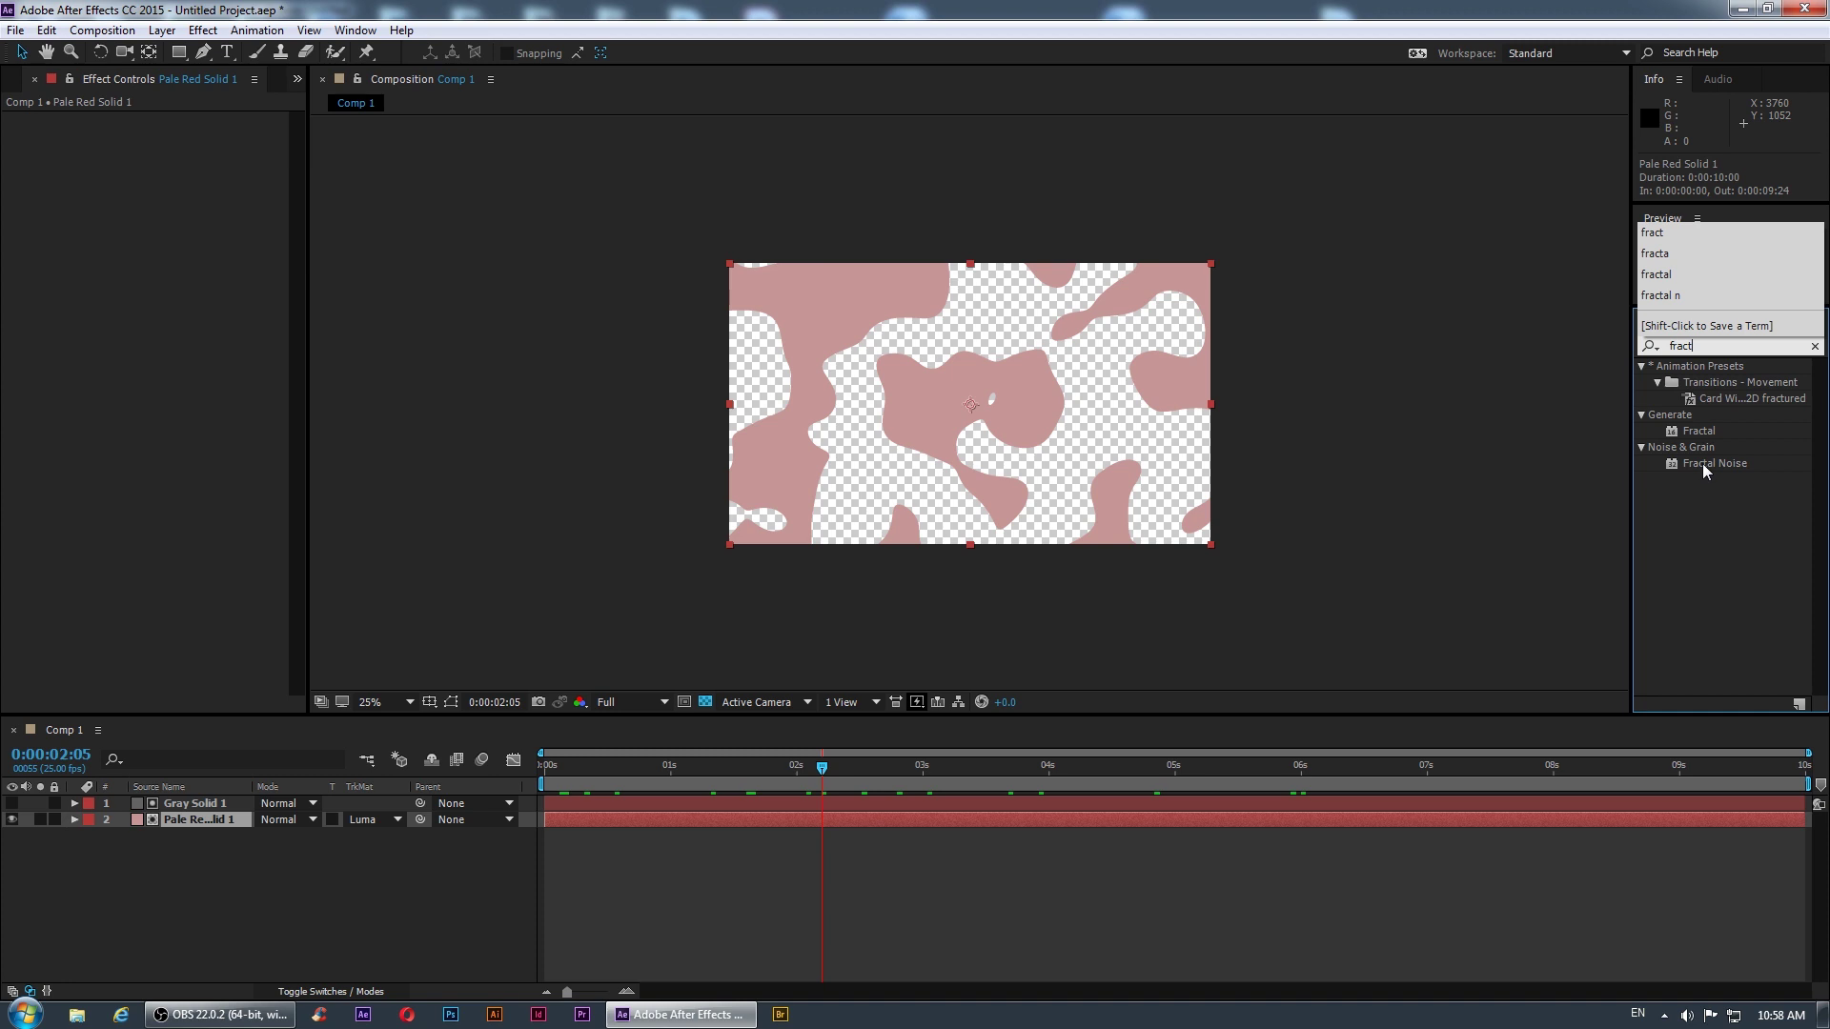
double_click(1702, 463)
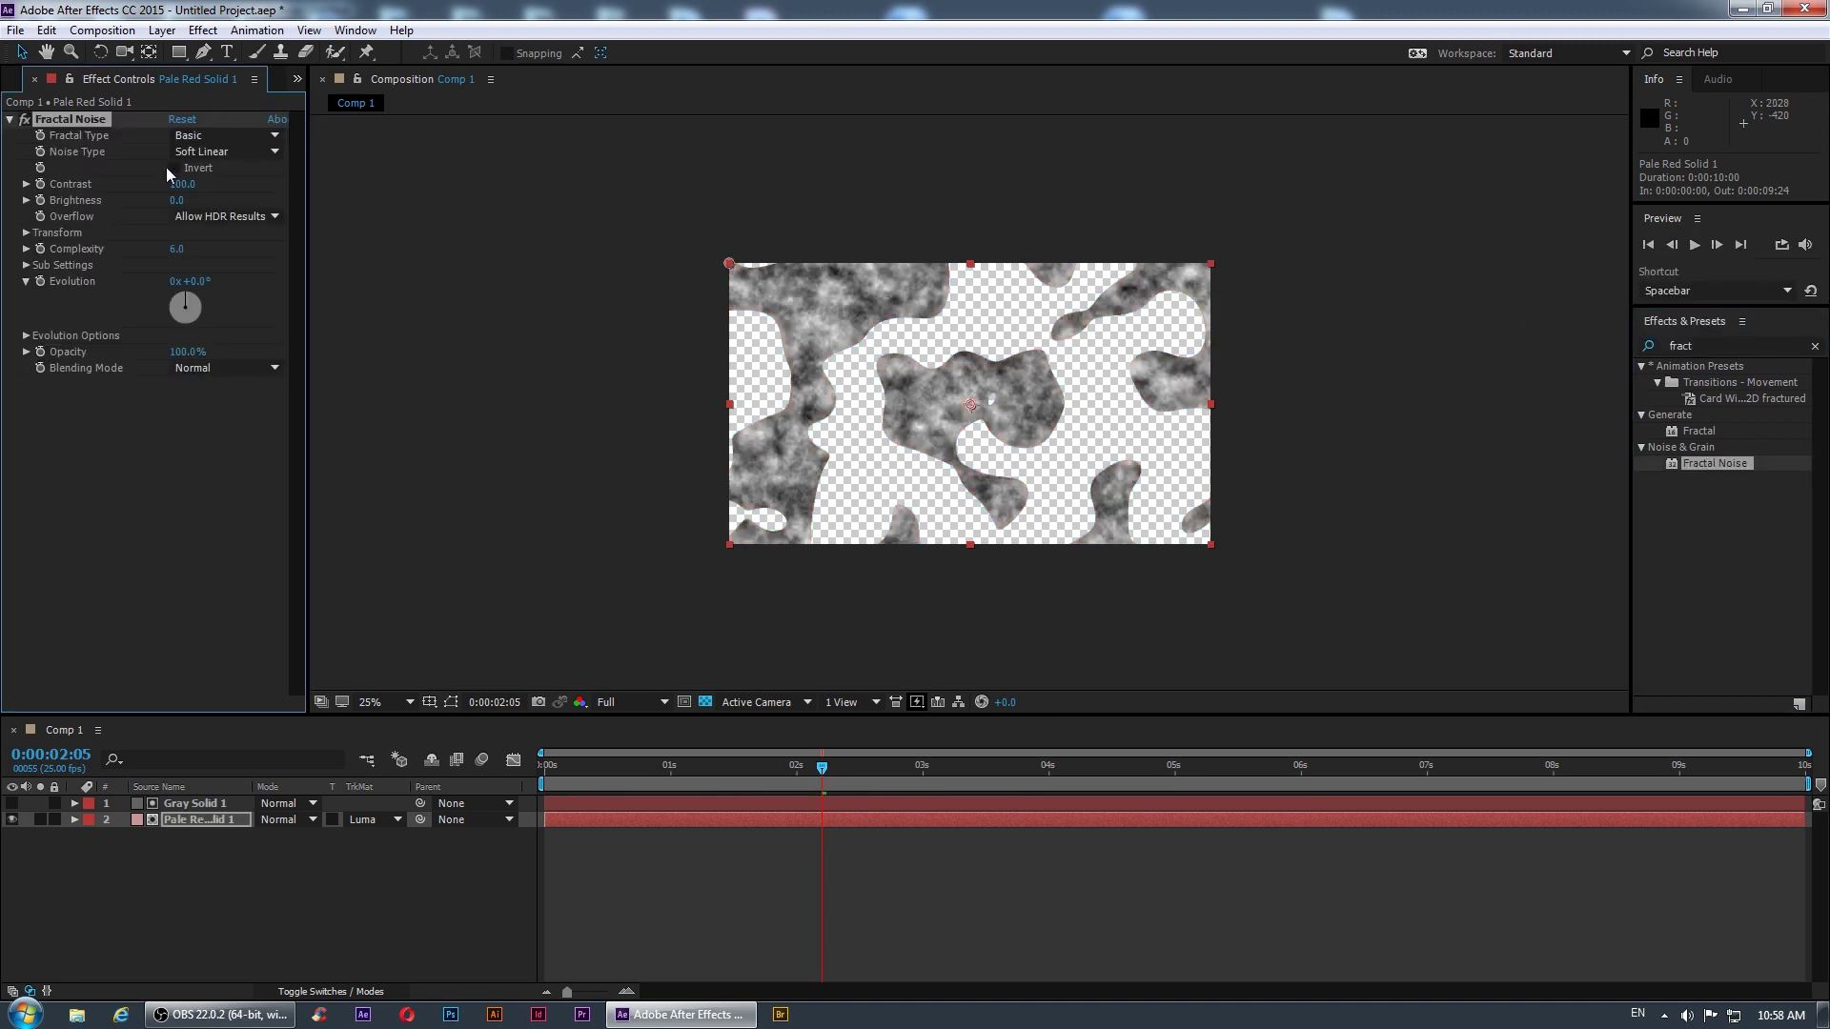
click(190, 135)
click(210, 325)
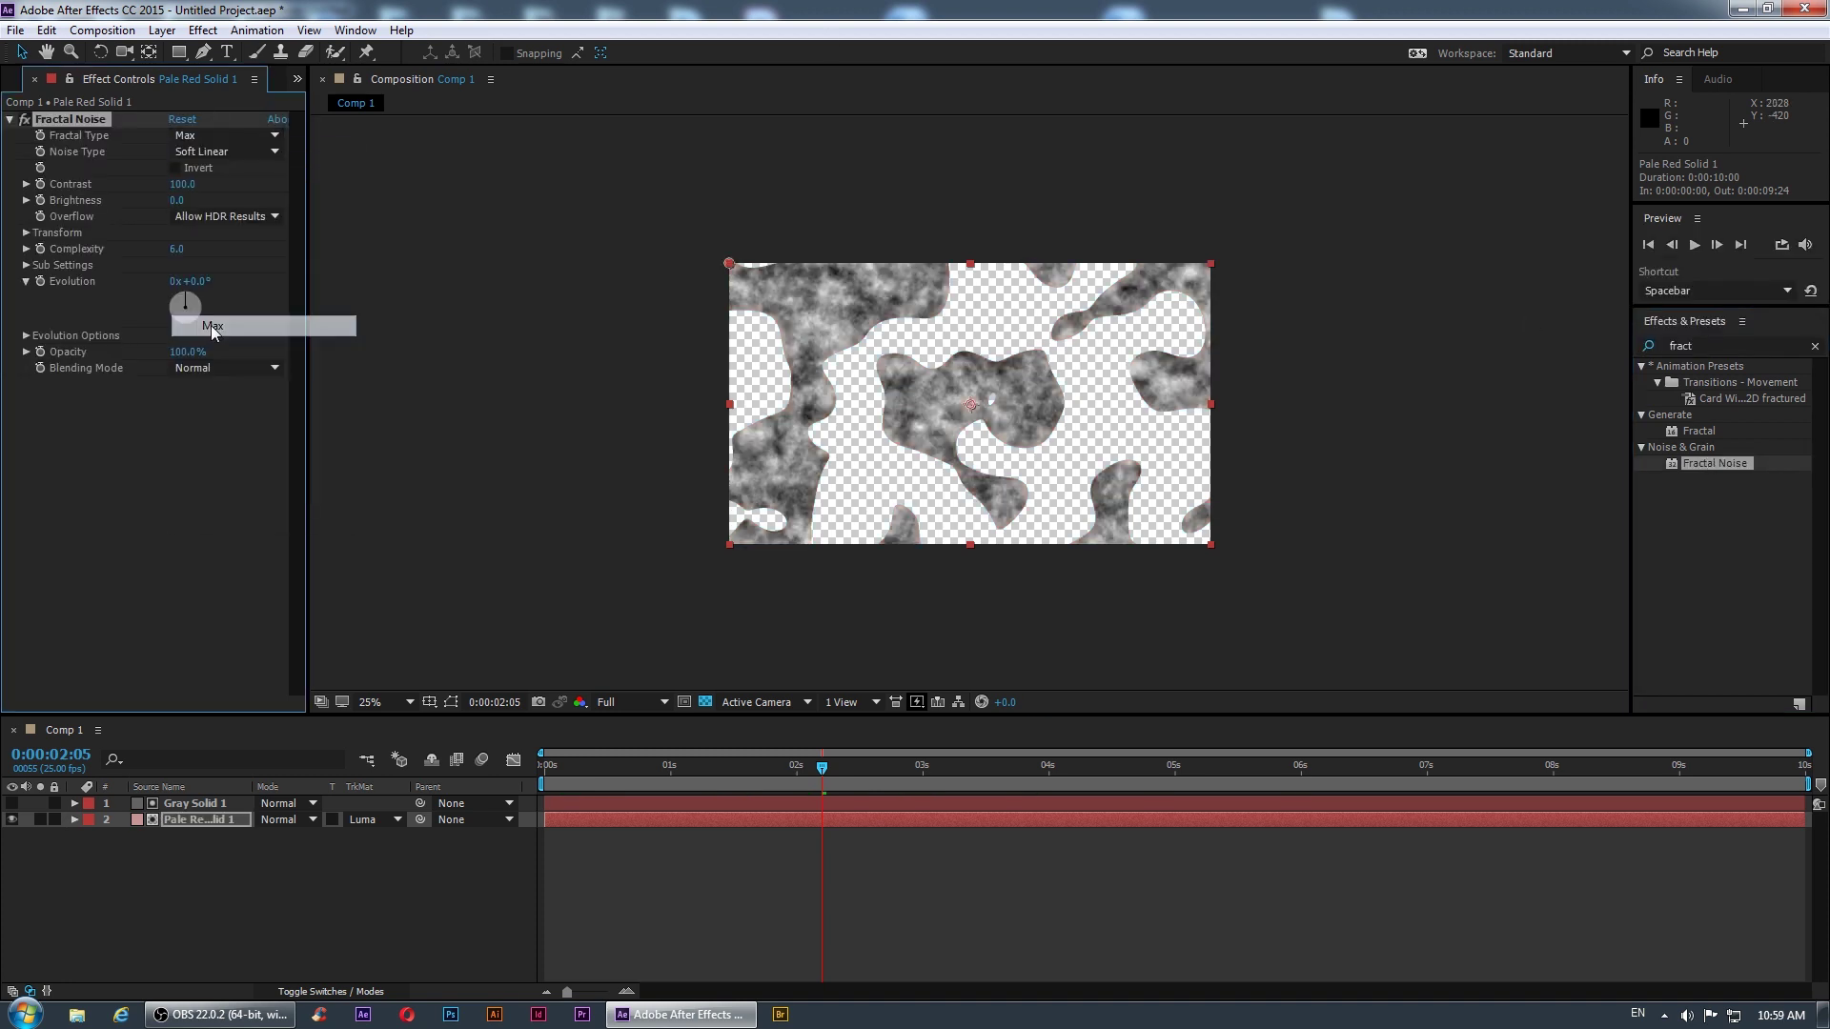
click(198, 152)
click(214, 173)
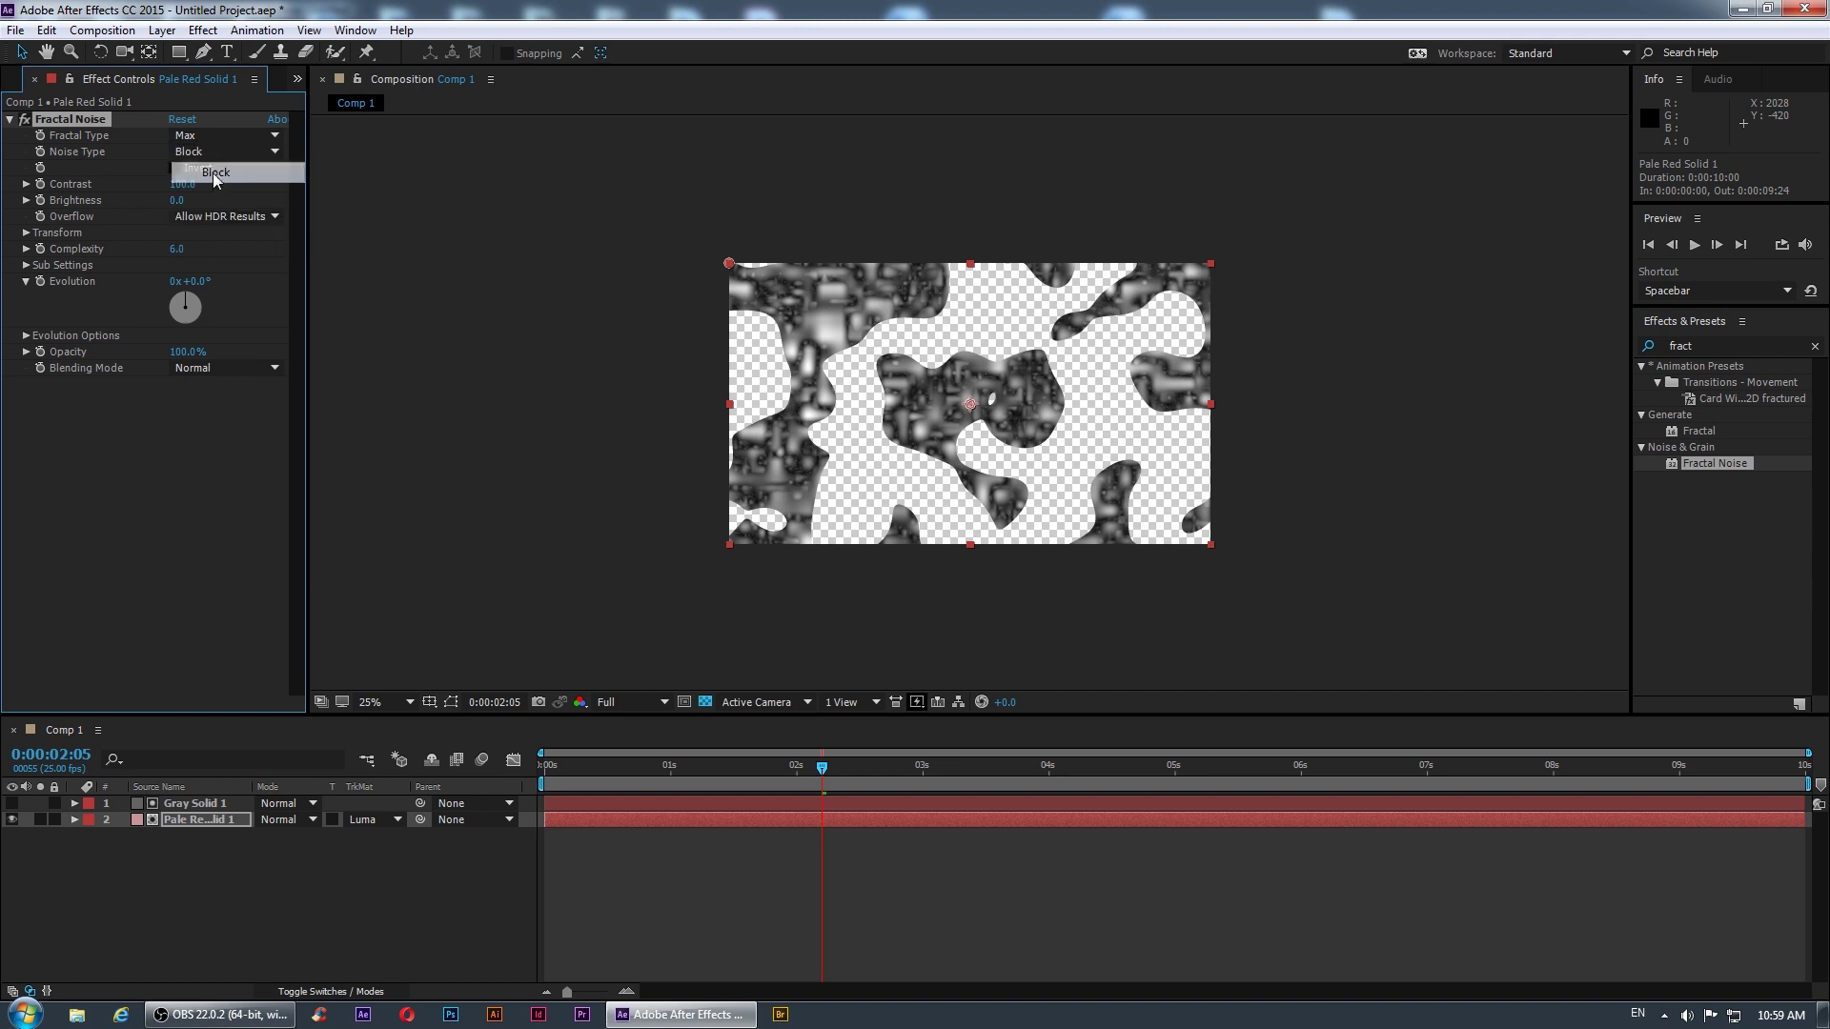
- Set the noise Transform Scale to 3 and preview the fine grain
click(25, 232)
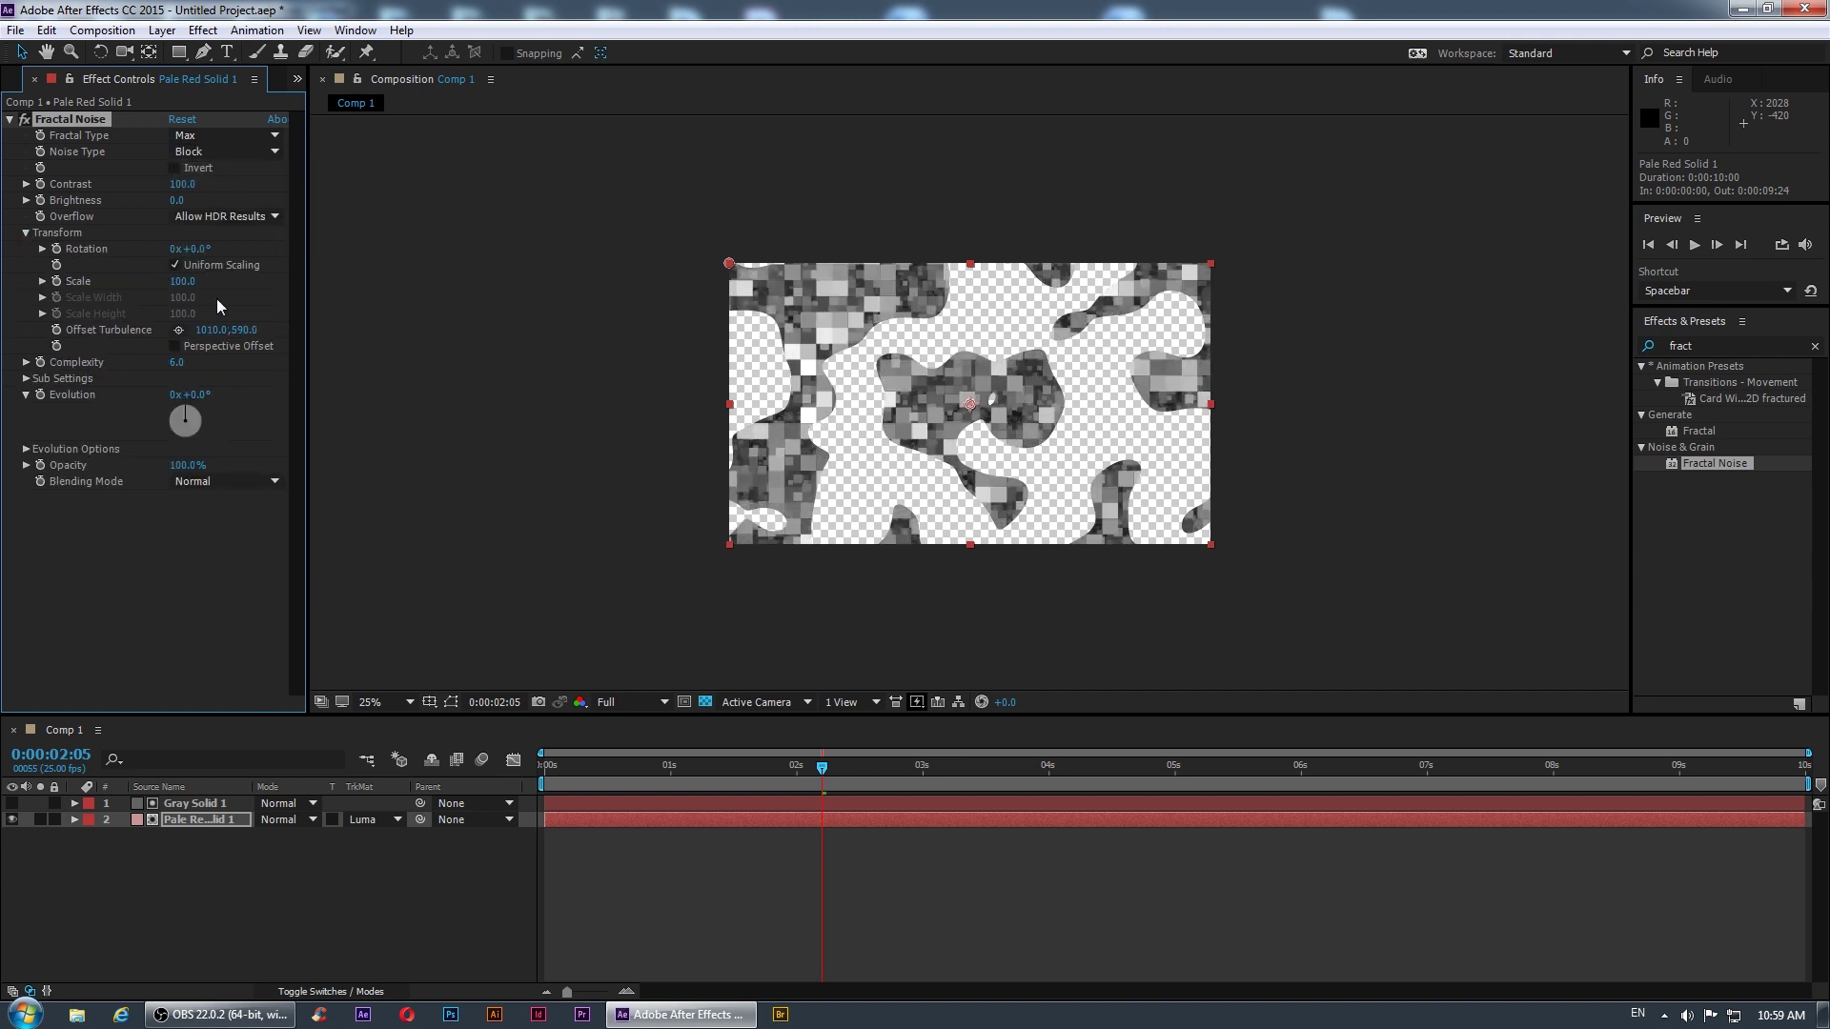
click(183, 281)
text(3)
key(Return)
key(period)
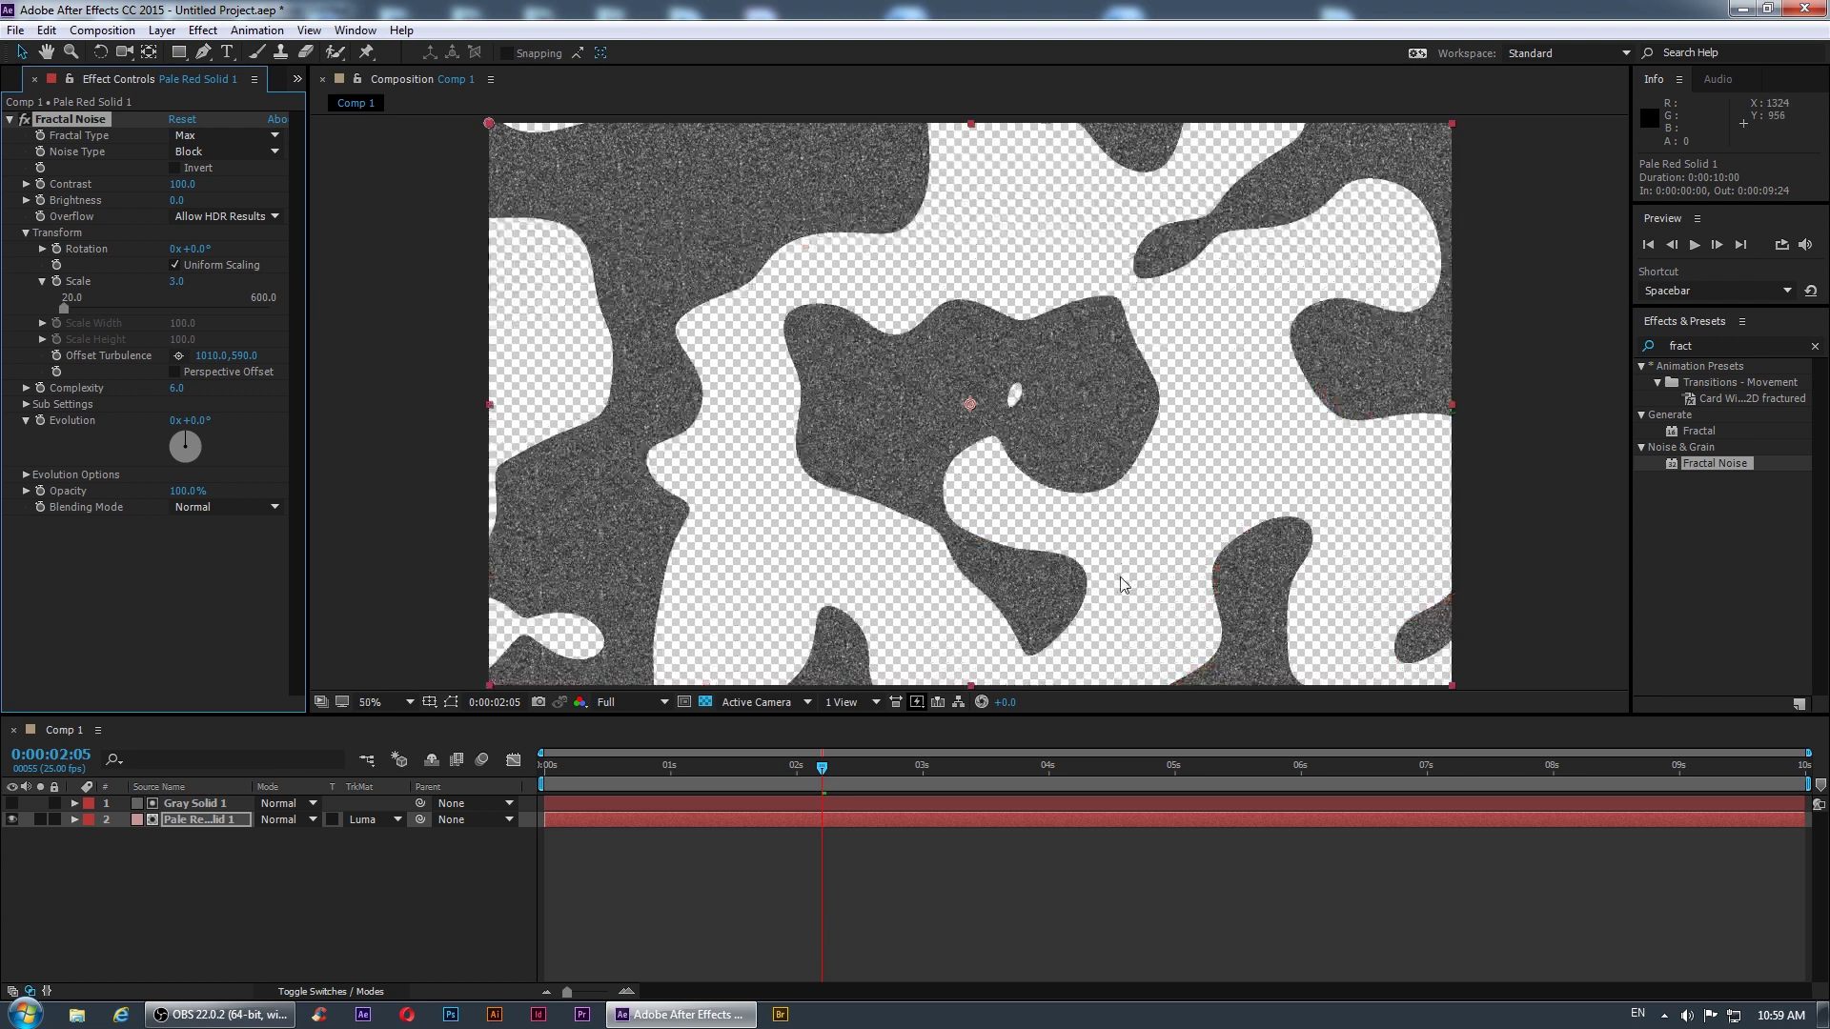
key(comma)
key(space)
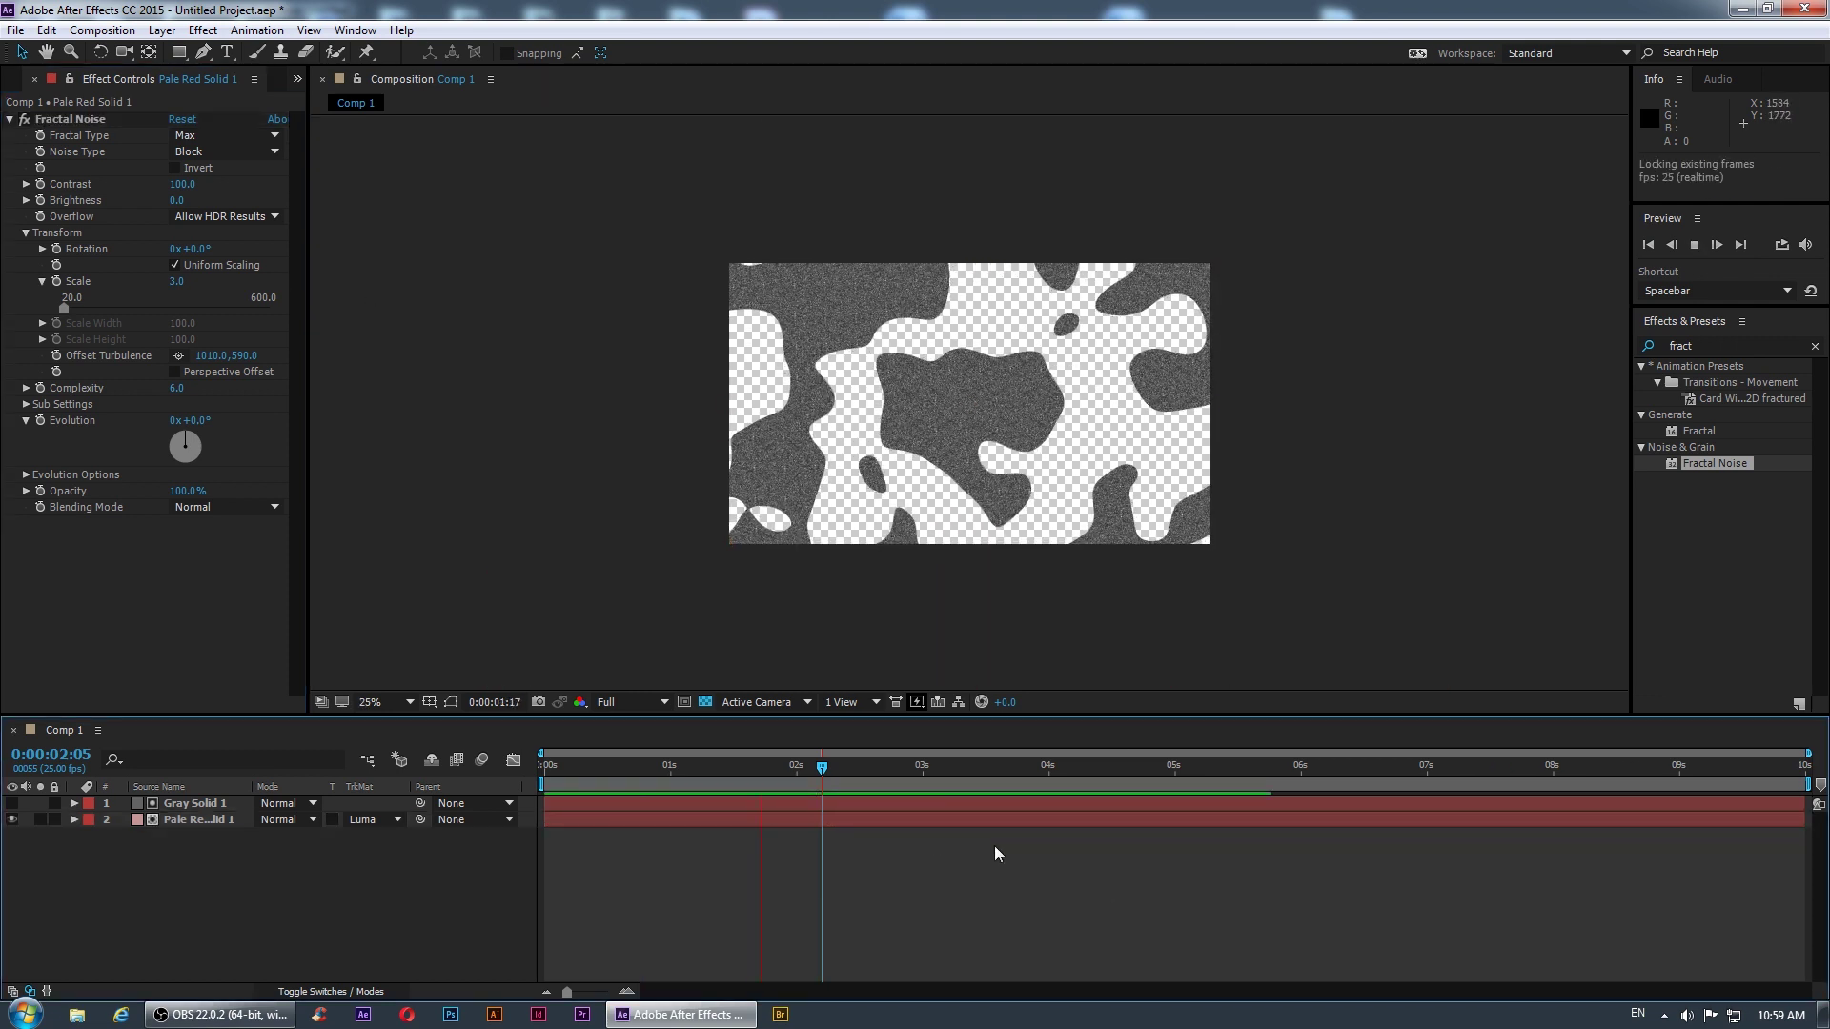
key(space)
click(872, 821)
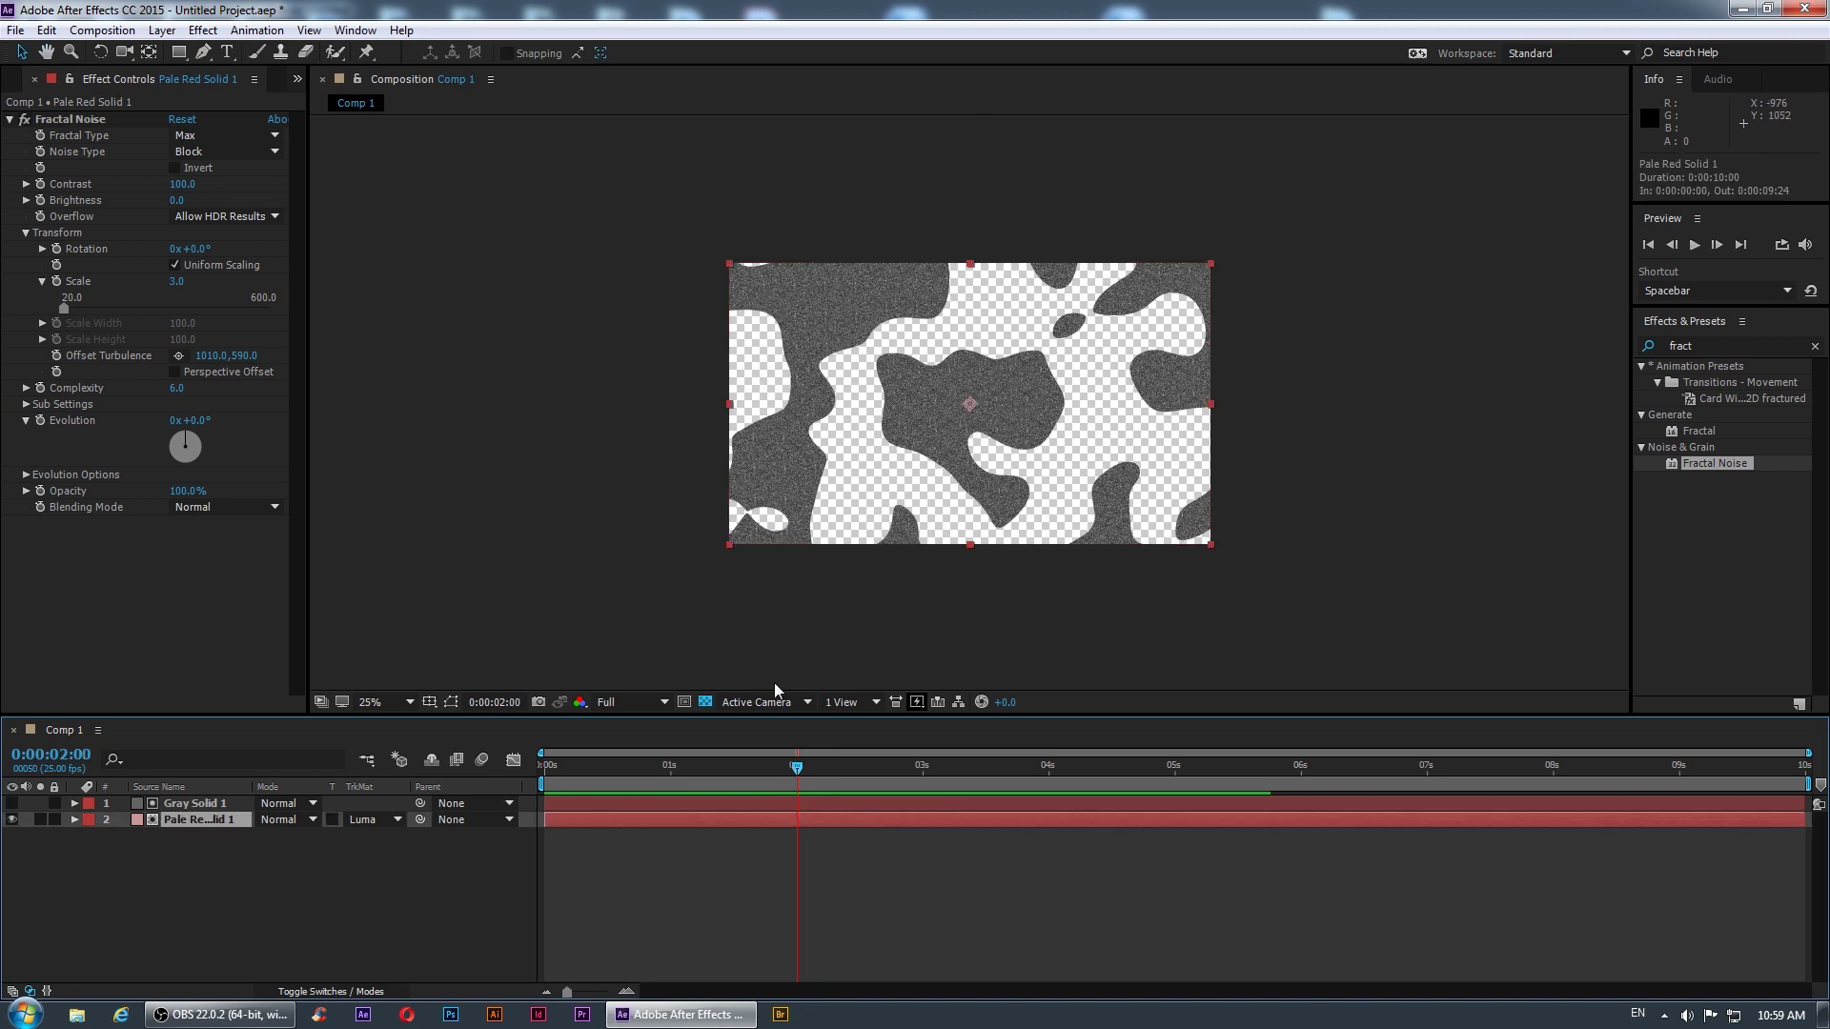
- Apply Tint mapping black to mid grey 757575 and white to light grey BFBFBF
click(1703, 349)
text(tint)
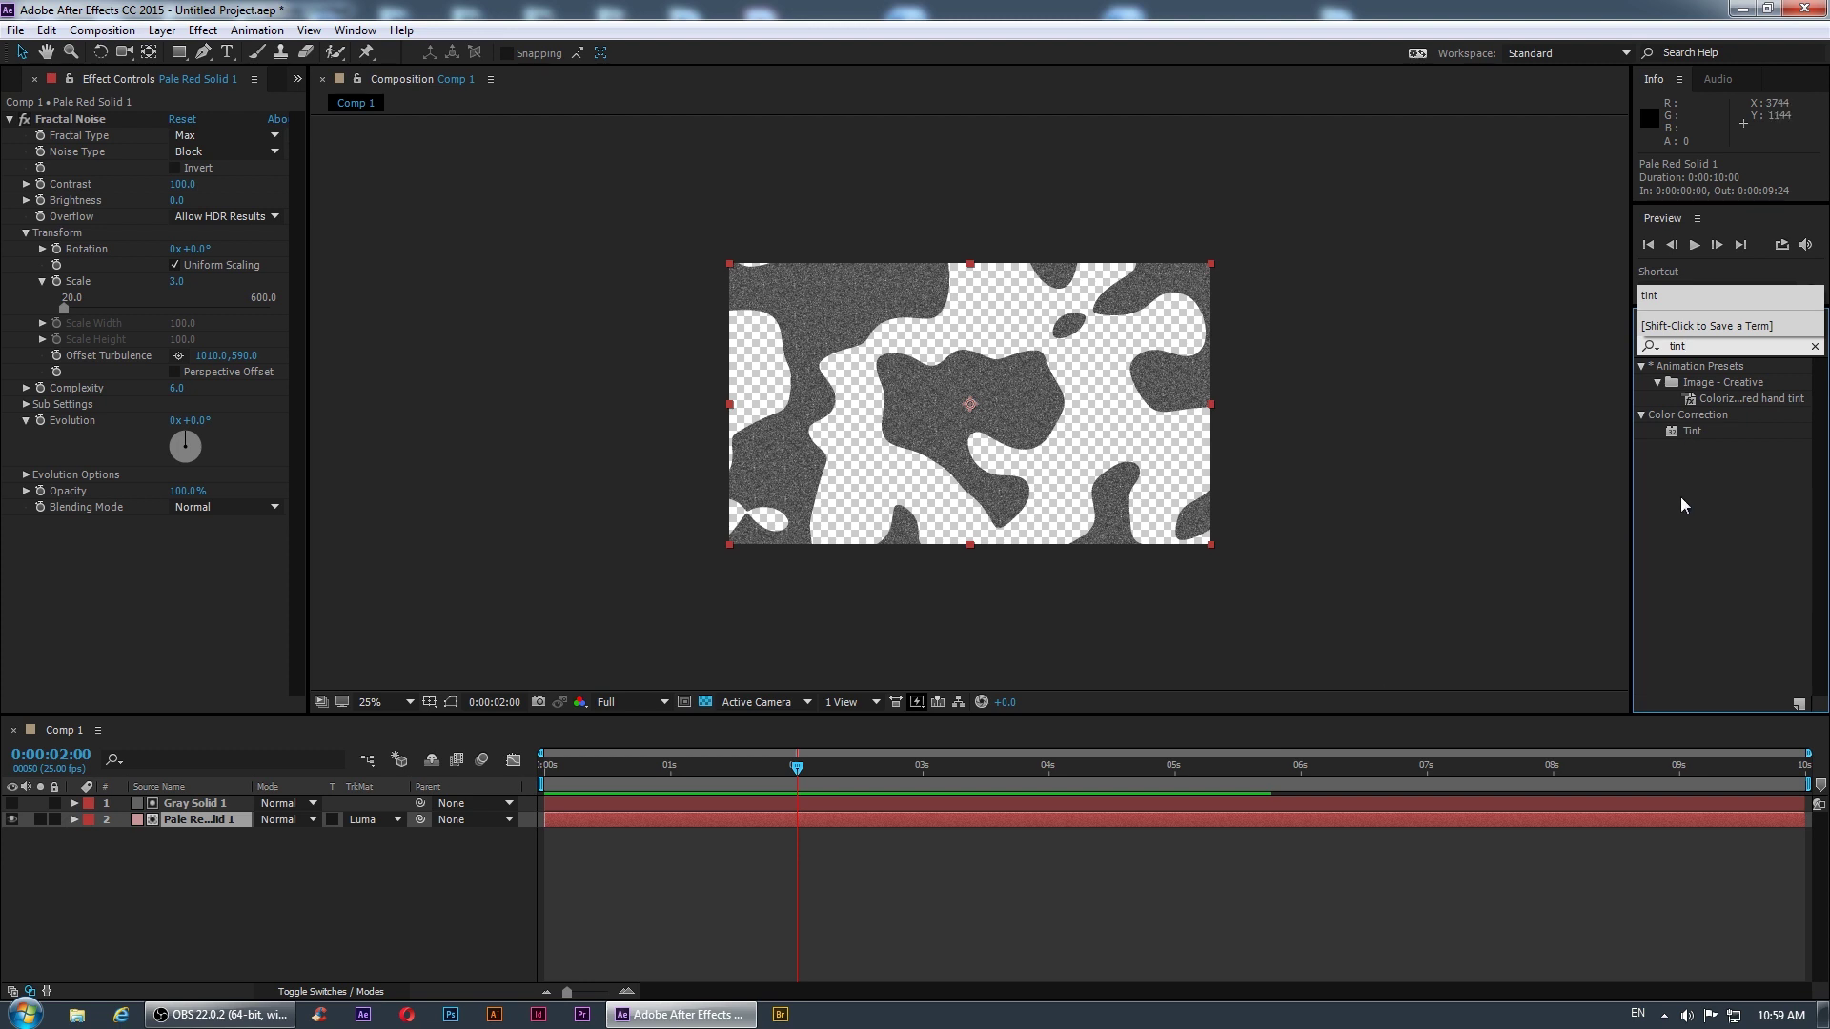
double_click(1695, 433)
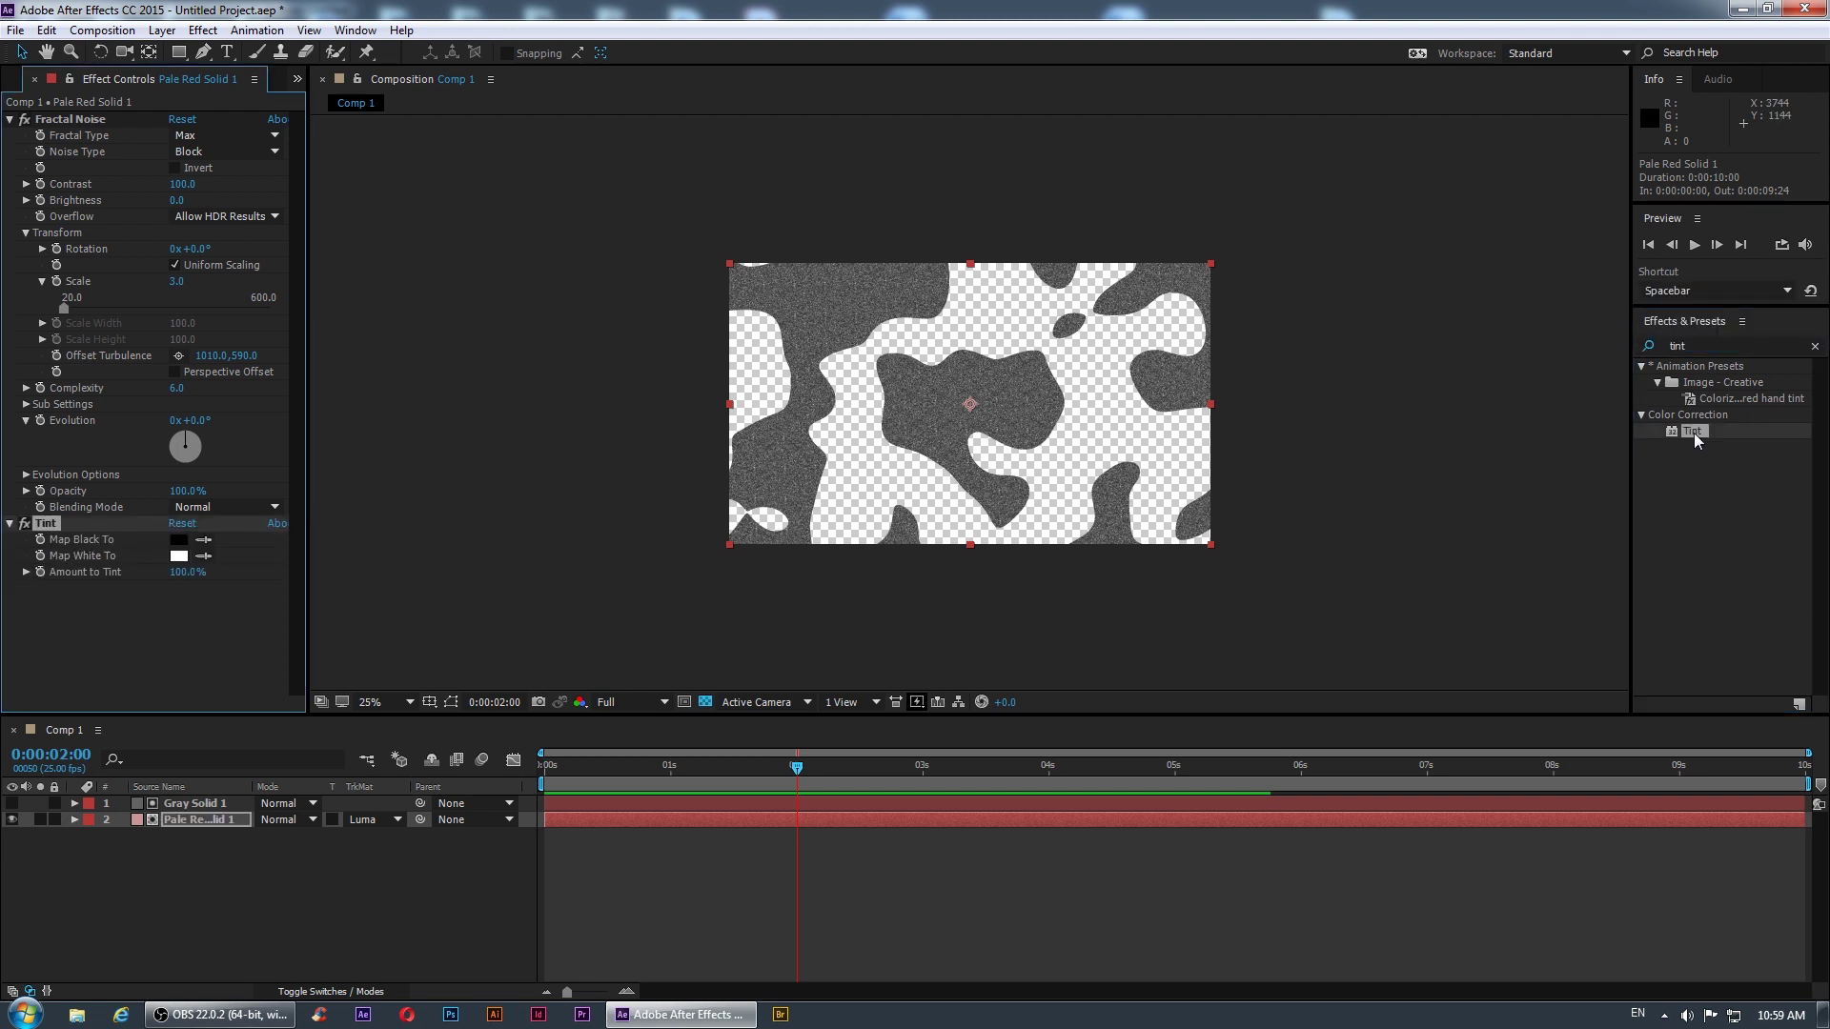
click(178, 539)
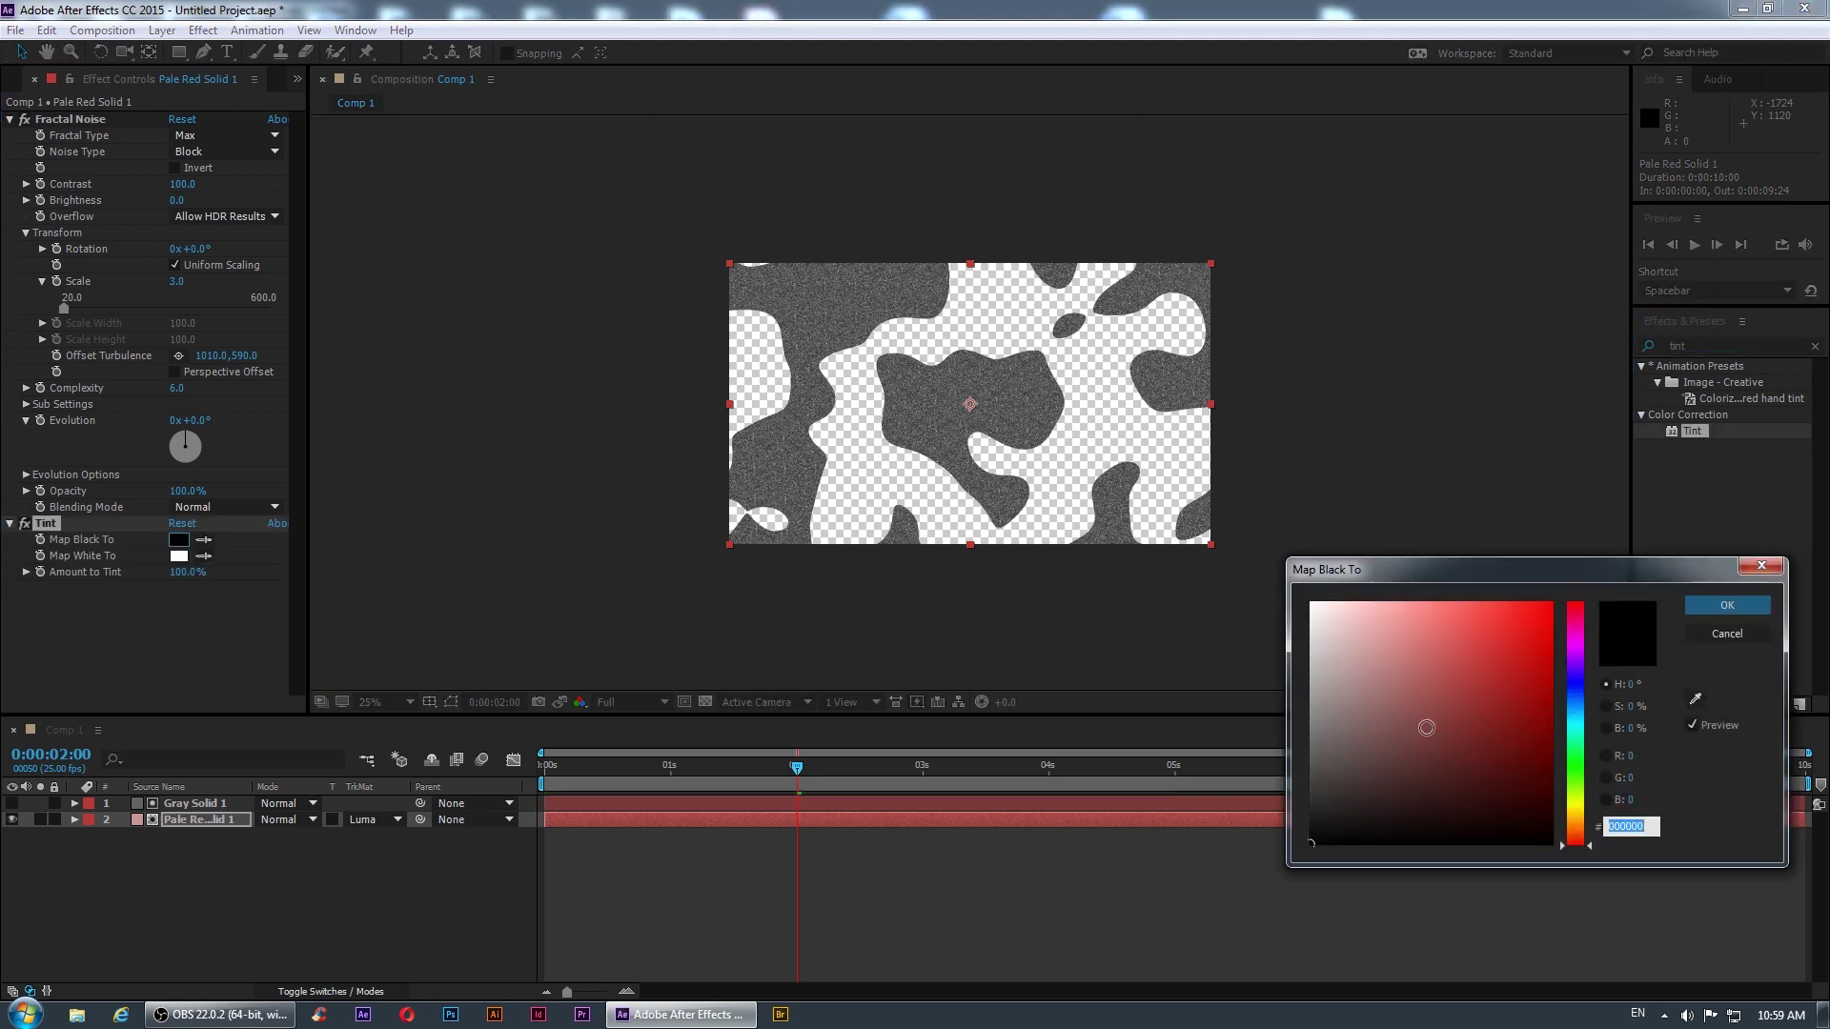
drag(1426, 724, 1187, 737)
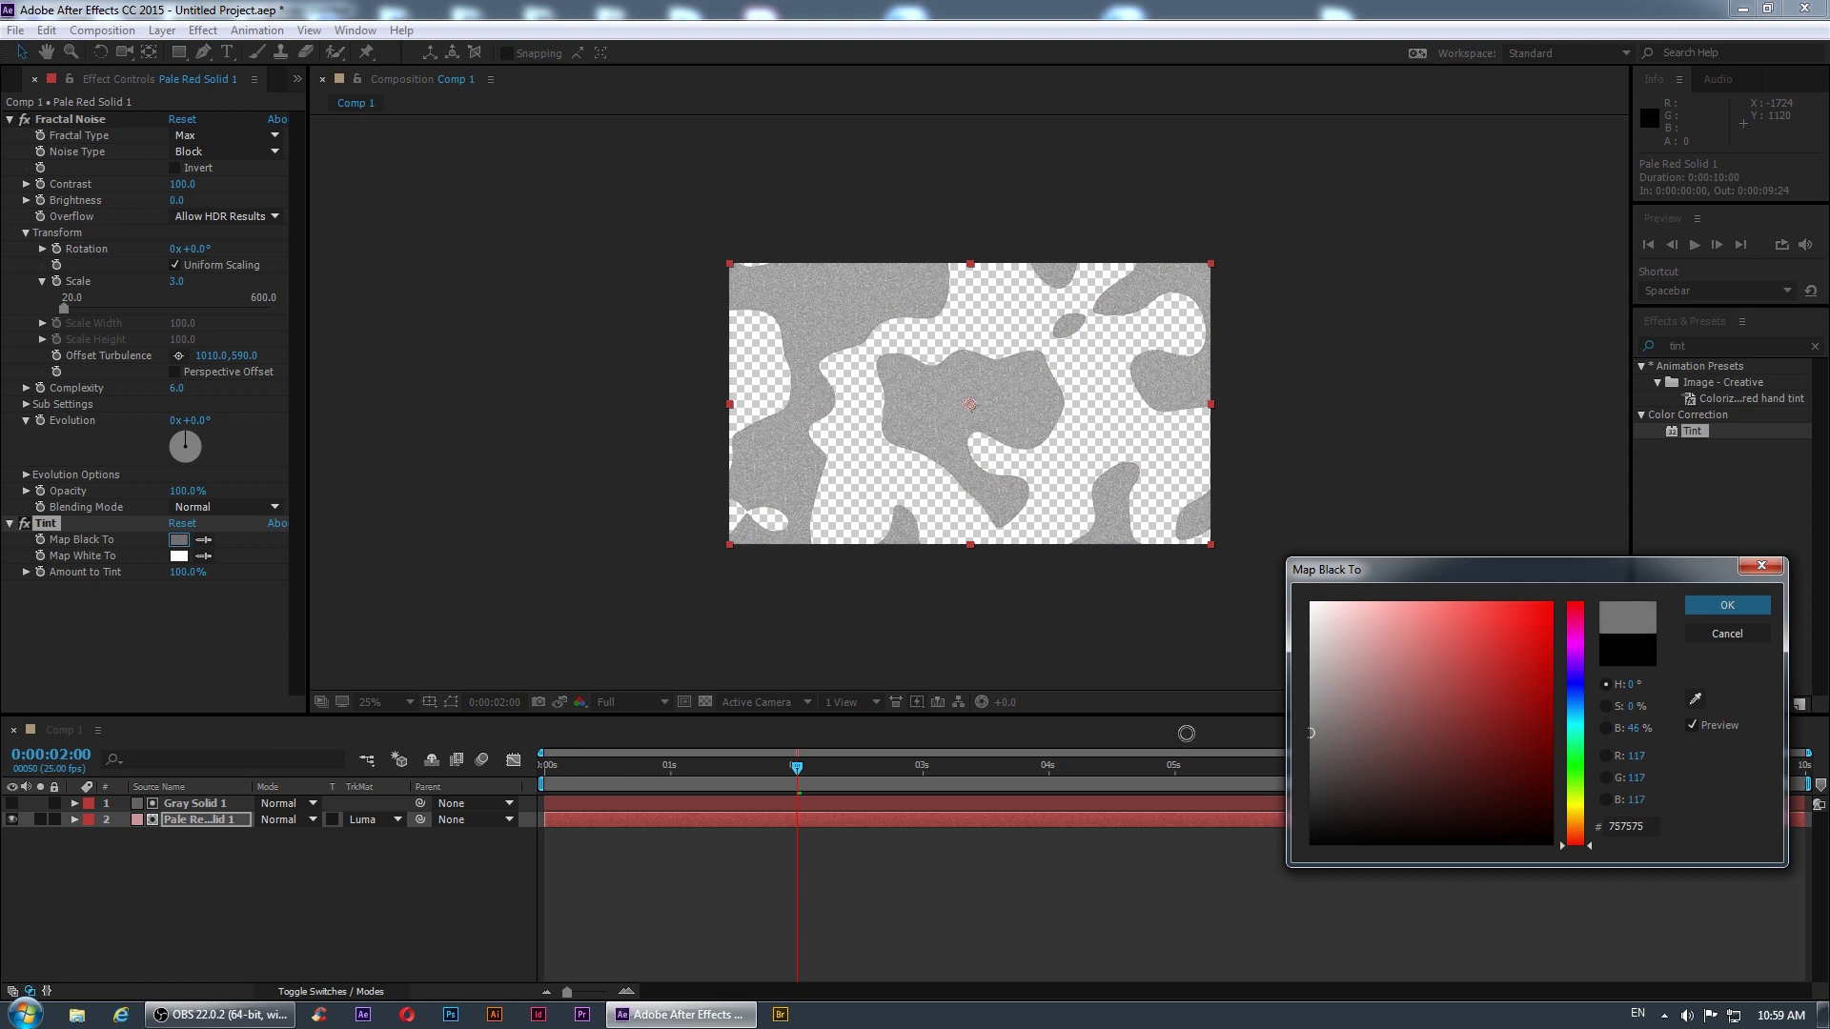
click(1727, 605)
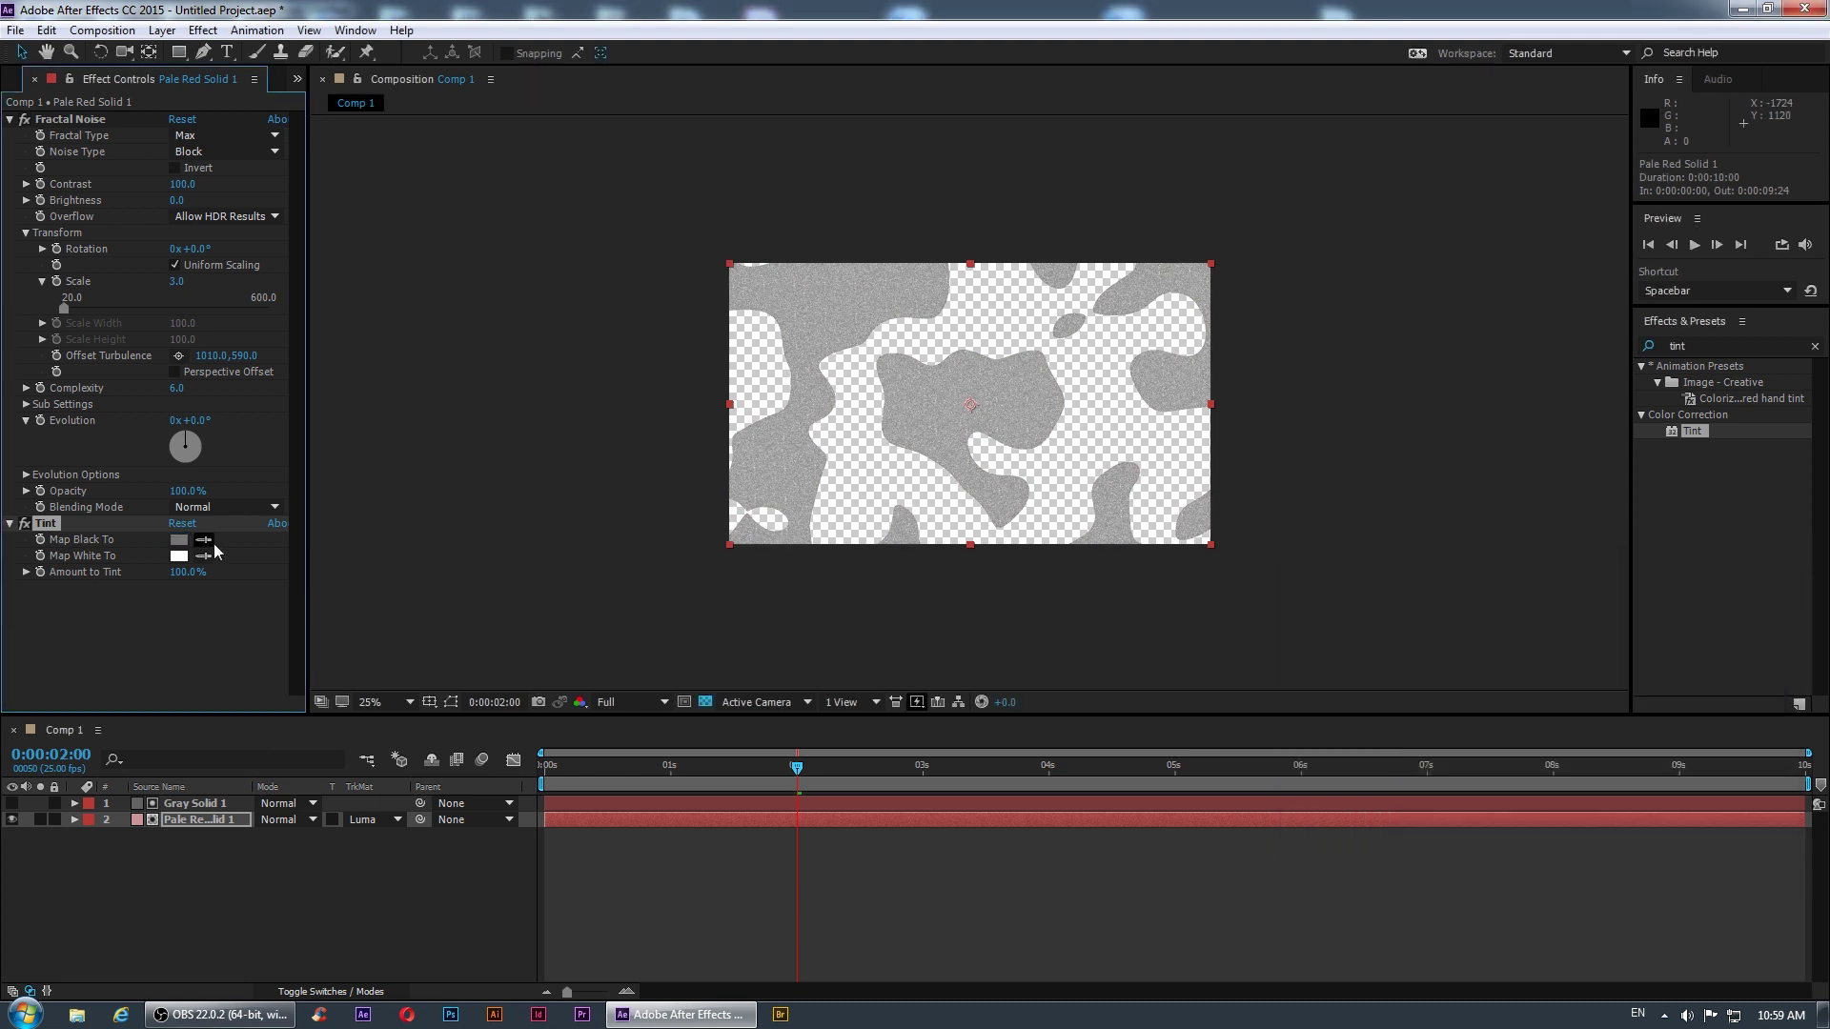
click(178, 556)
drag(1337, 687, 1261, 662)
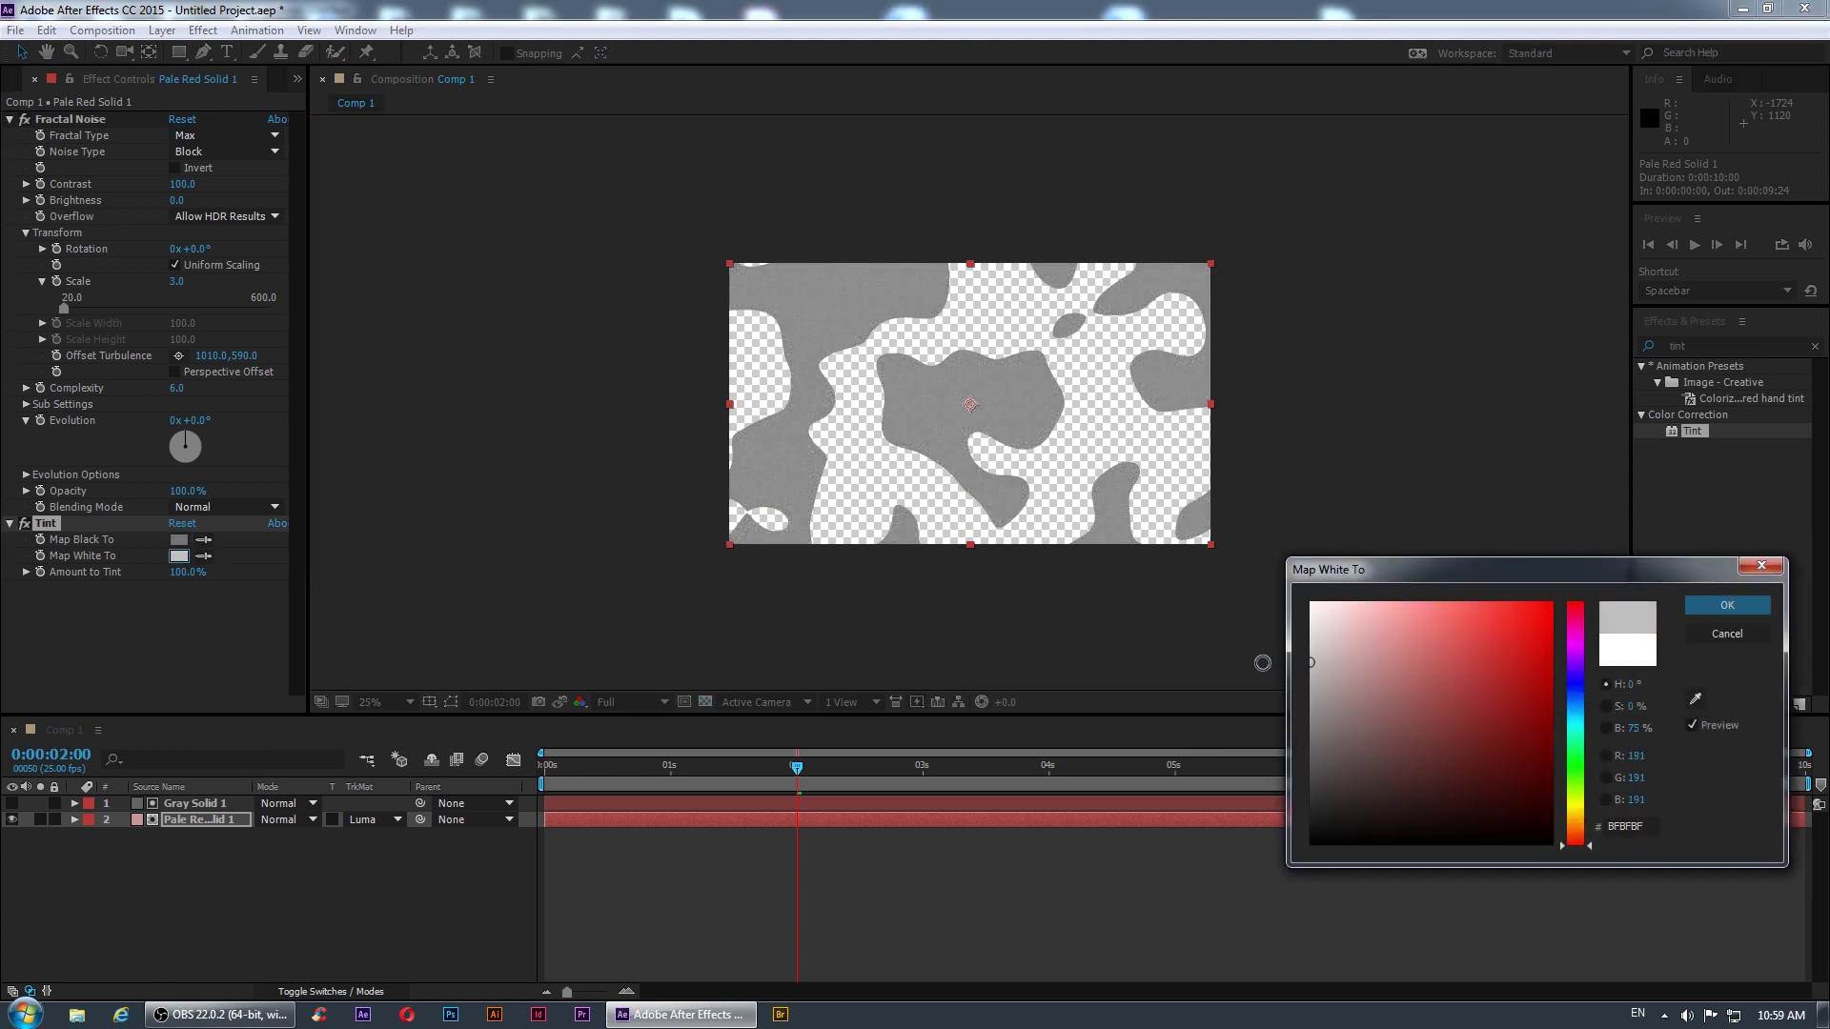
click(1750, 603)
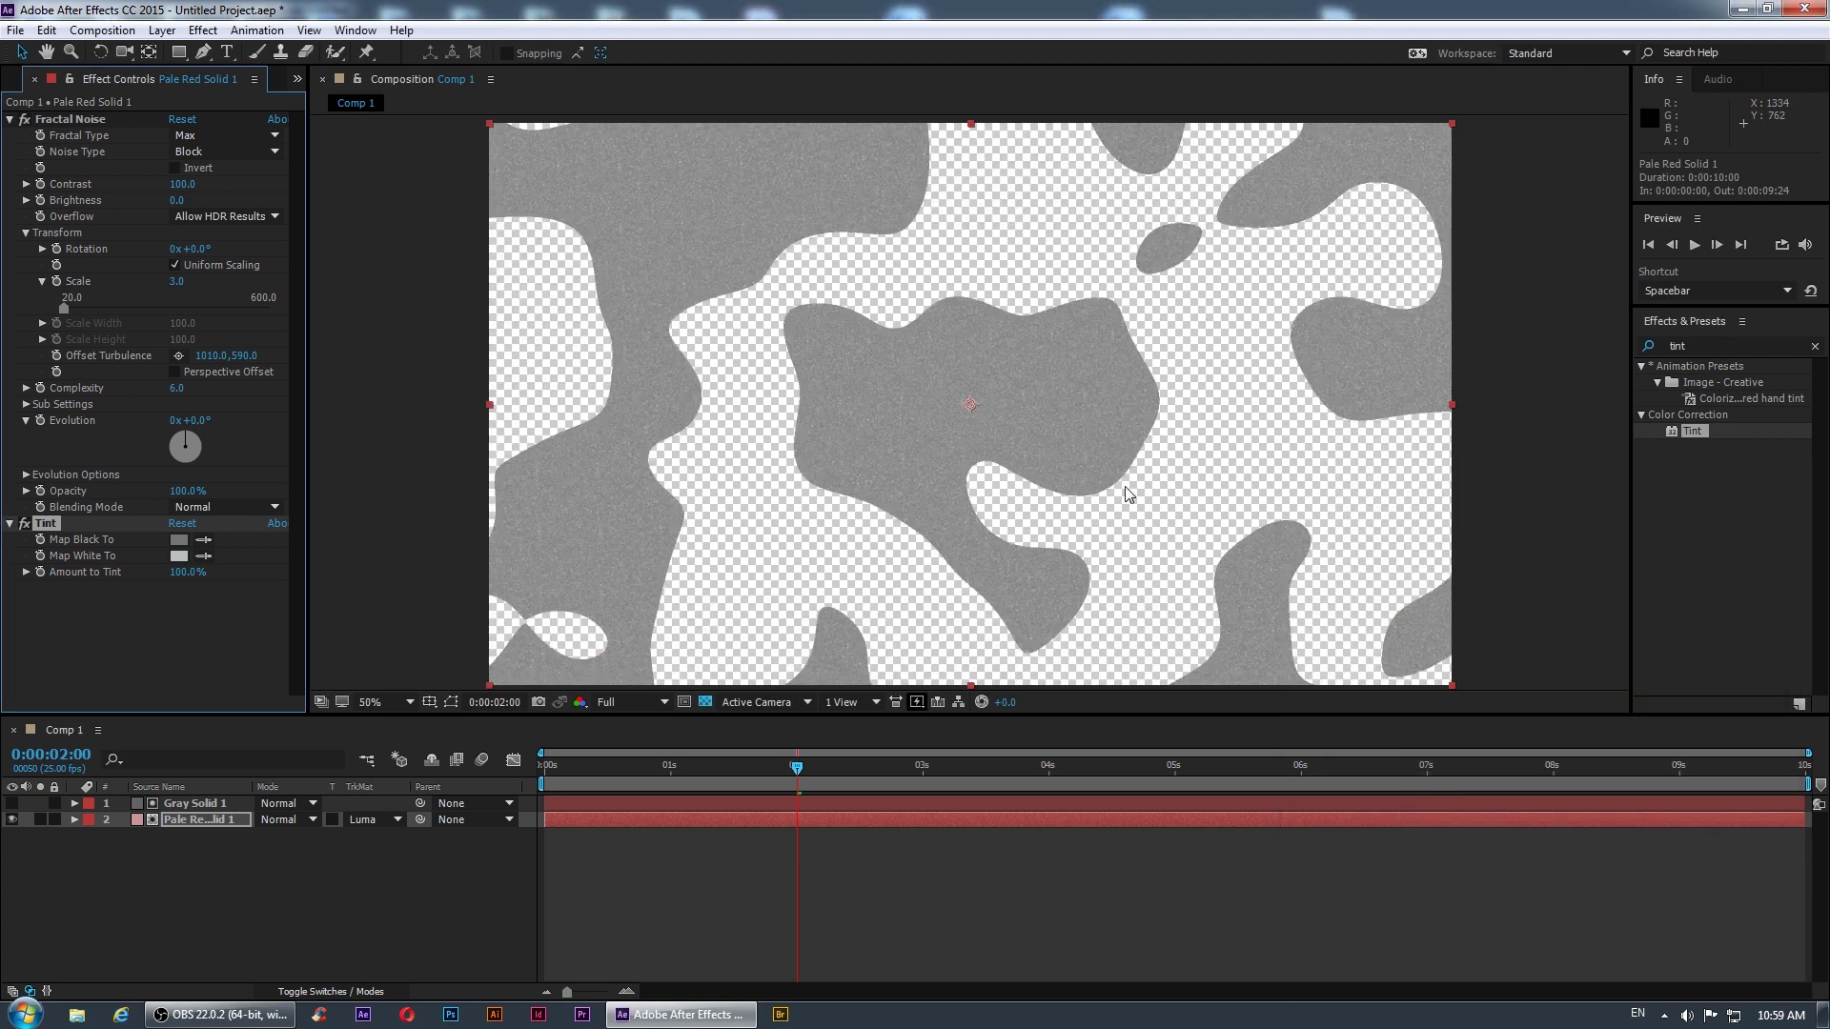
- Change the Fractal Noise Random Seed to 340
key(period)
click(26, 474)
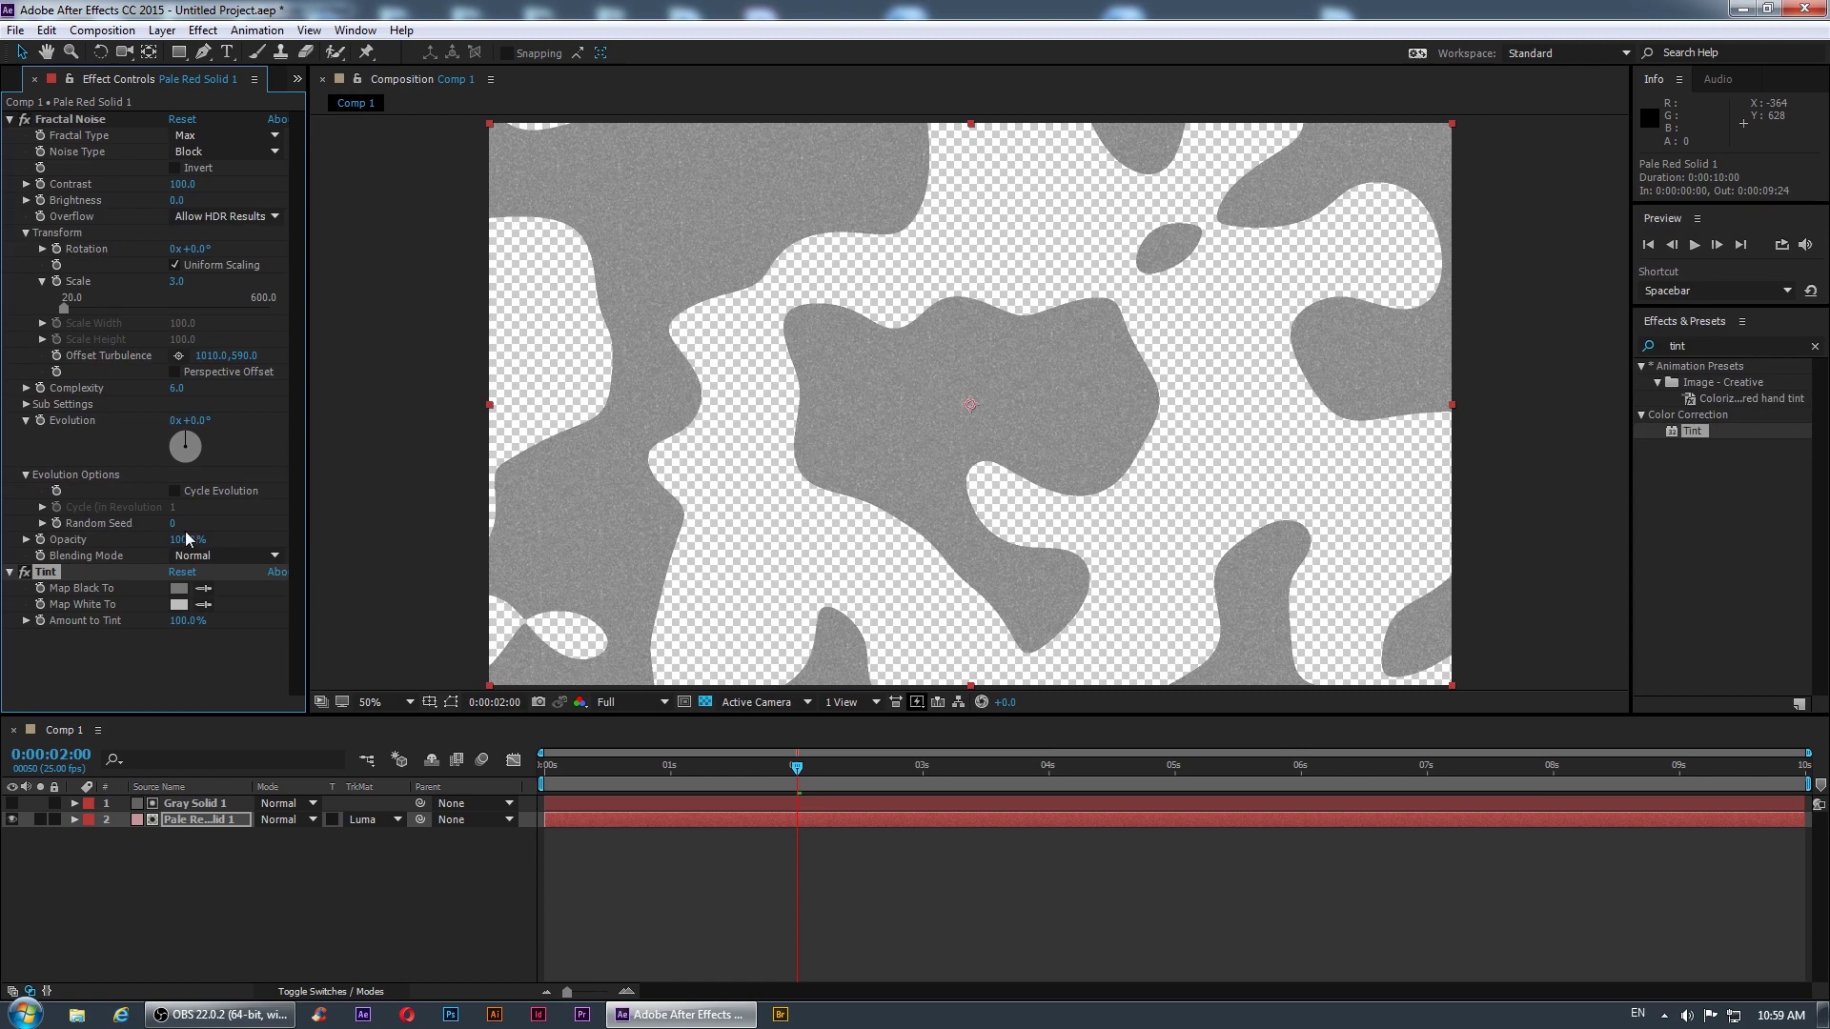
drag(173, 524, 205, 524)
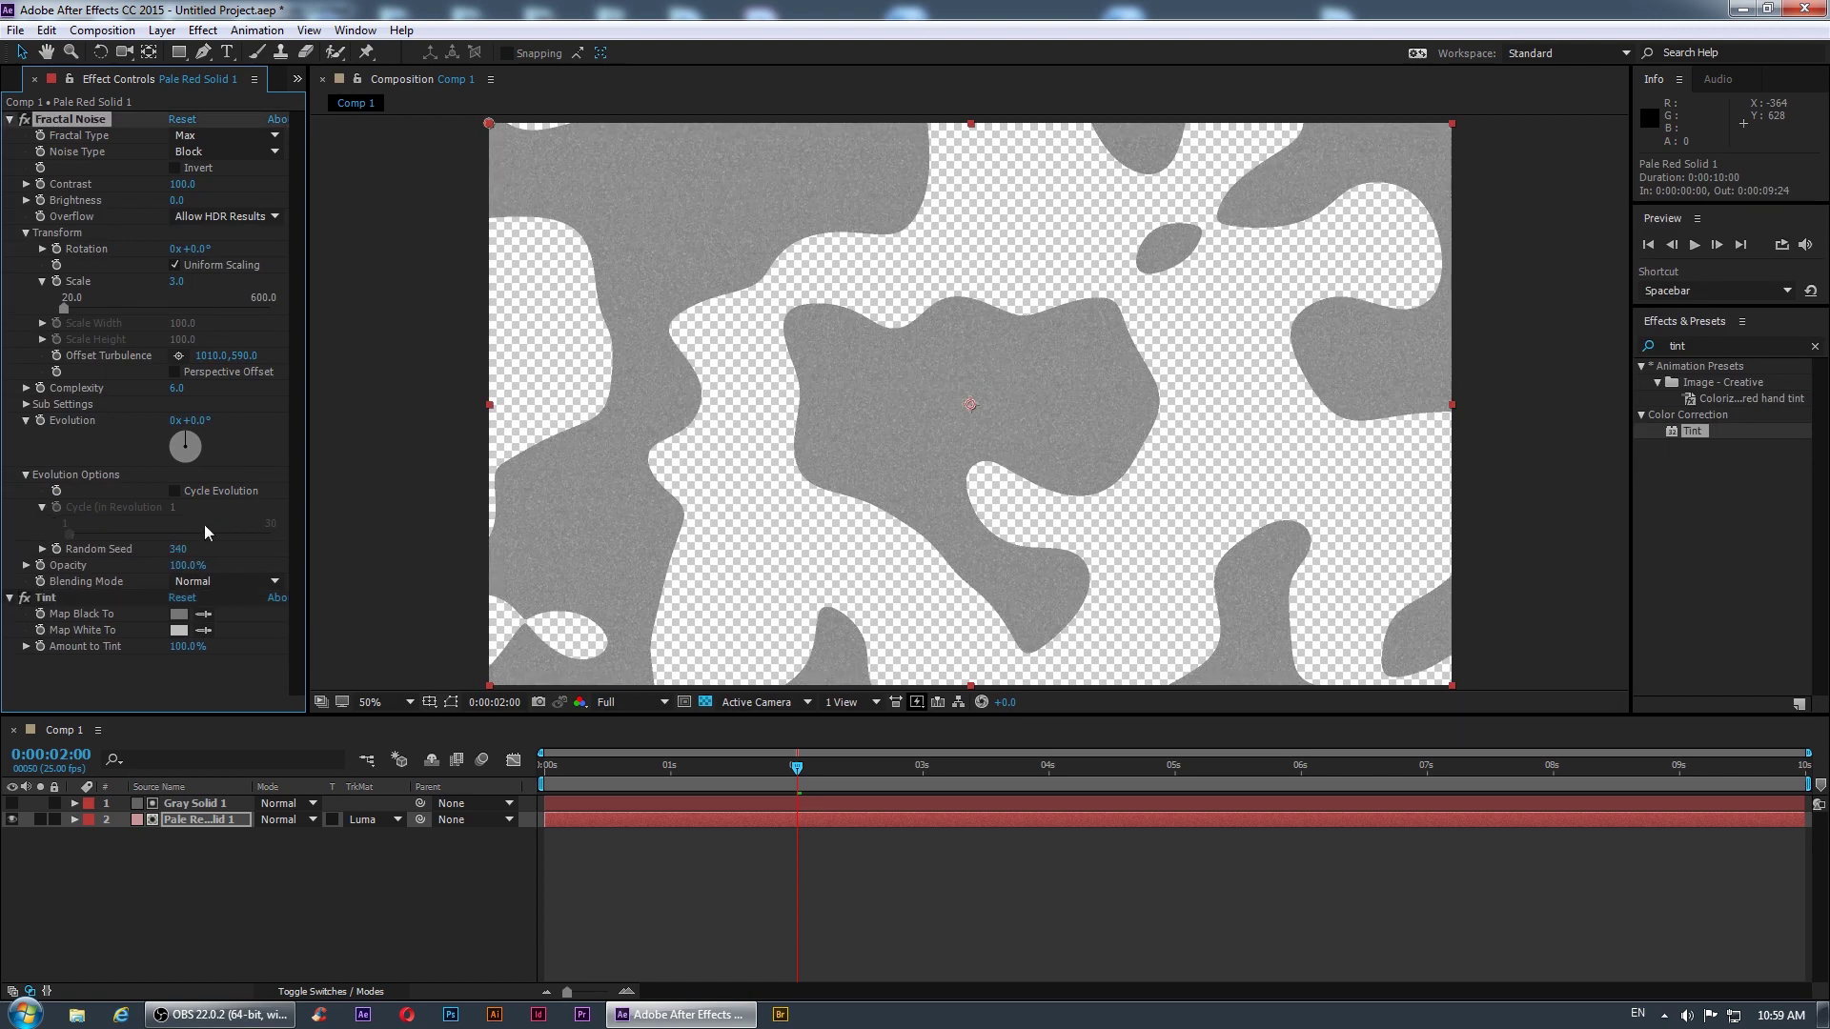
click(1038, 848)
key(comma)
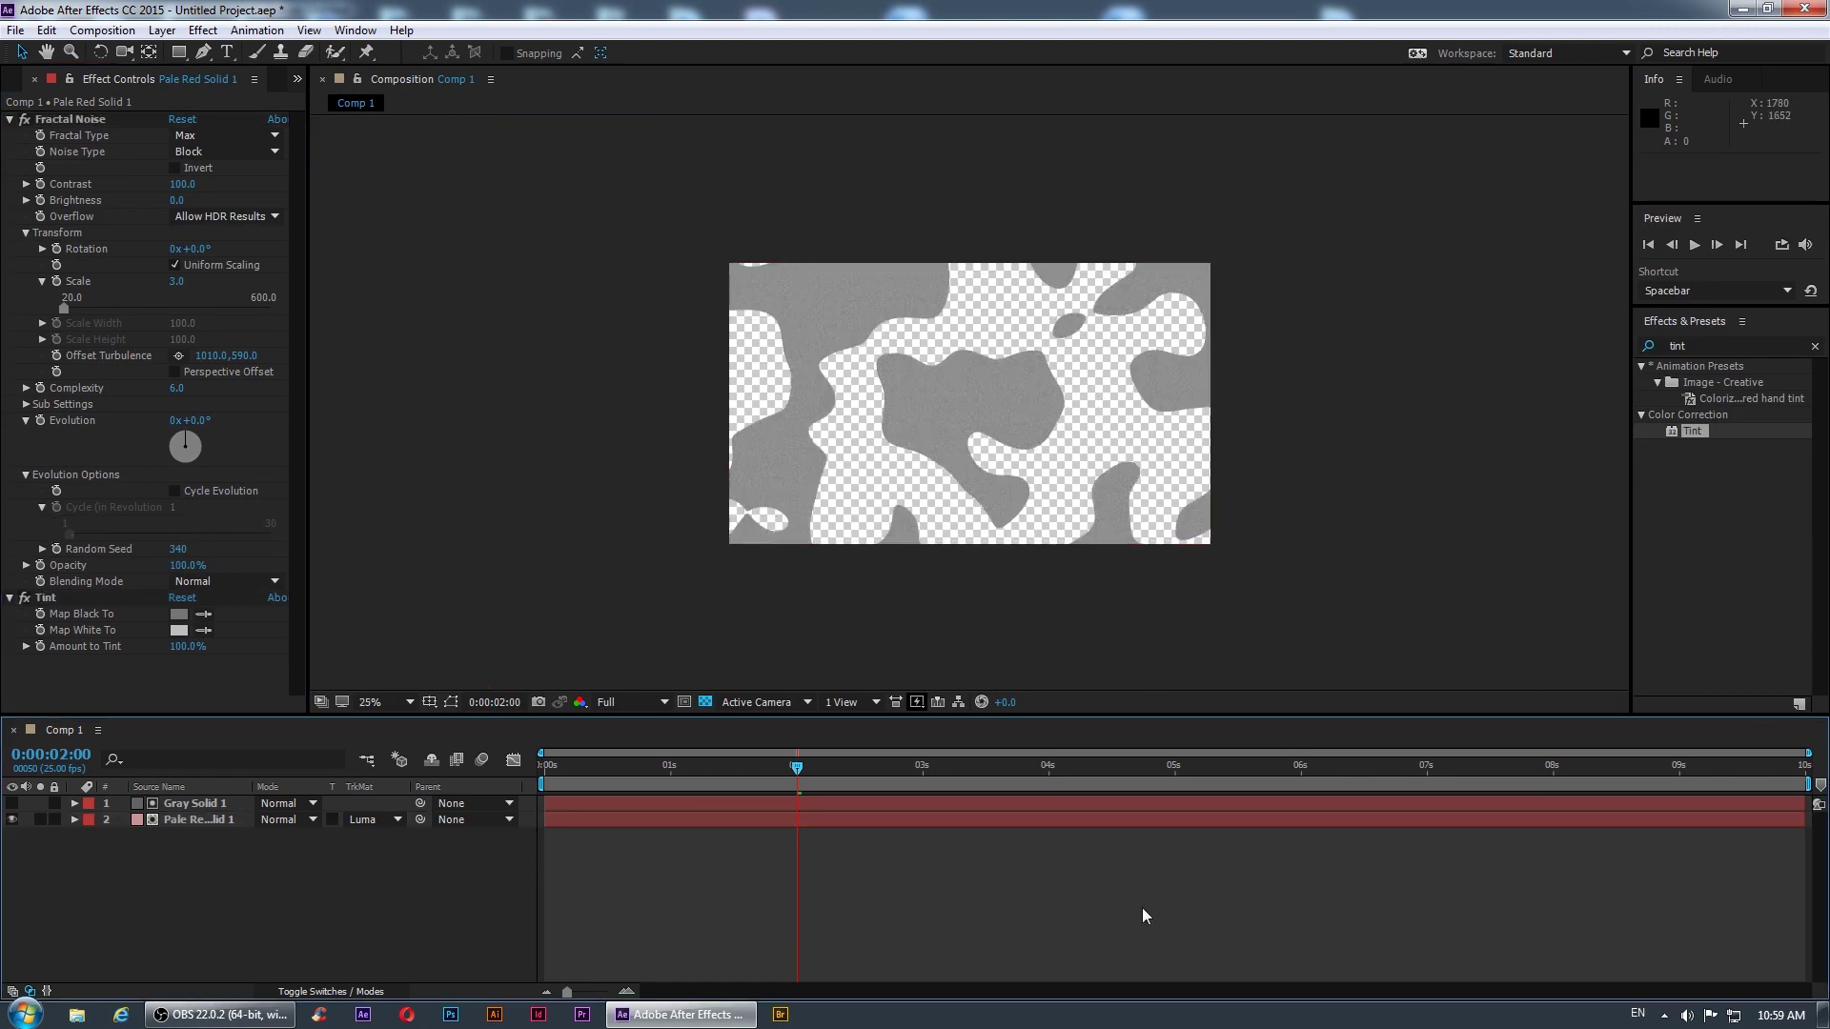
- Pre-compose Gray Solid 1 and Pale Red Solid 1 into Pre-comp 1
click(761, 806)
shift+click(869, 822)
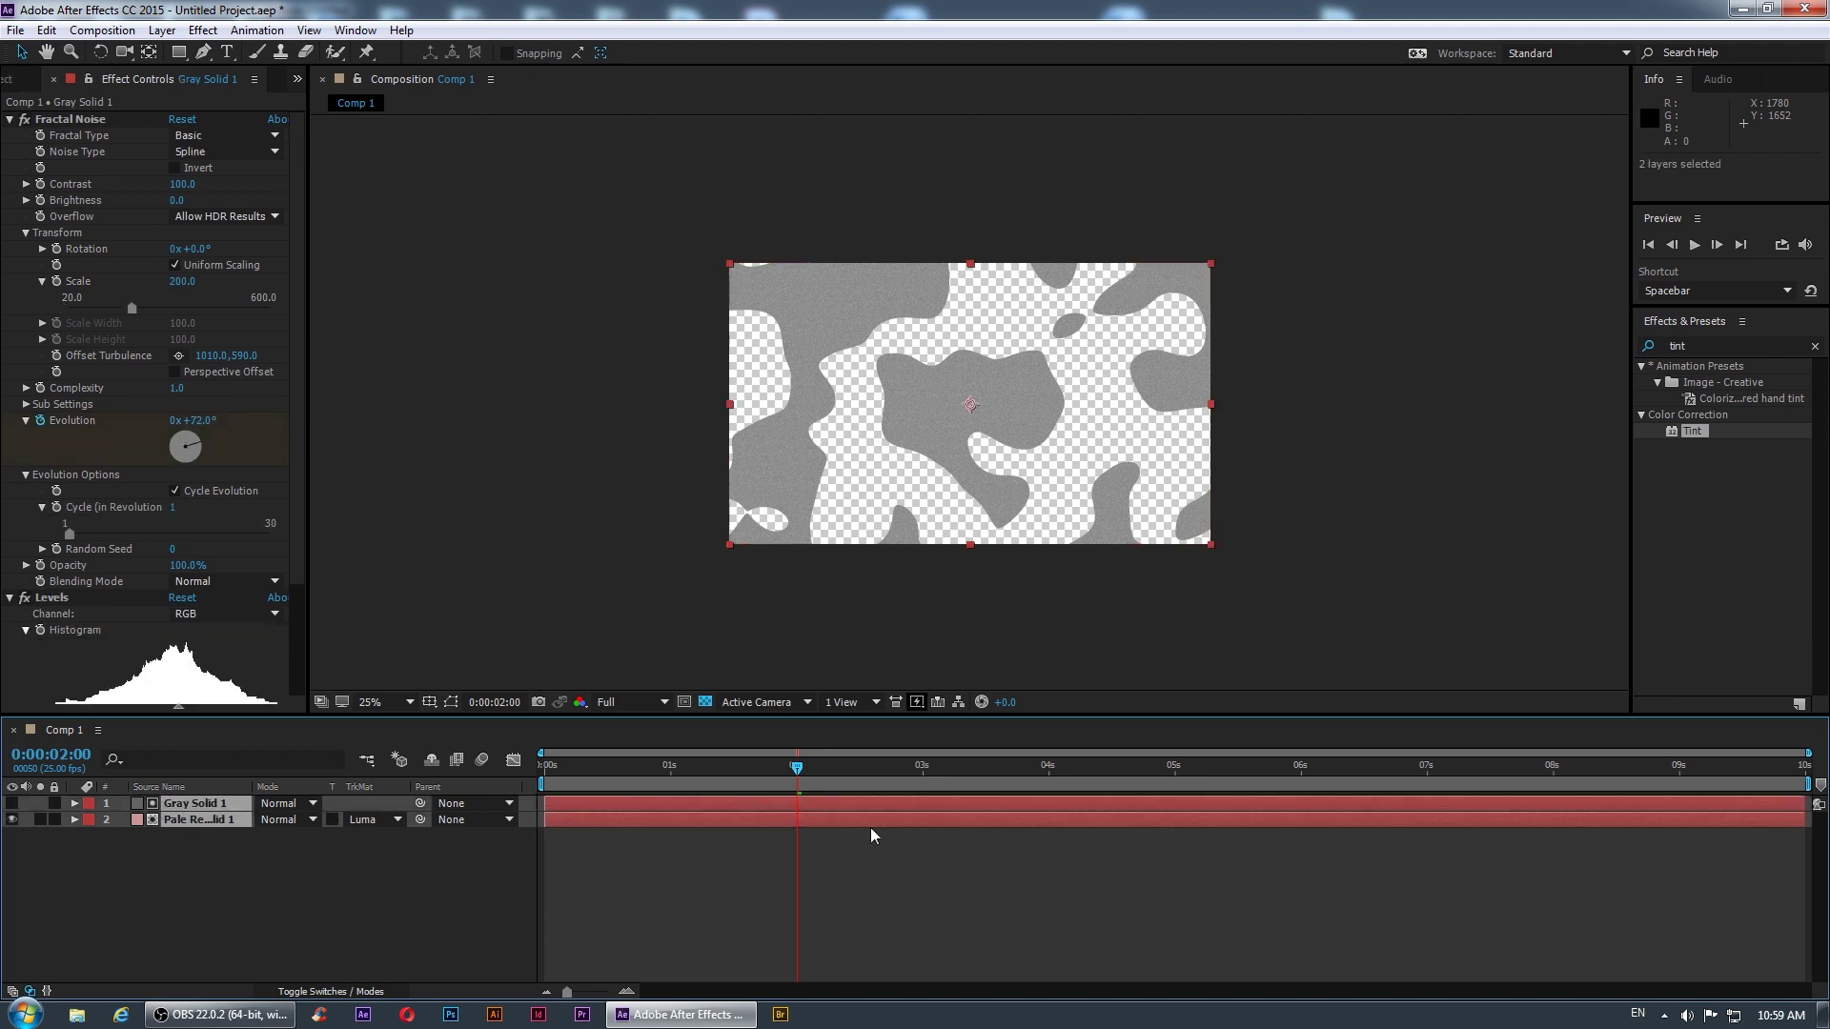
key(ctrl+shift+c)
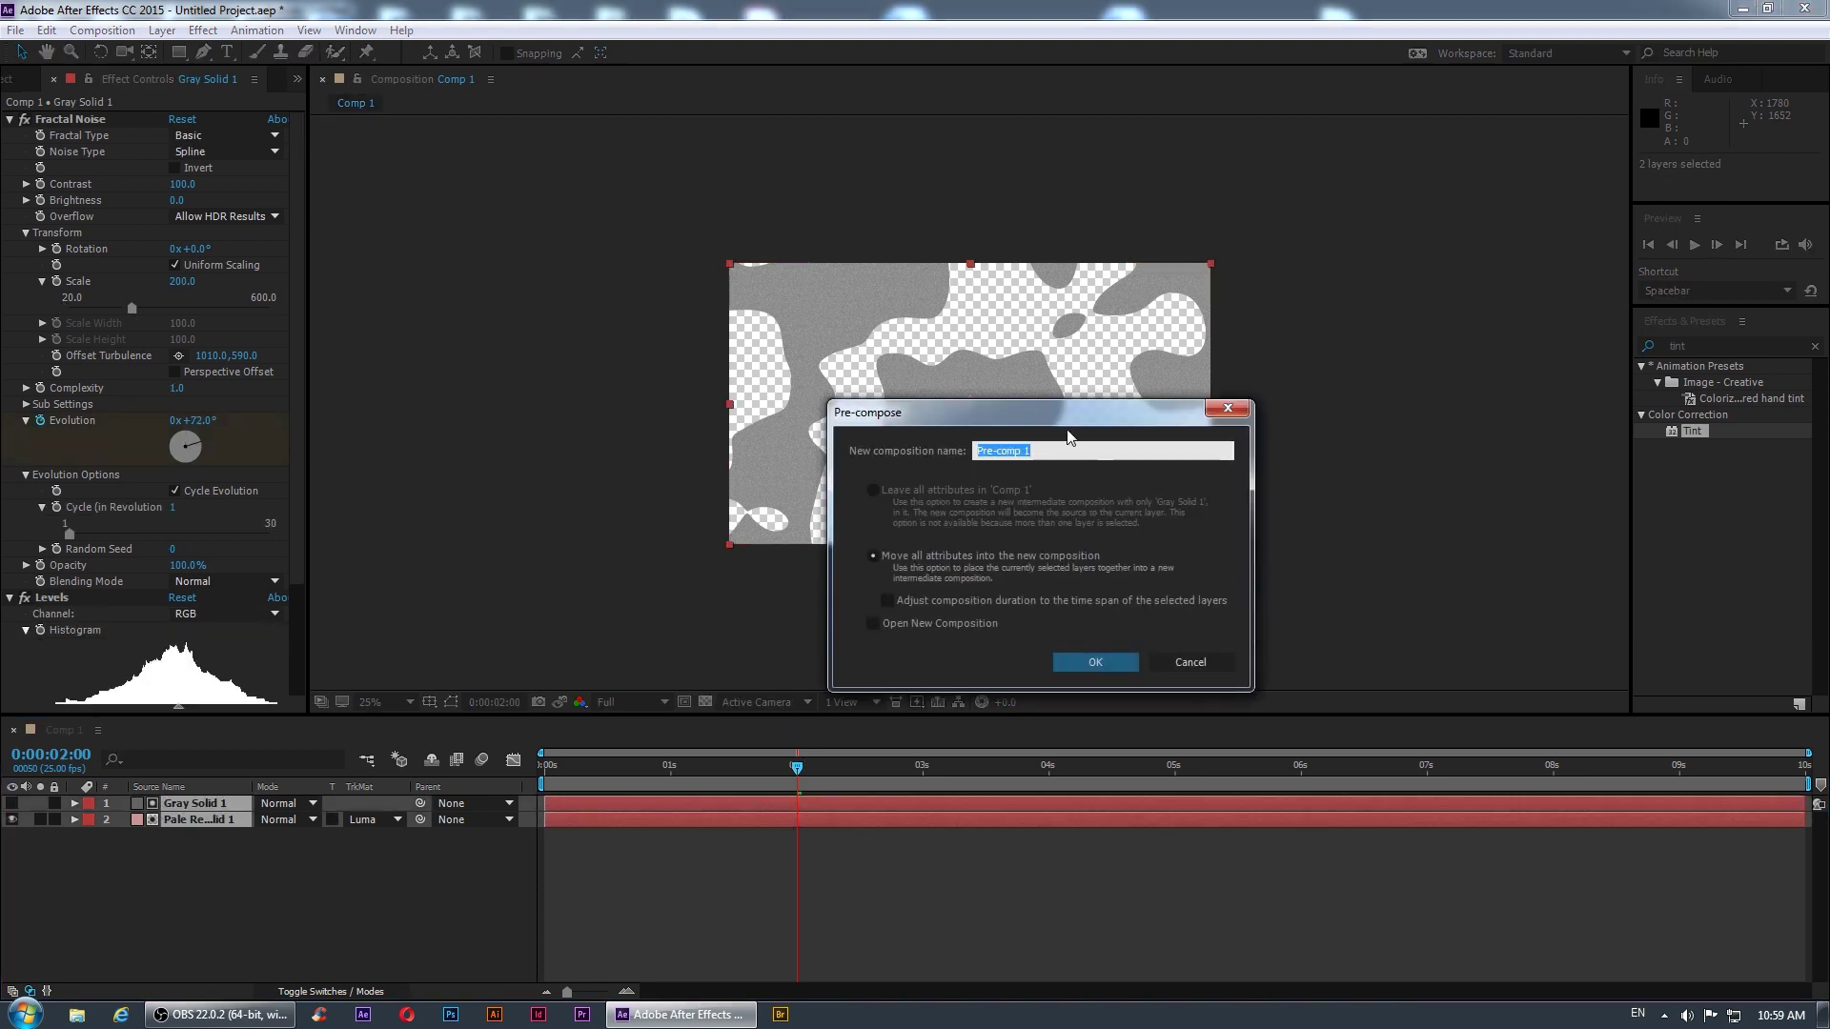
click(1096, 659)
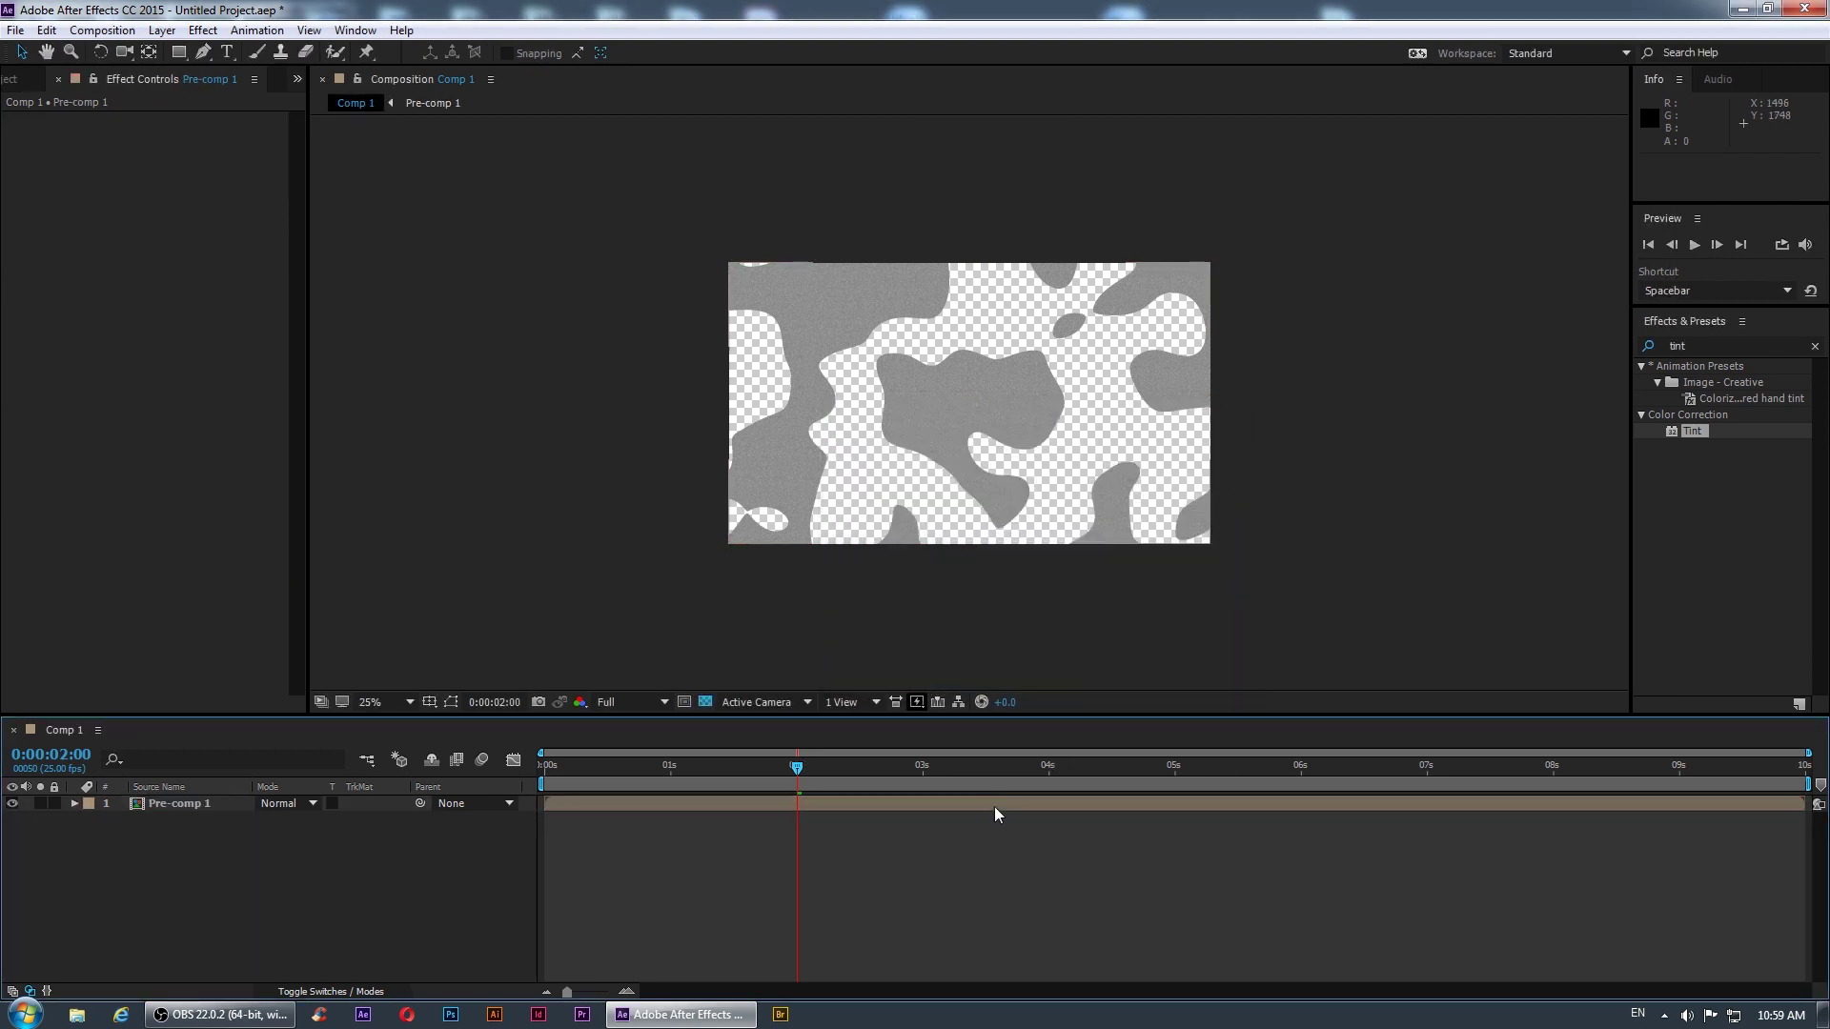
- Add a Bevel and Emboss layer style to Pre-comp 1
key(period)
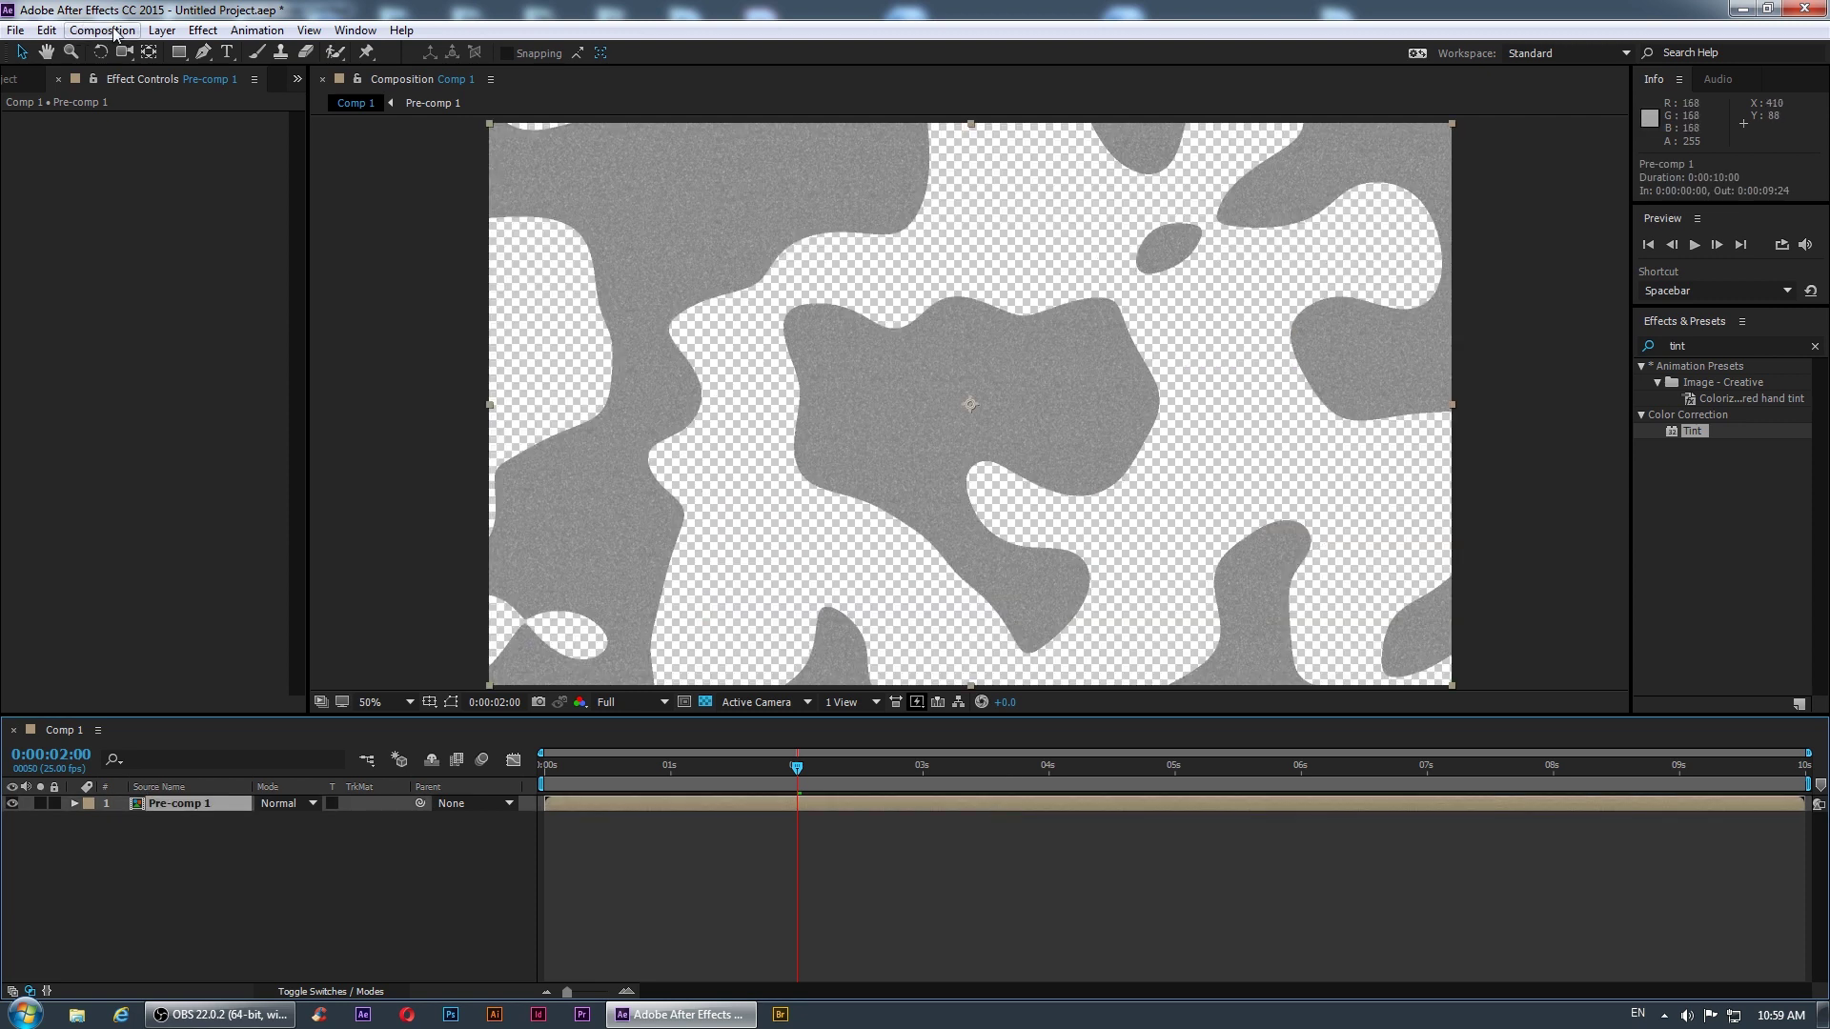
click(161, 30)
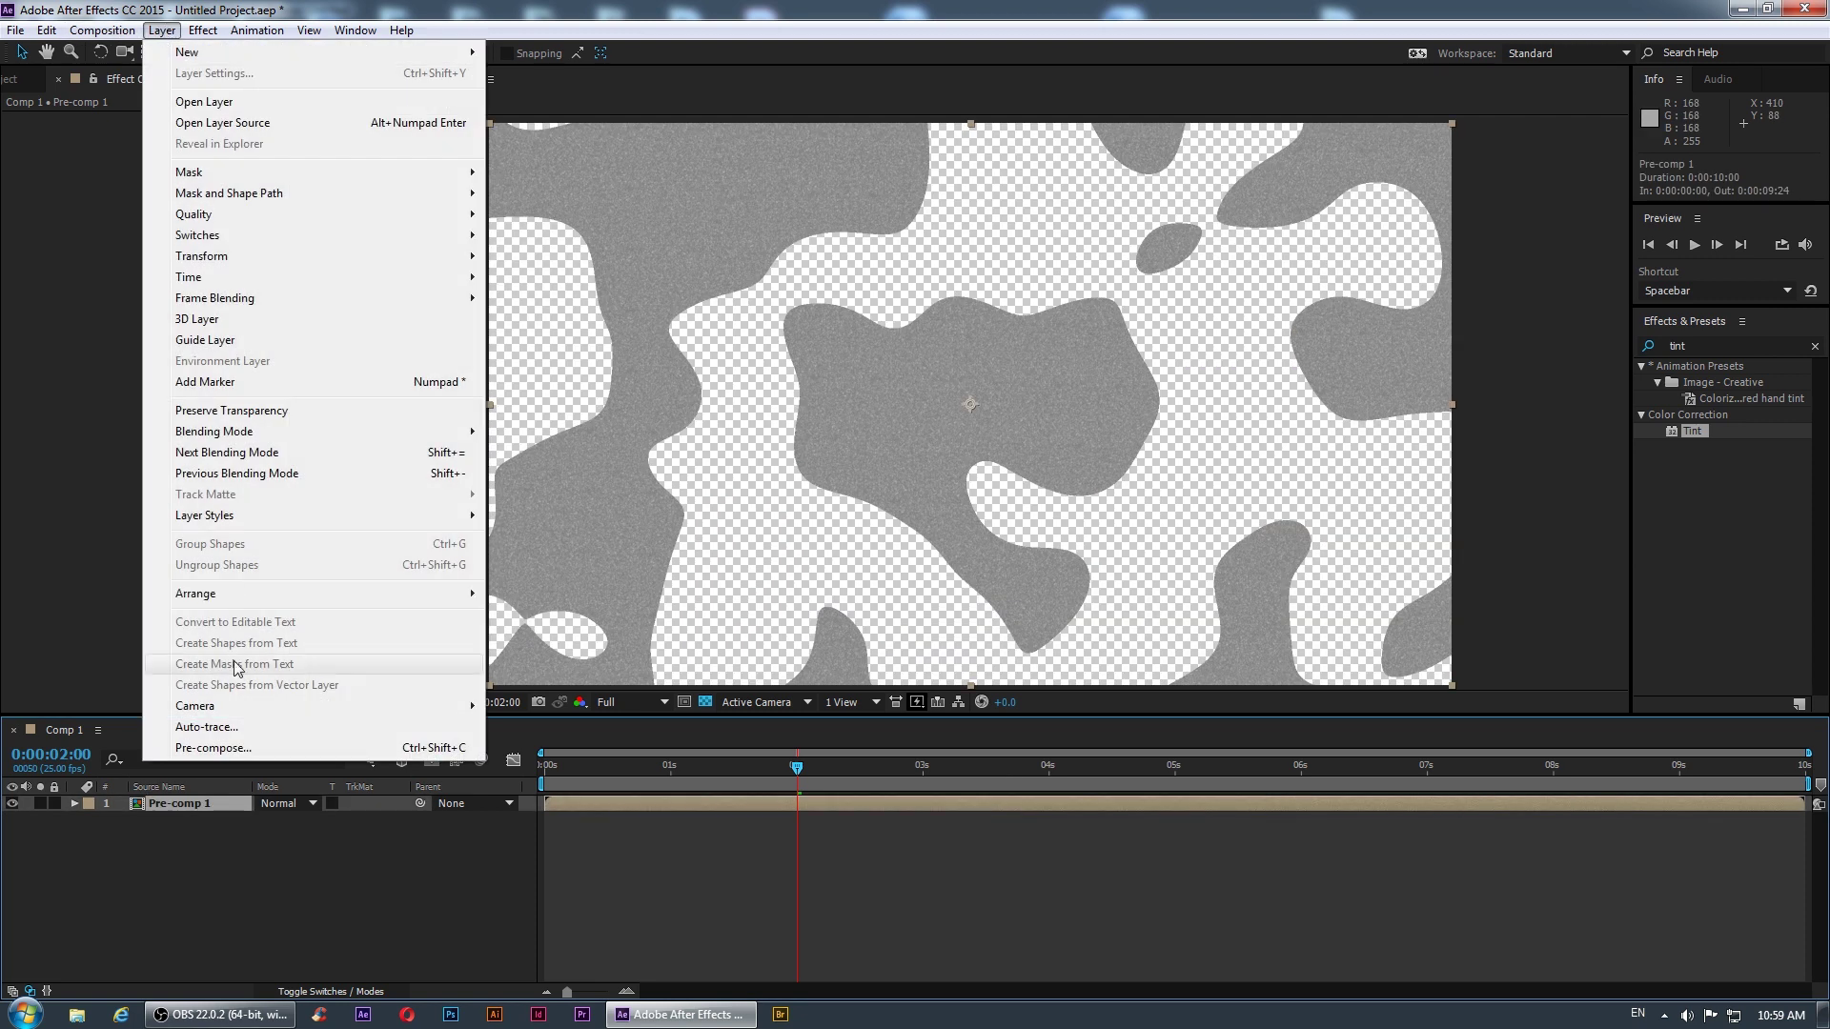
mouse_move(215, 524)
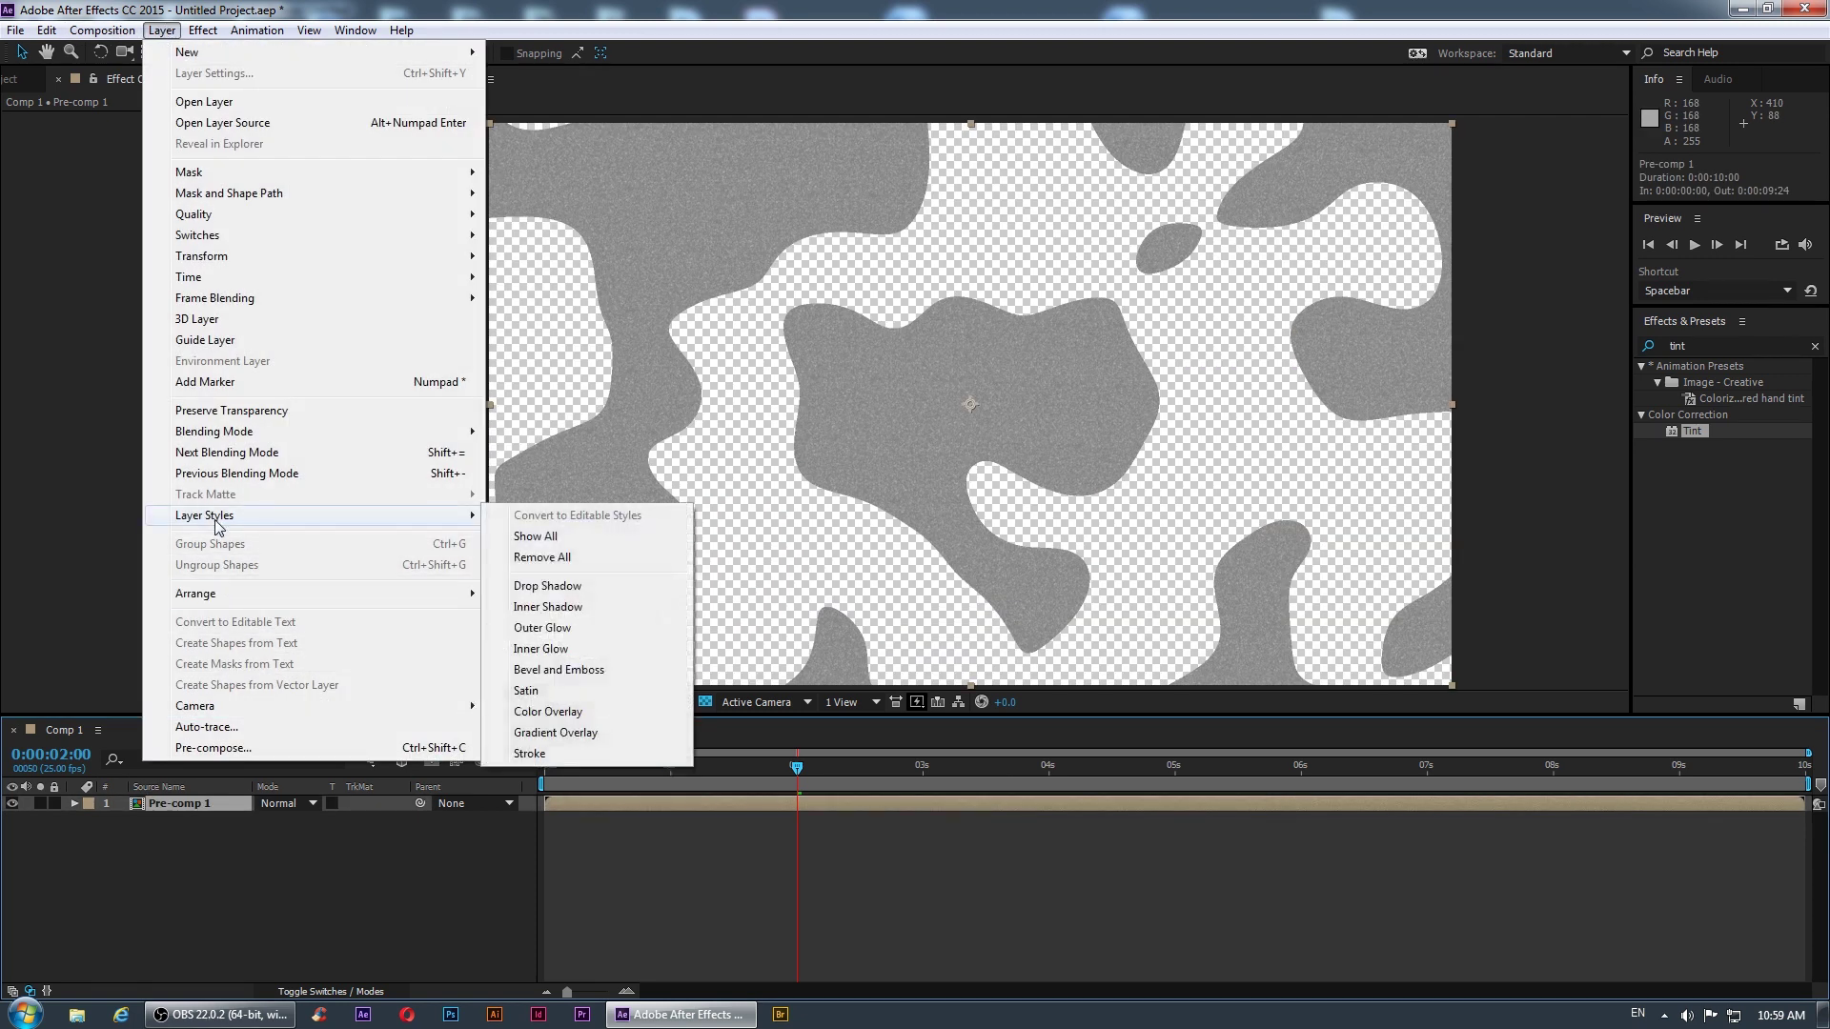
click(588, 670)
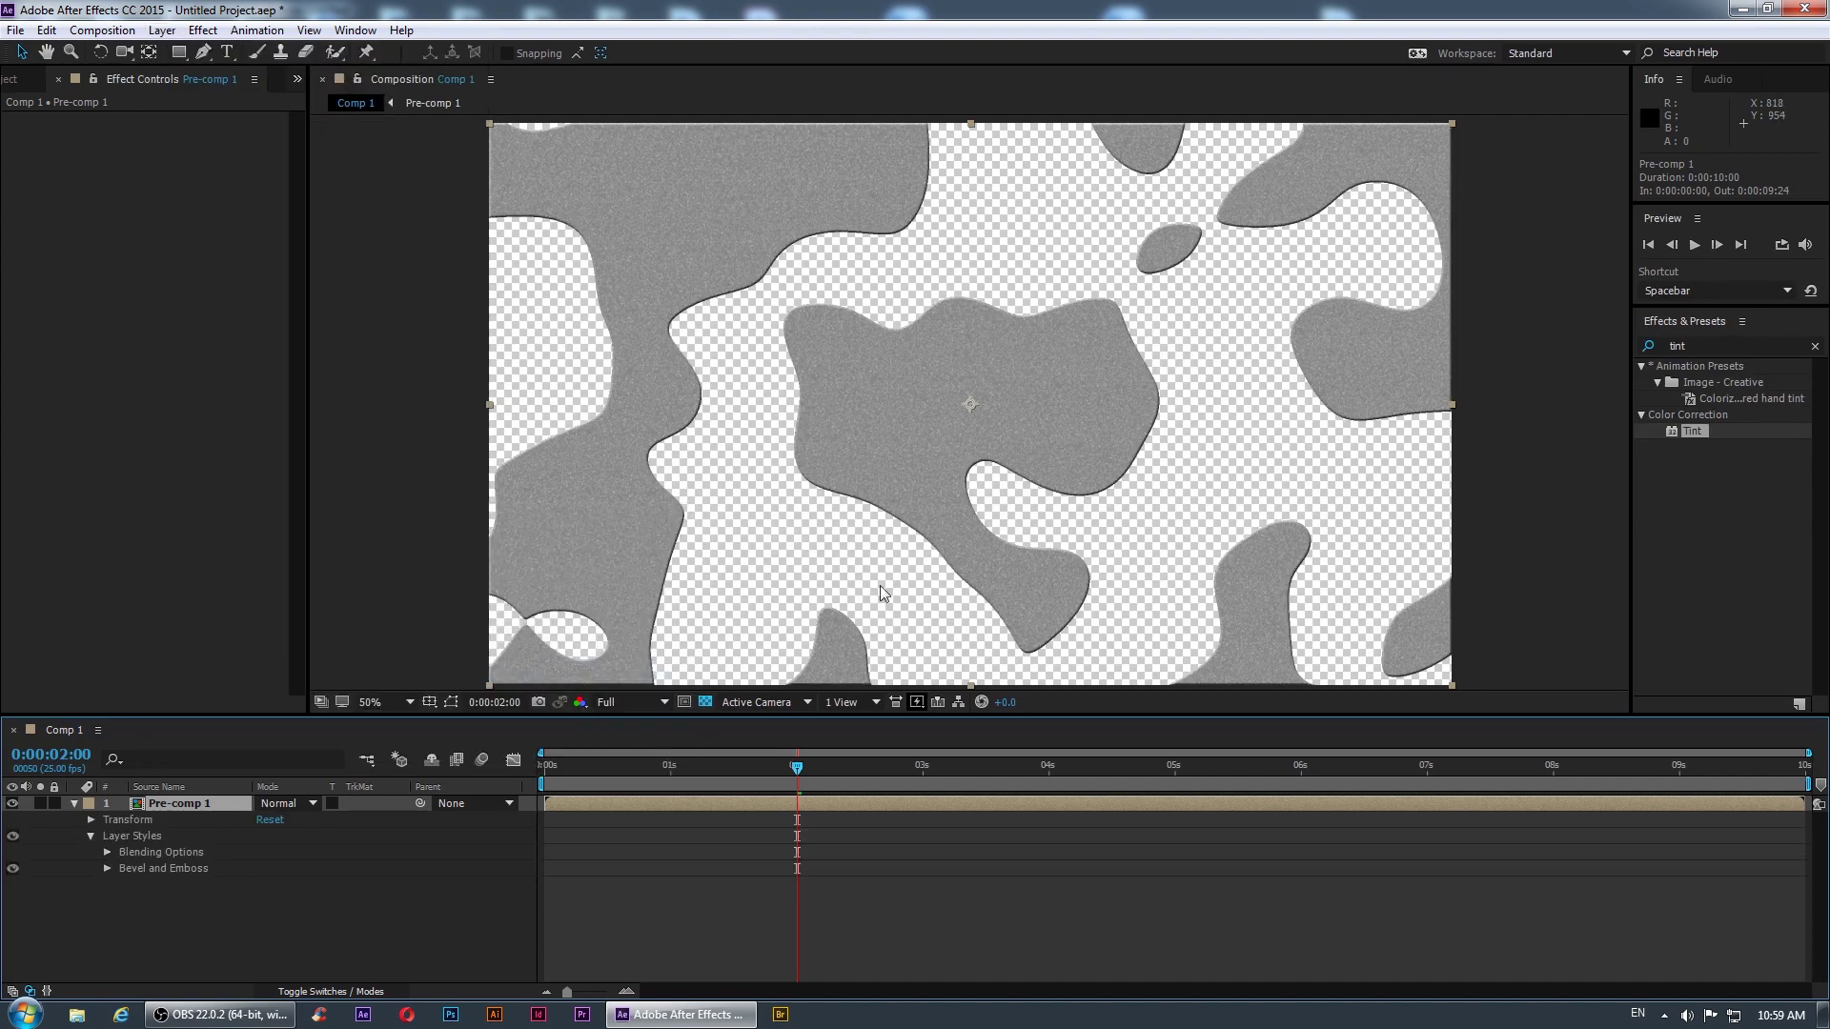
- Check the bevelled blobs against black across several frames, then reselect Pre-comp 1
click(706, 702)
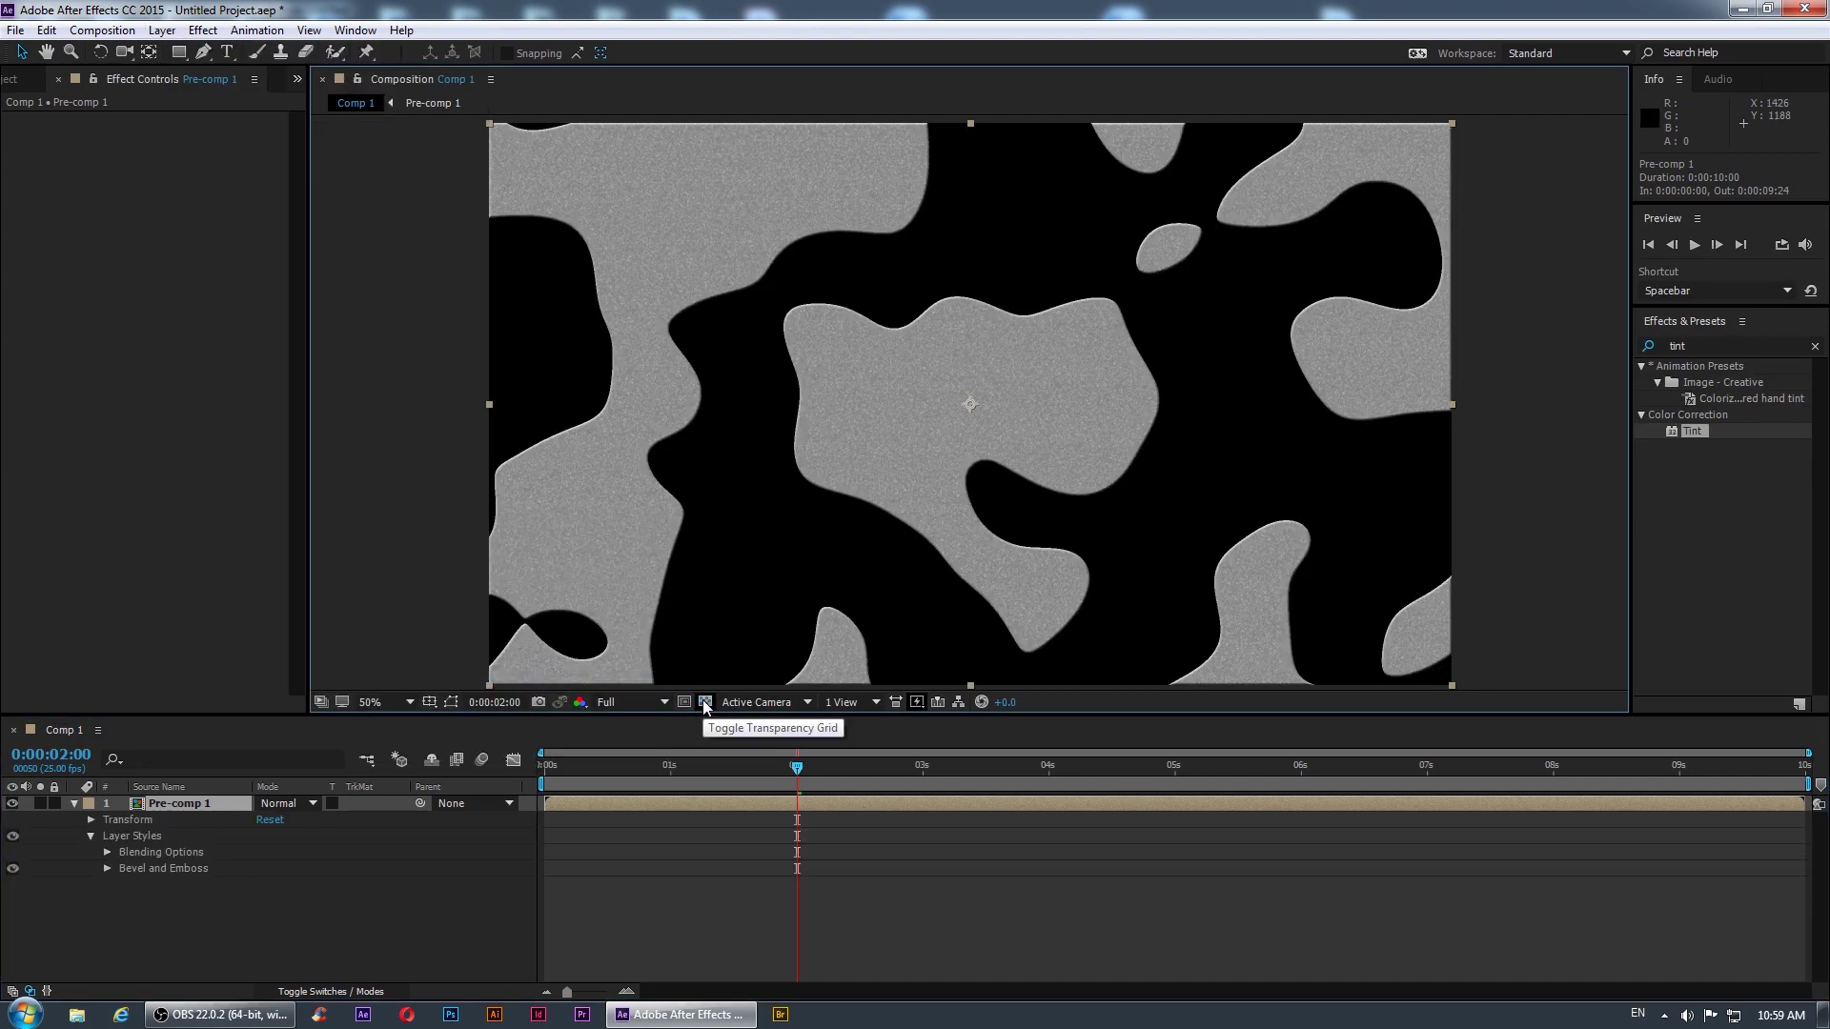
click(1078, 766)
drag(1135, 768, 918, 775)
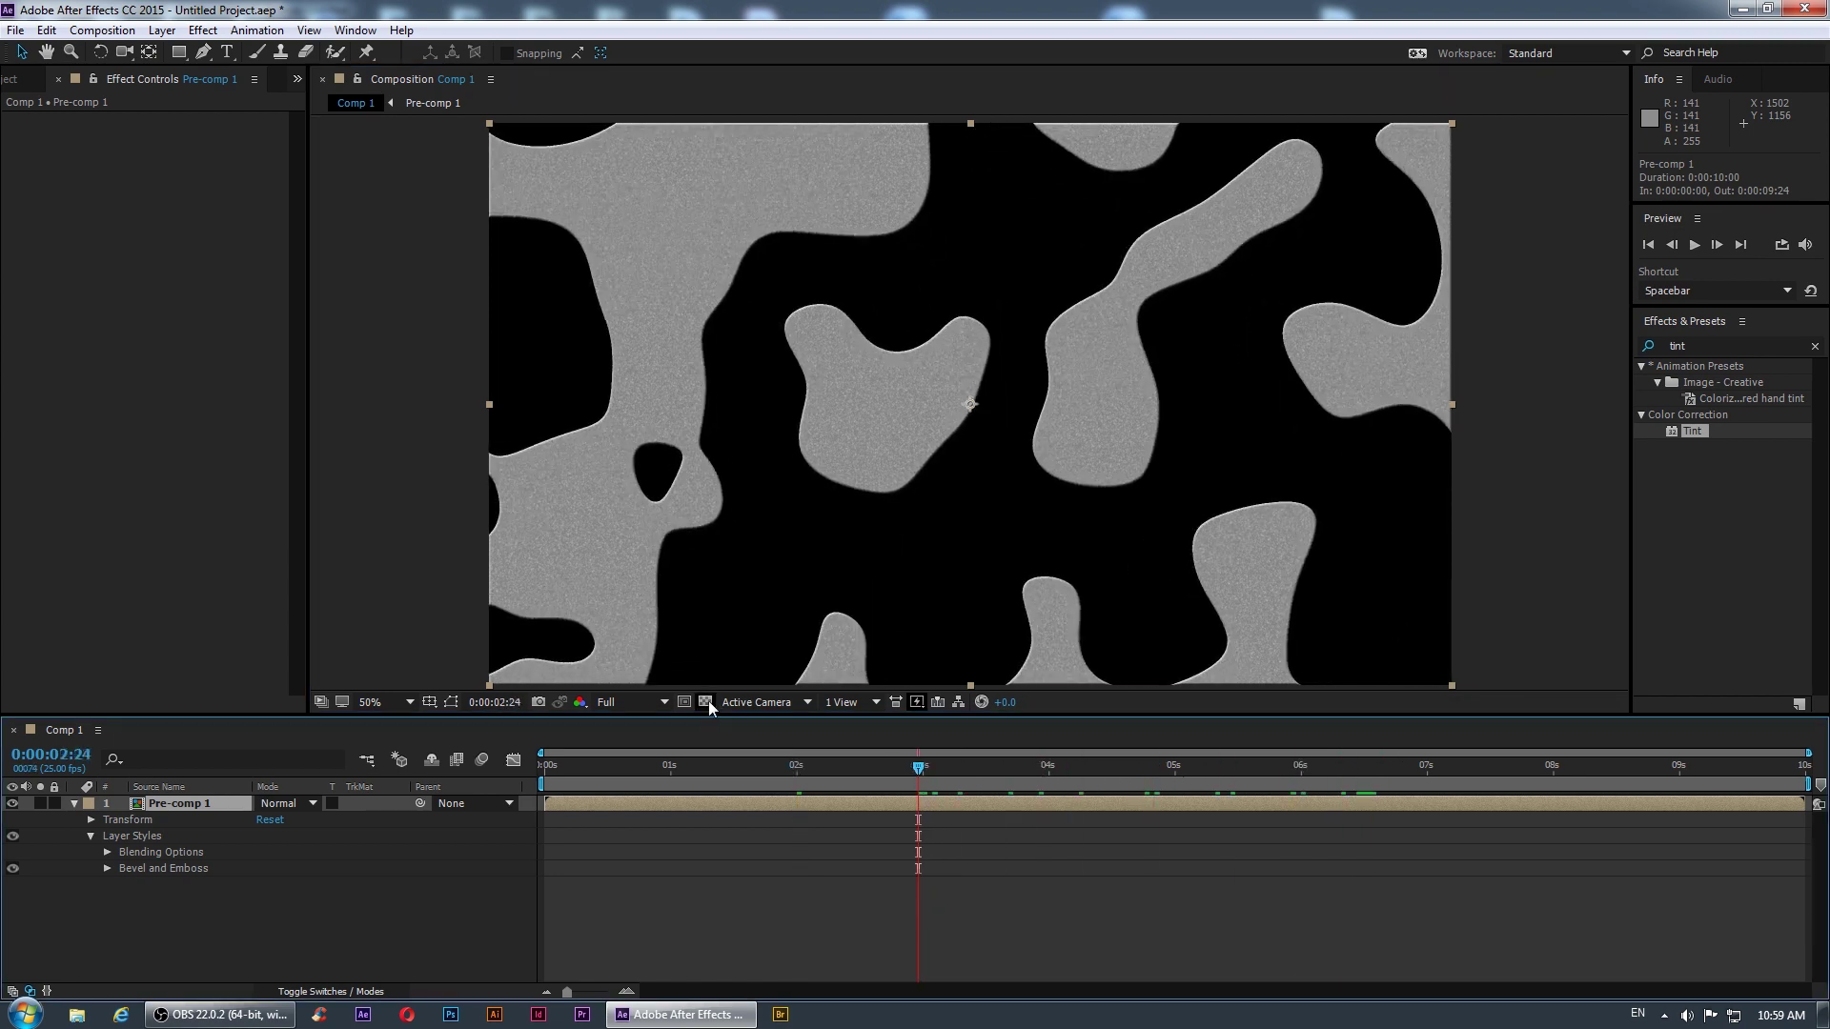
click(705, 703)
key(ctrl+grave)
click(1182, 803)
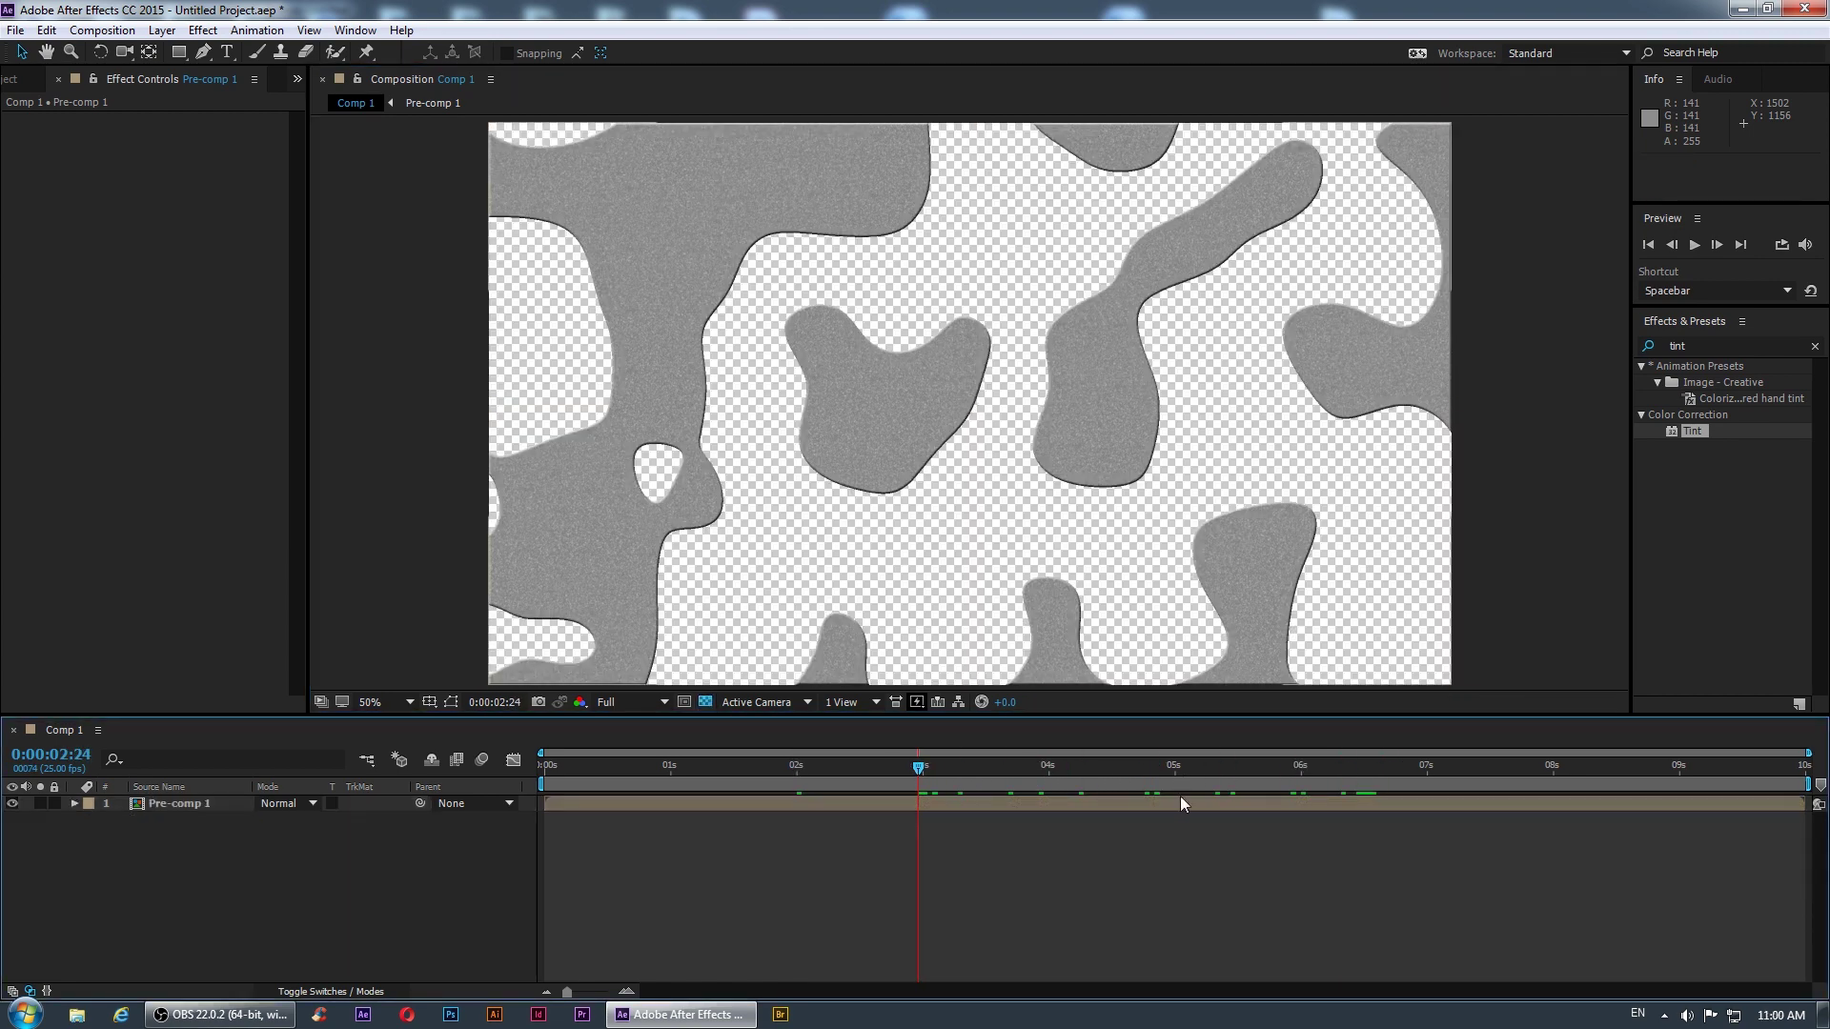
double_click(1670, 341)
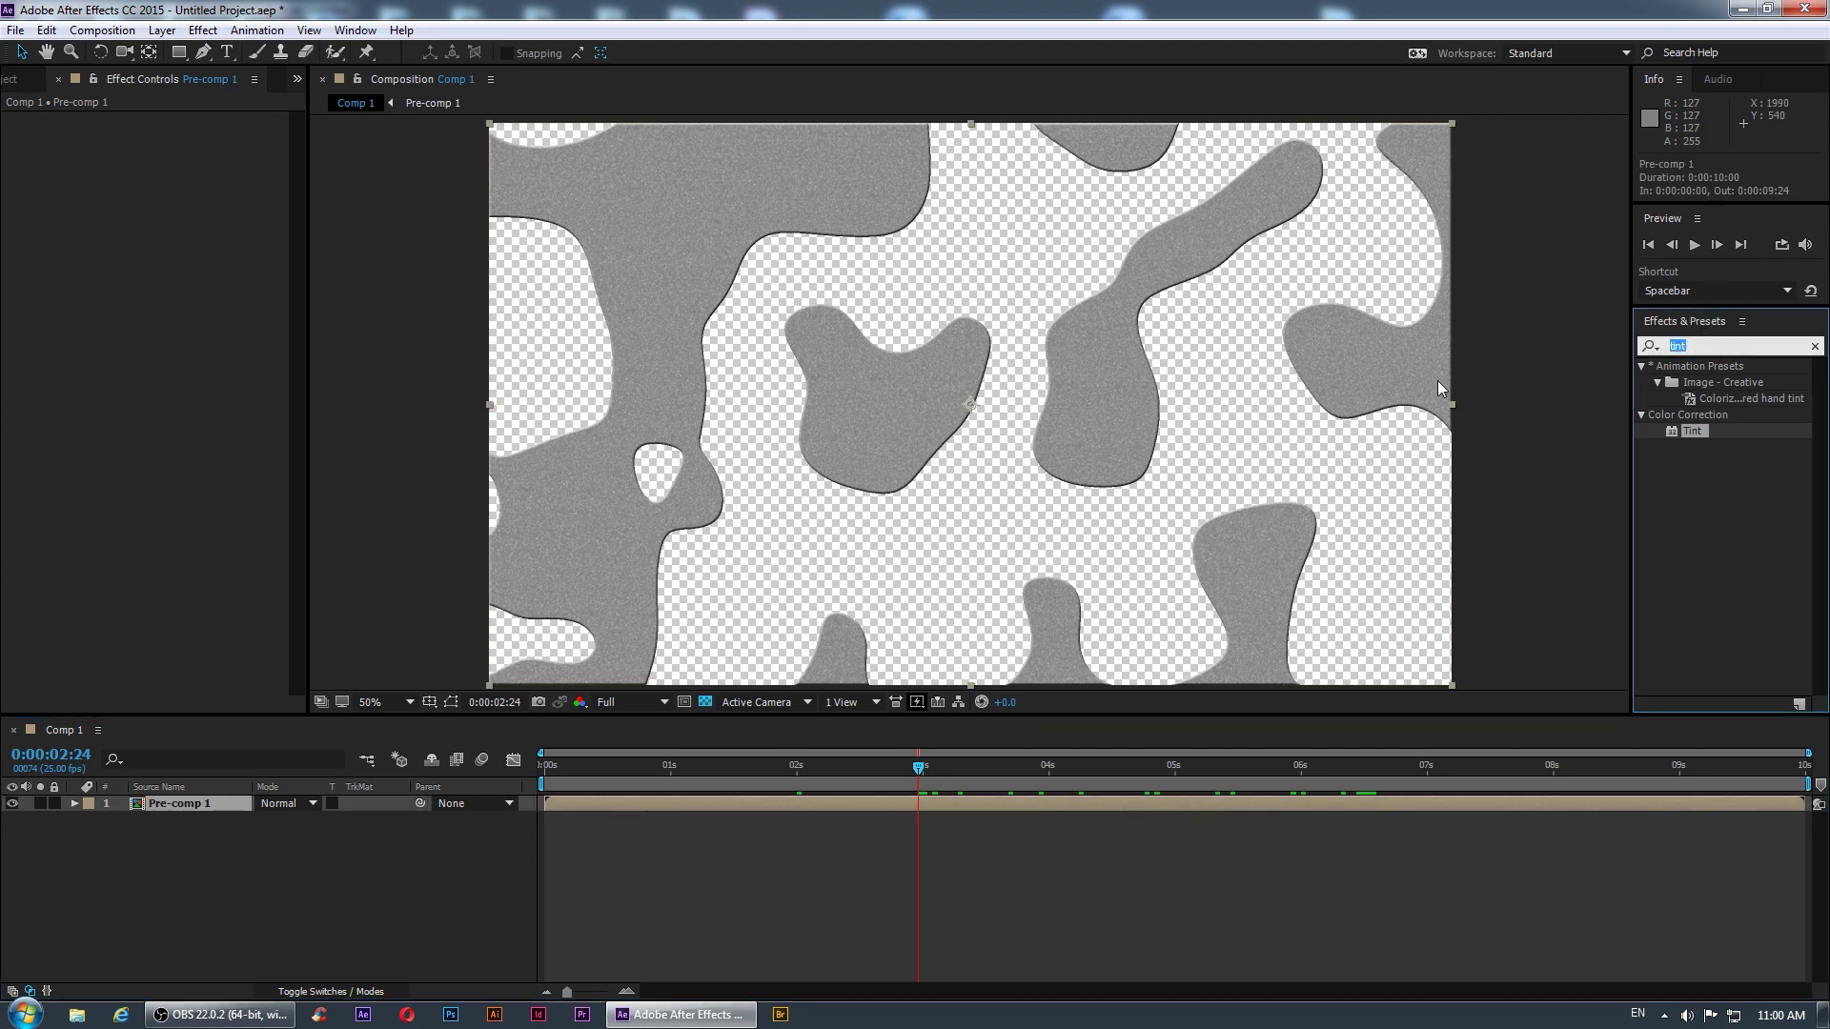
- Apply Drop Shadow to Pre-comp 1 with 100% opacity
text(drop)
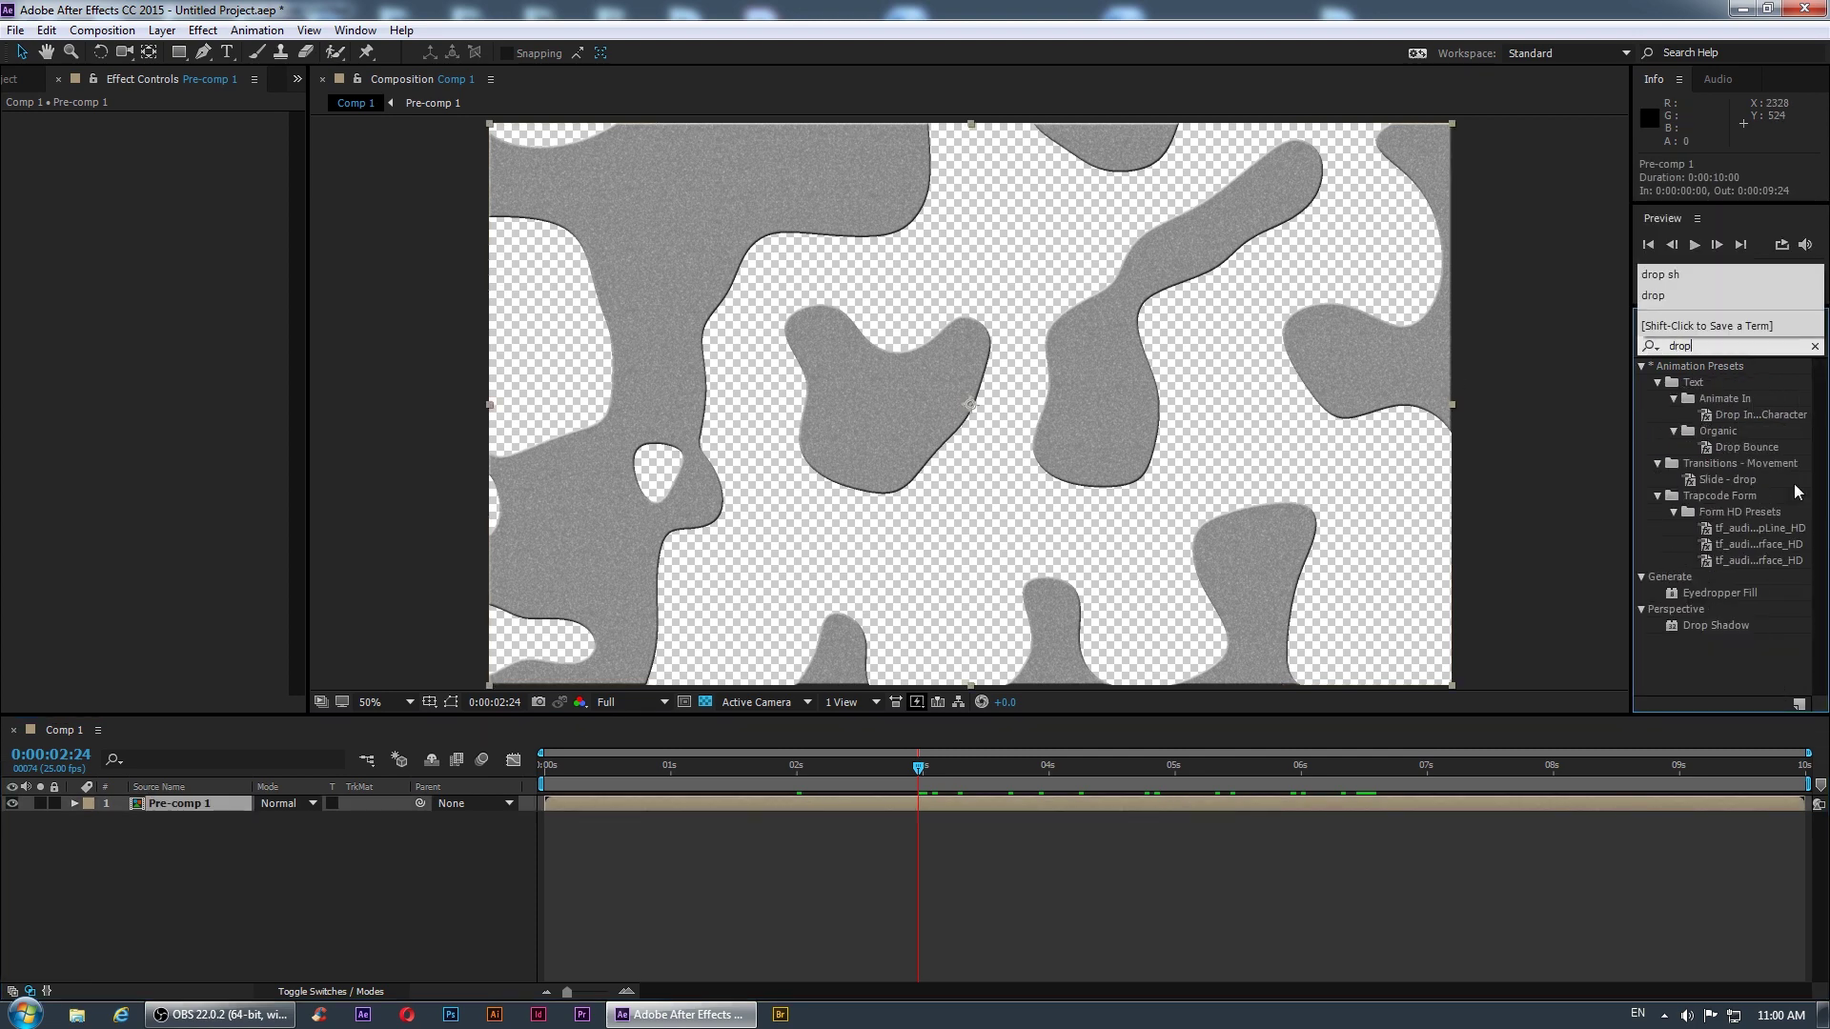
drag(1729, 626, 811, 803)
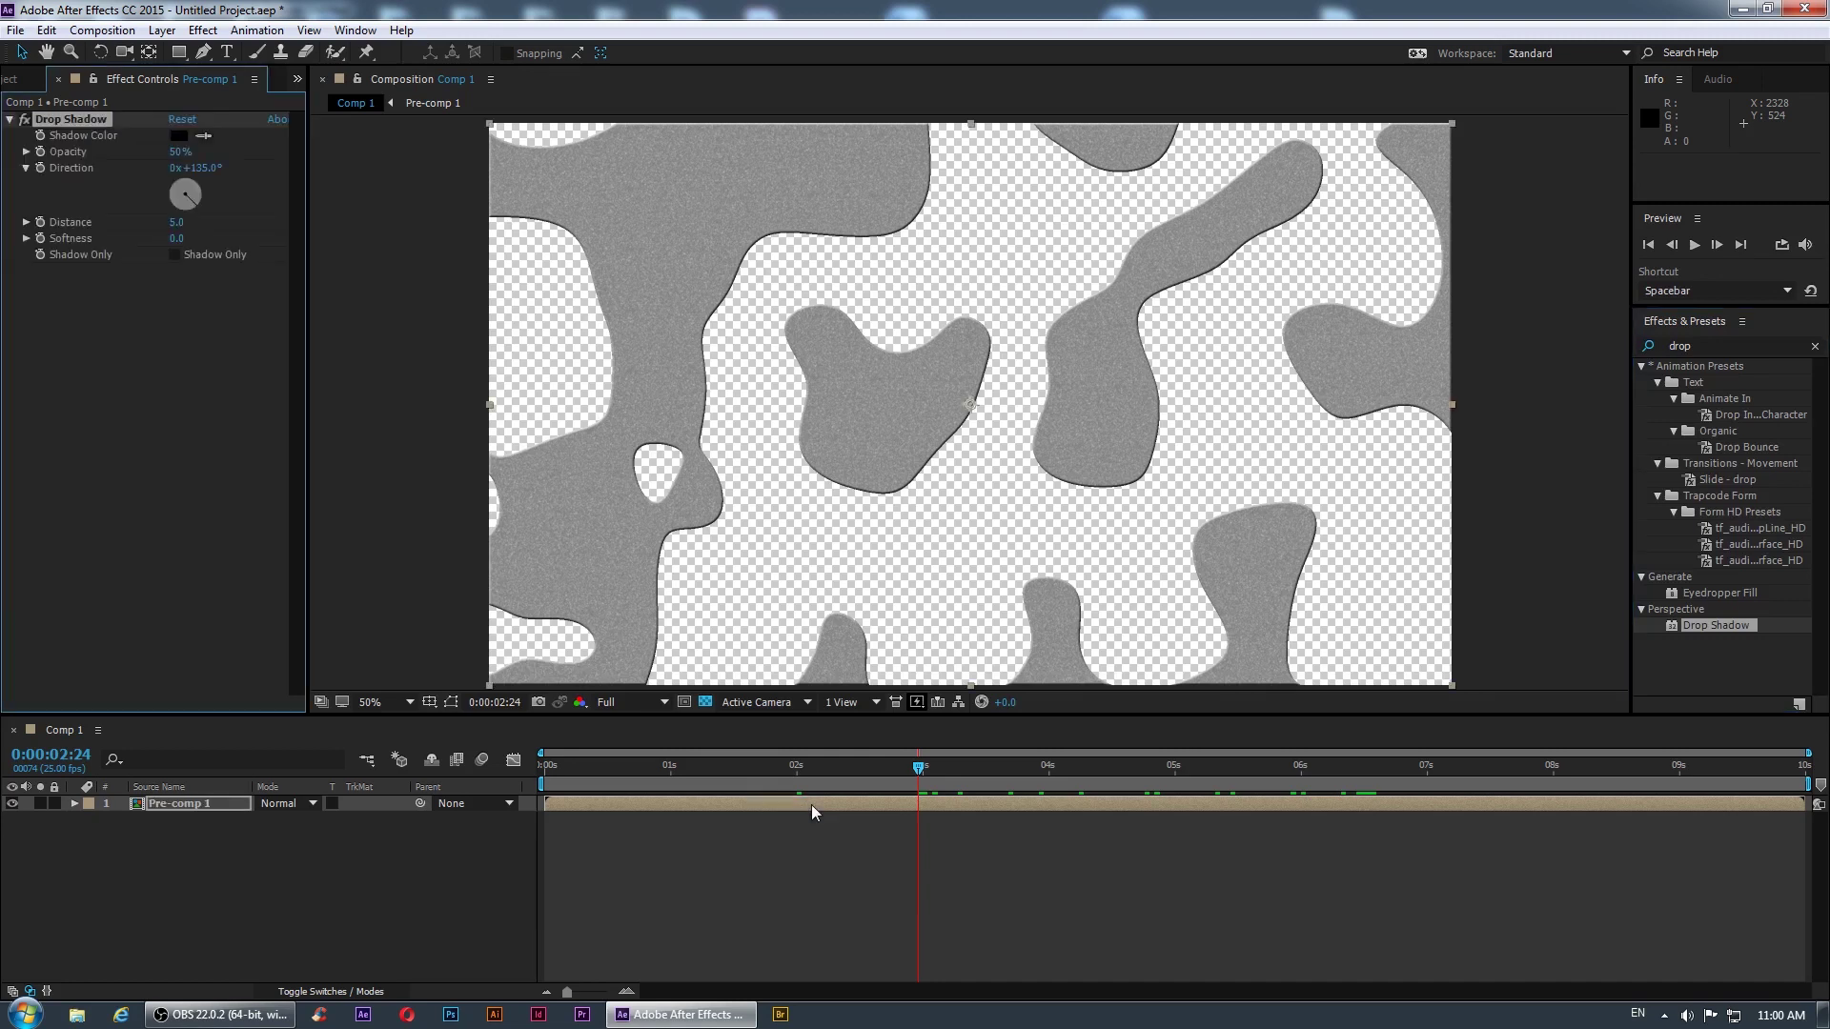
click(178, 152)
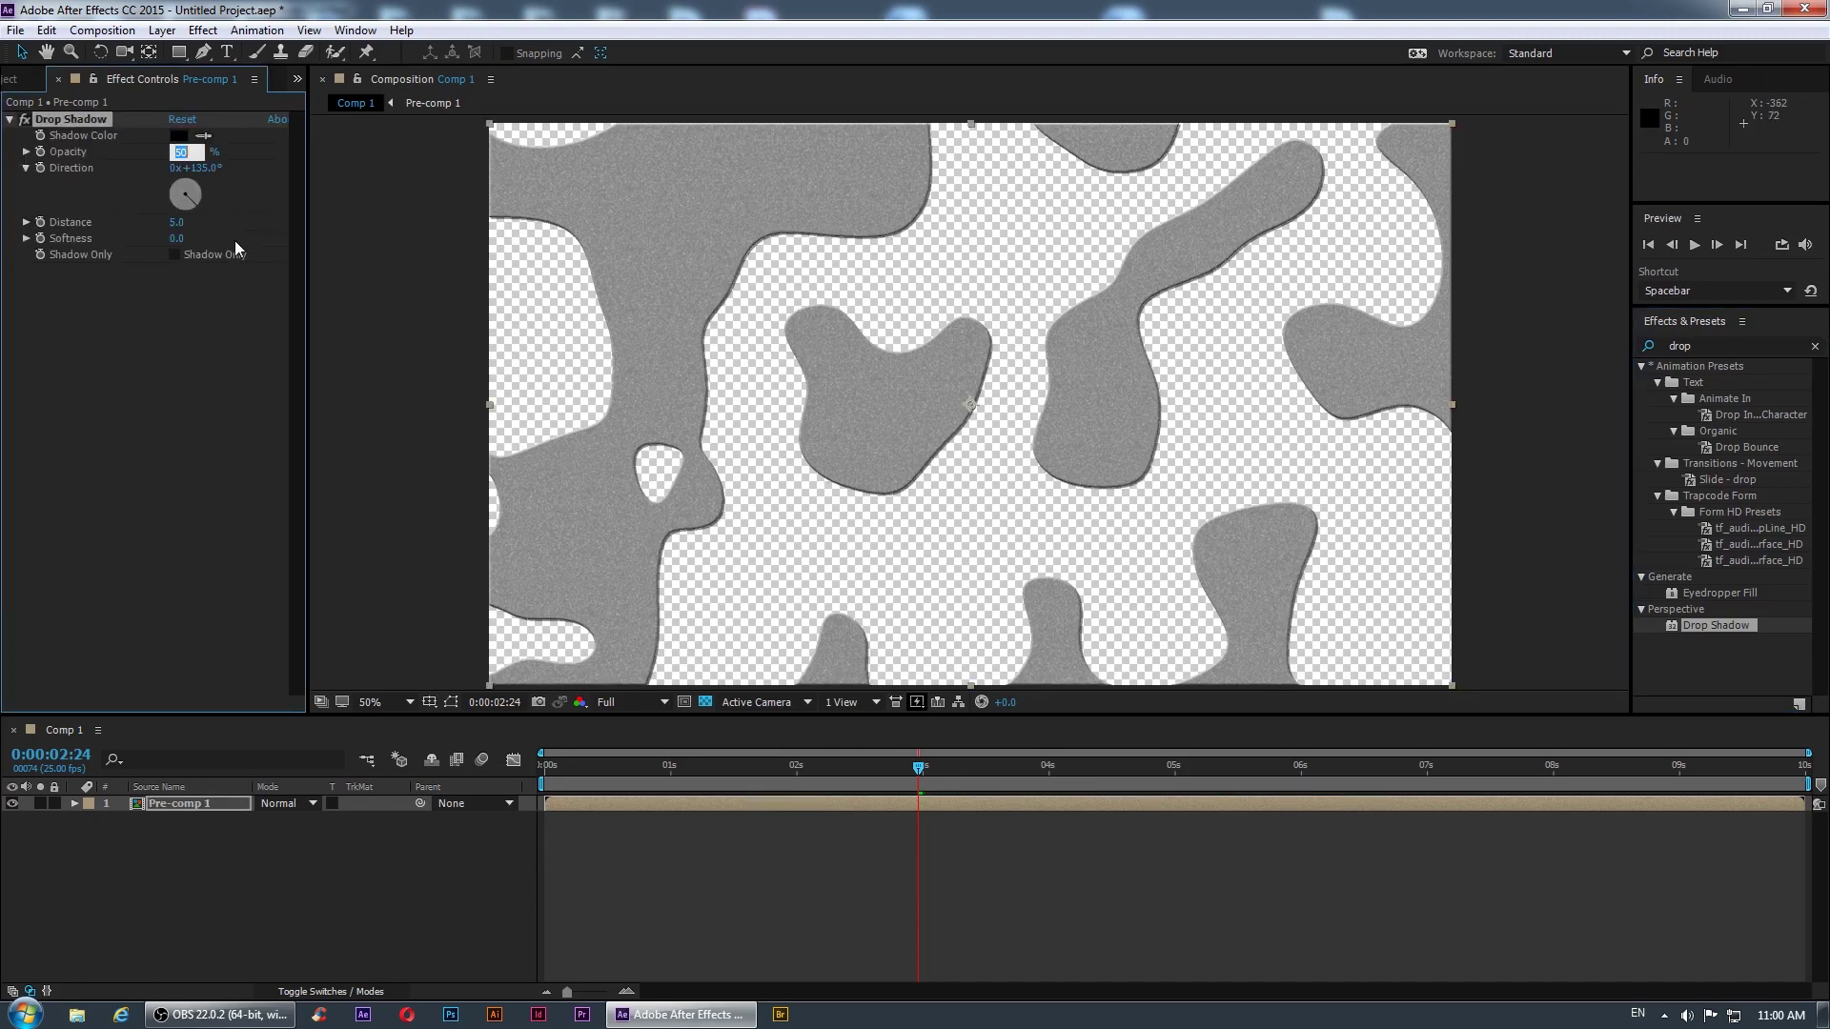
text(100)
key(Return)
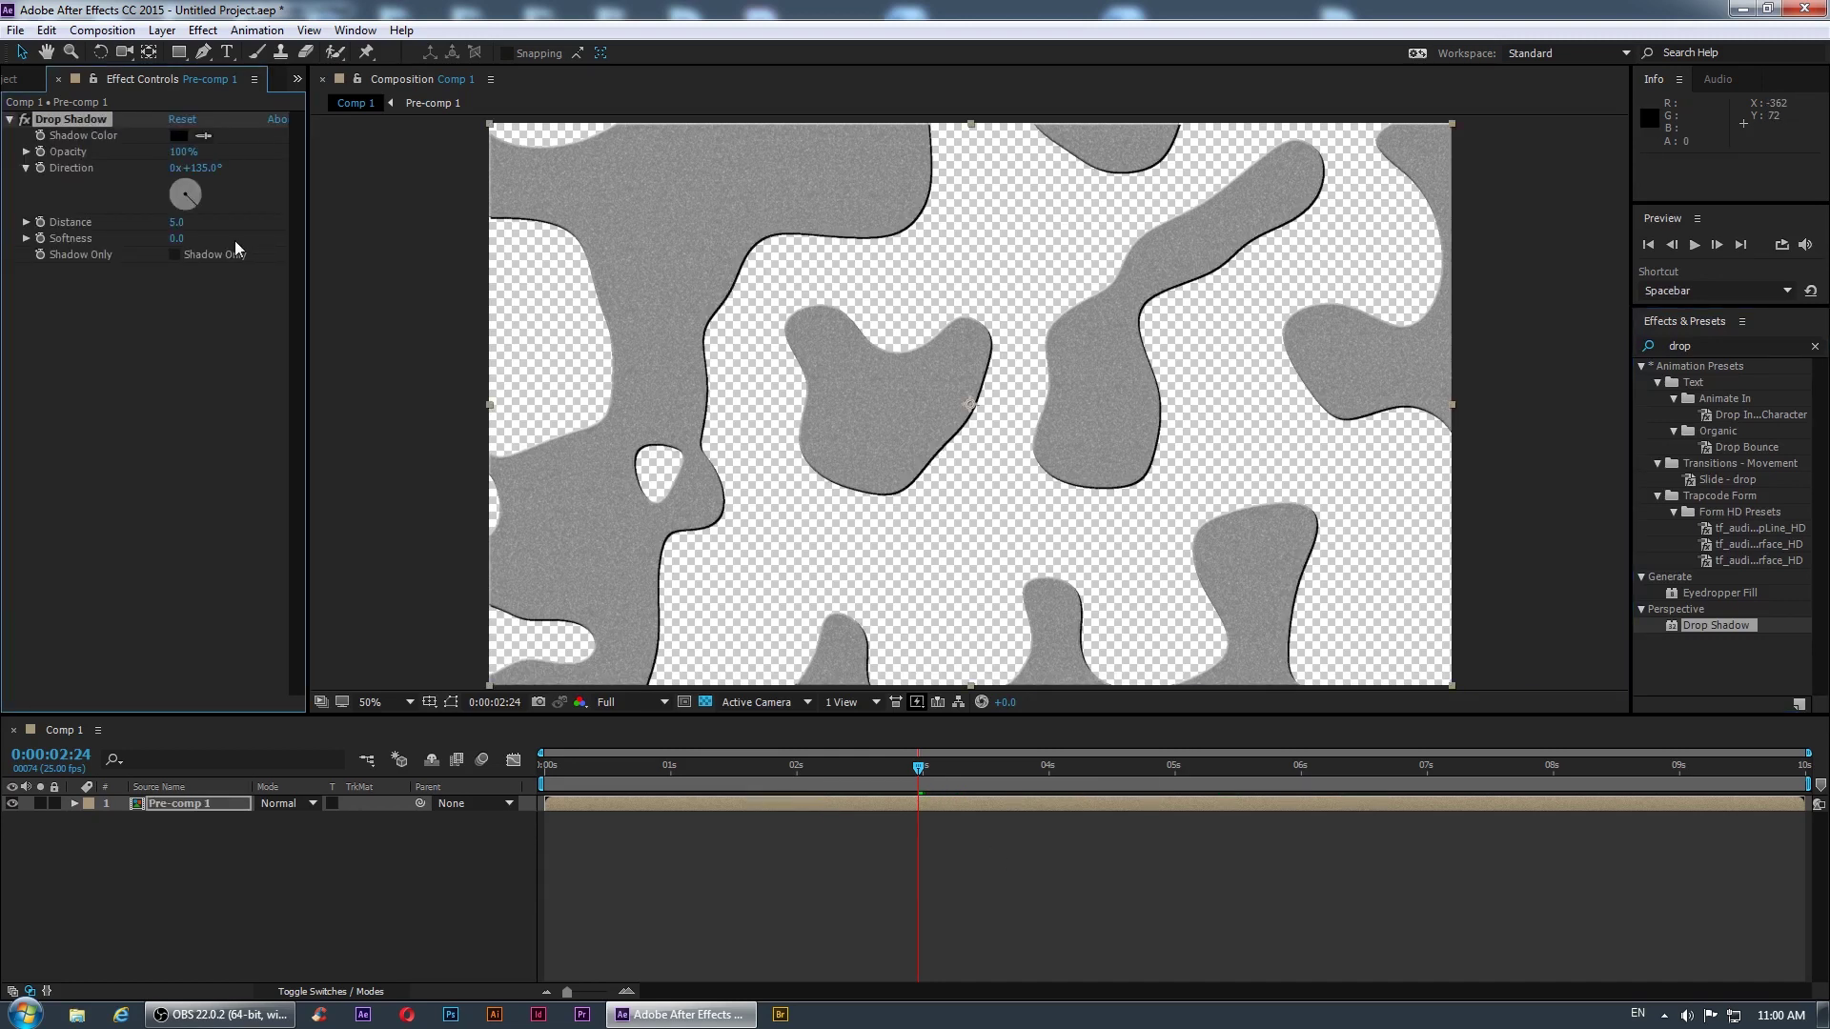
- Set the shadow Distance to 10 and Softness to 70, then preview
drag(172, 223, 267, 229)
click(179, 222)
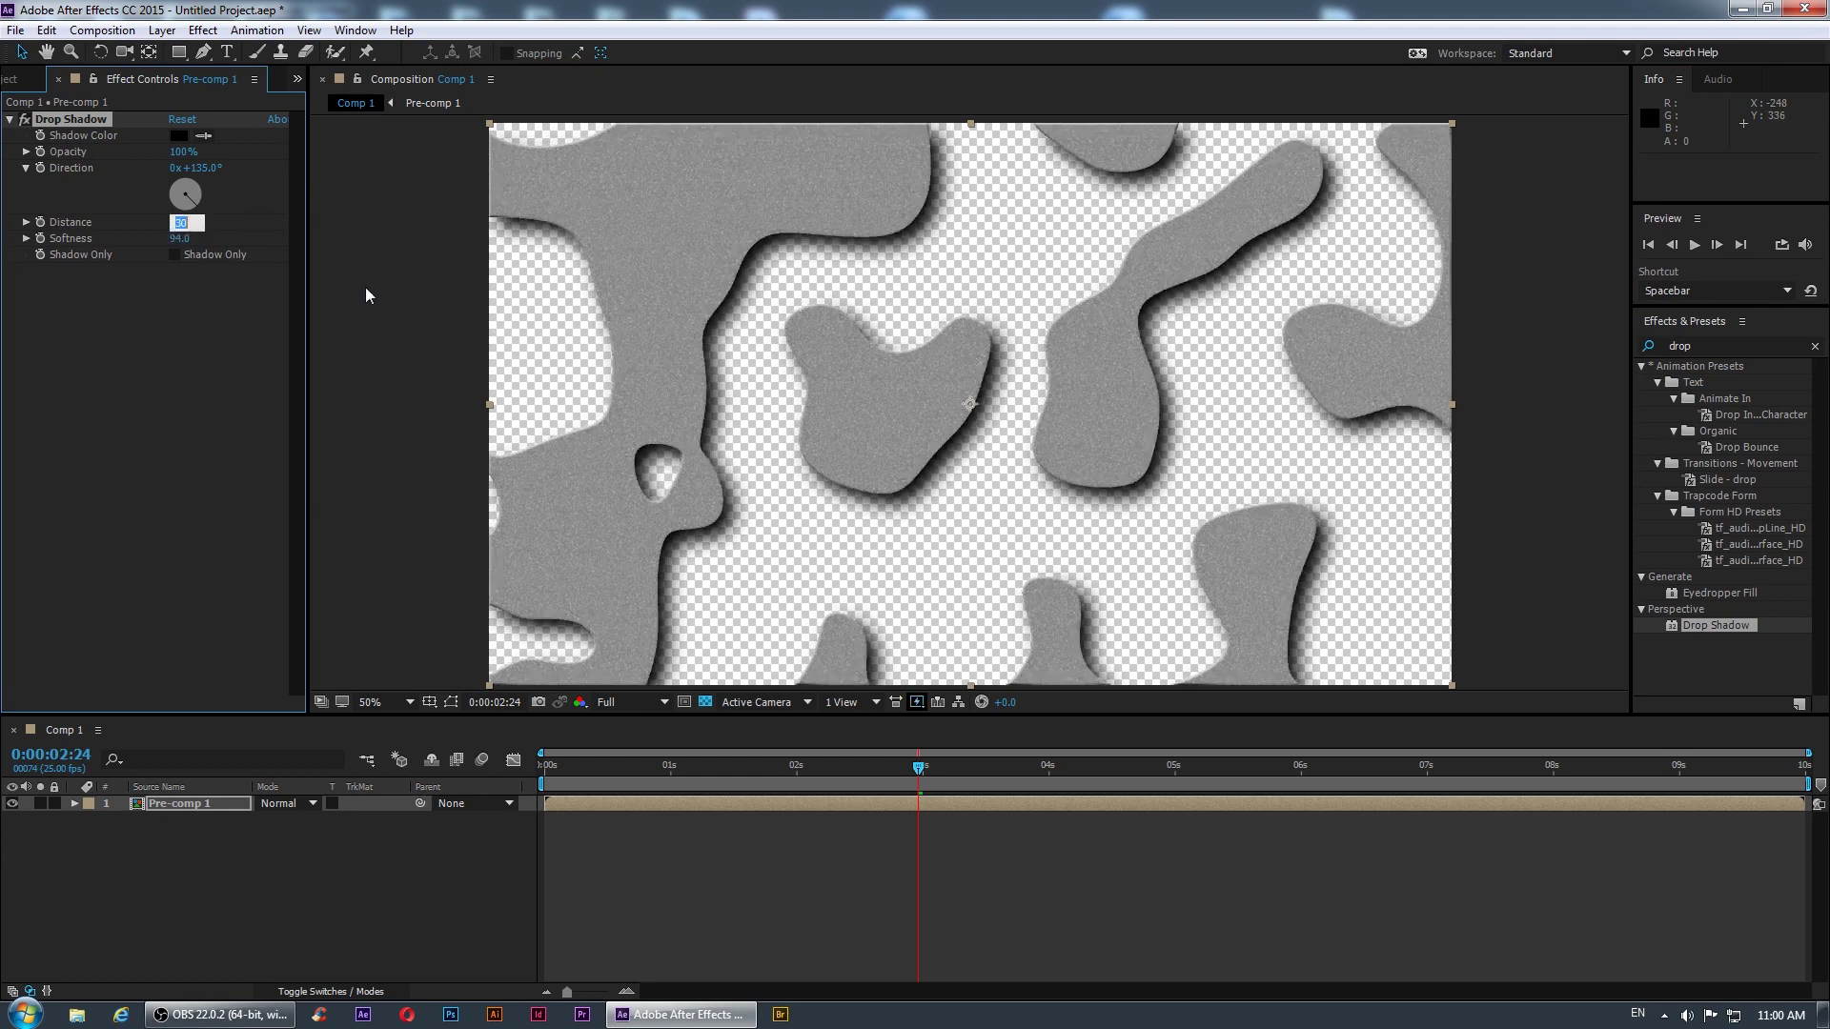
text(10)
key(Return)
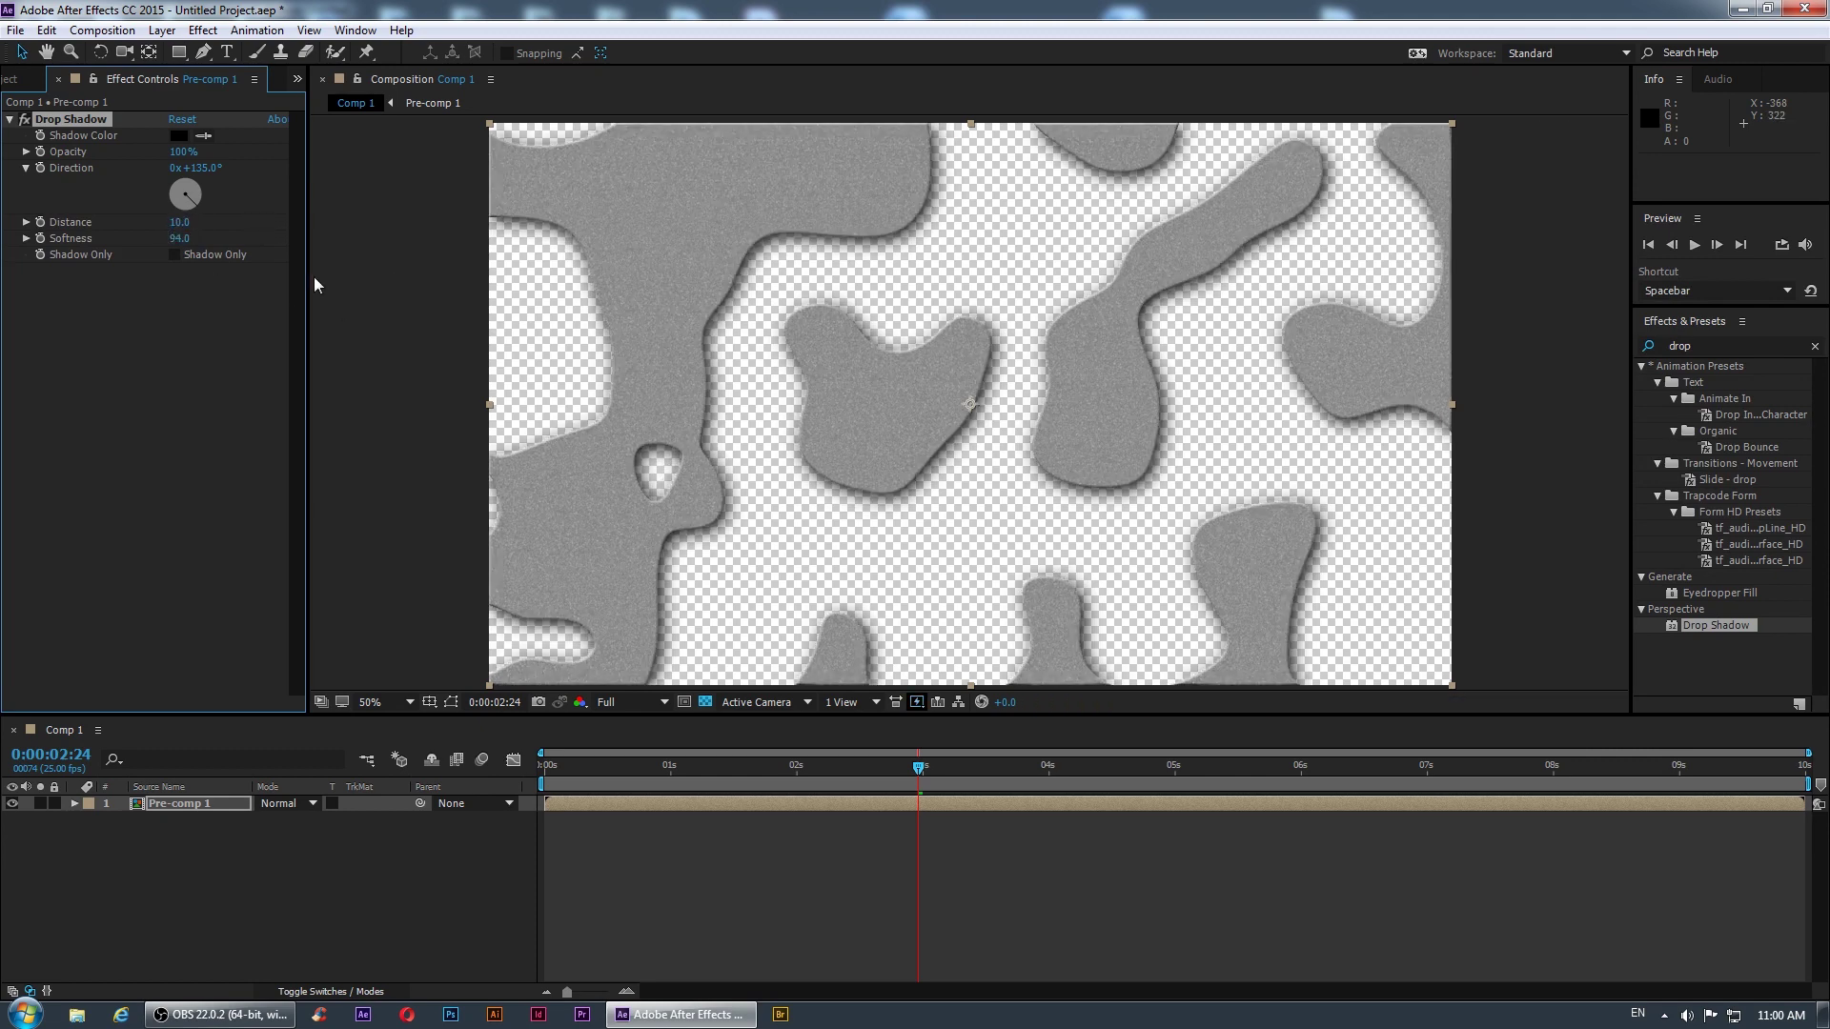
click(179, 239)
text(70)
key(Return)
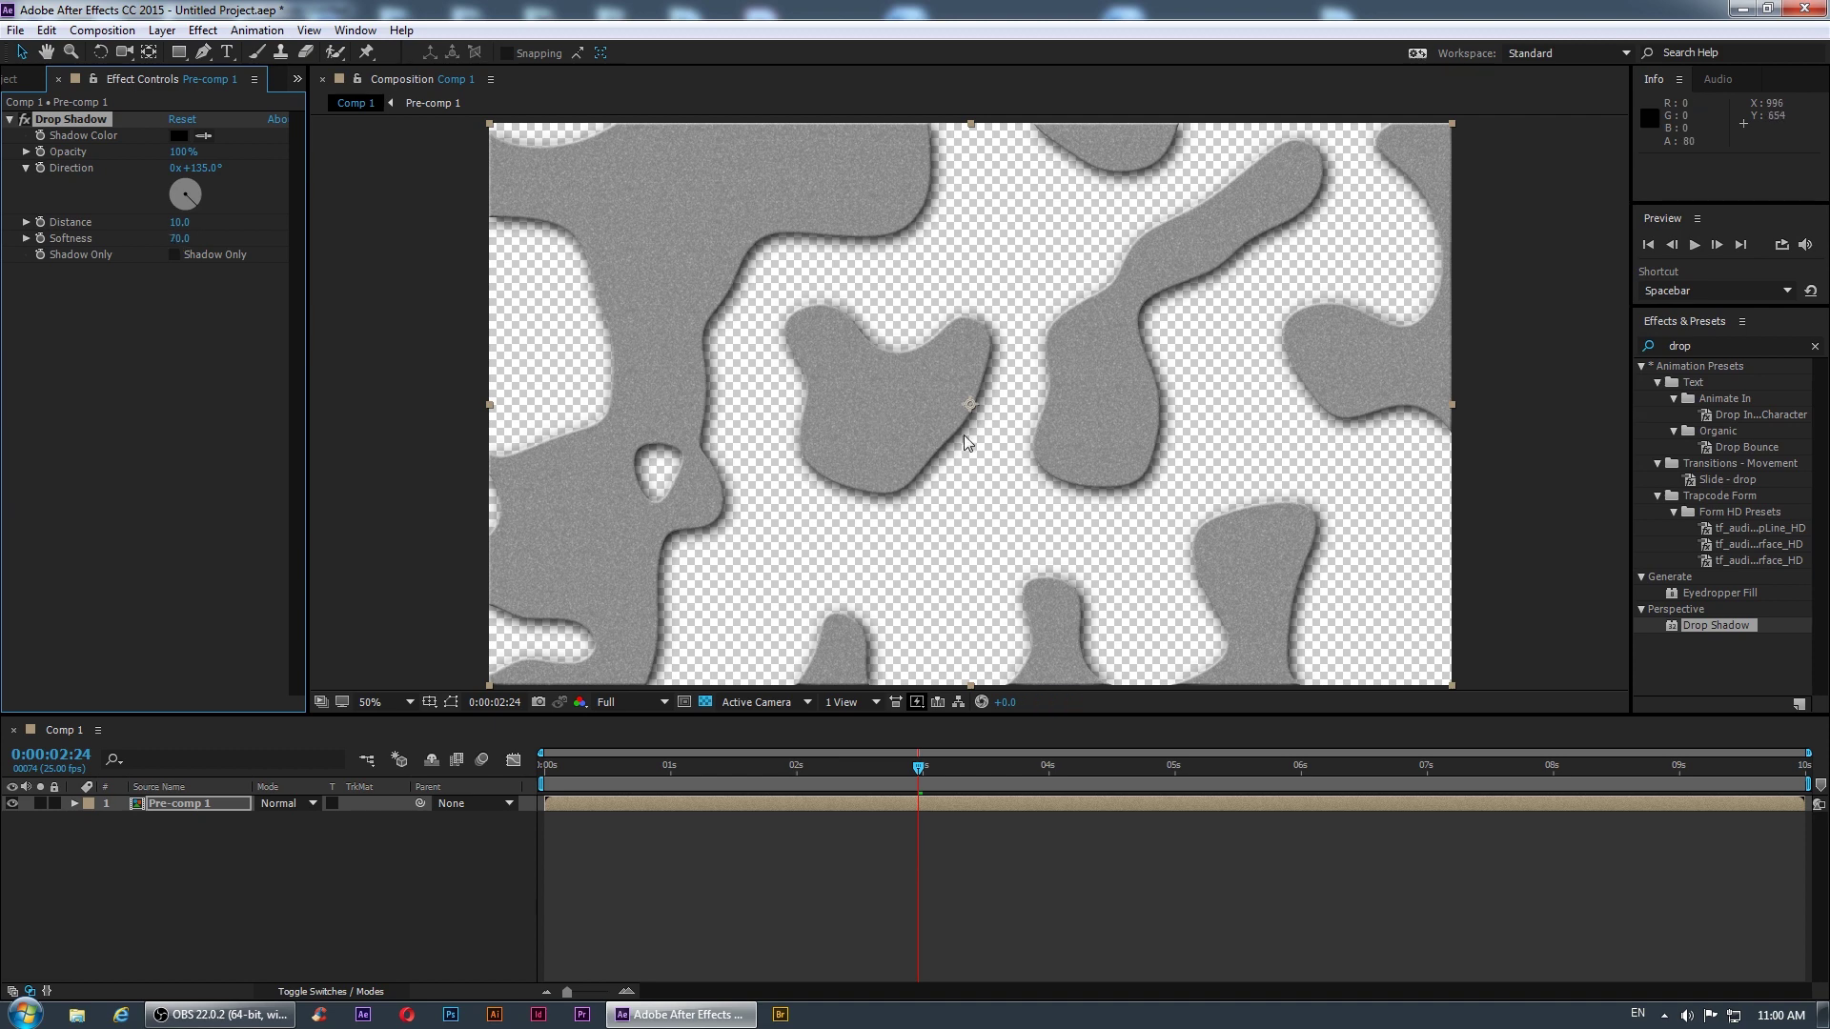
key(comma)
click(1100, 882)
key(space)
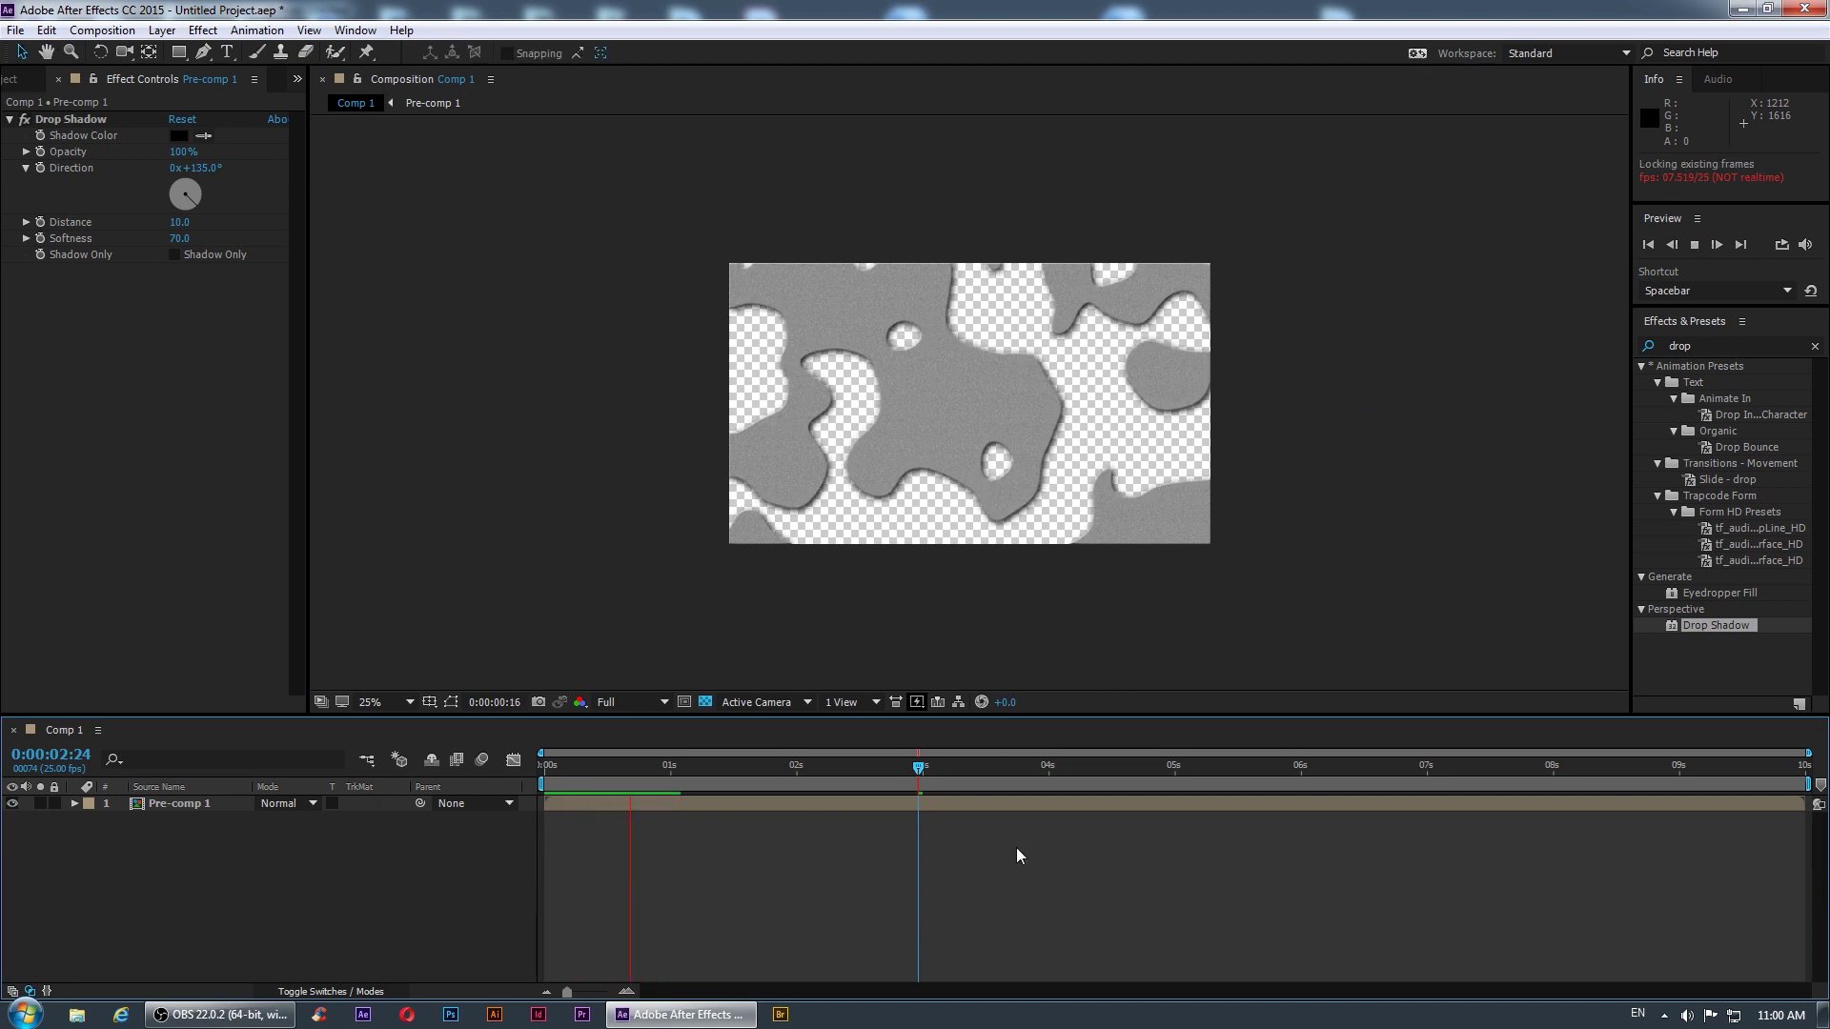
- Stop the preview and duplicate Pre-comp 1 in the Project panel to create Pre-comps 2–5
key(space)
key(period)
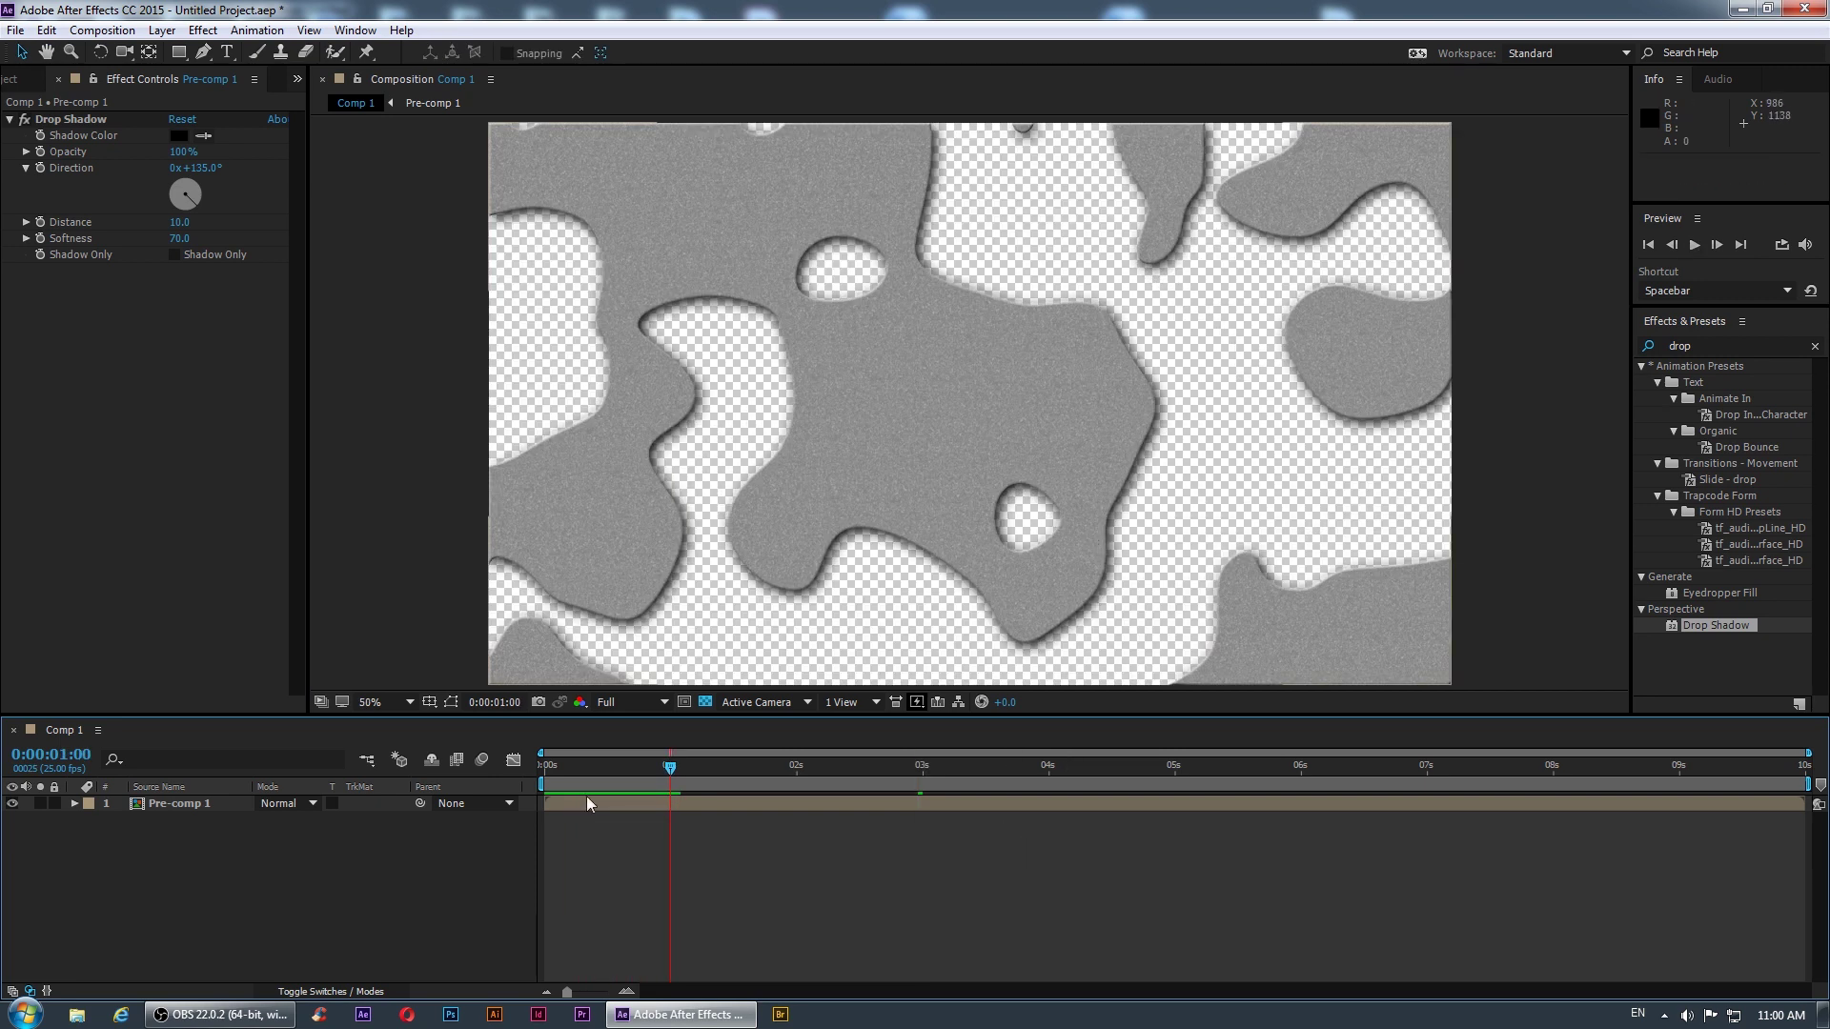
click(604, 803)
click(52, 85)
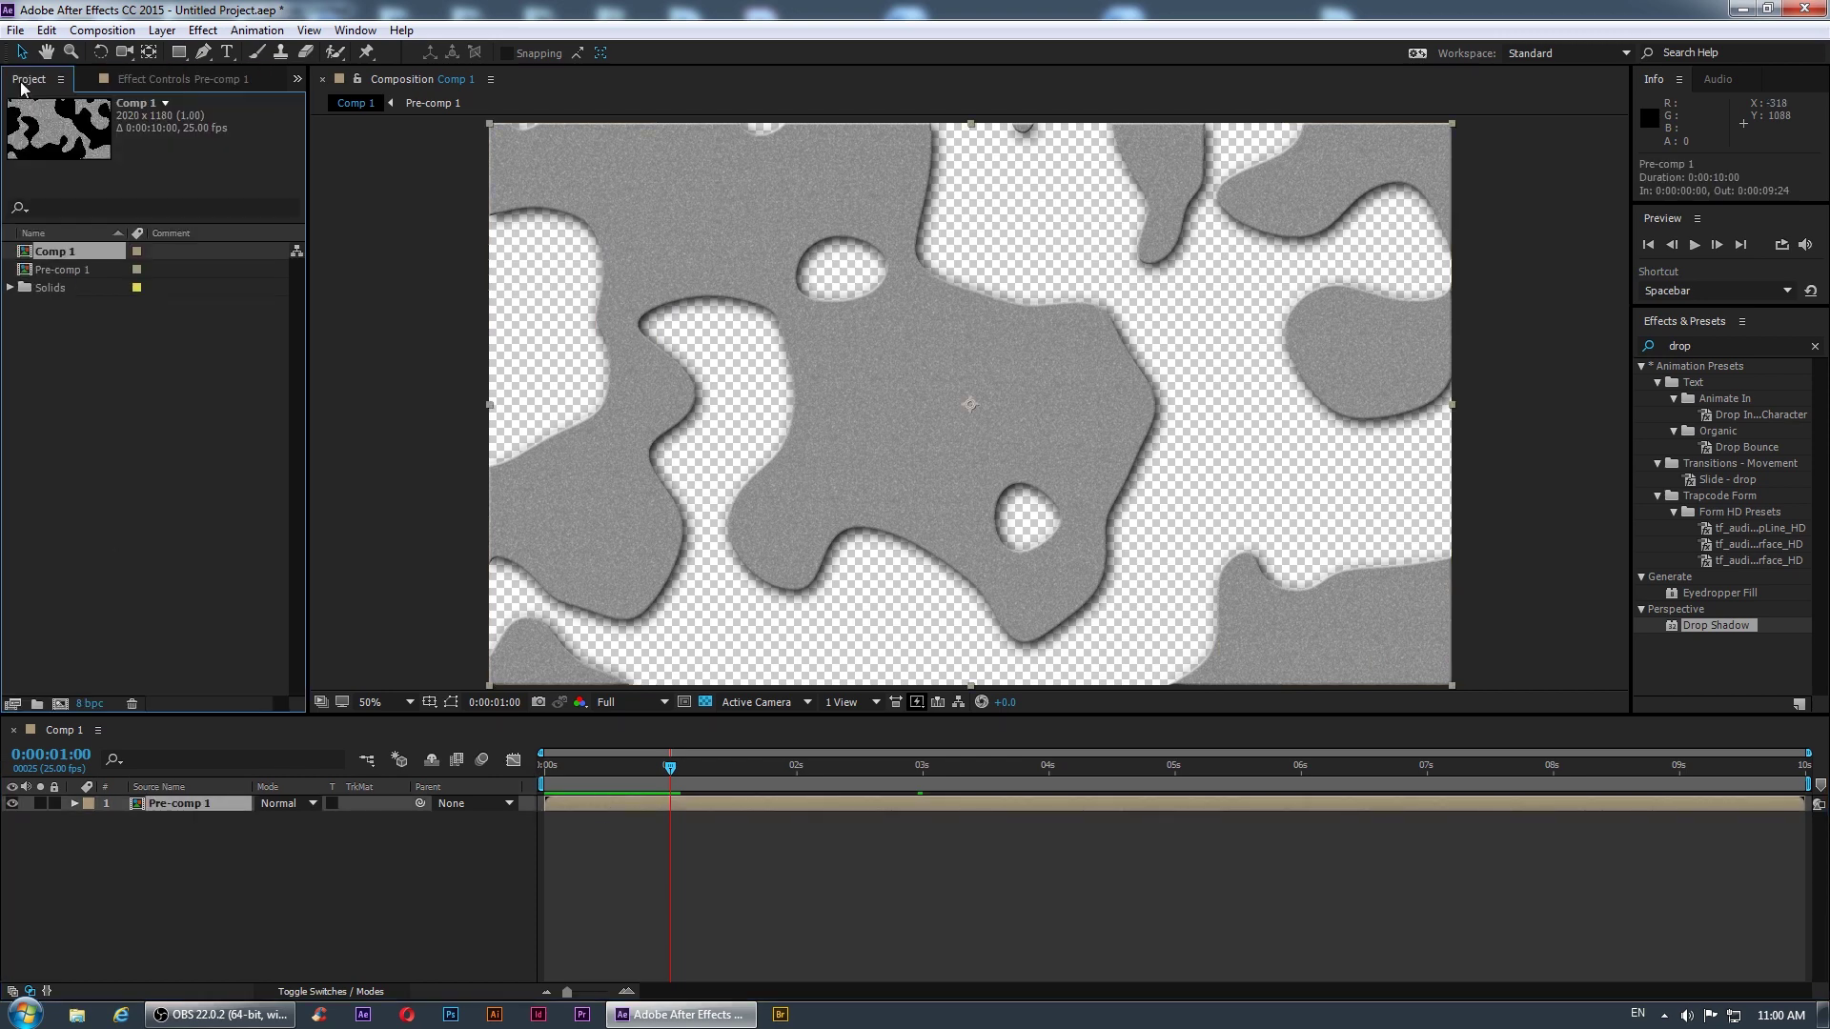
click(149, 471)
click(88, 270)
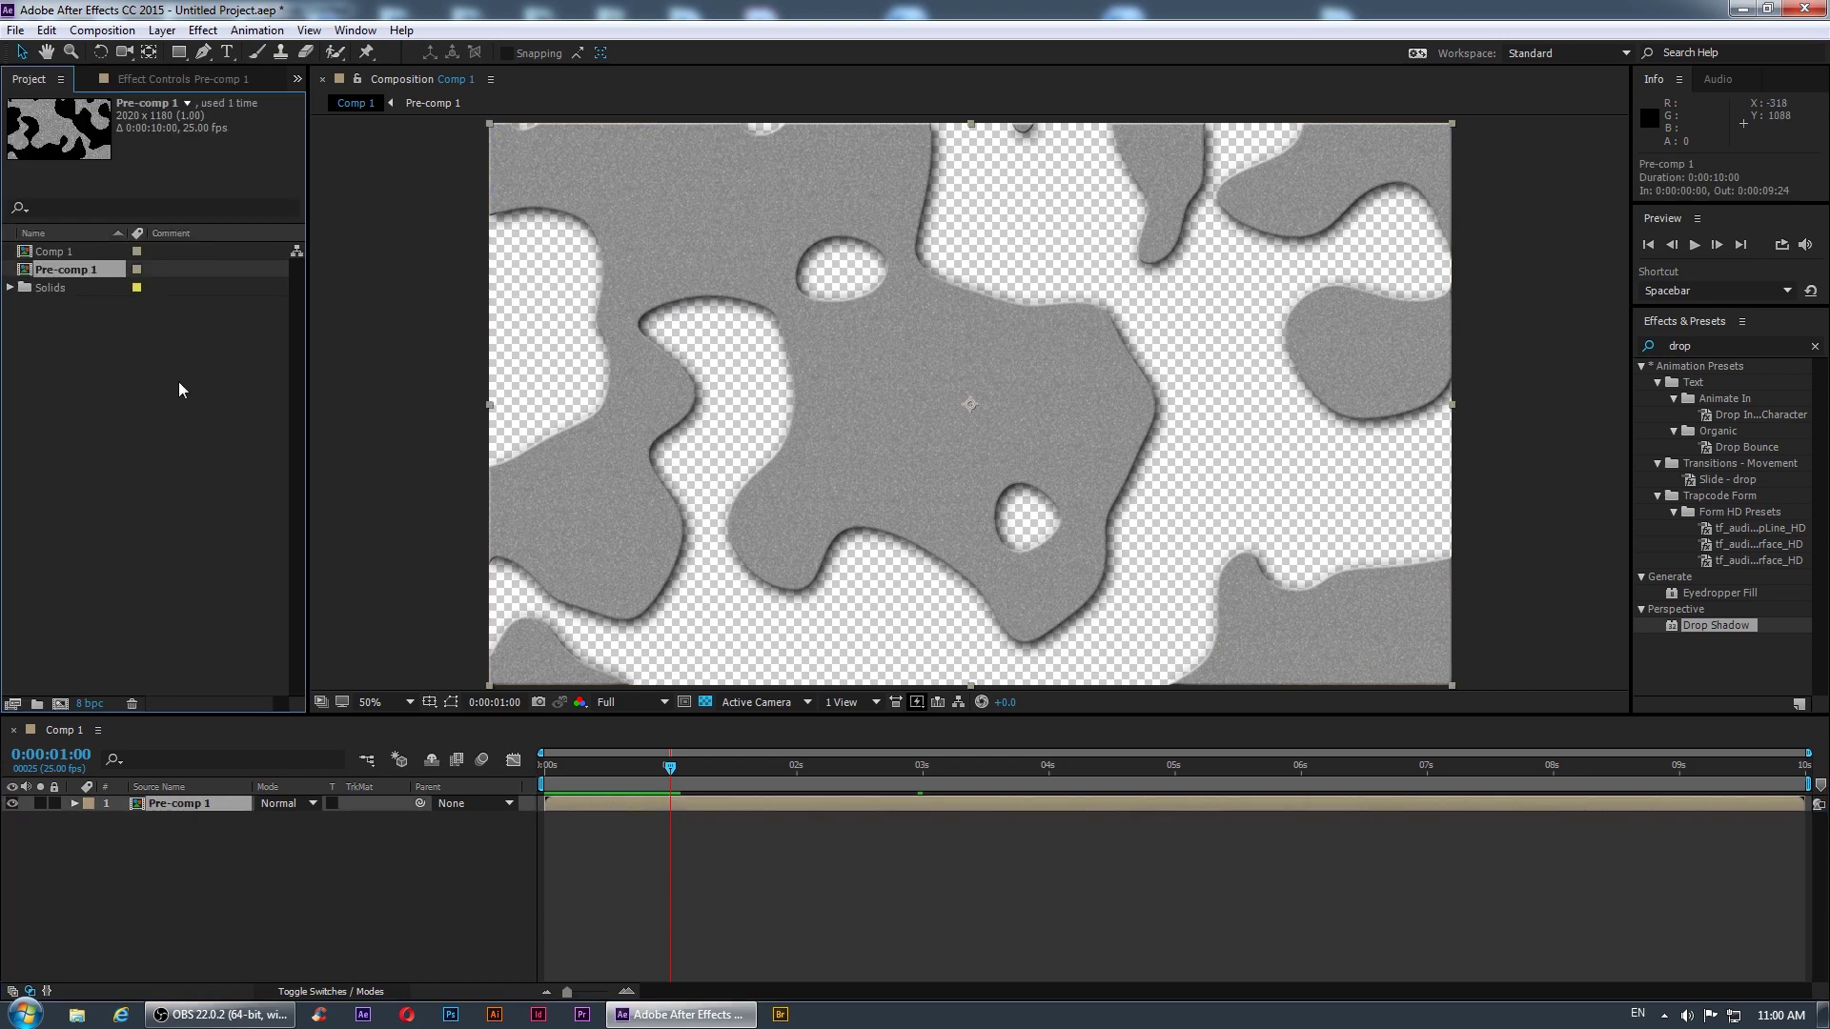
key(ctrl+d)
key(ctrl+d)
key(ctrl+d)
key(ctrl+d)
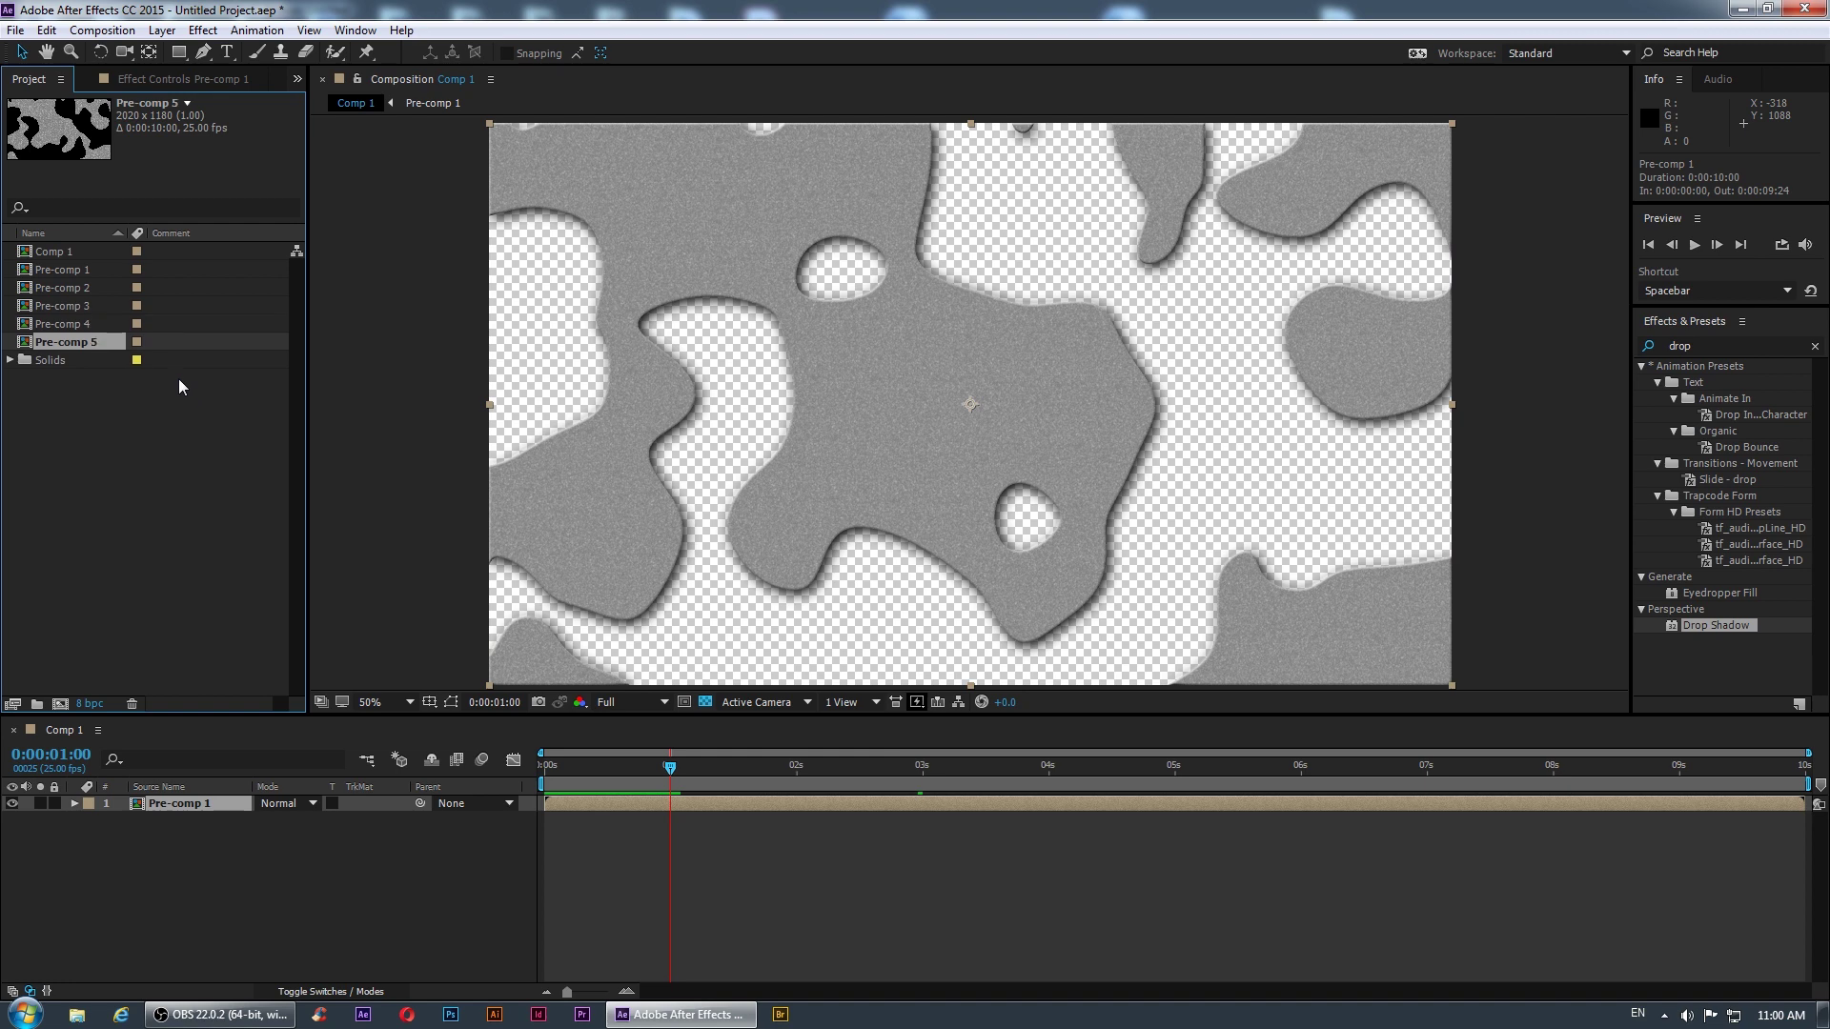
- Add Pre-comps 2–5 from the Project panel to the Comp 1 timeline as layers
scroll(1050, 557, down, 2)
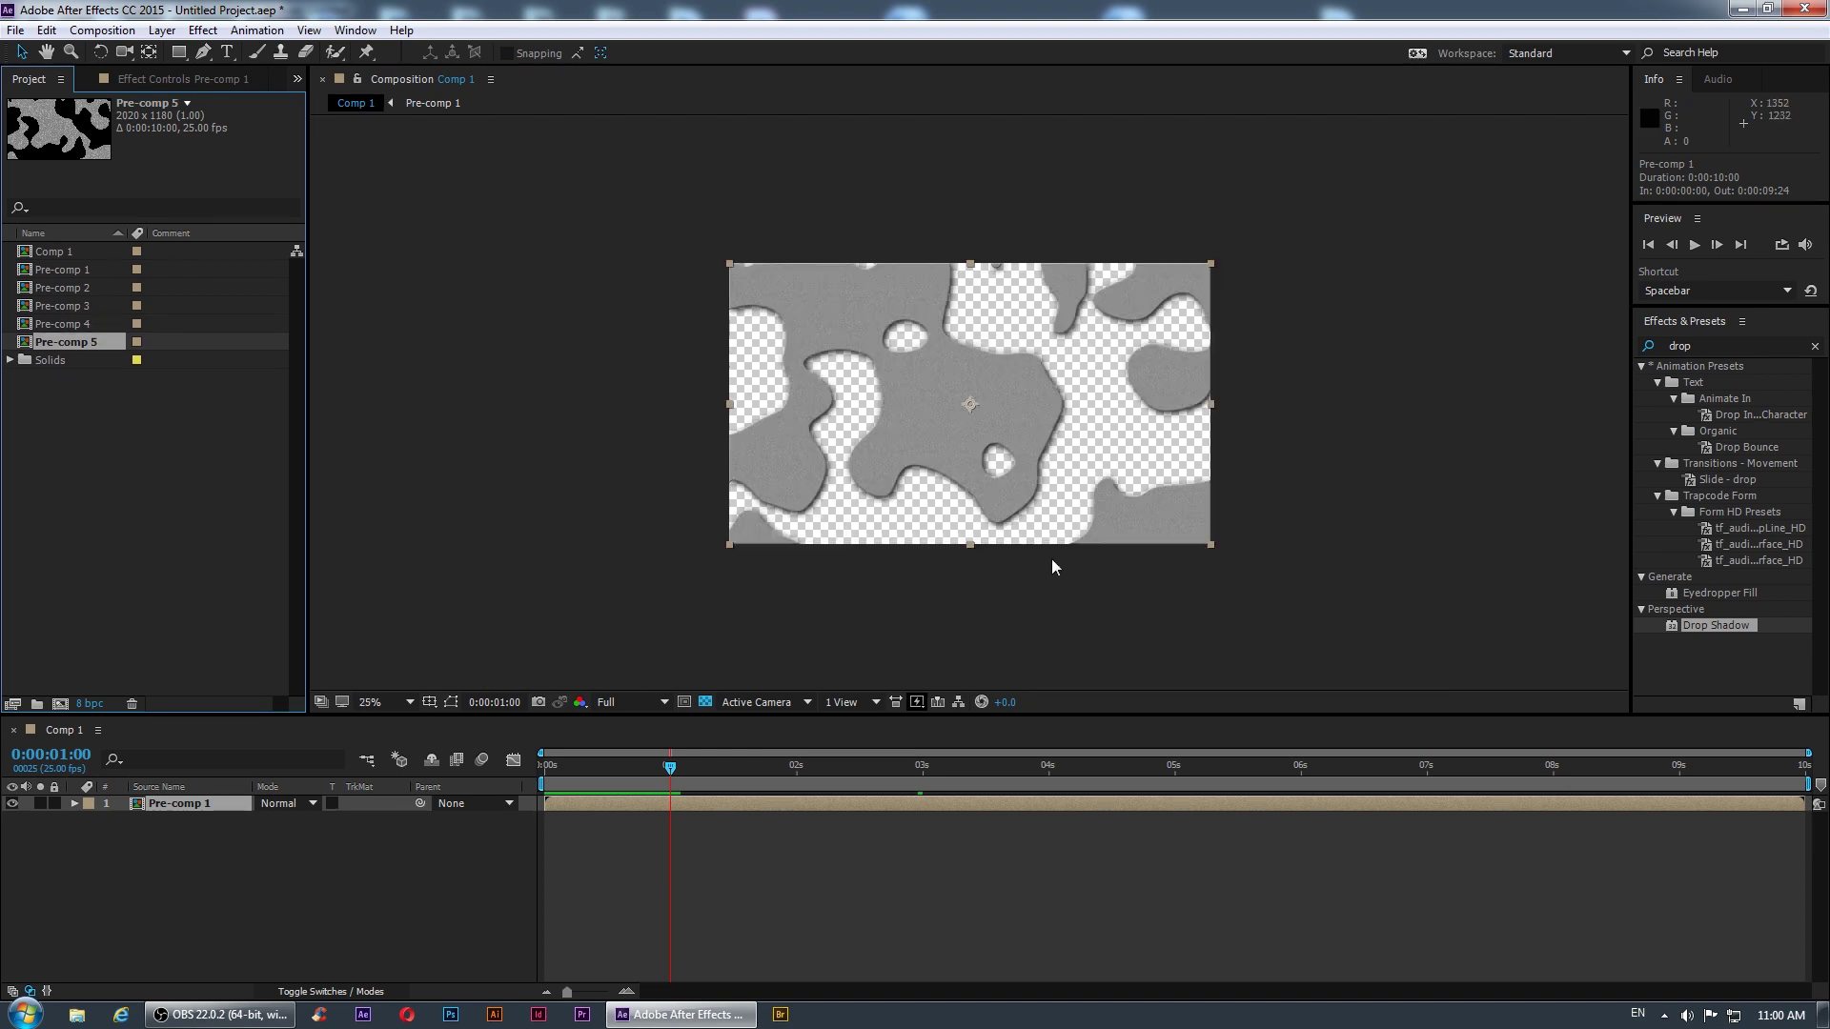
scroll(1021, 456, up, 2)
click(154, 457)
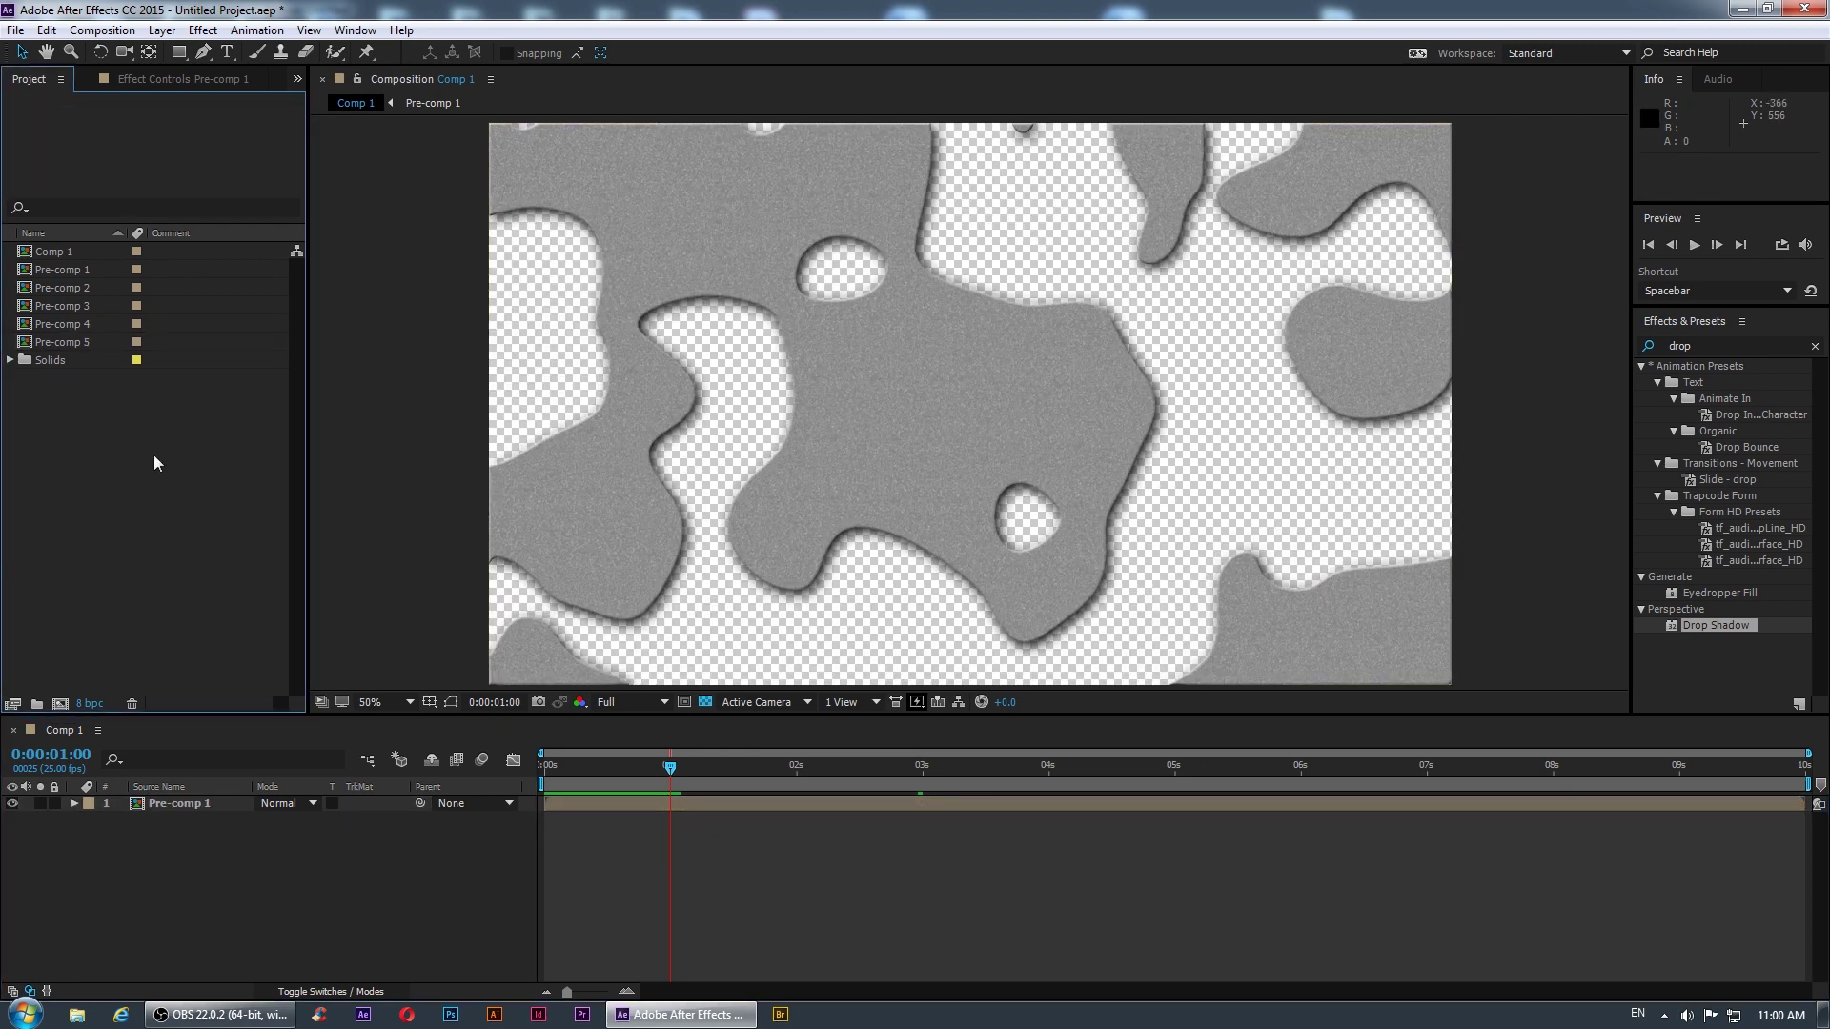
click(89, 271)
click(92, 286)
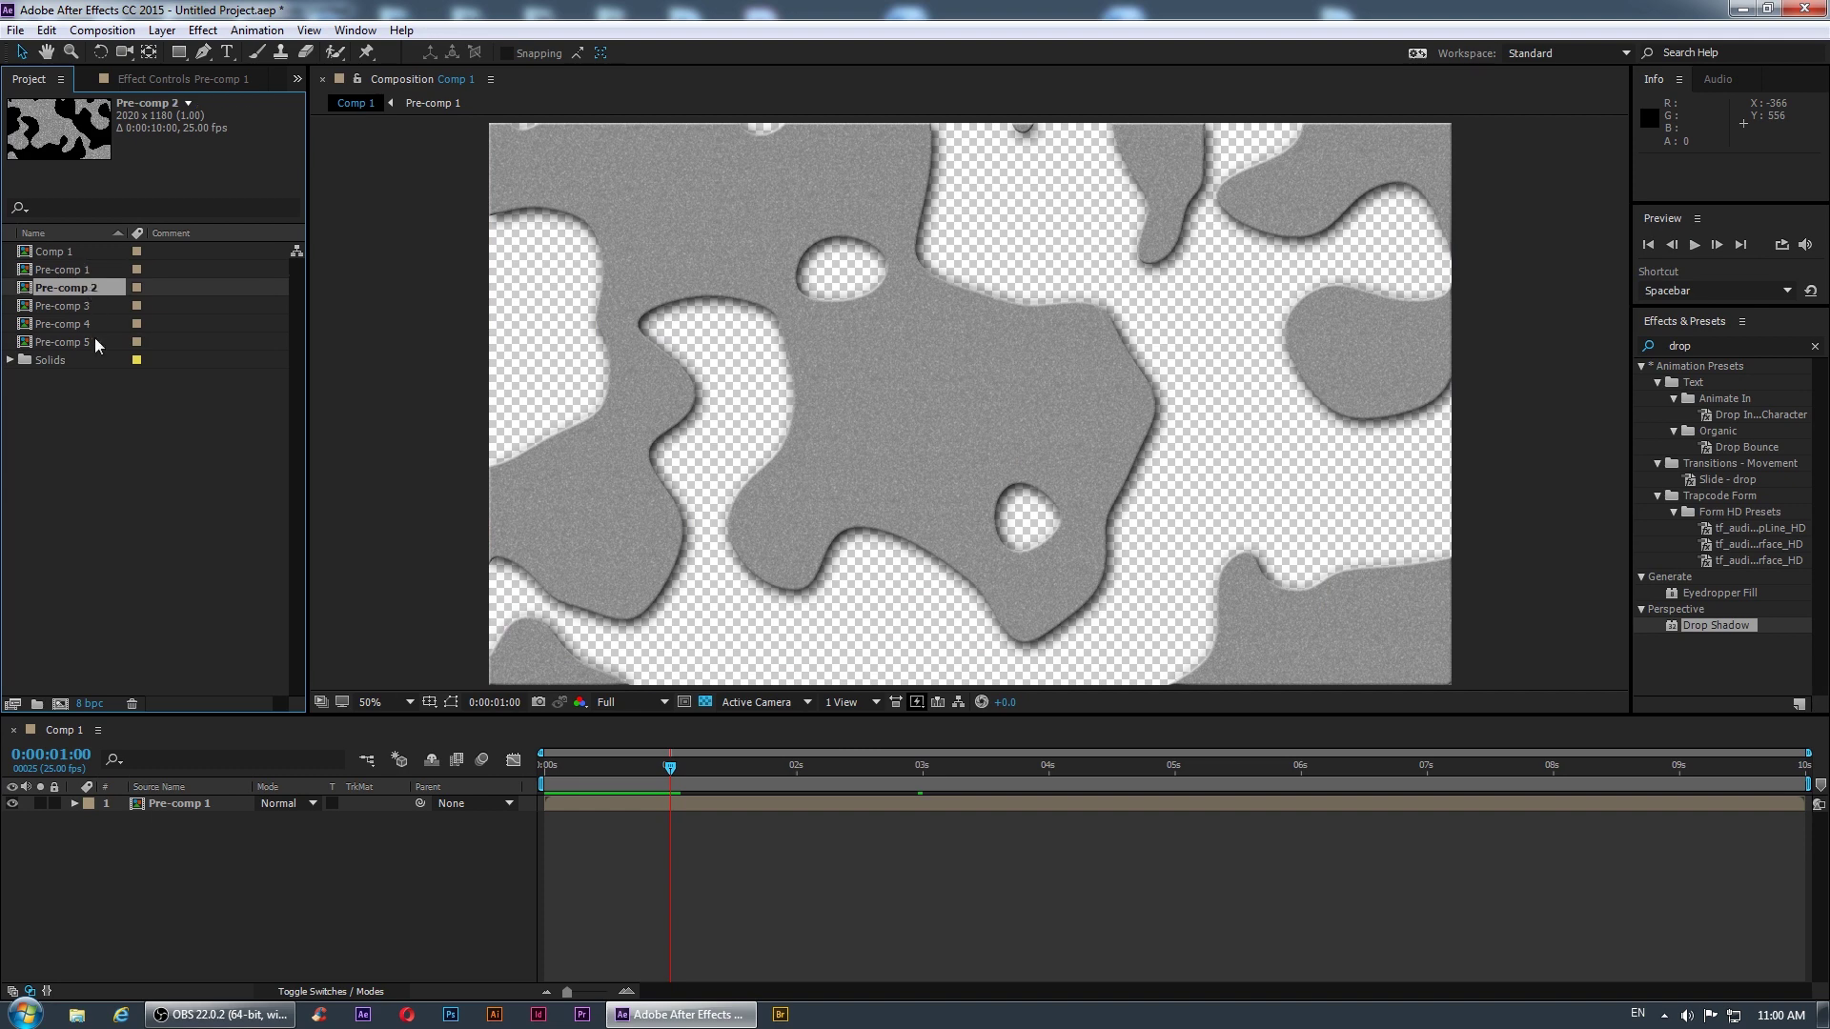
shift+click(95, 338)
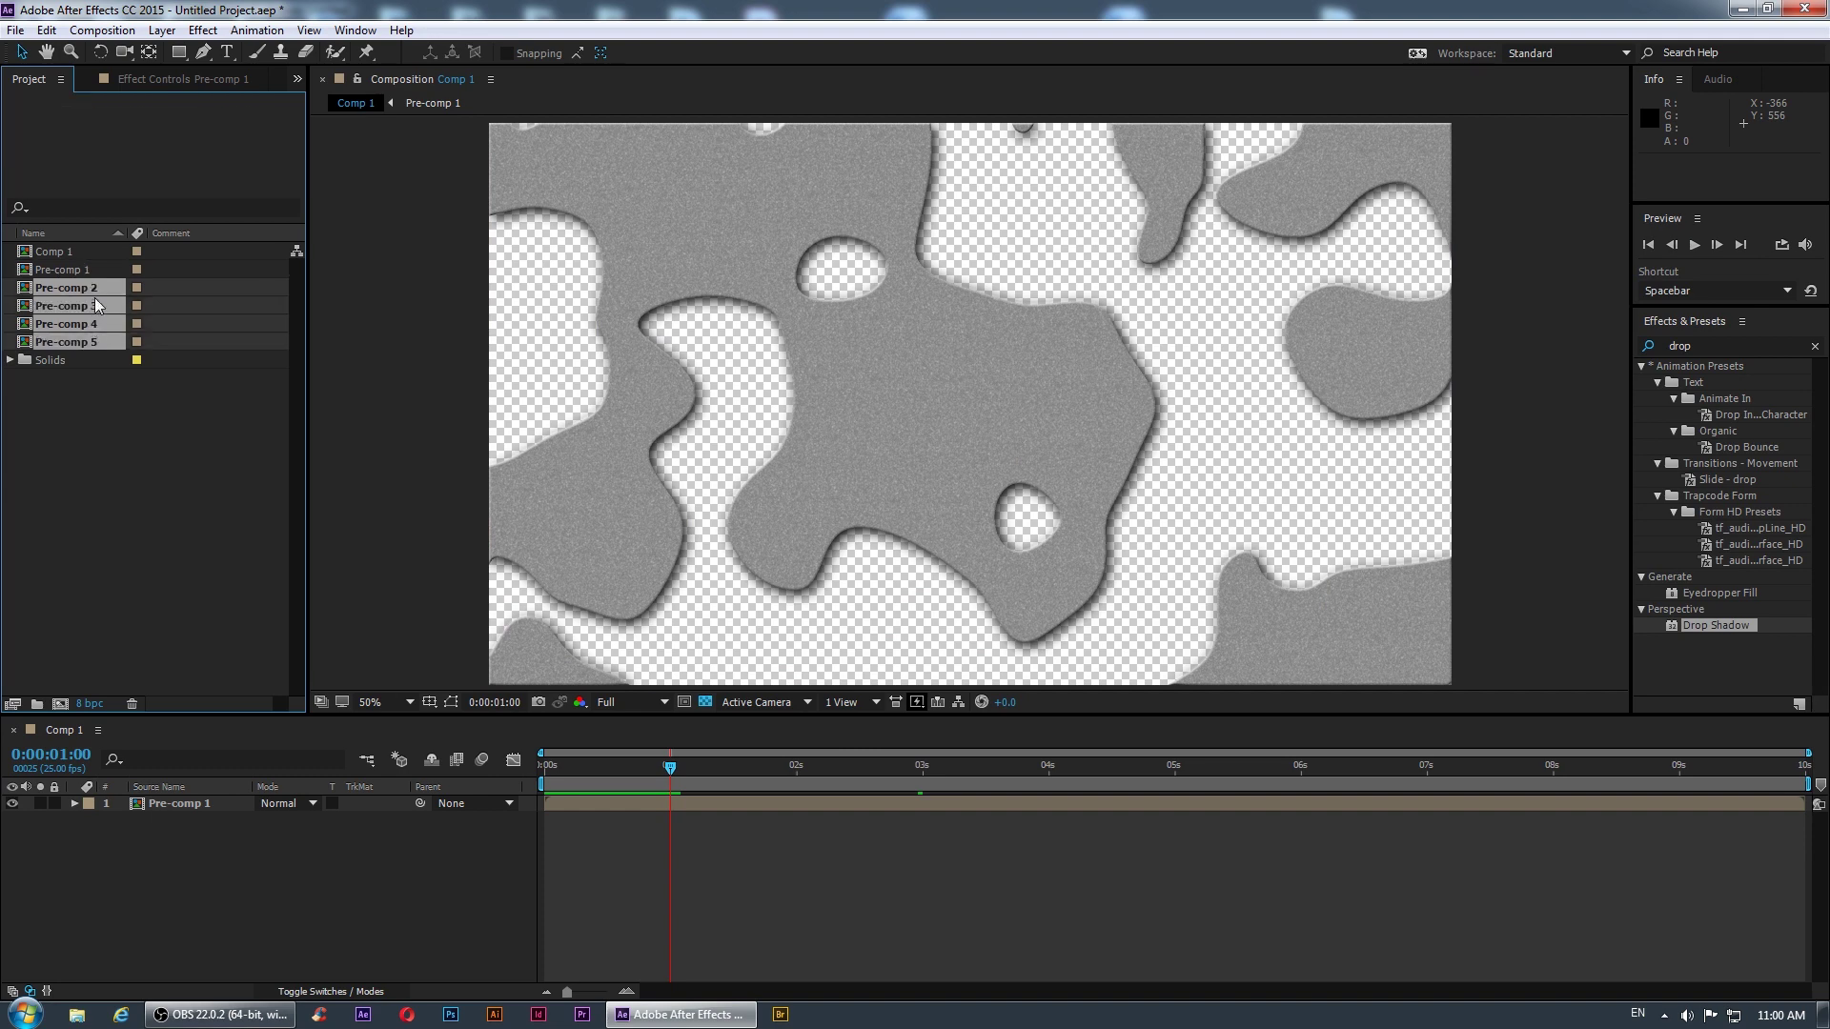
drag(91, 282, 219, 867)
- Copy the Pre-comp 1 layer's properties and paste them onto the Pre-comp 2–5 layers
click(225, 806)
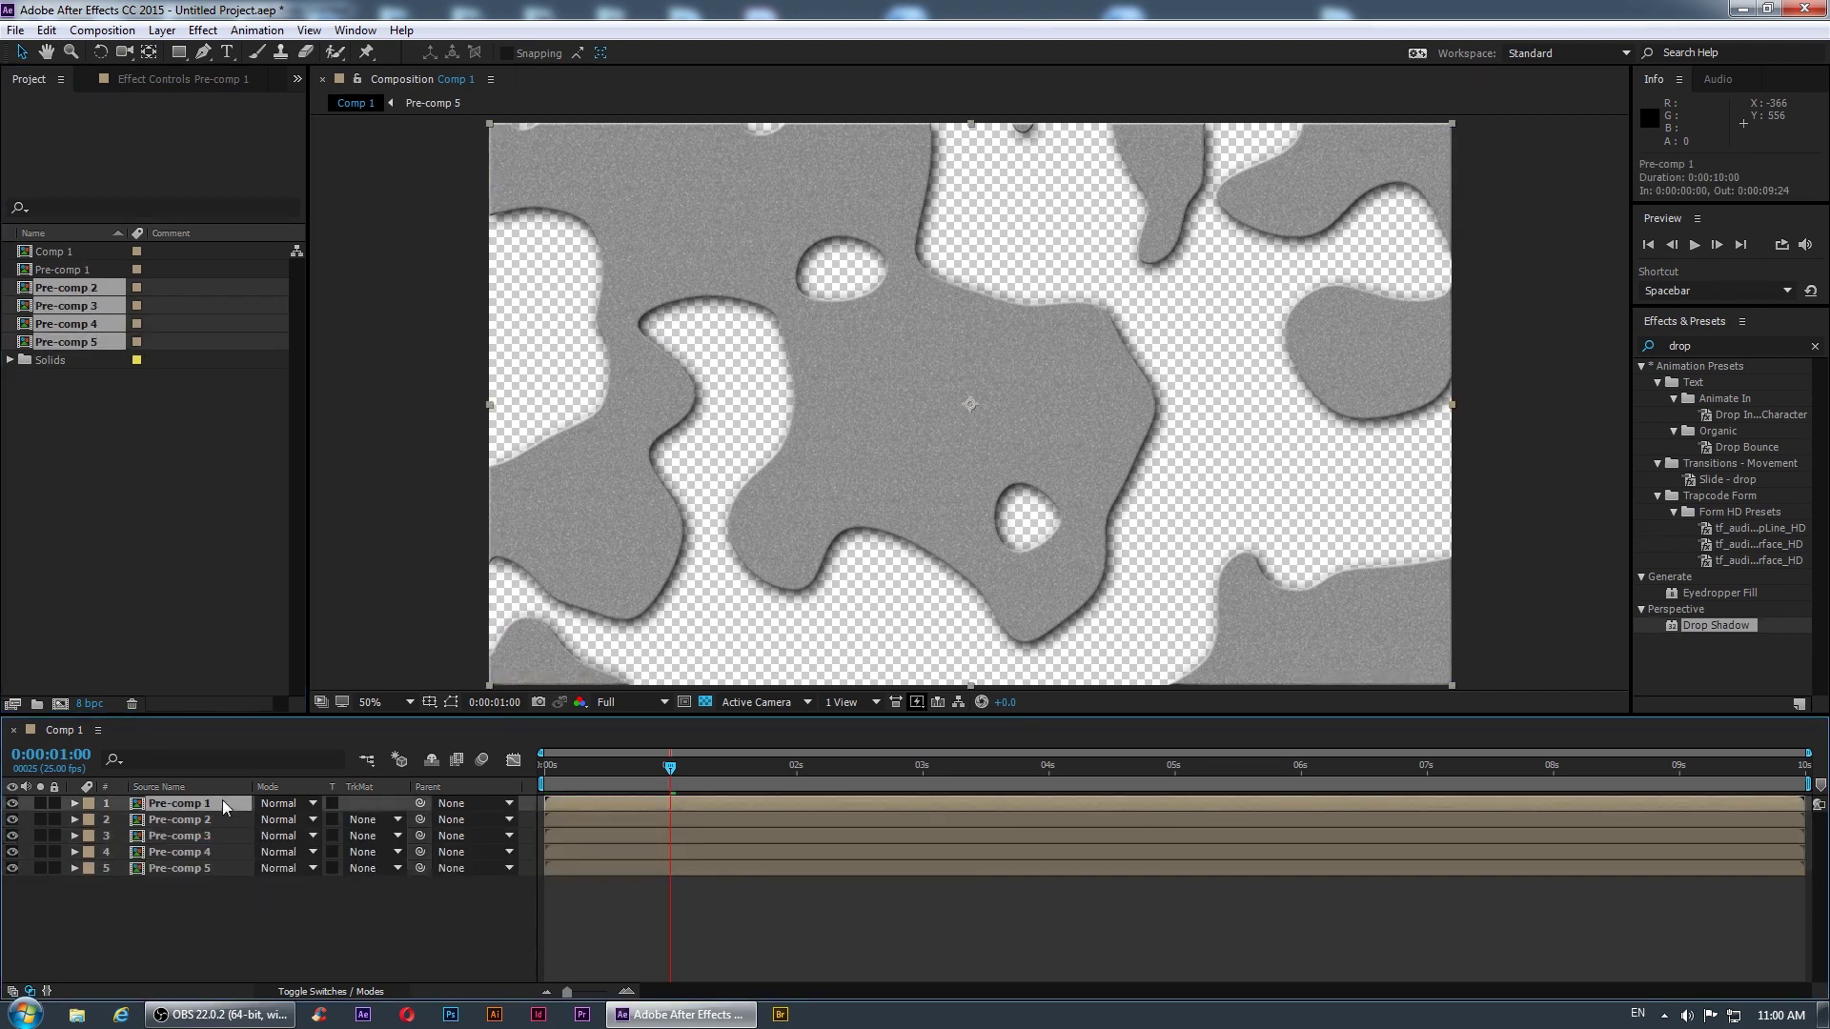
click(75, 803)
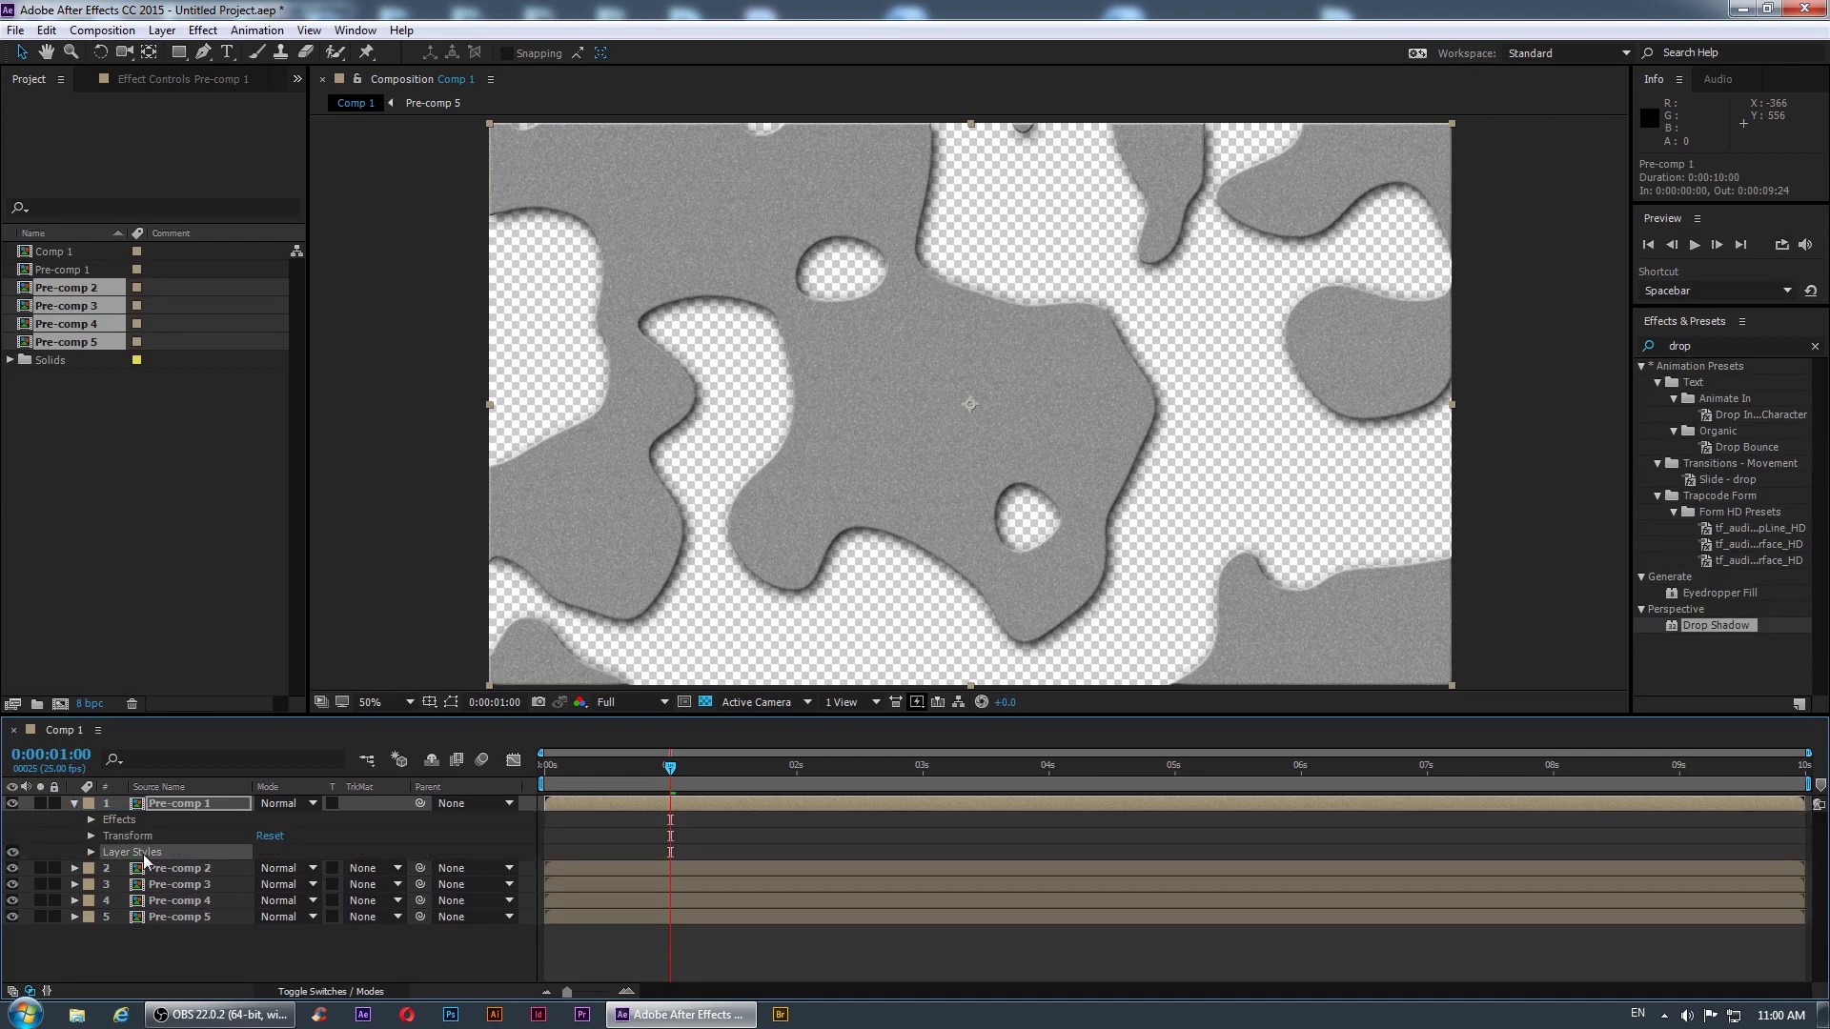
click(47, 31)
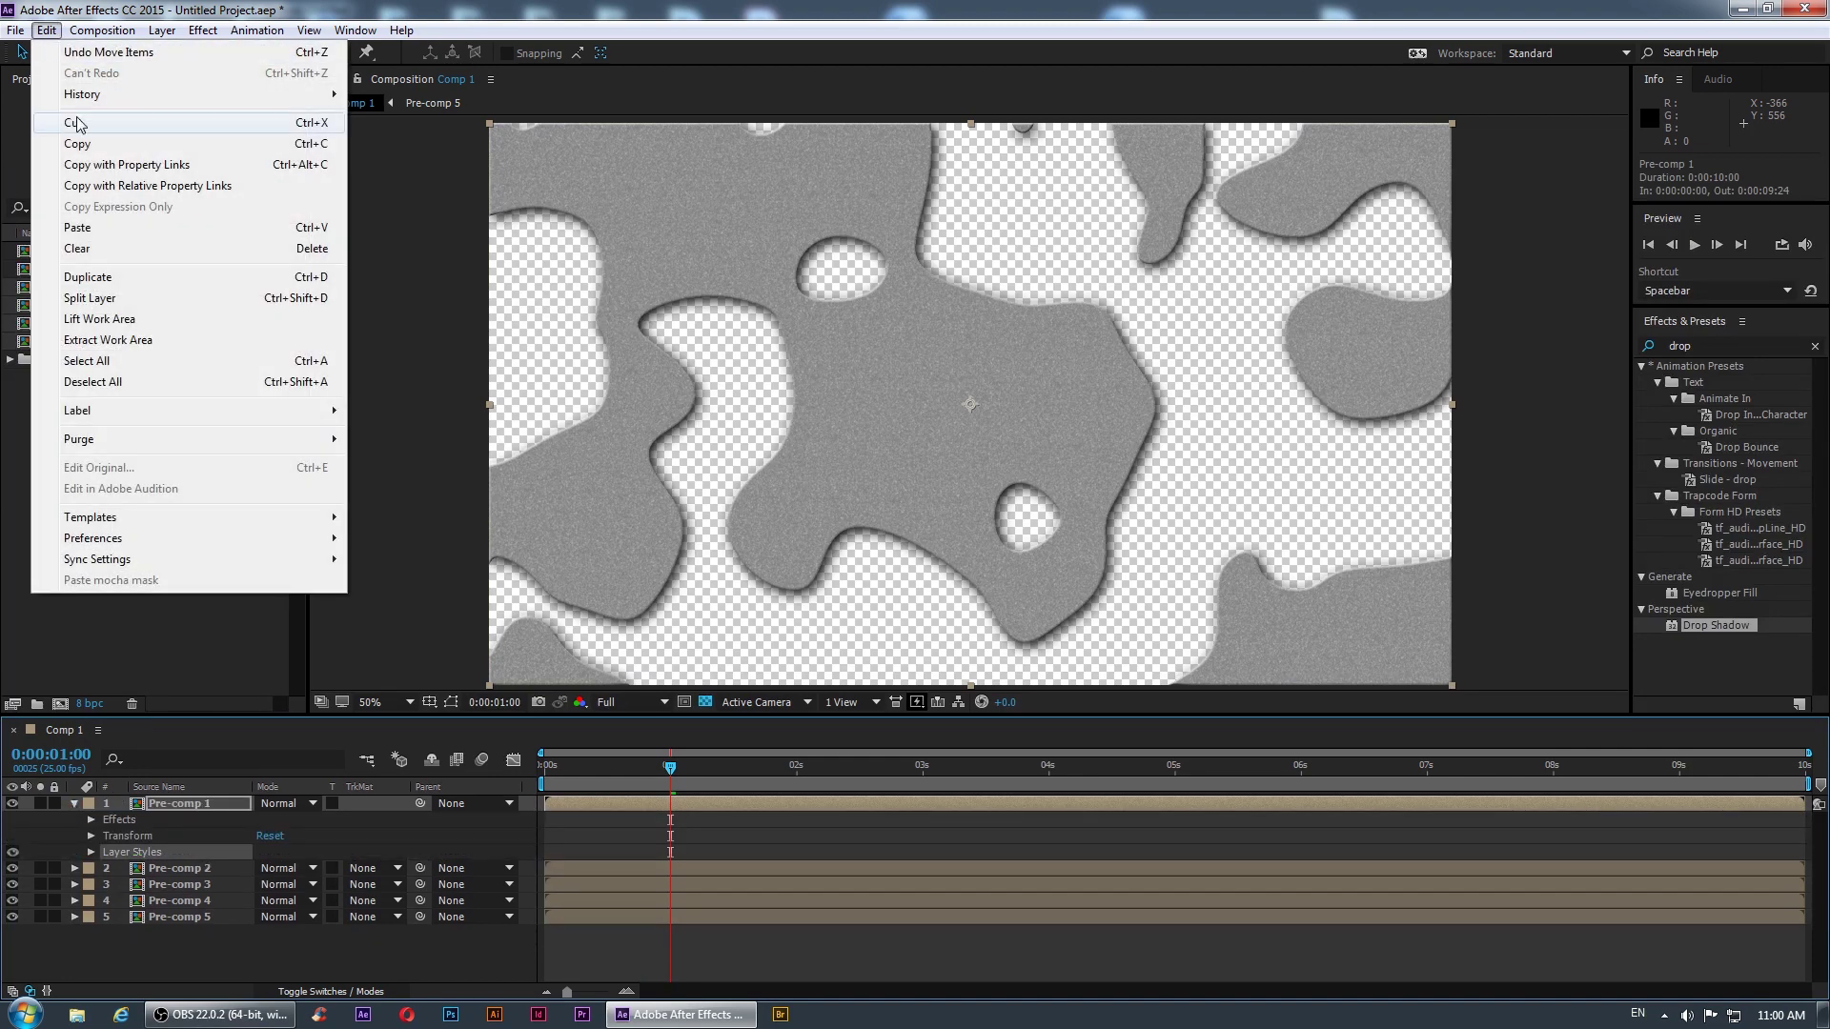
click(93, 145)
click(188, 867)
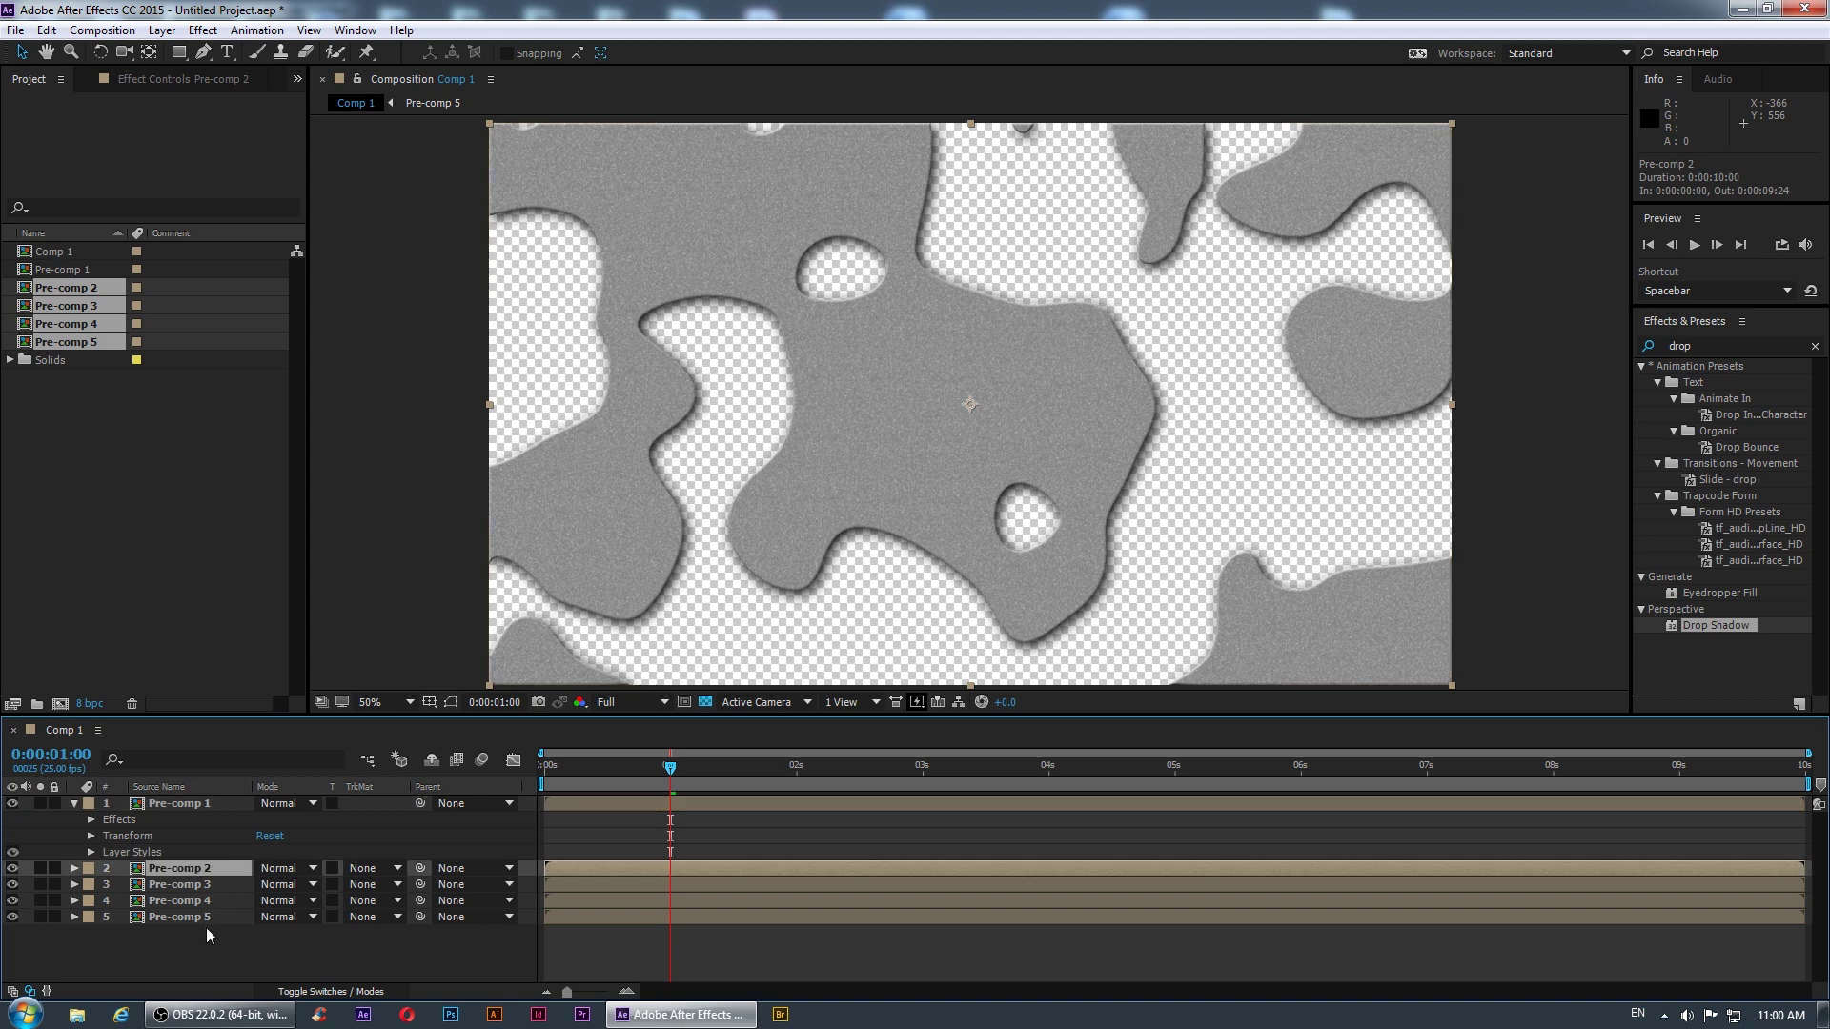
shift+click(206, 917)
click(47, 30)
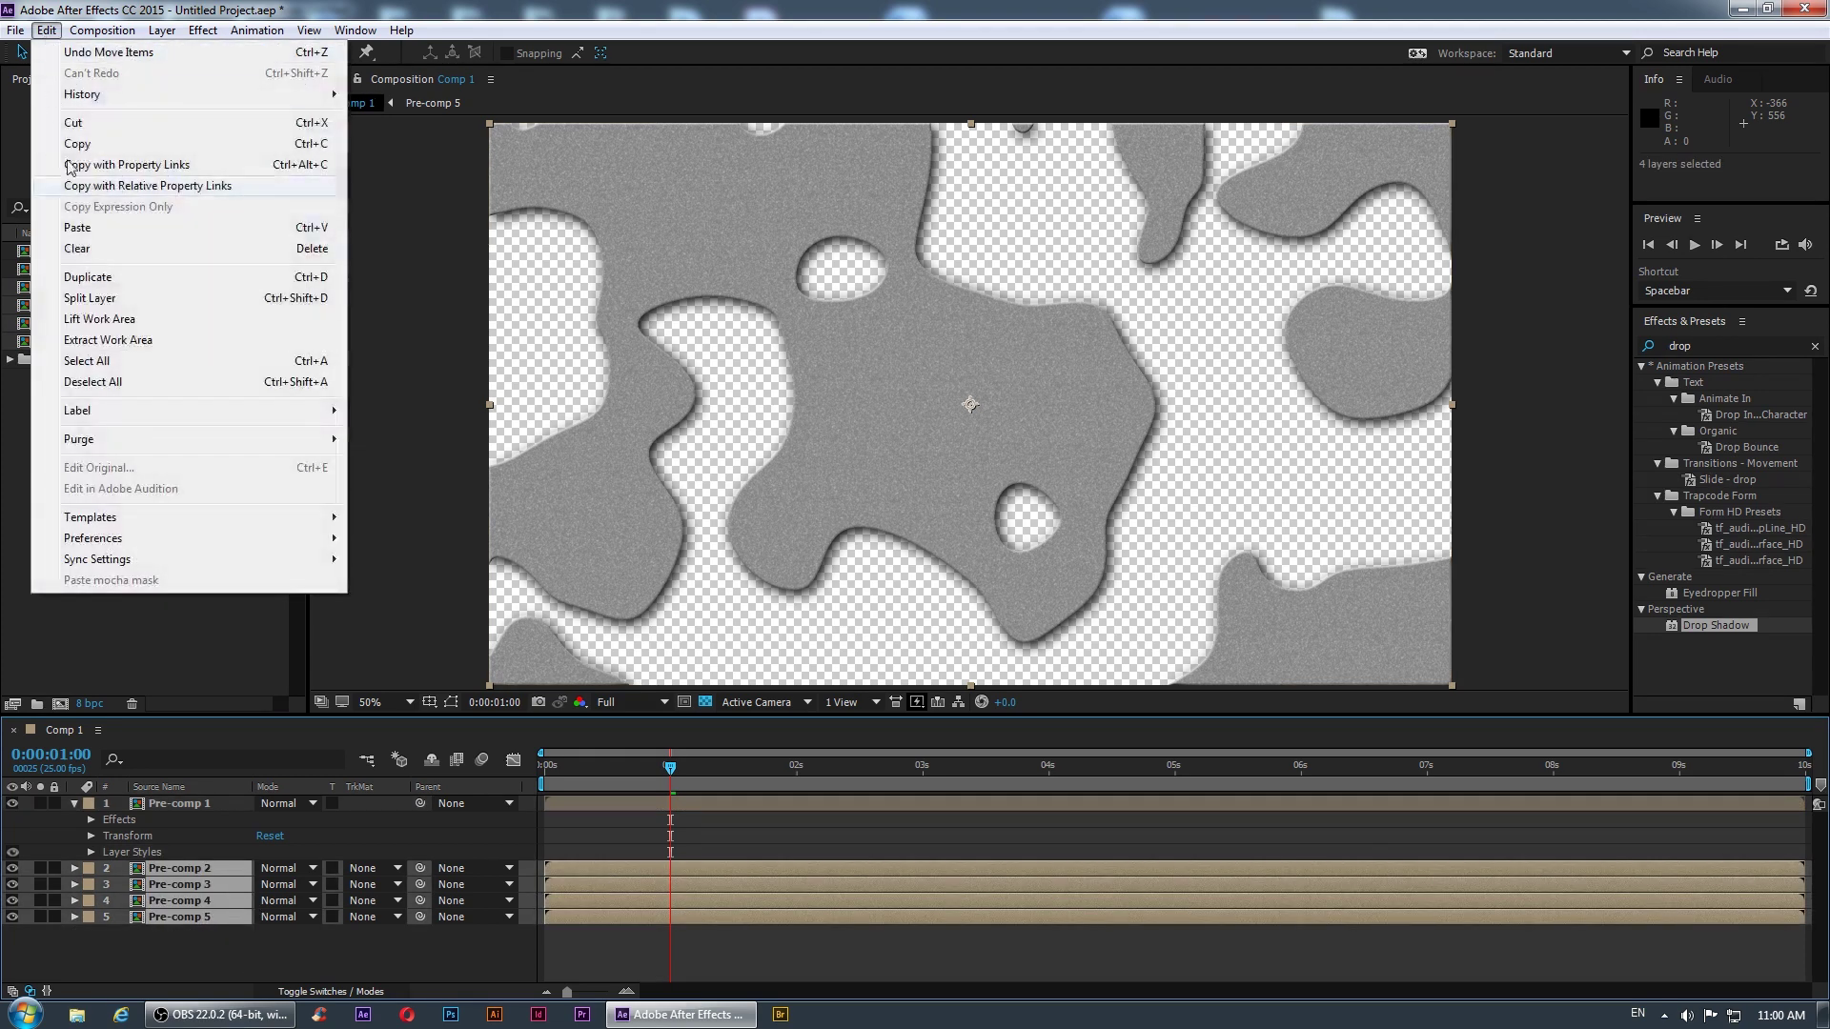
click(79, 229)
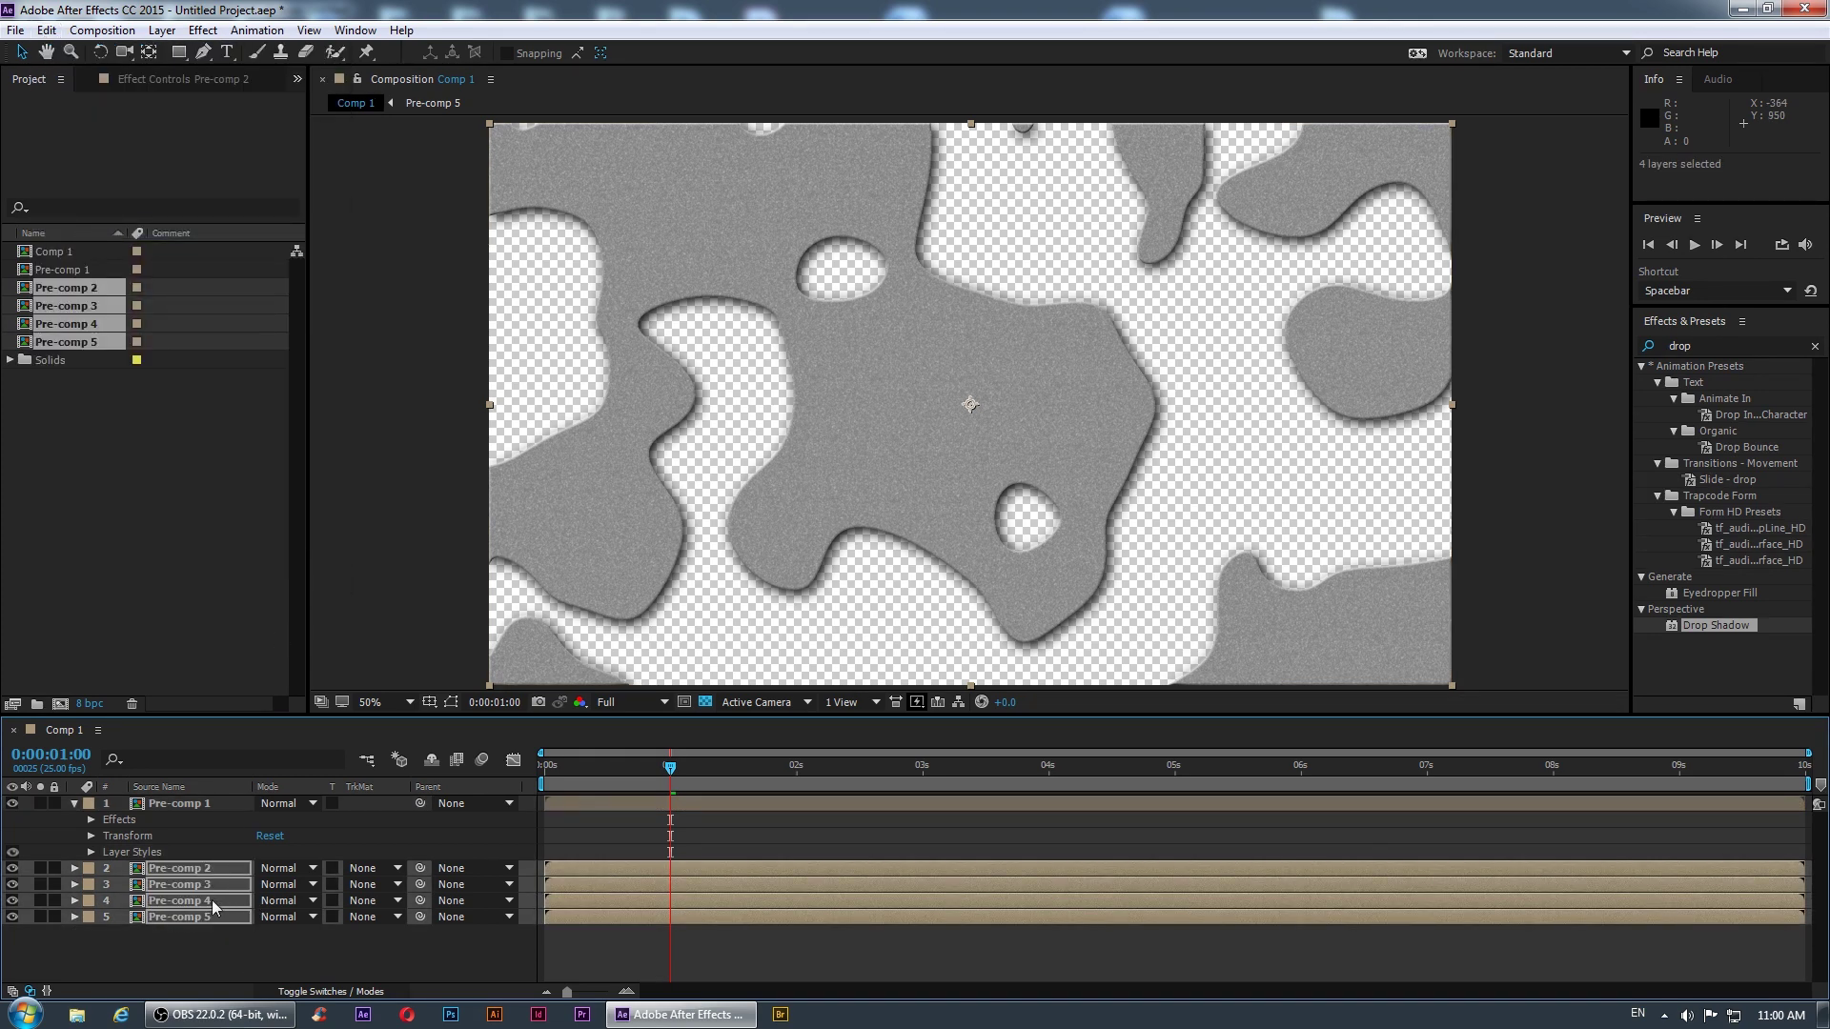
- Copy Pre-comp 1's Drop Shadow effect onto the Pre-comp 2–5 layers, then collapse properties and zoom out
click(174, 938)
click(162, 803)
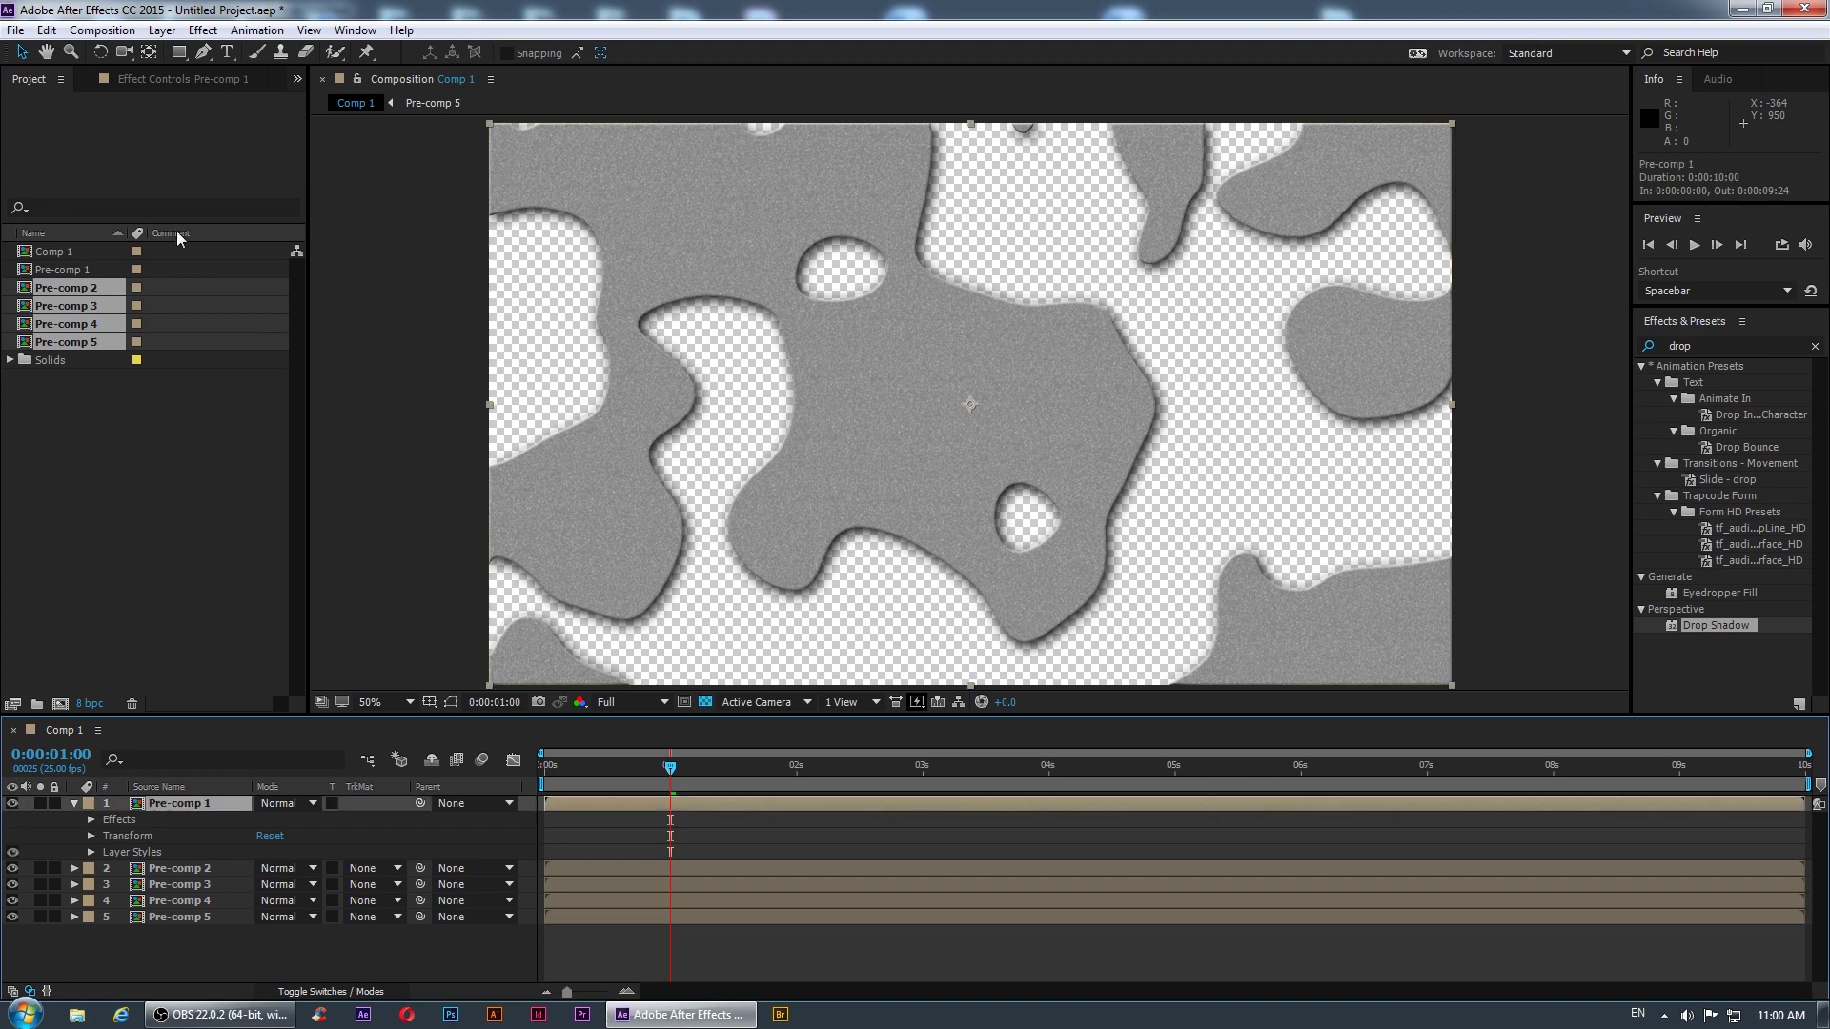
click(148, 80)
click(65, 120)
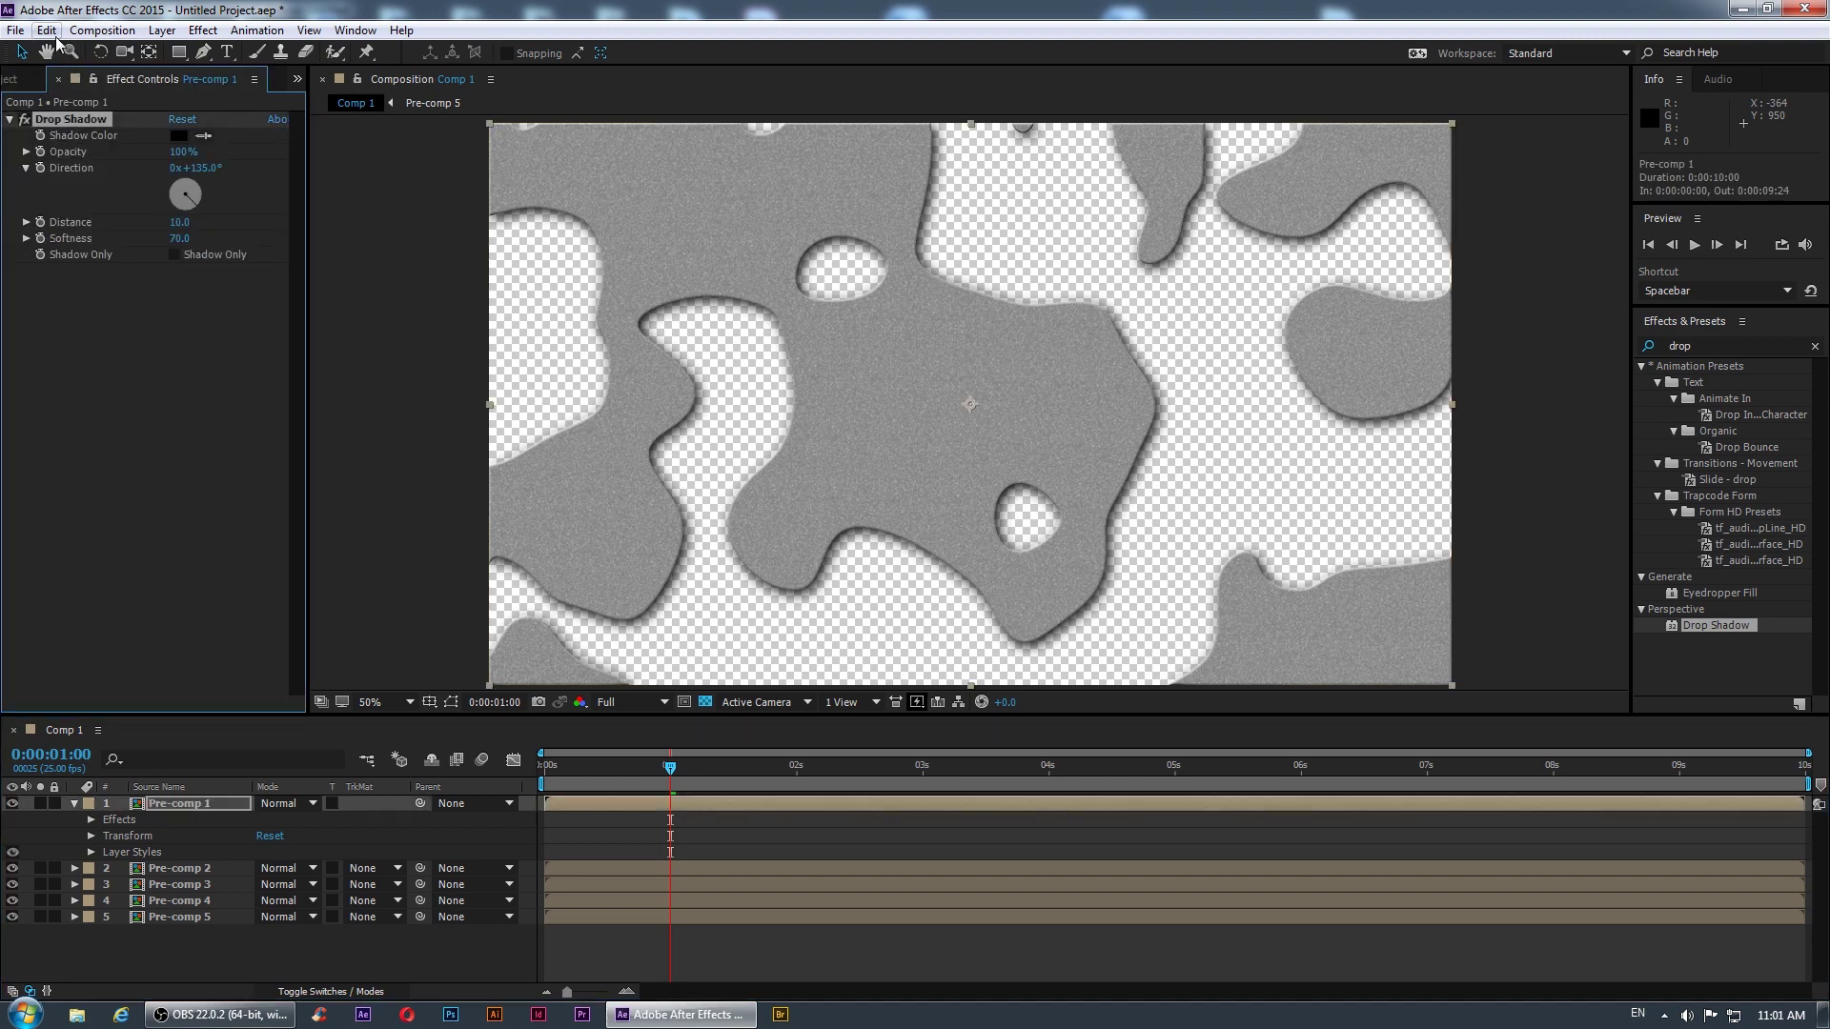
click(46, 31)
click(81, 142)
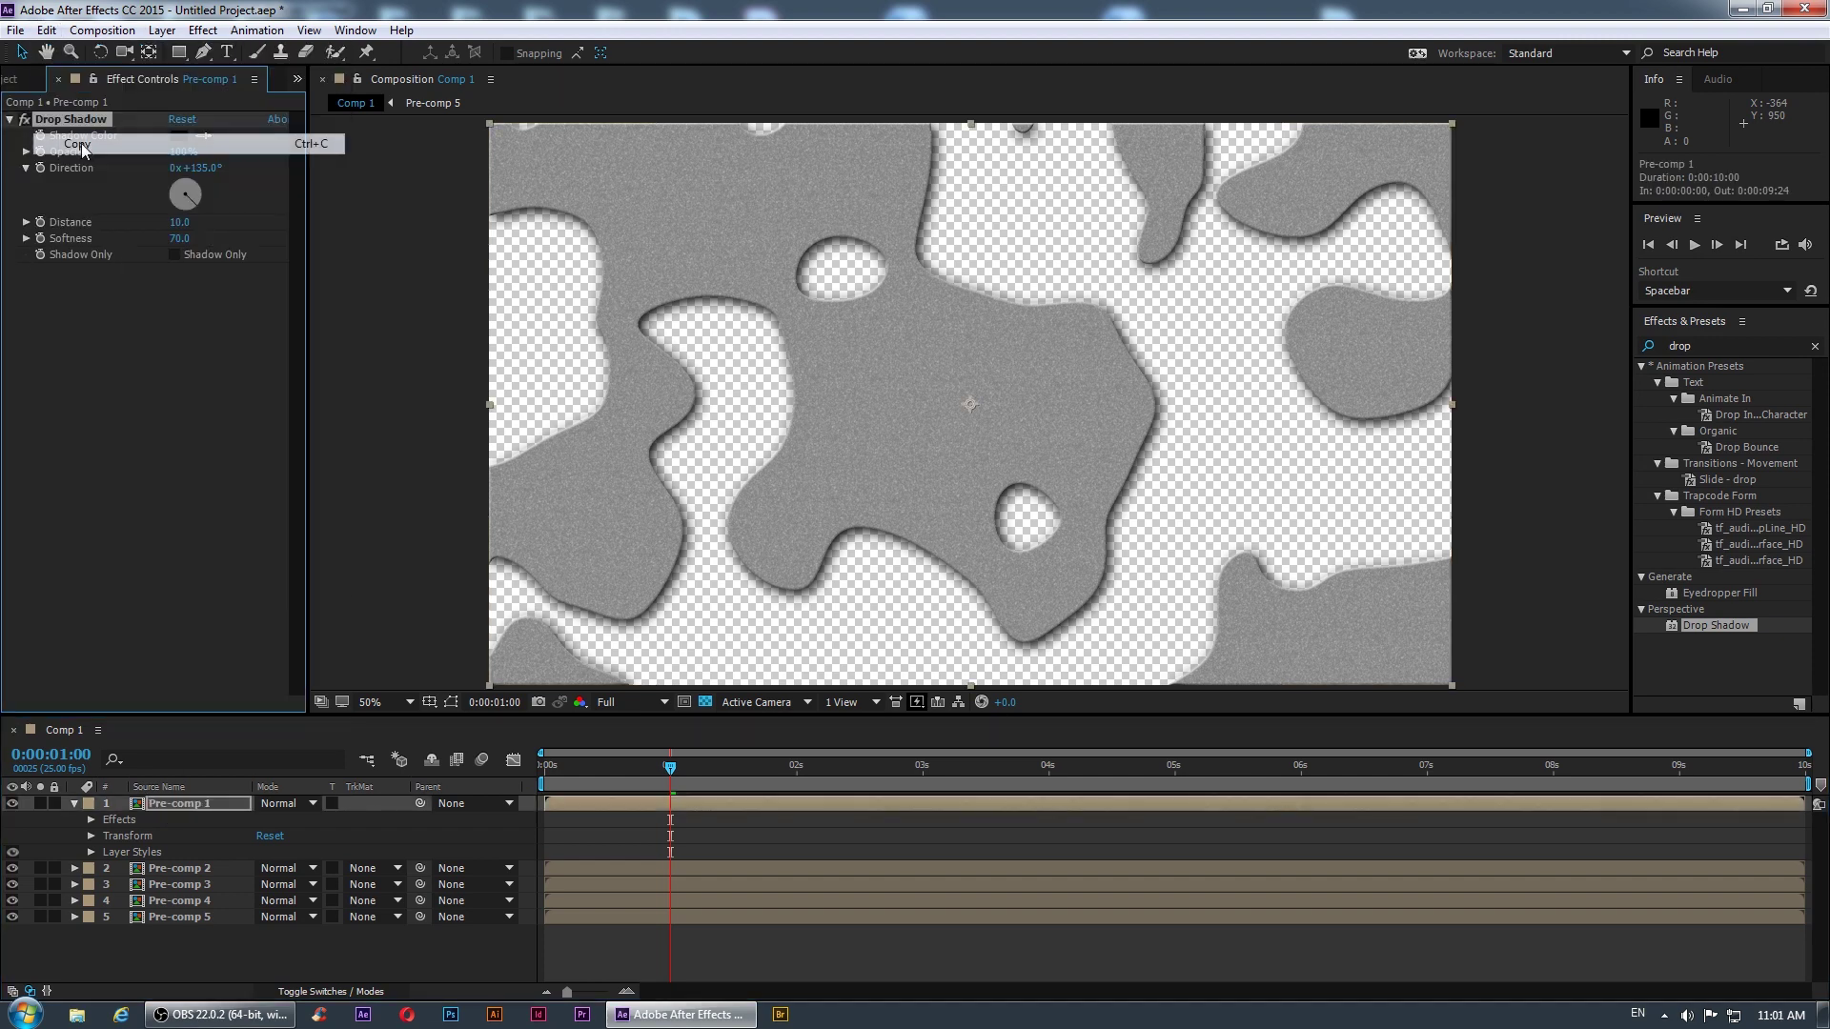
click(183, 868)
shift+click(187, 917)
click(47, 31)
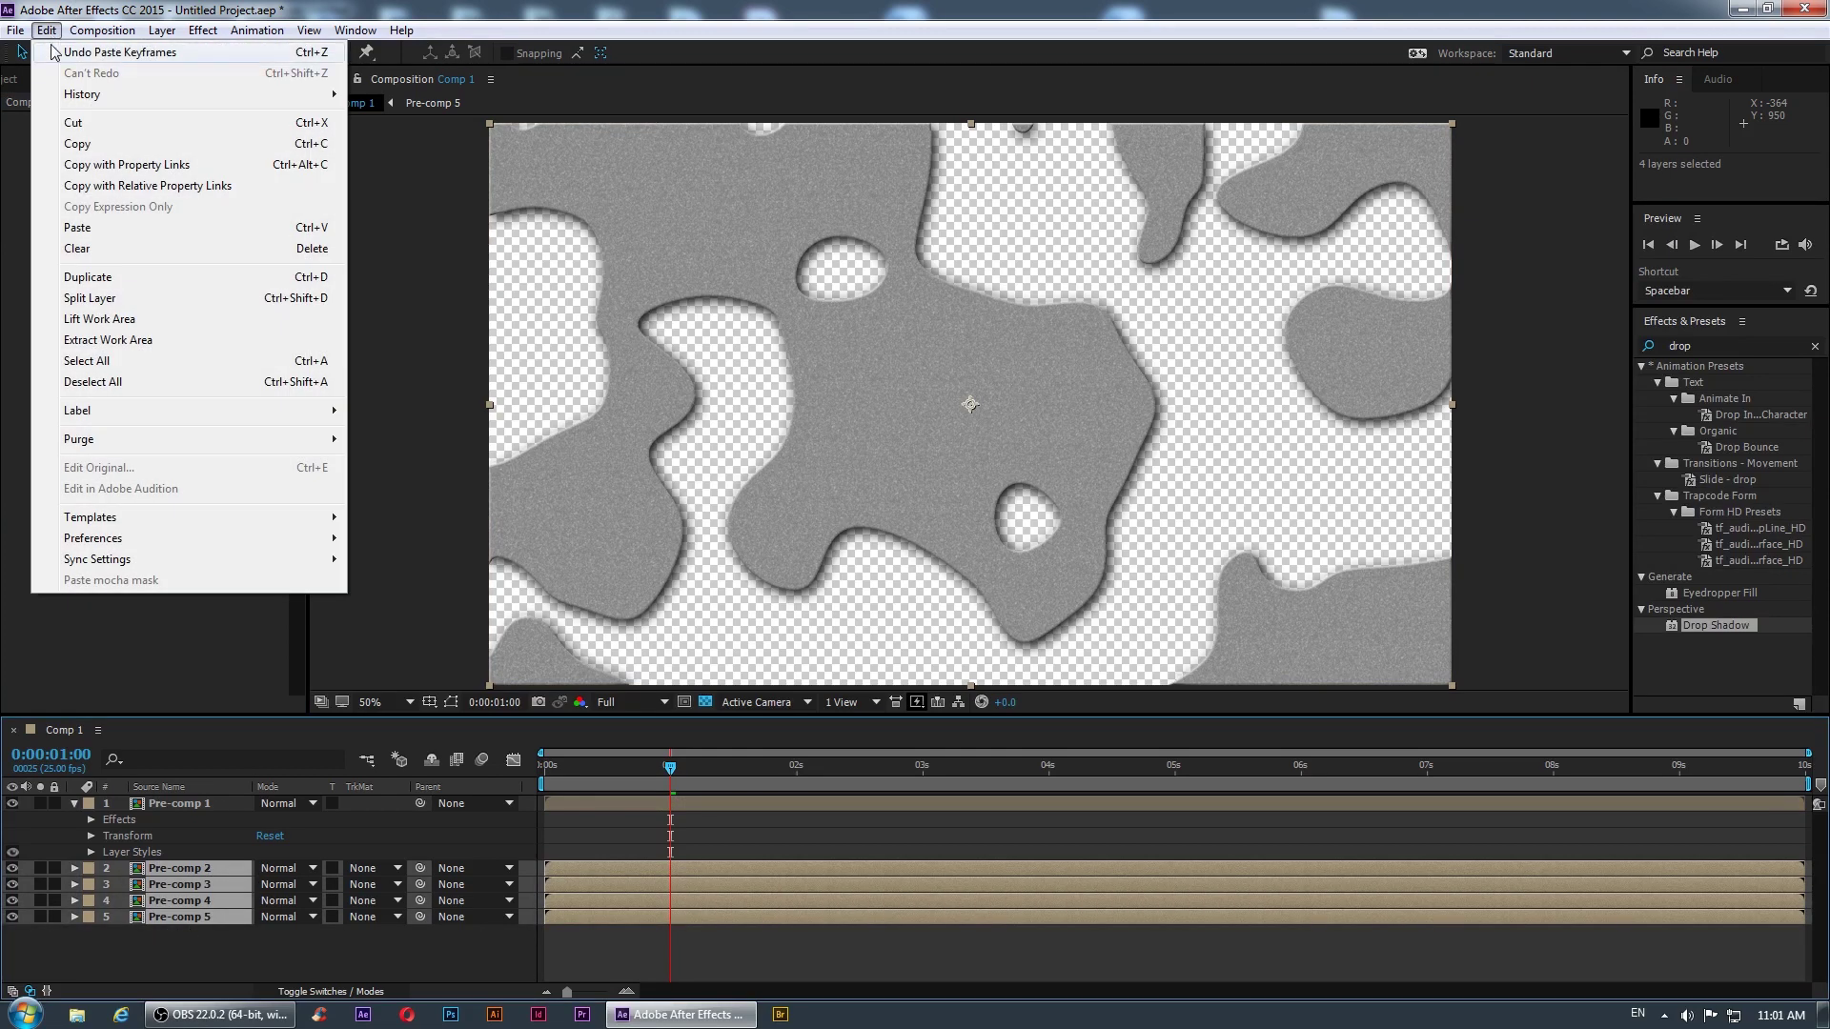
click(84, 229)
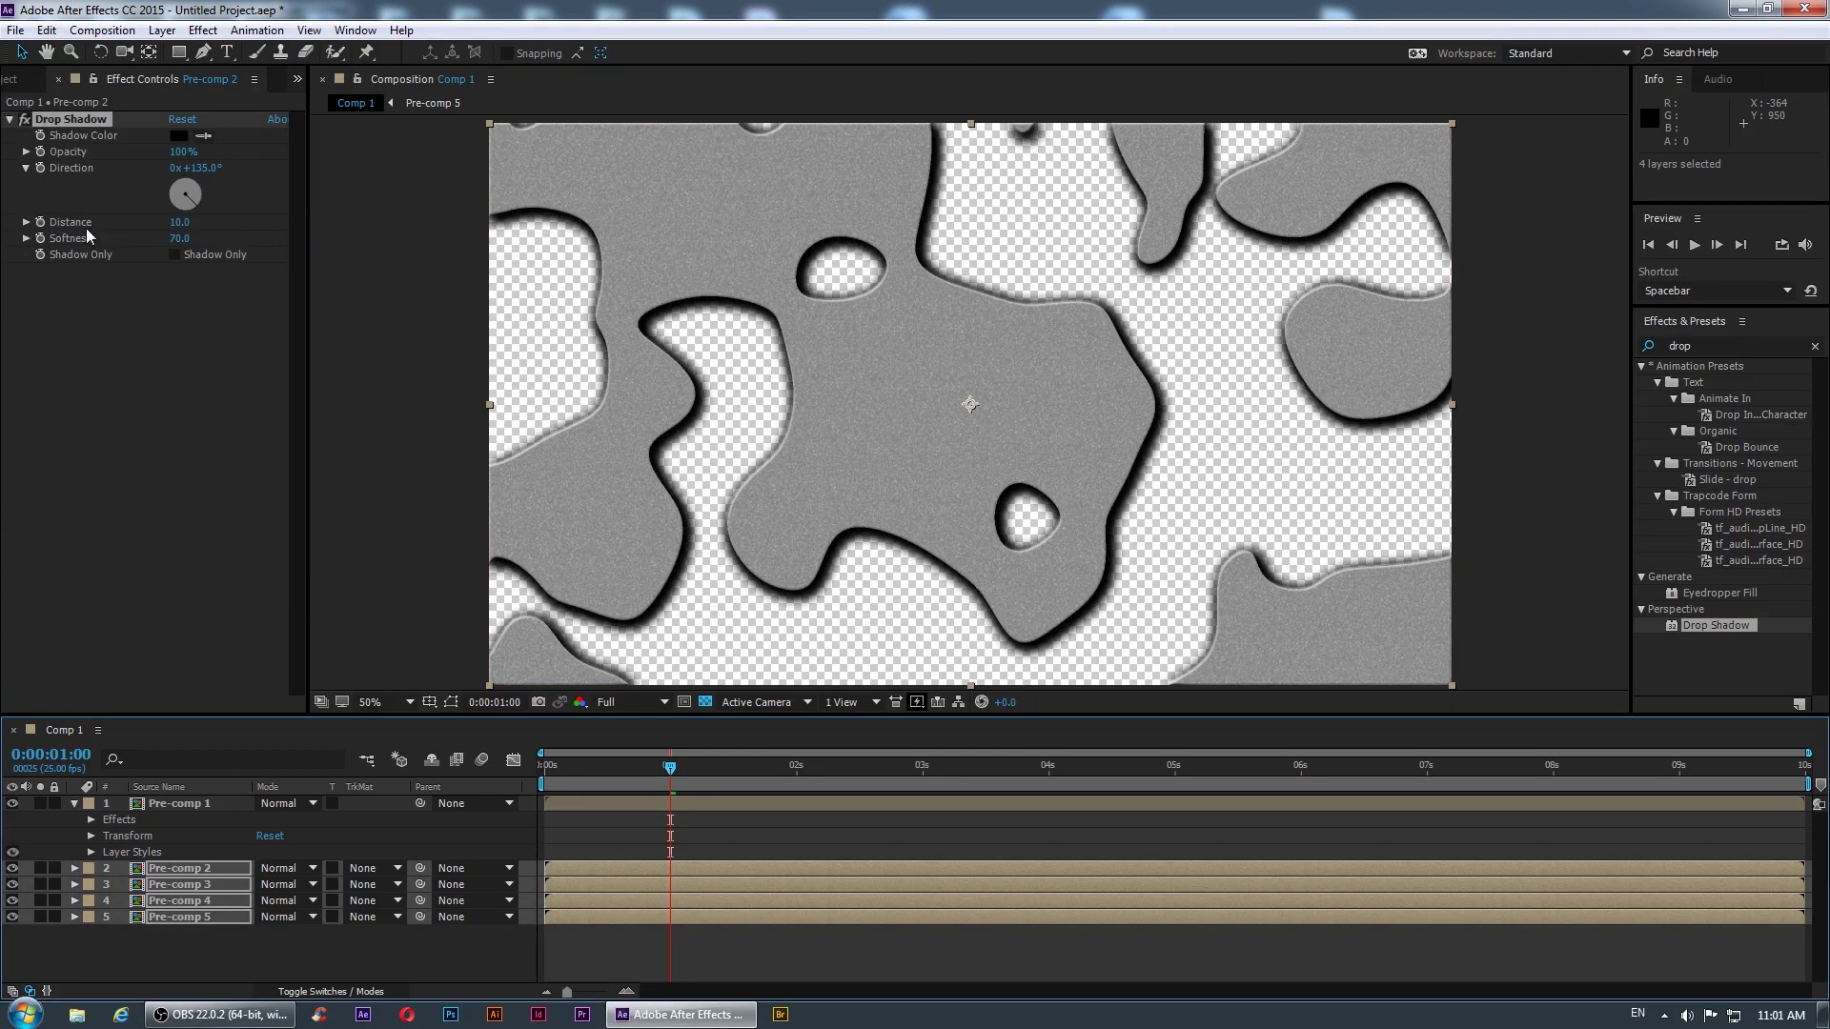
click(799, 947)
key(u)
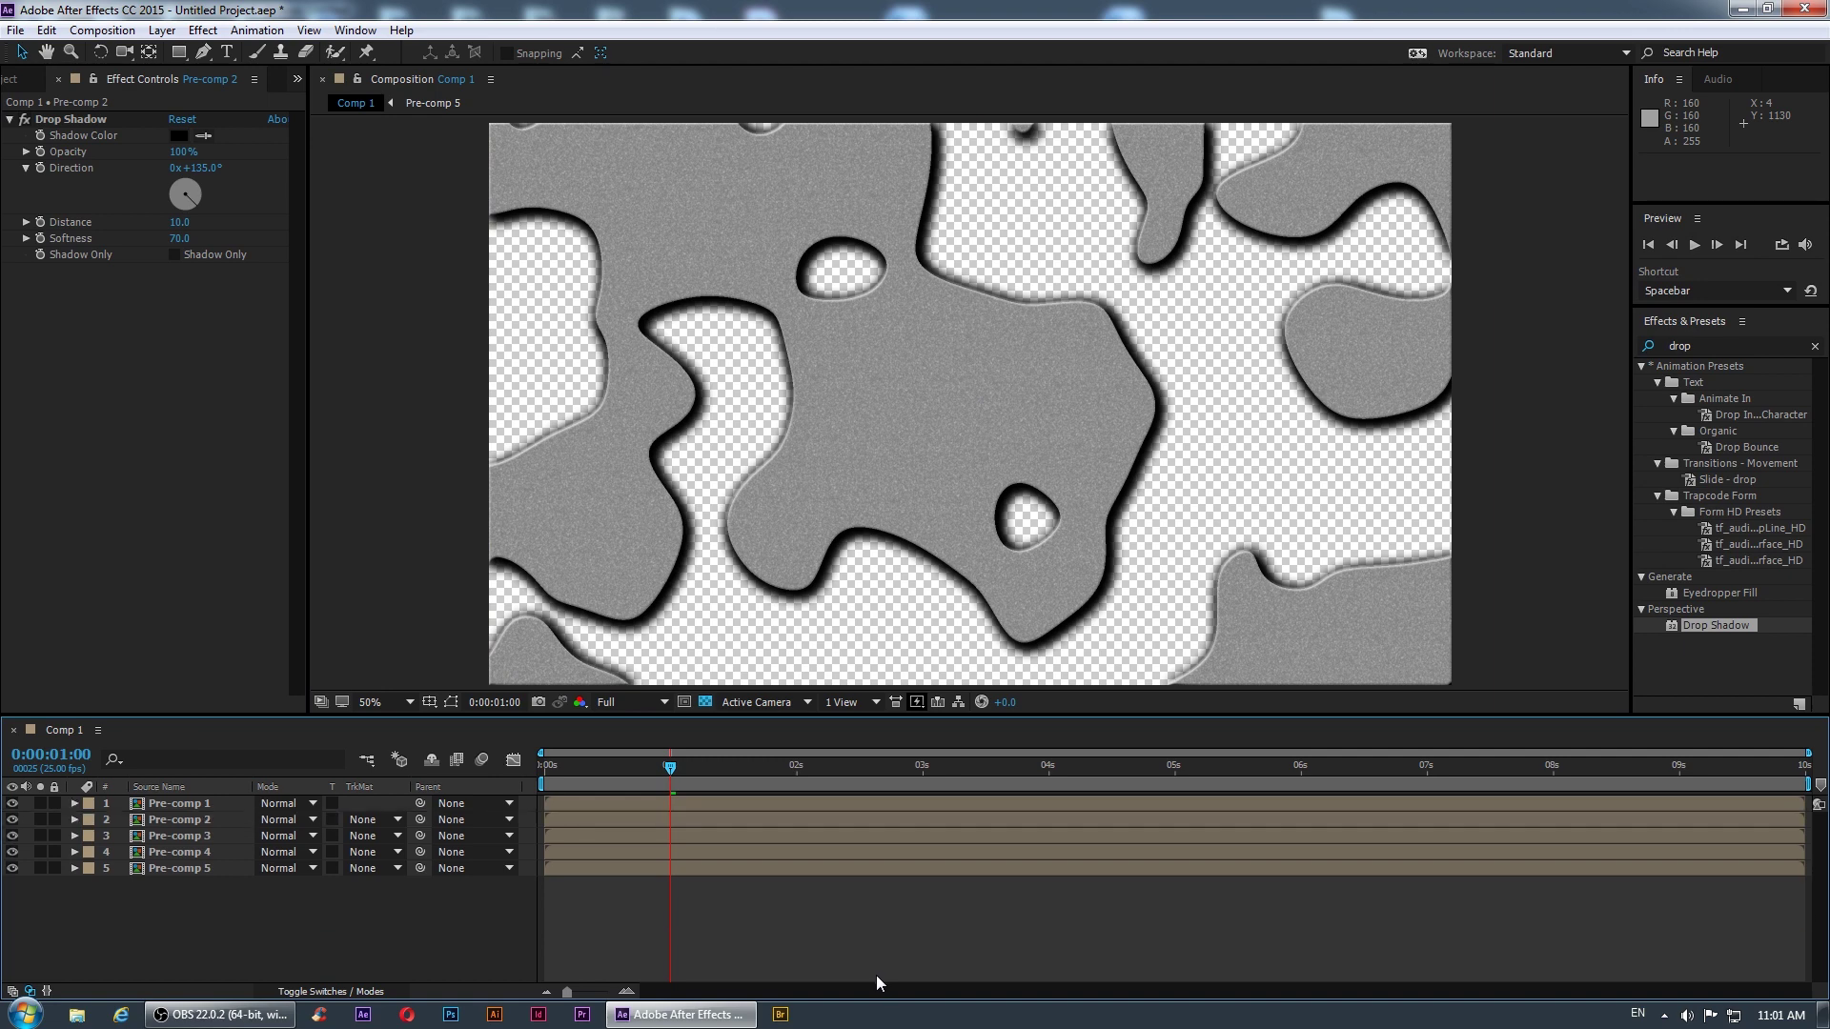
key(comma)
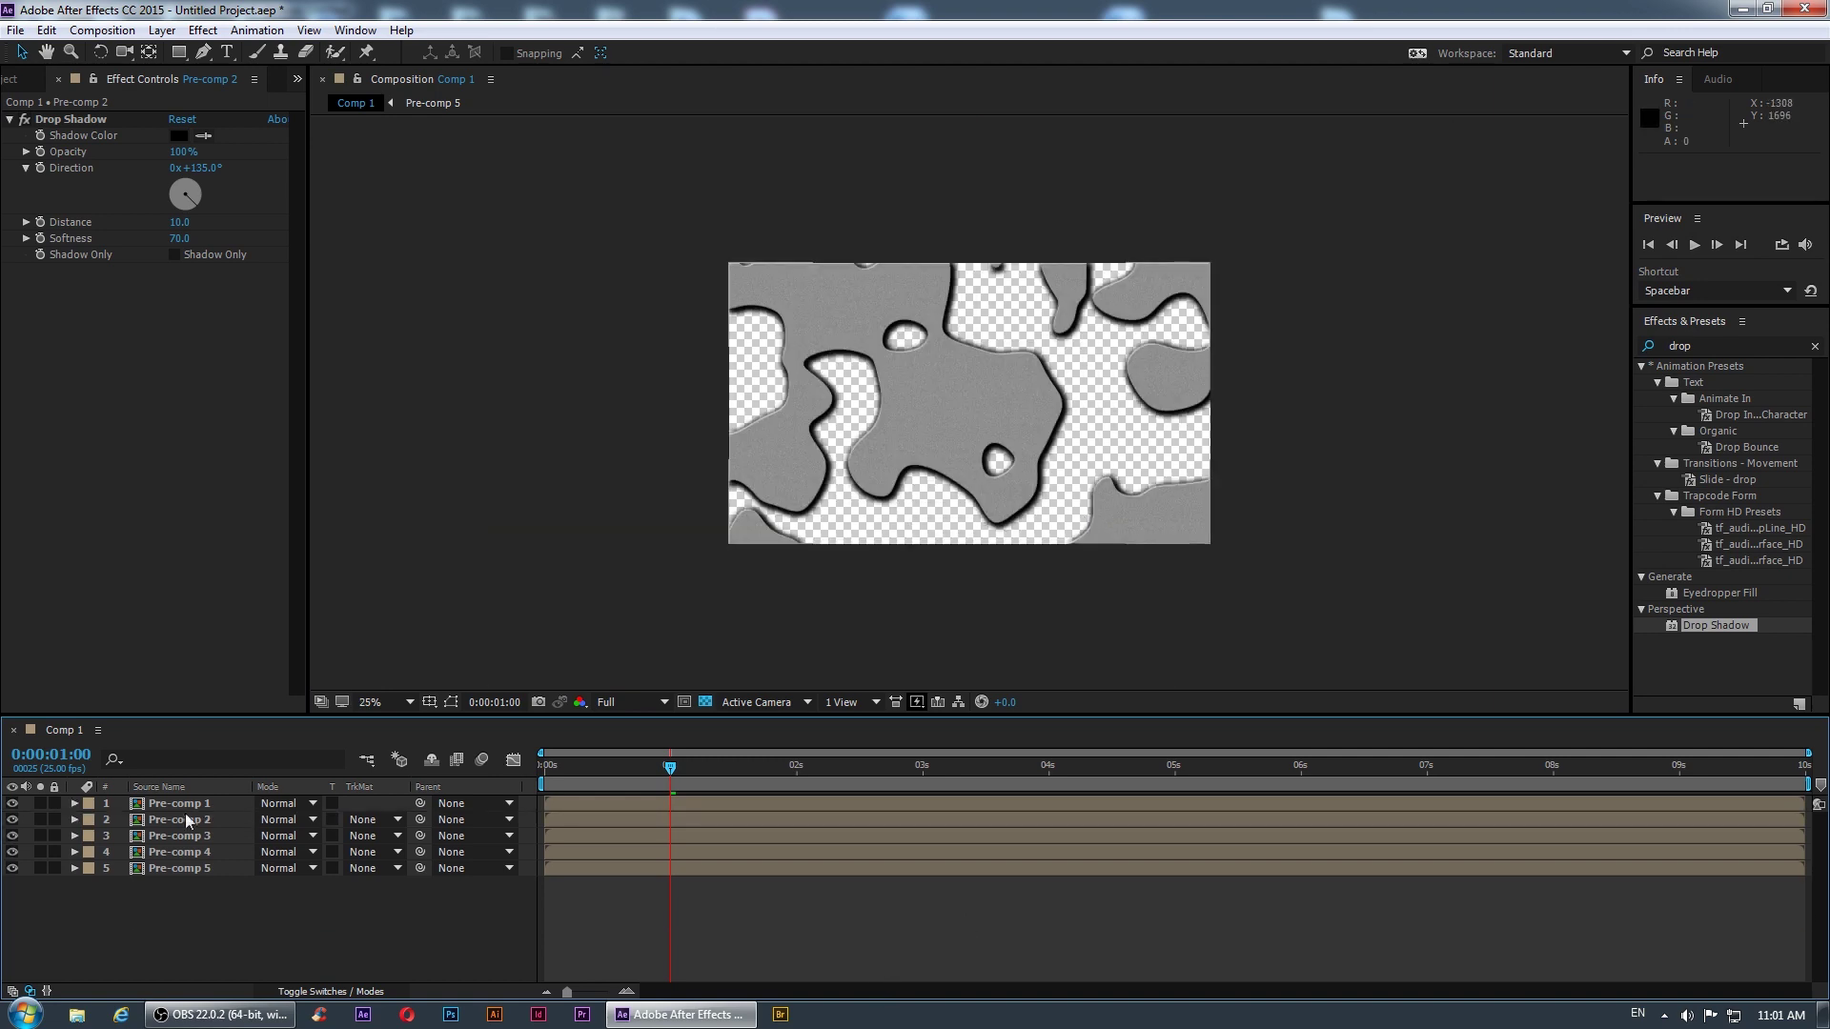
- Set the Fractal Noise Brightness of Gray Solid 1 in Pre-comp 3 to 0
click(208, 835)
double_click(213, 837)
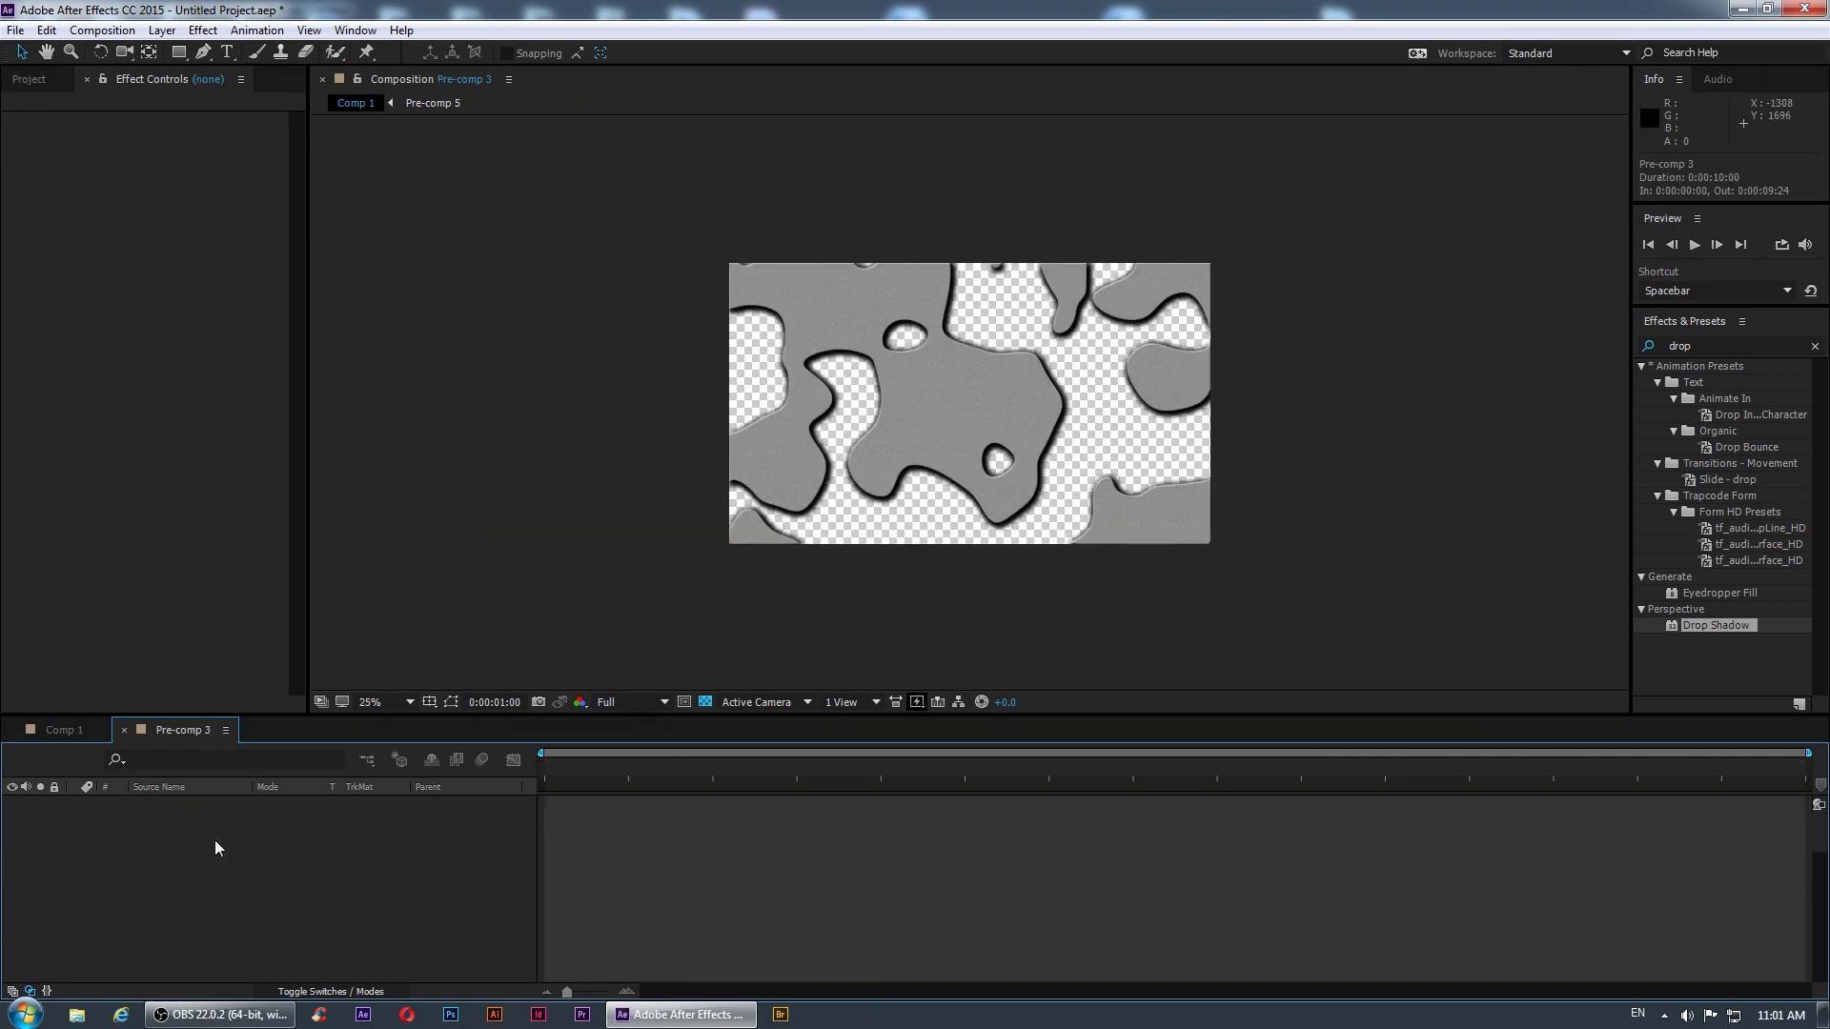
click(222, 805)
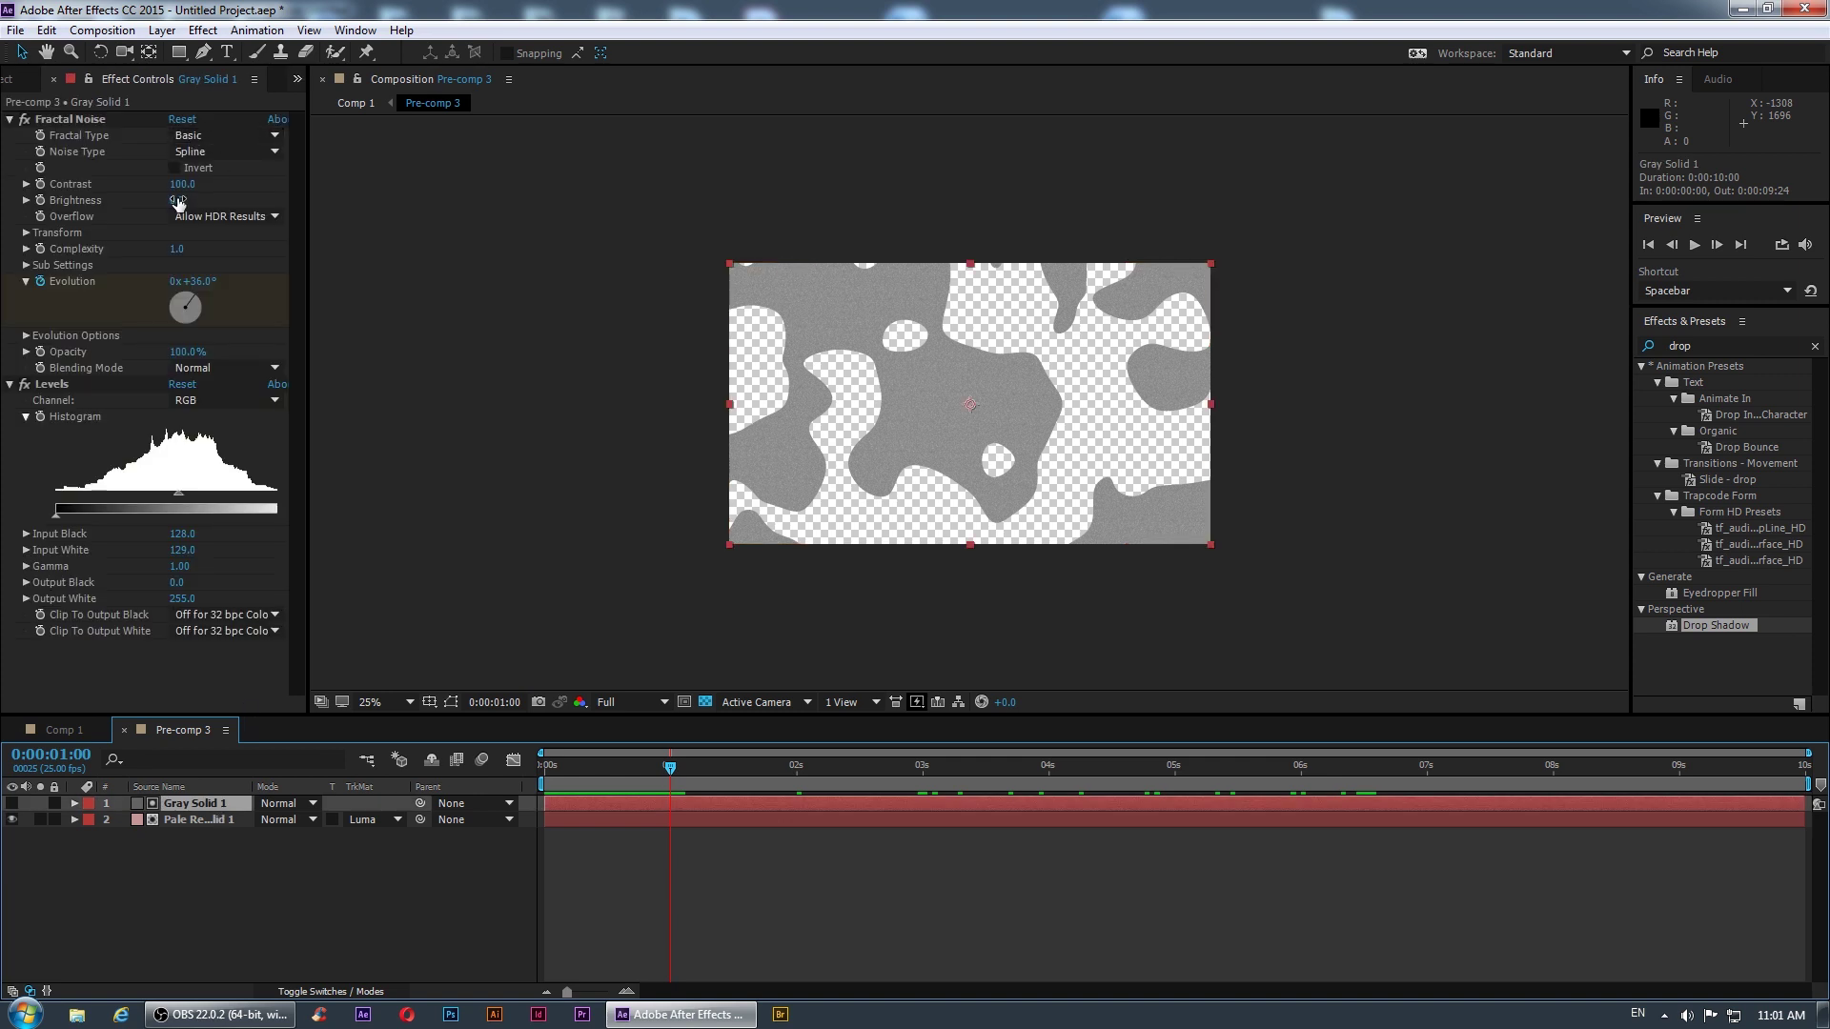
drag(205, 198, 182, 198)
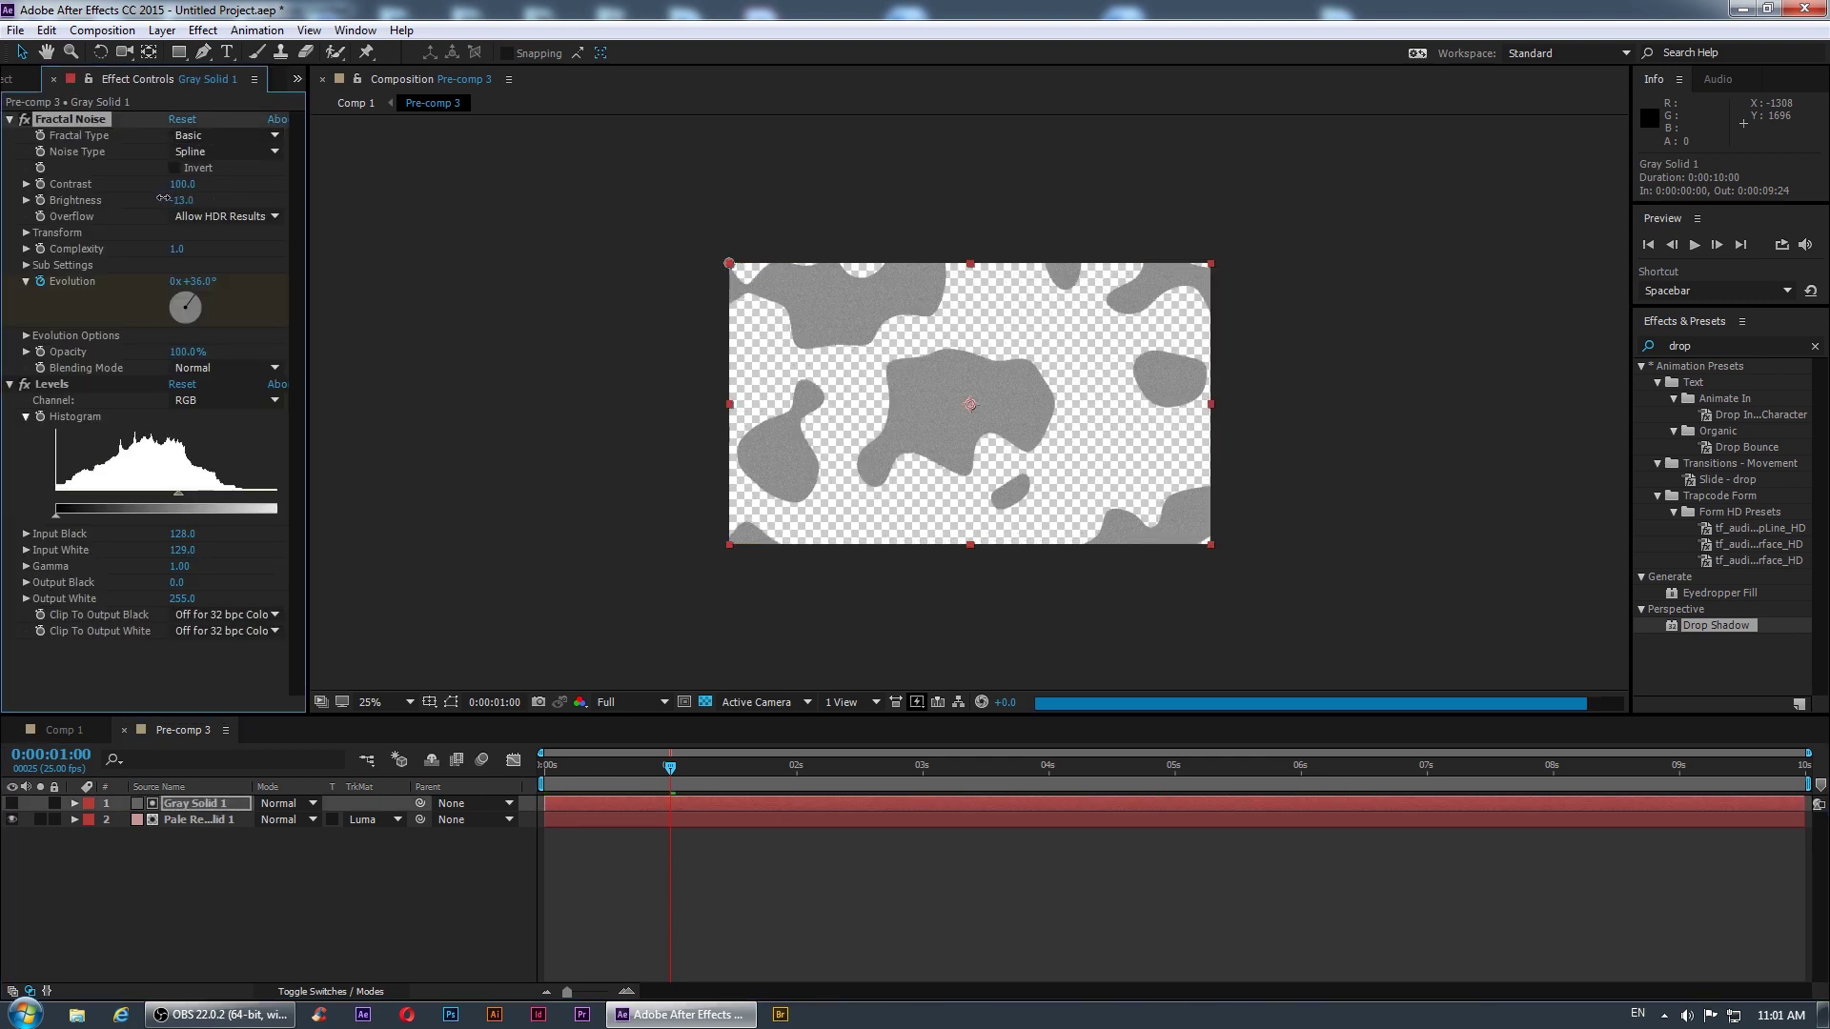
click(179, 200)
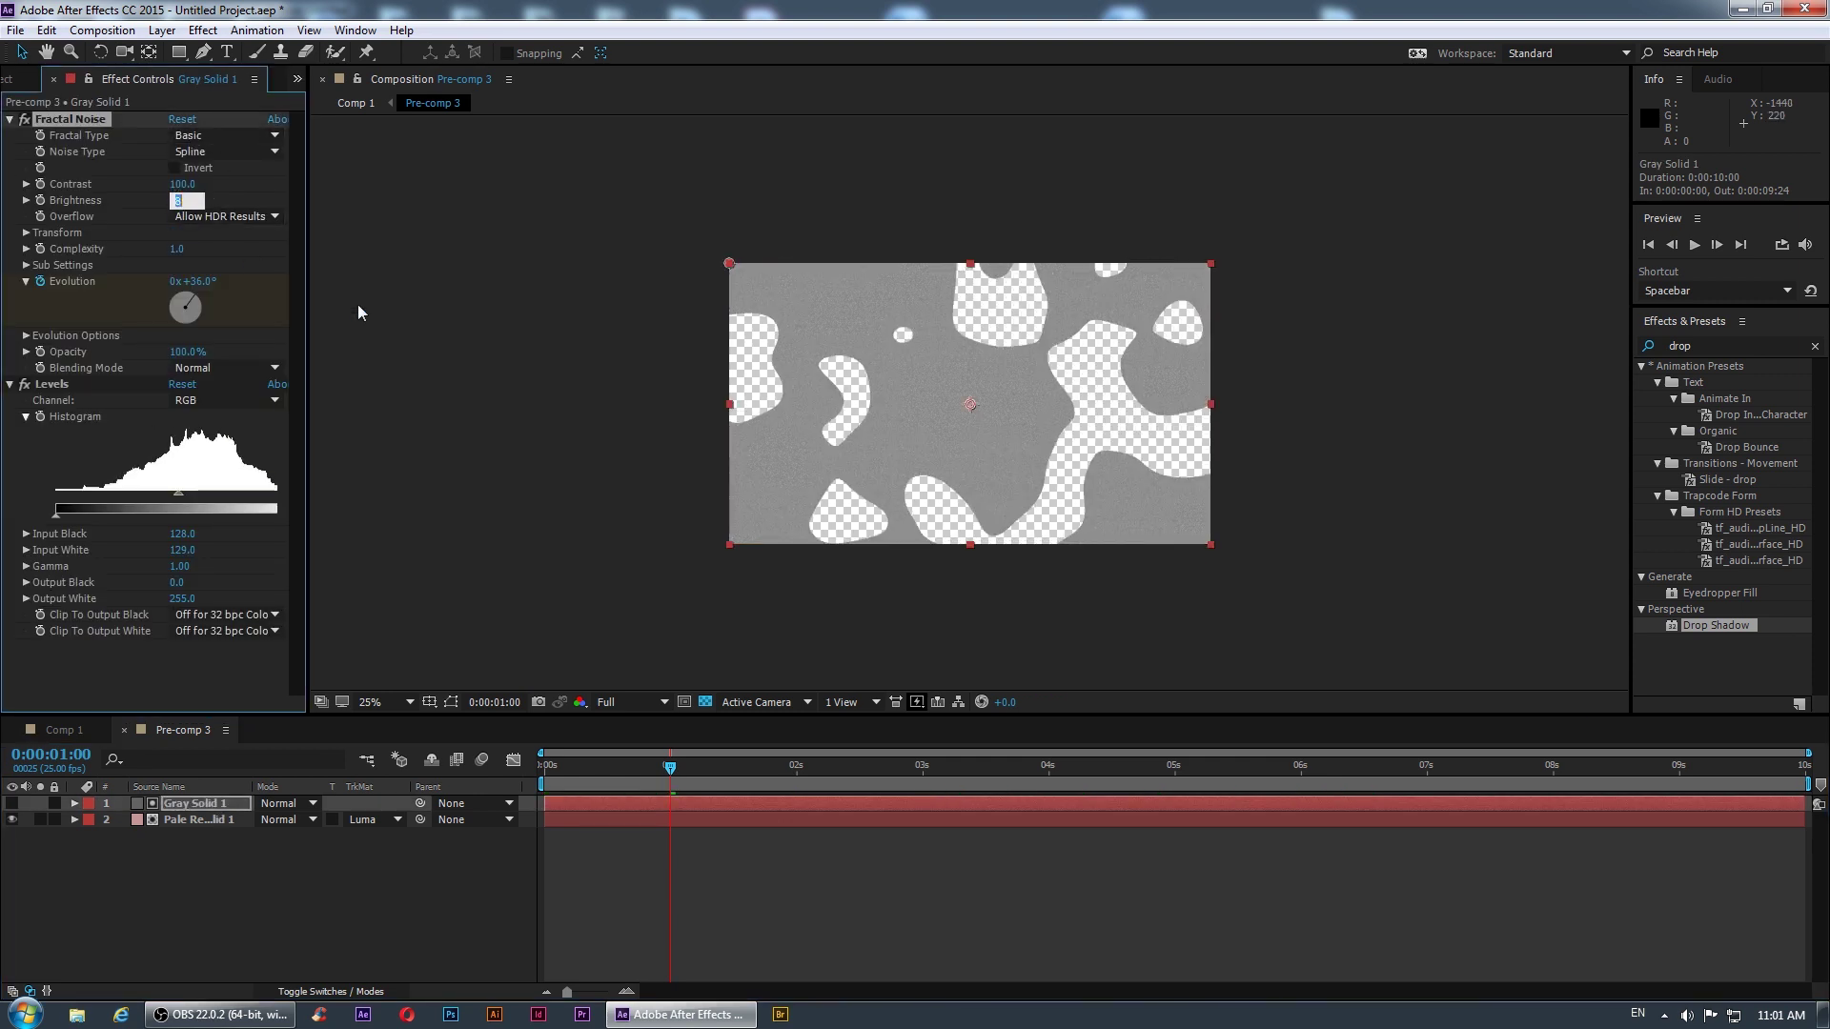
text(0)
key(Return)
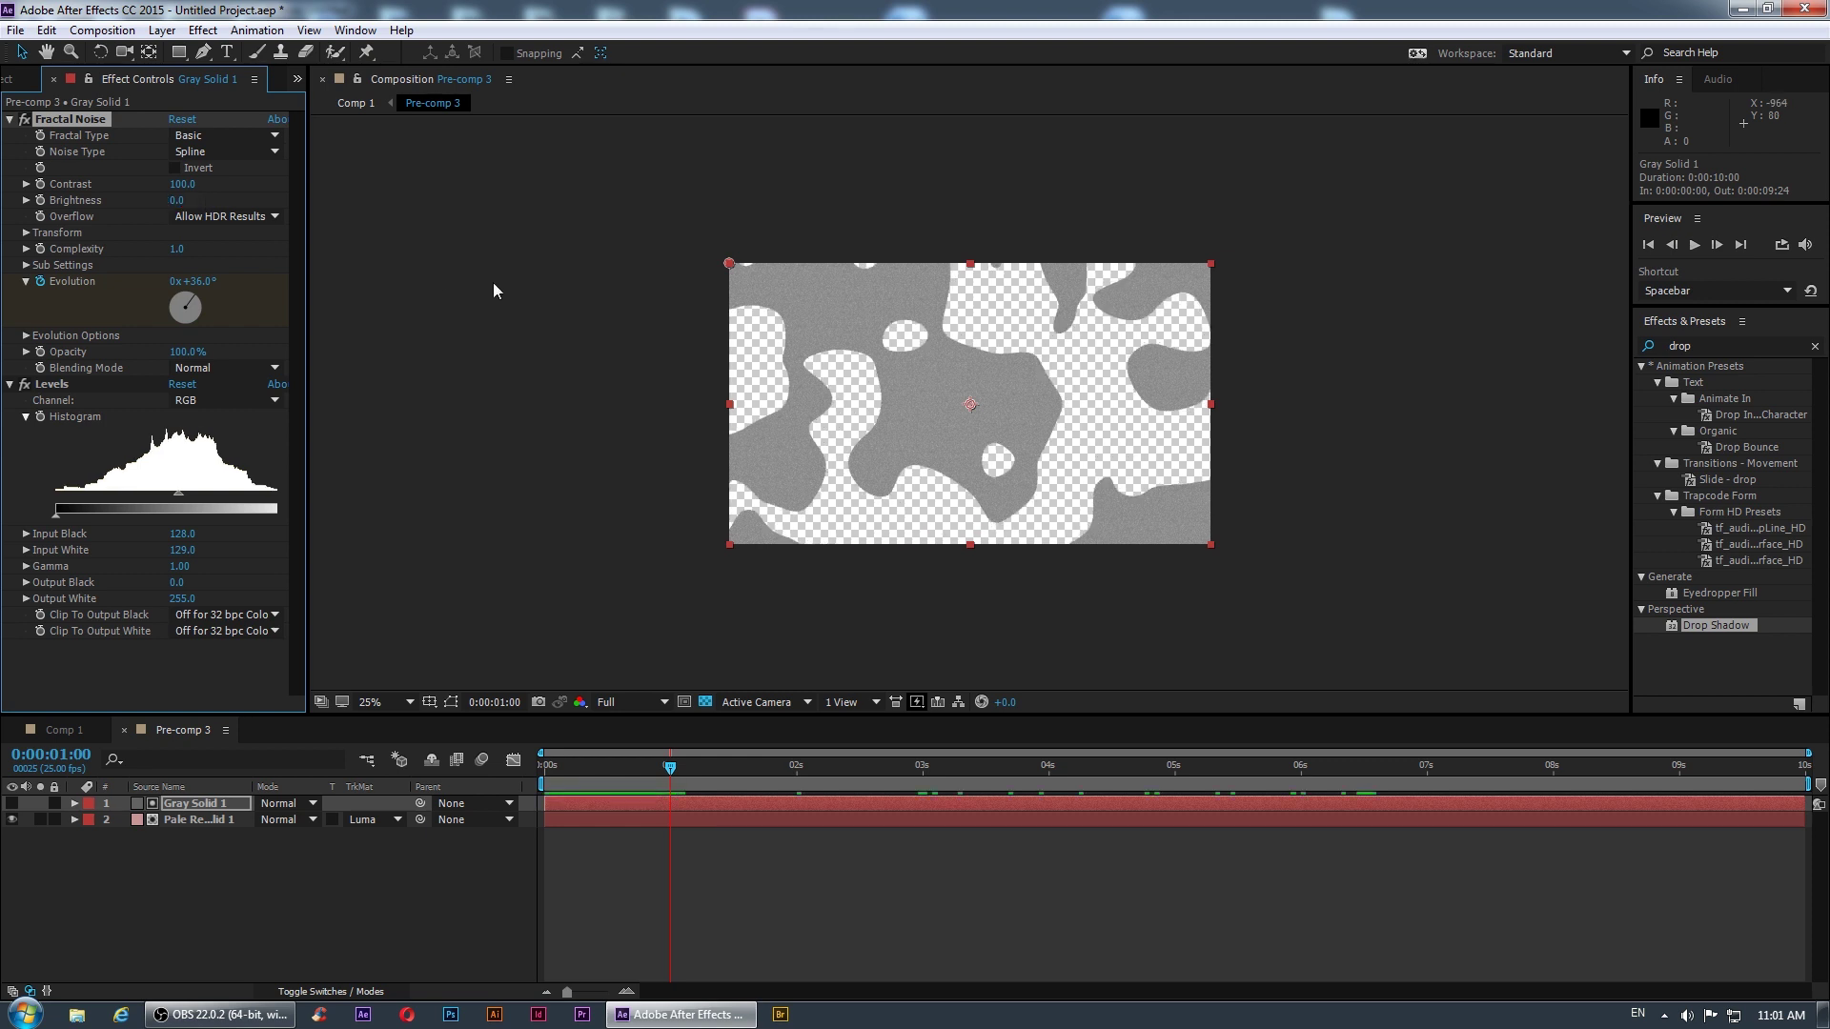
click(292, 887)
click(124, 728)
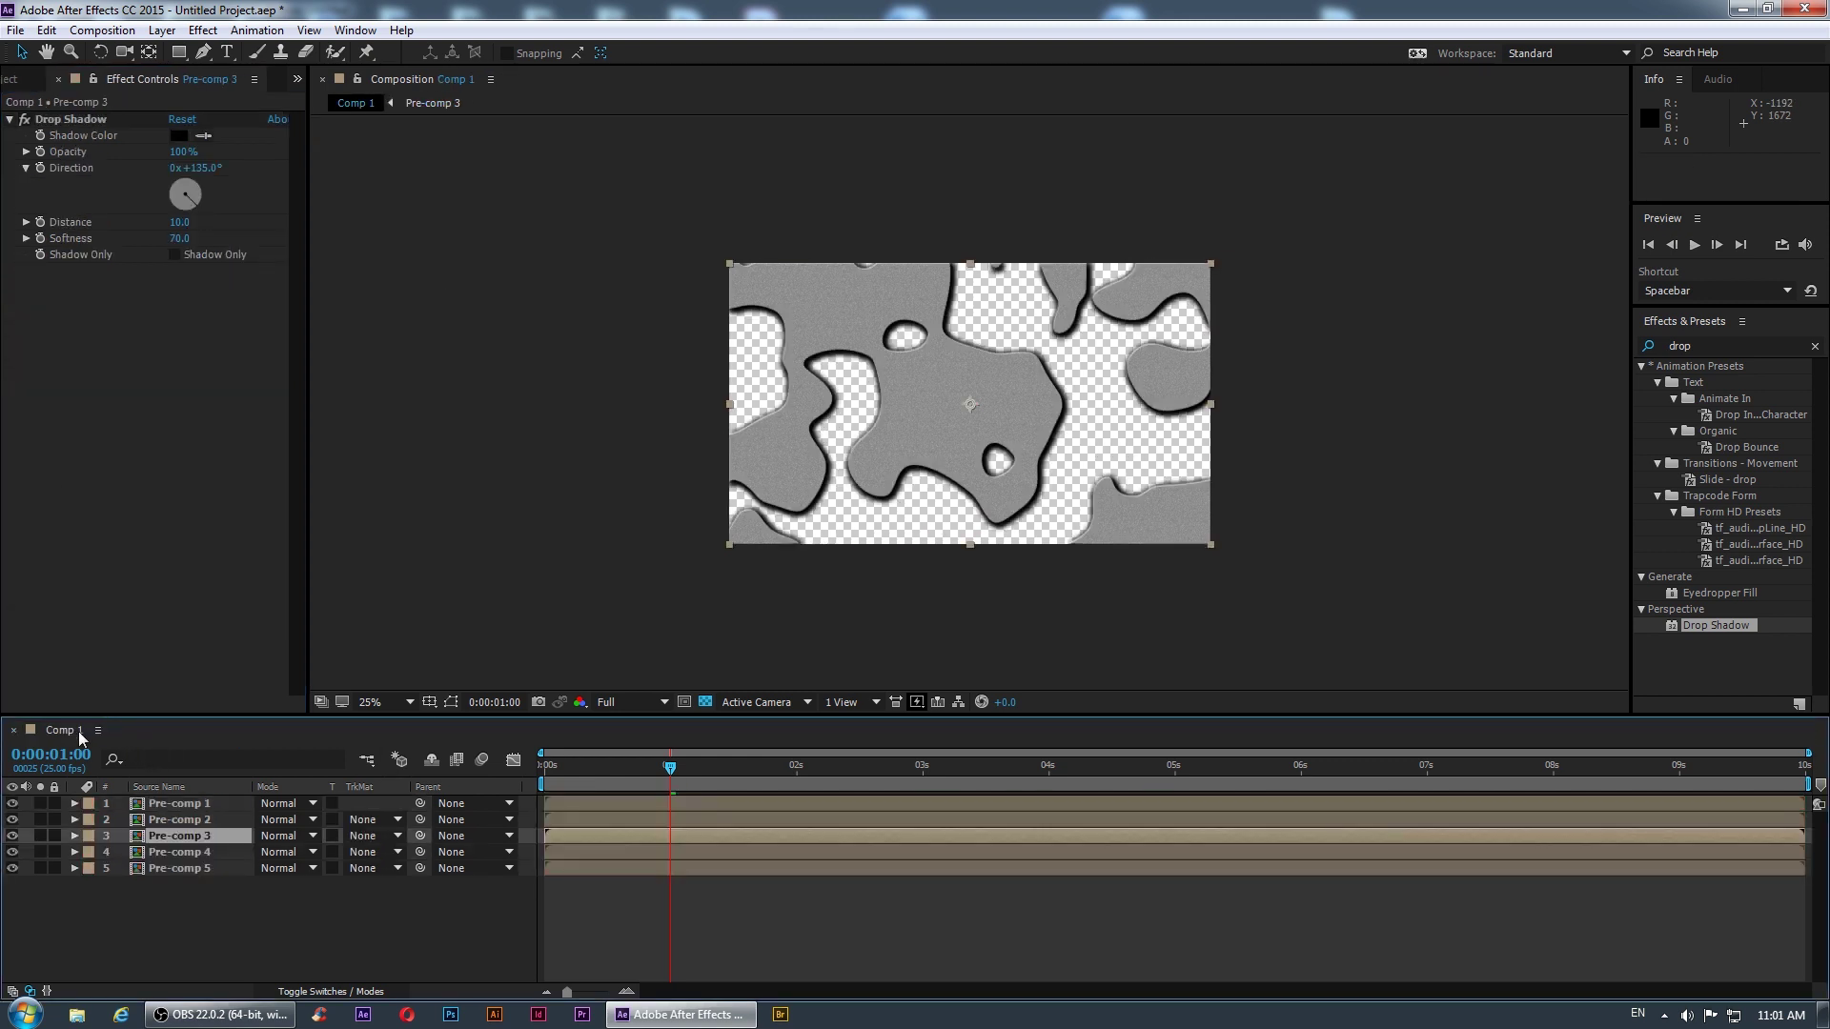
- Set the Fractal Noise Brightness in Pre-comp 2 to -10
click(205, 819)
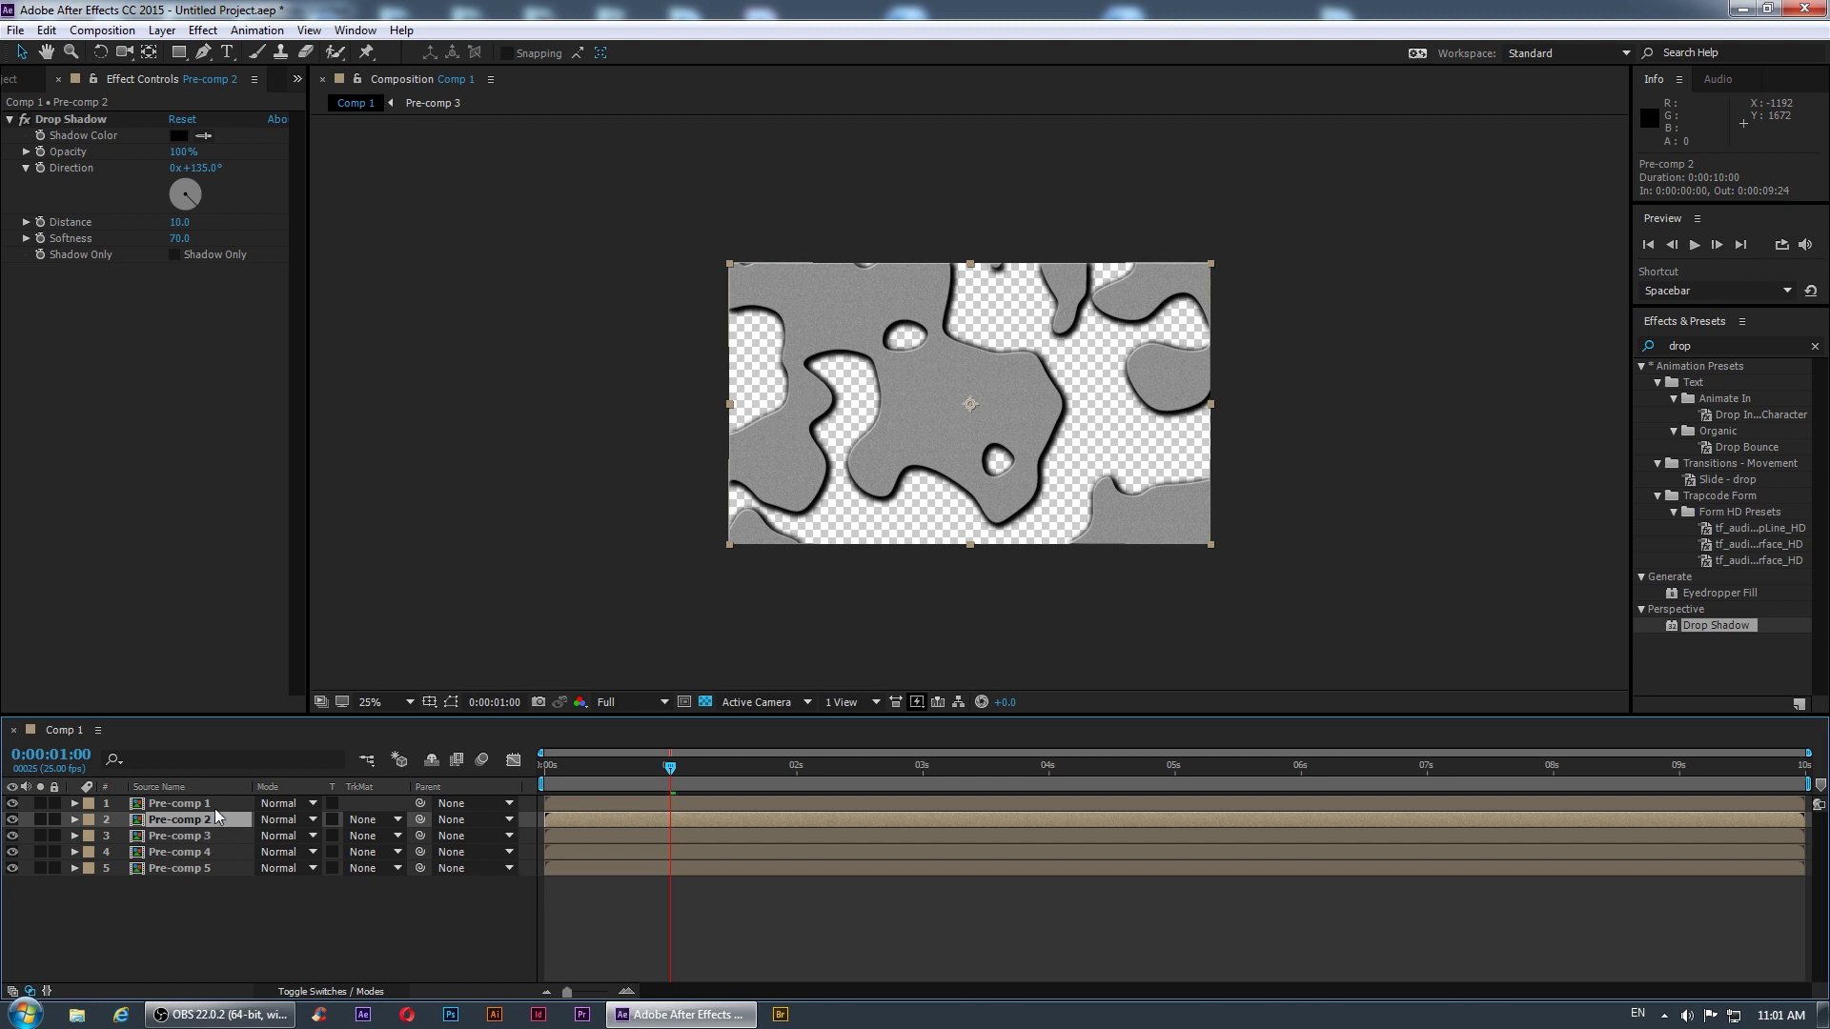
double_click(214, 819)
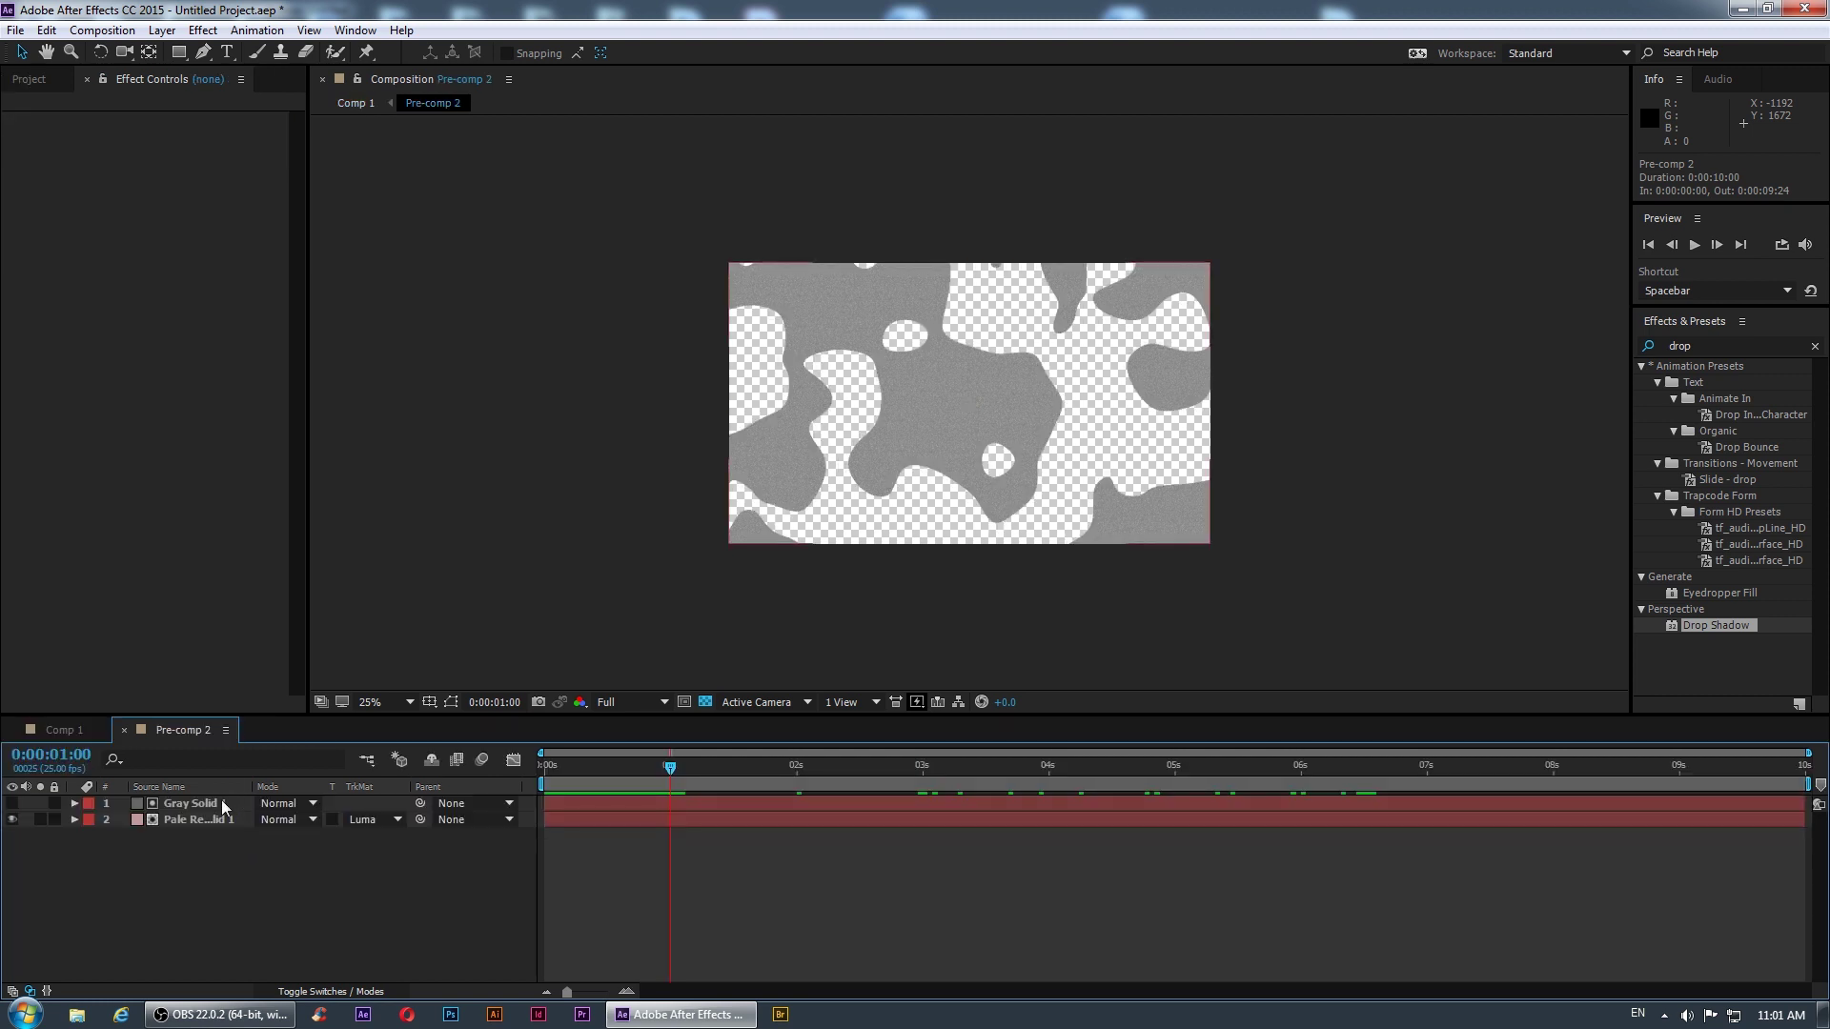
click(227, 815)
click(227, 809)
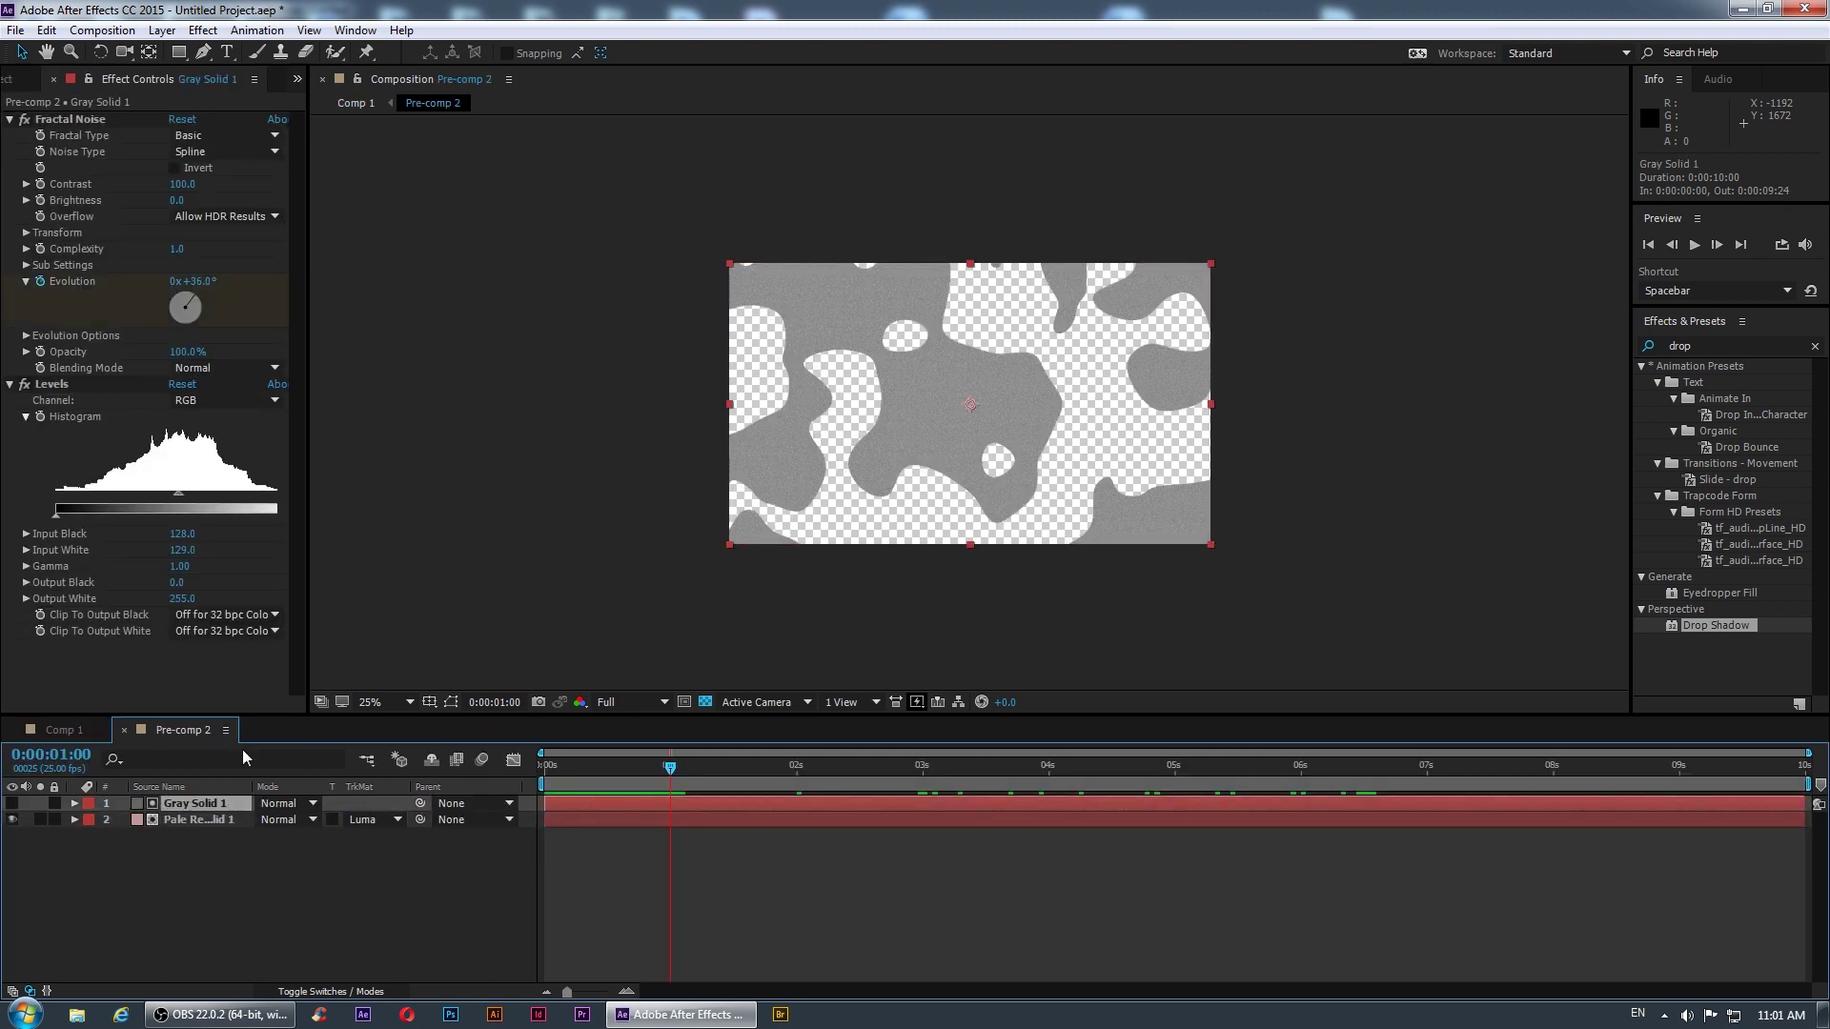
click(176, 200)
text(-10)
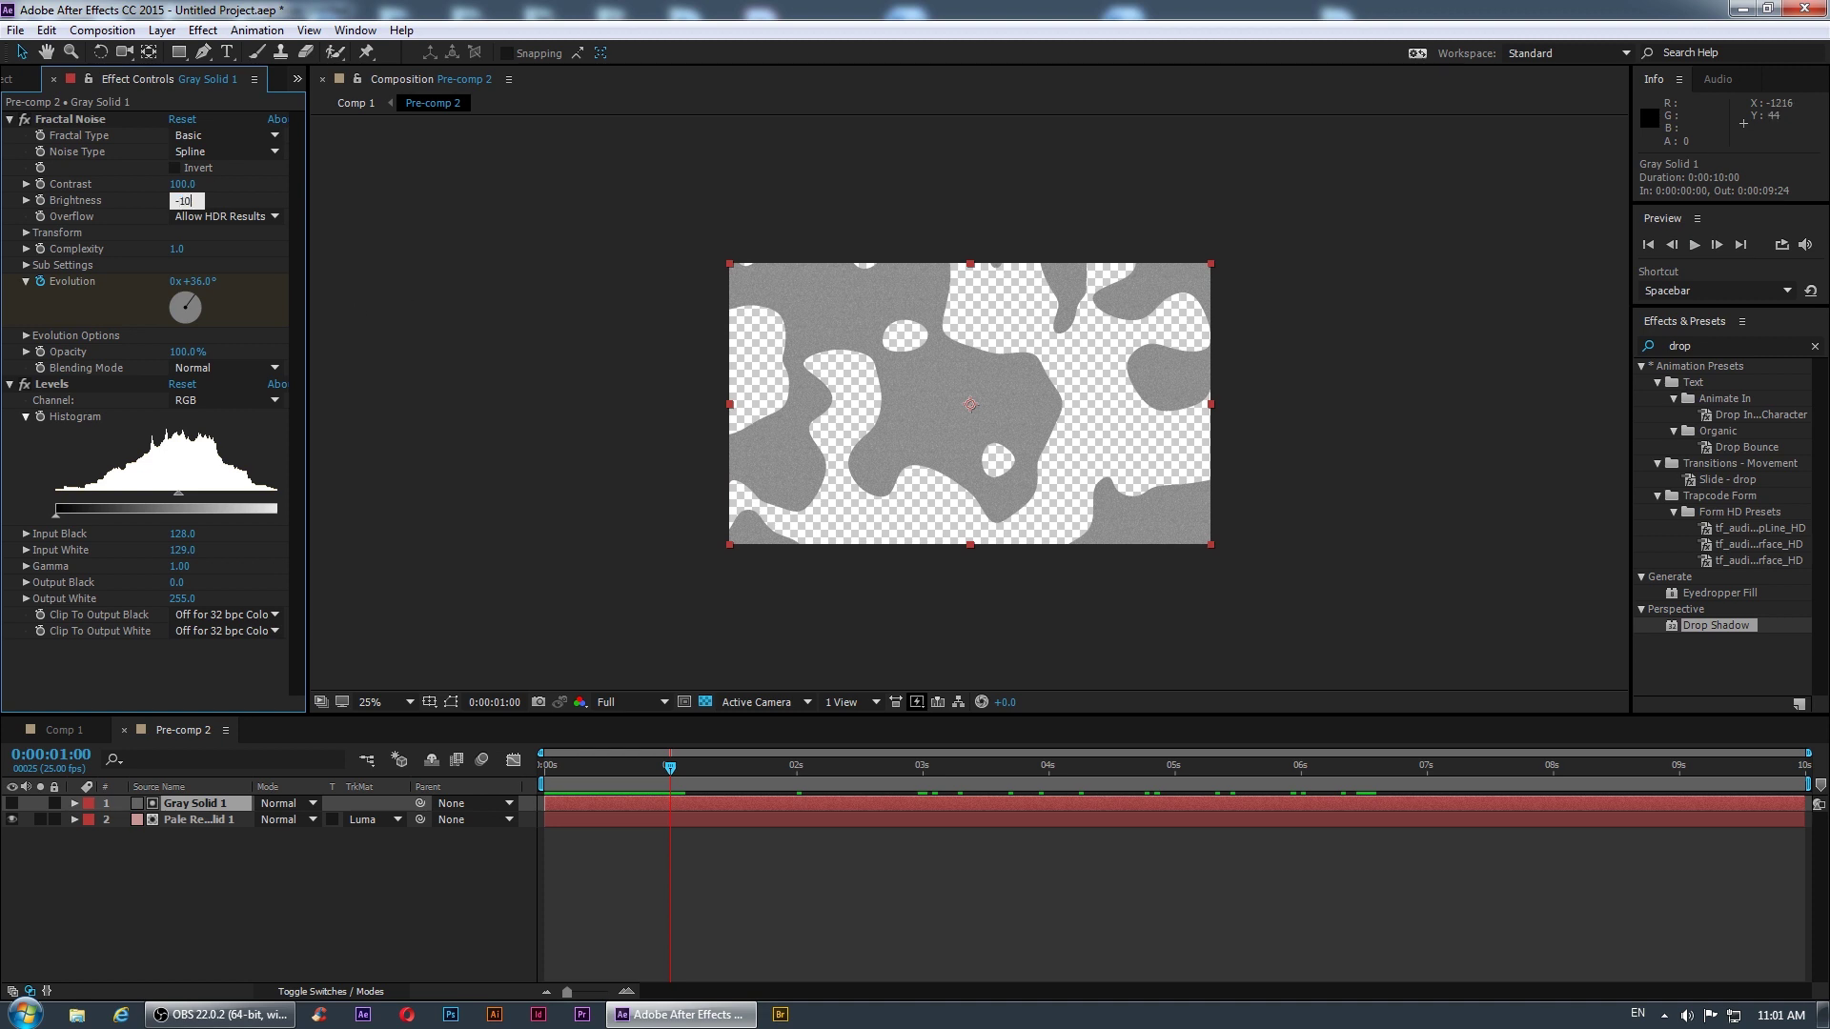
key(Return)
click(169, 742)
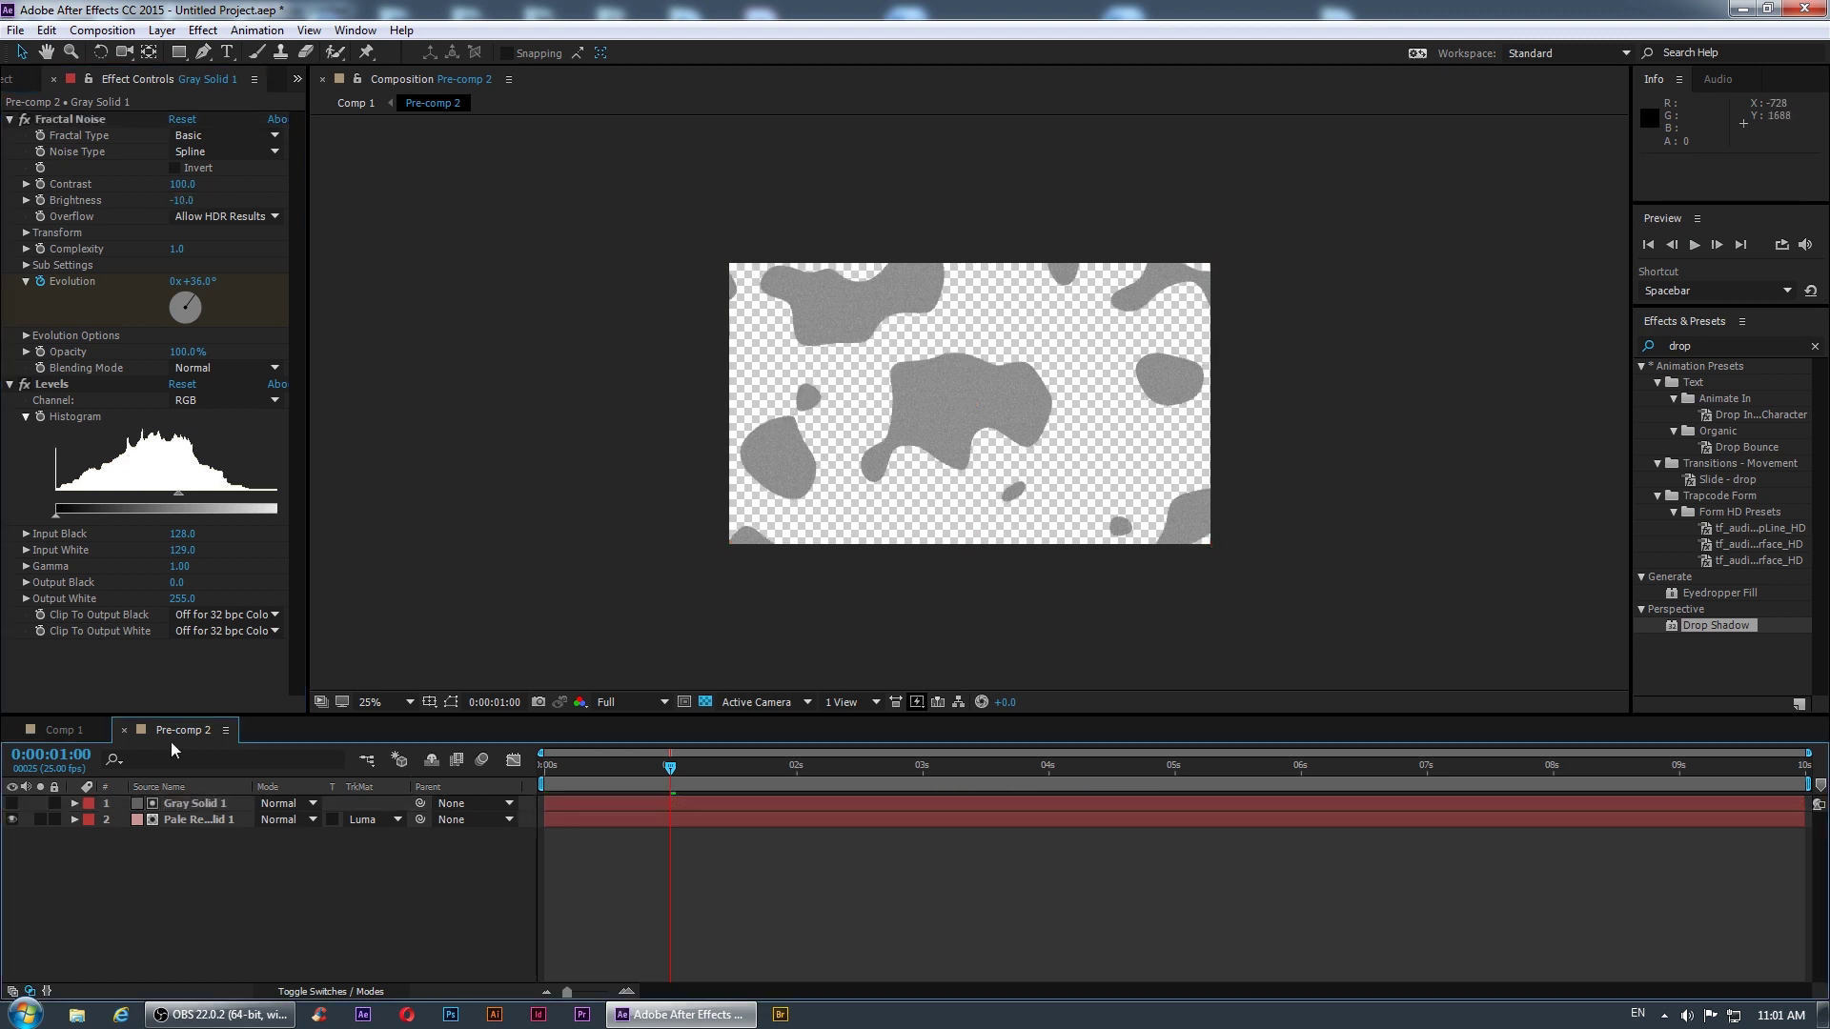
click(124, 728)
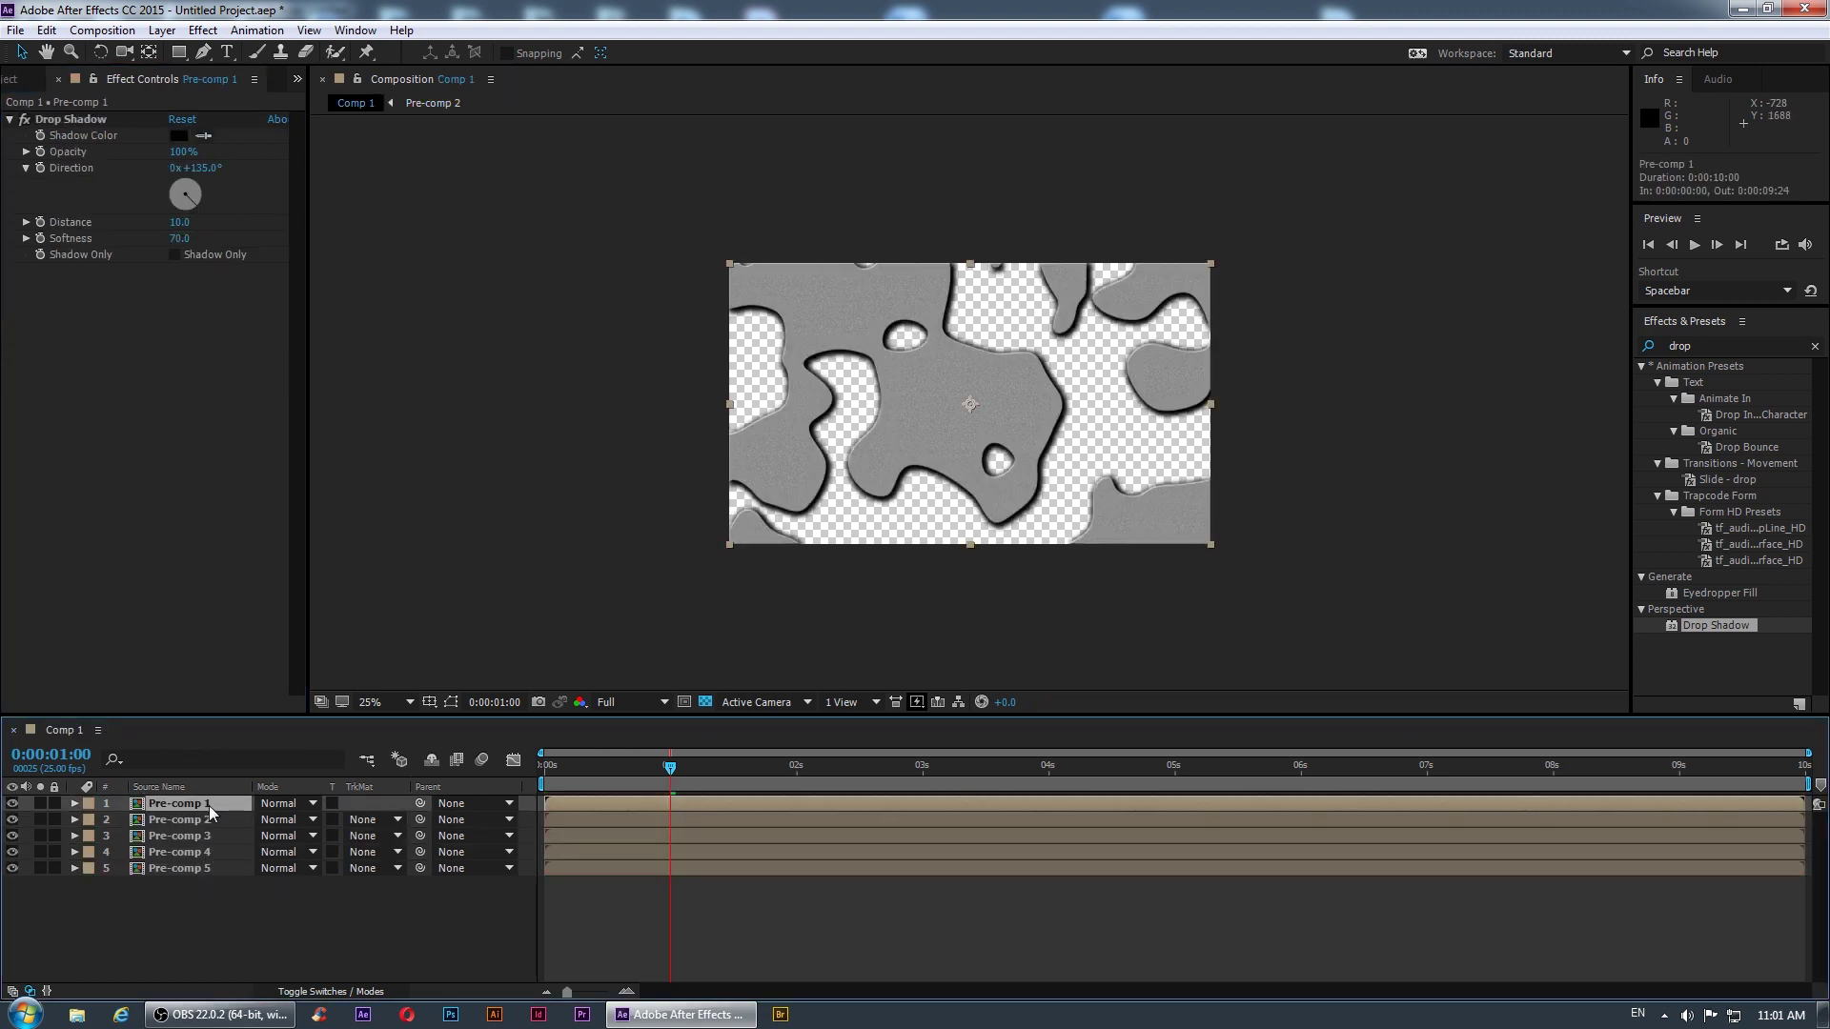
- Set the Fractal Noise Brightness in Pre-comp 1 to -20 and zoom Comp 1 to 50%
double_click(209, 805)
click(205, 803)
click(181, 200)
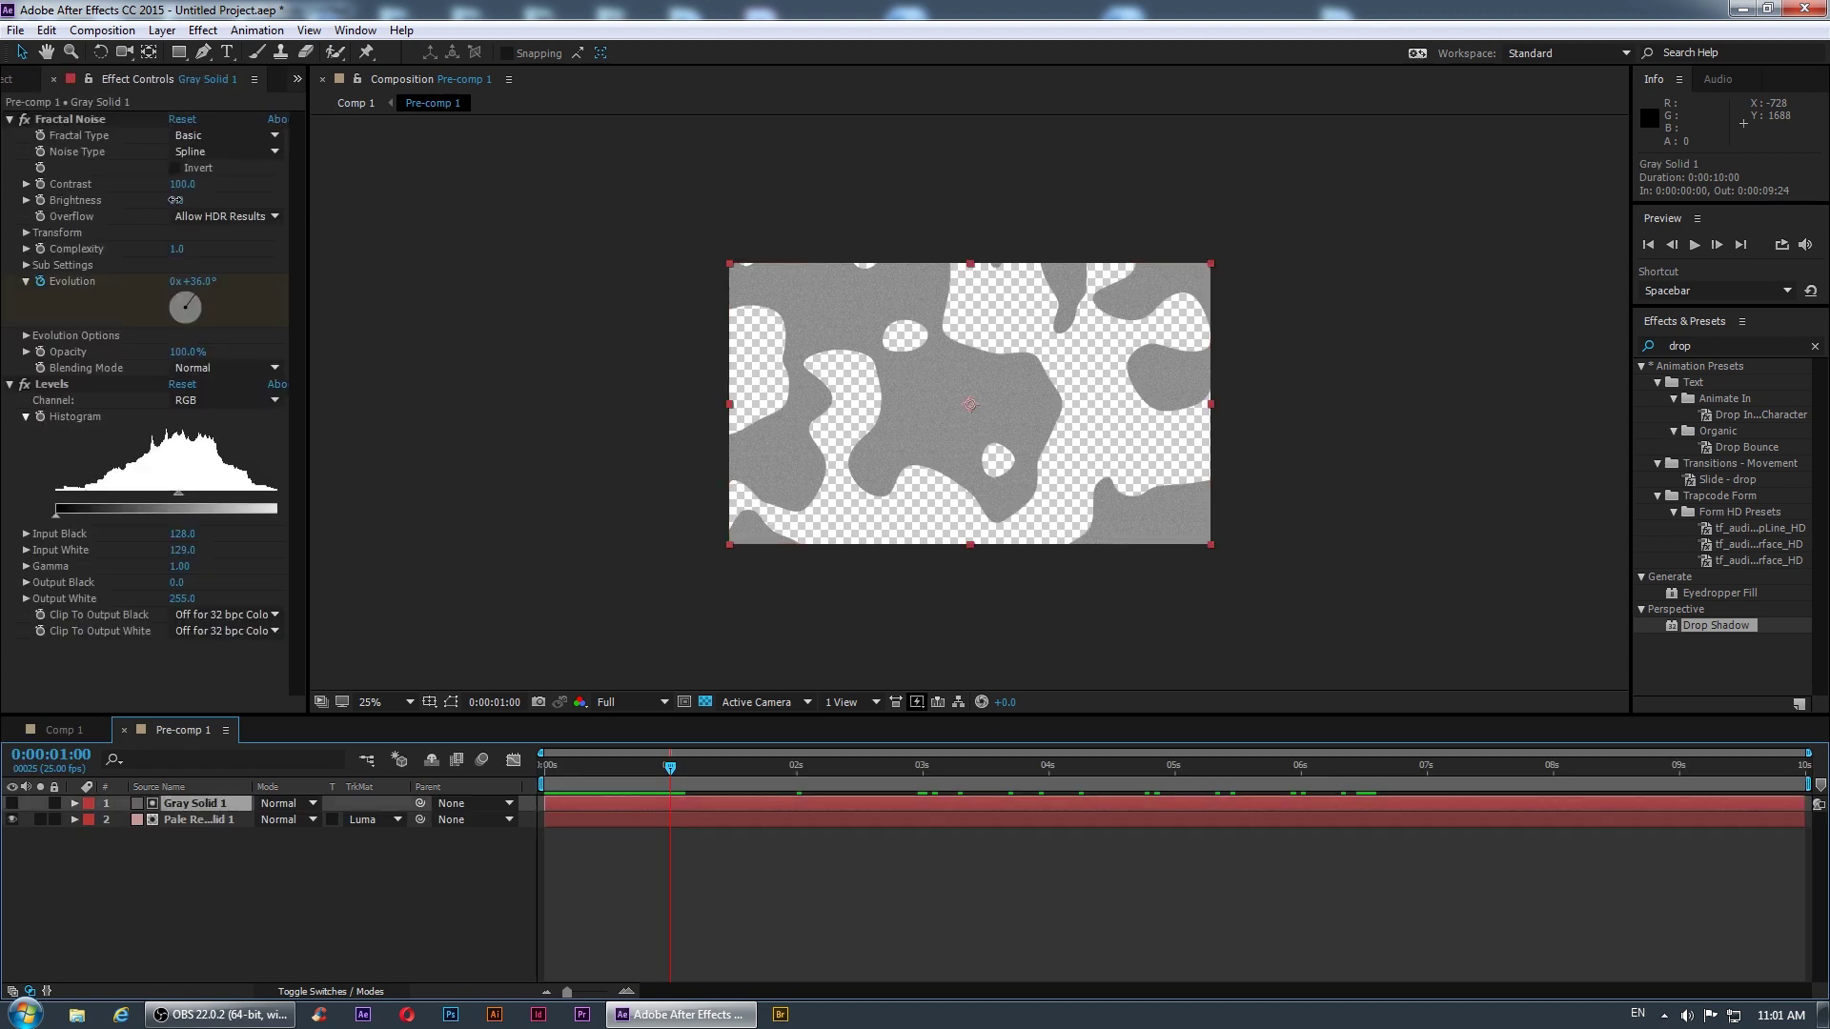
text(-20)
key(Return)
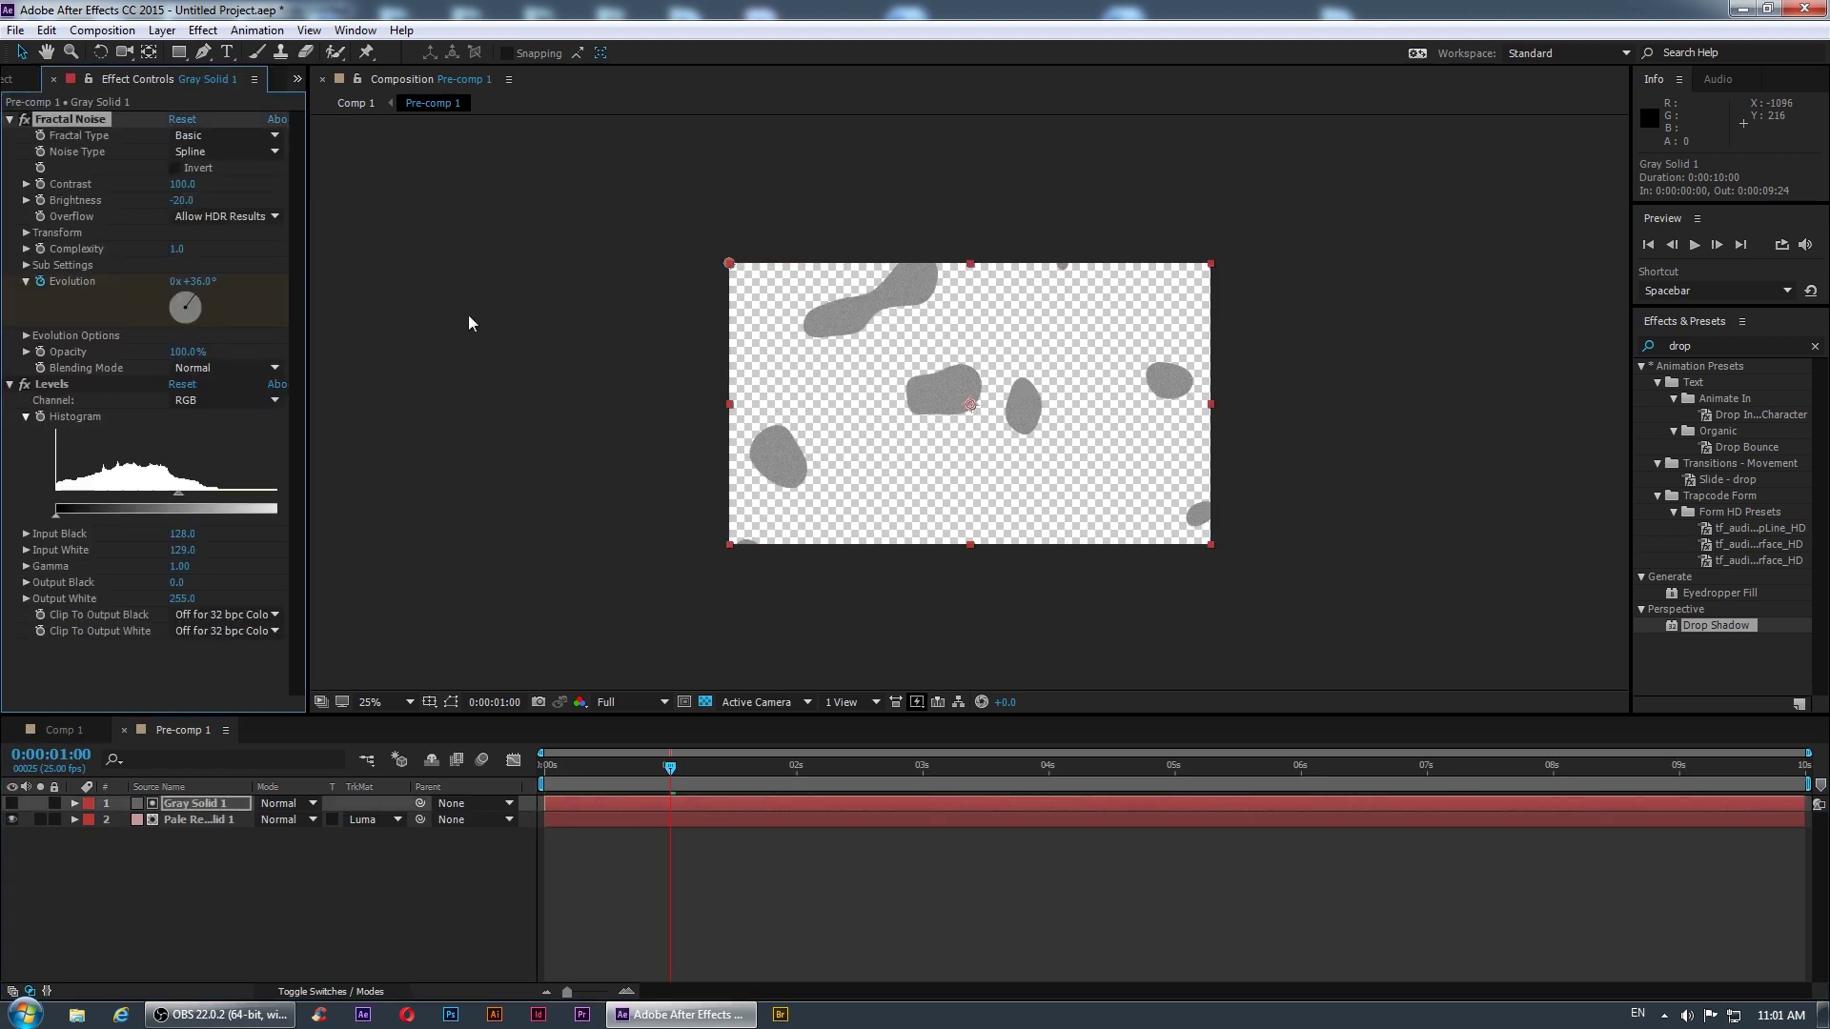
click(124, 729)
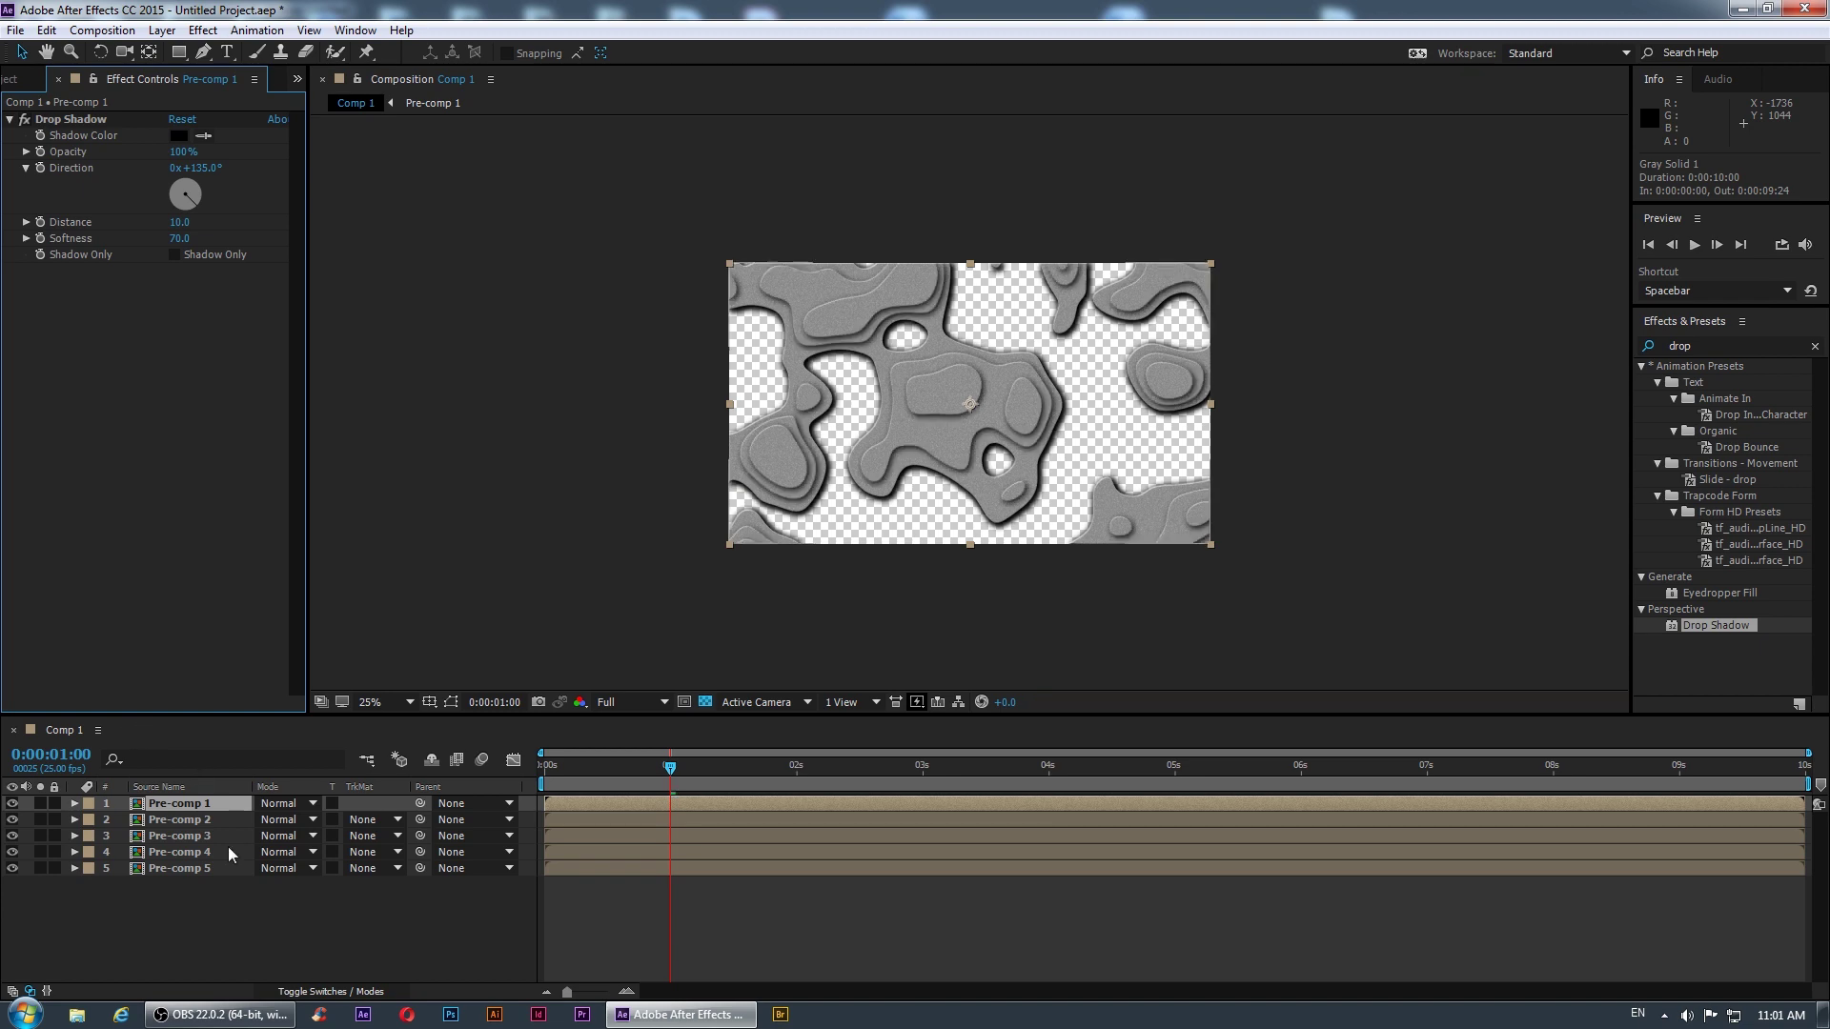
click(425, 940)
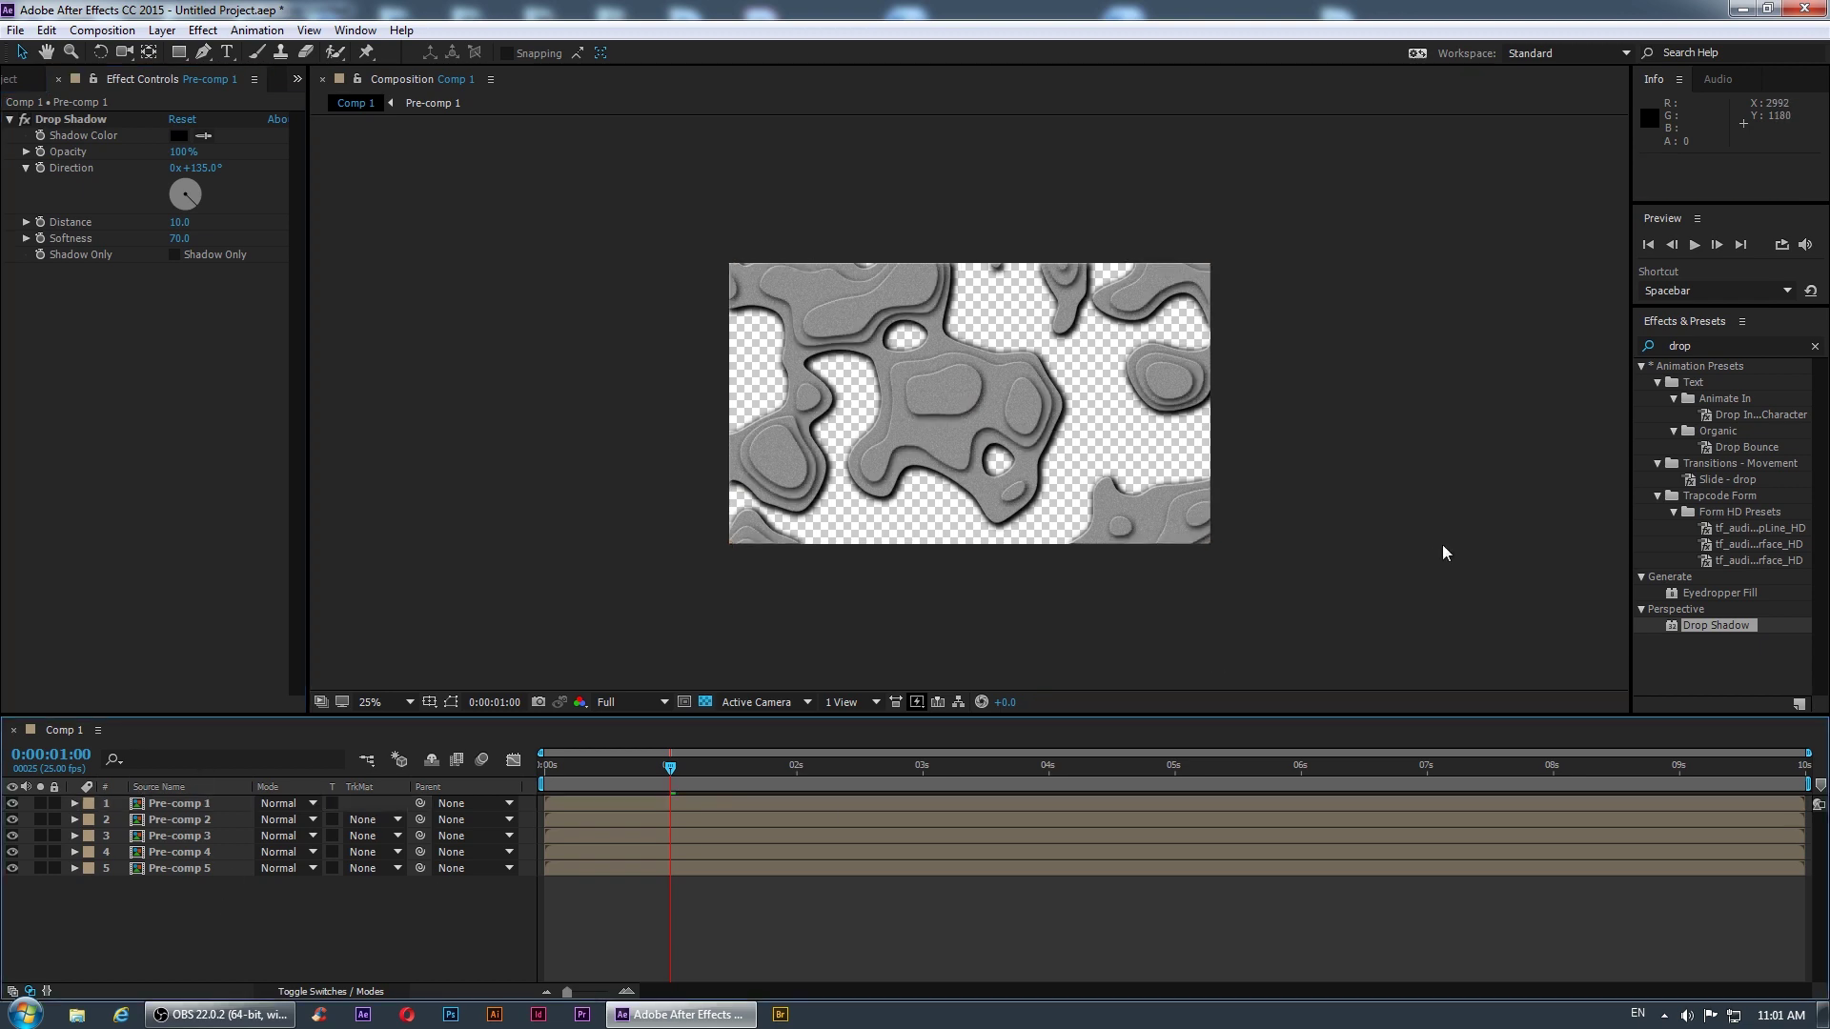
key(period)
- Set the Fractal Noise Brightness in Pre-comp 4 to 10
double_click(214, 849)
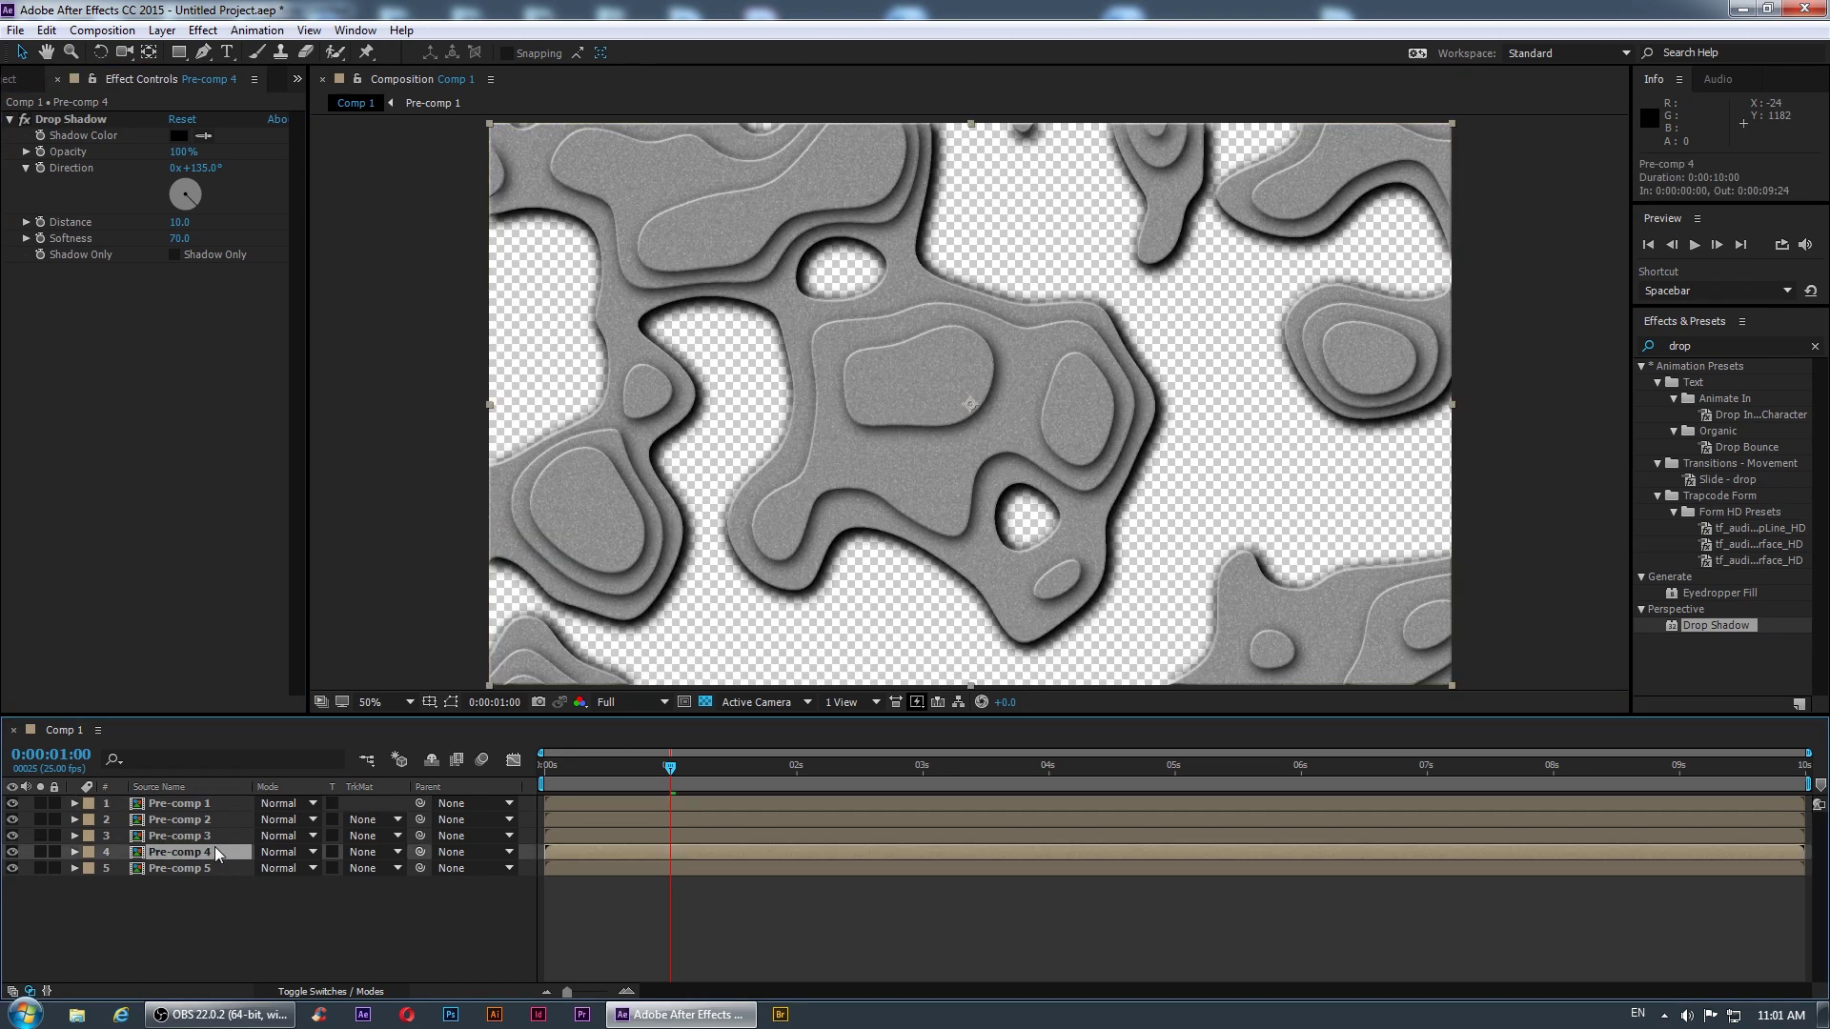
click(221, 805)
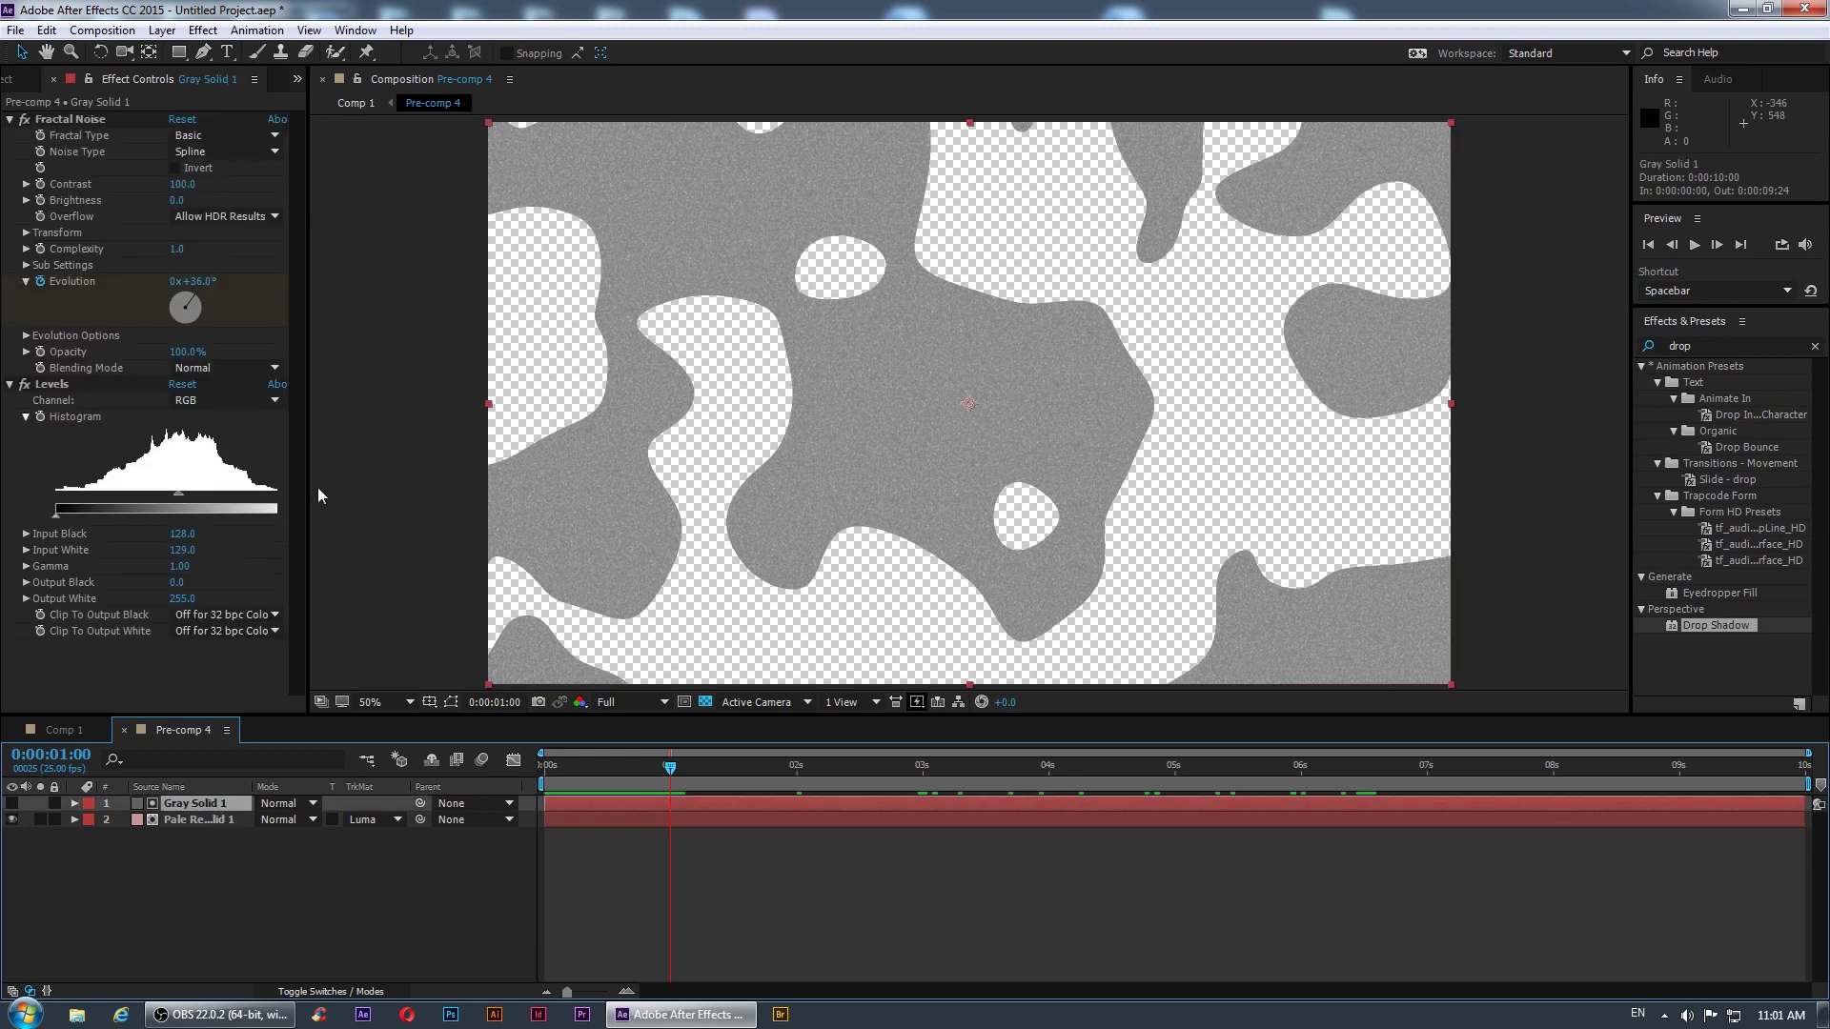
click(178, 200)
text(10)
key(Return)
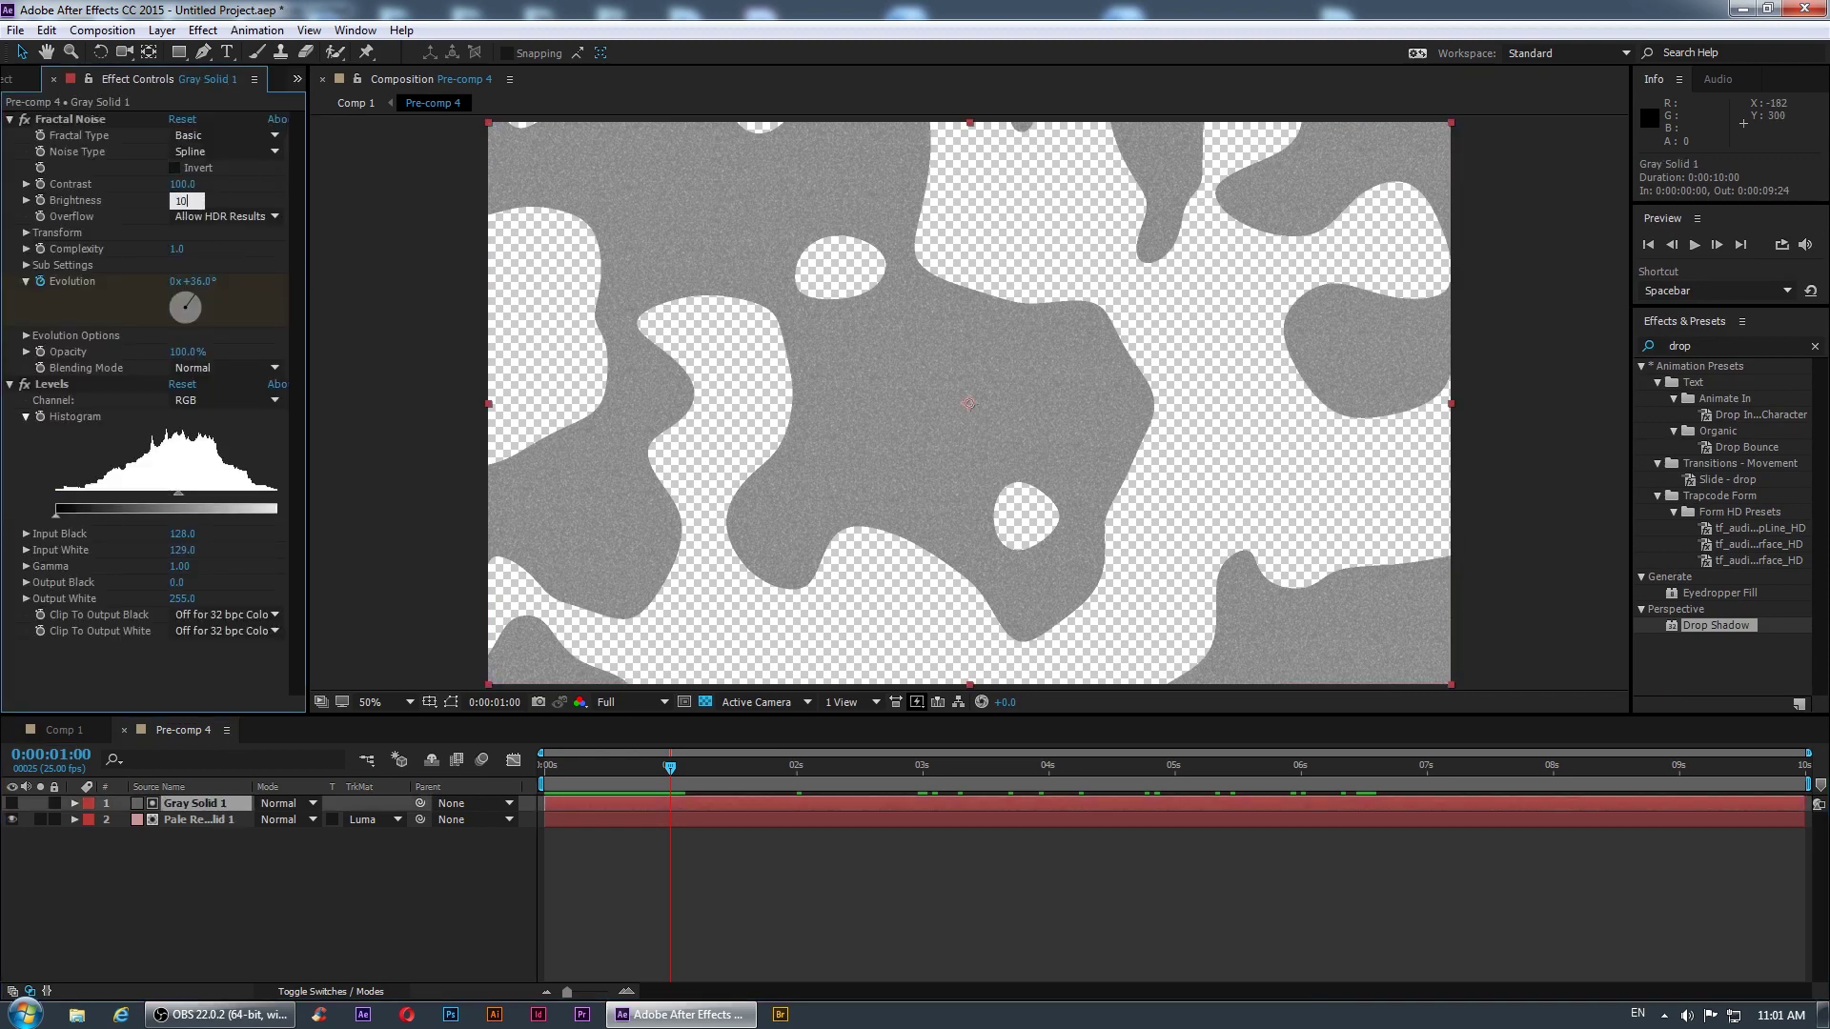
click(219, 889)
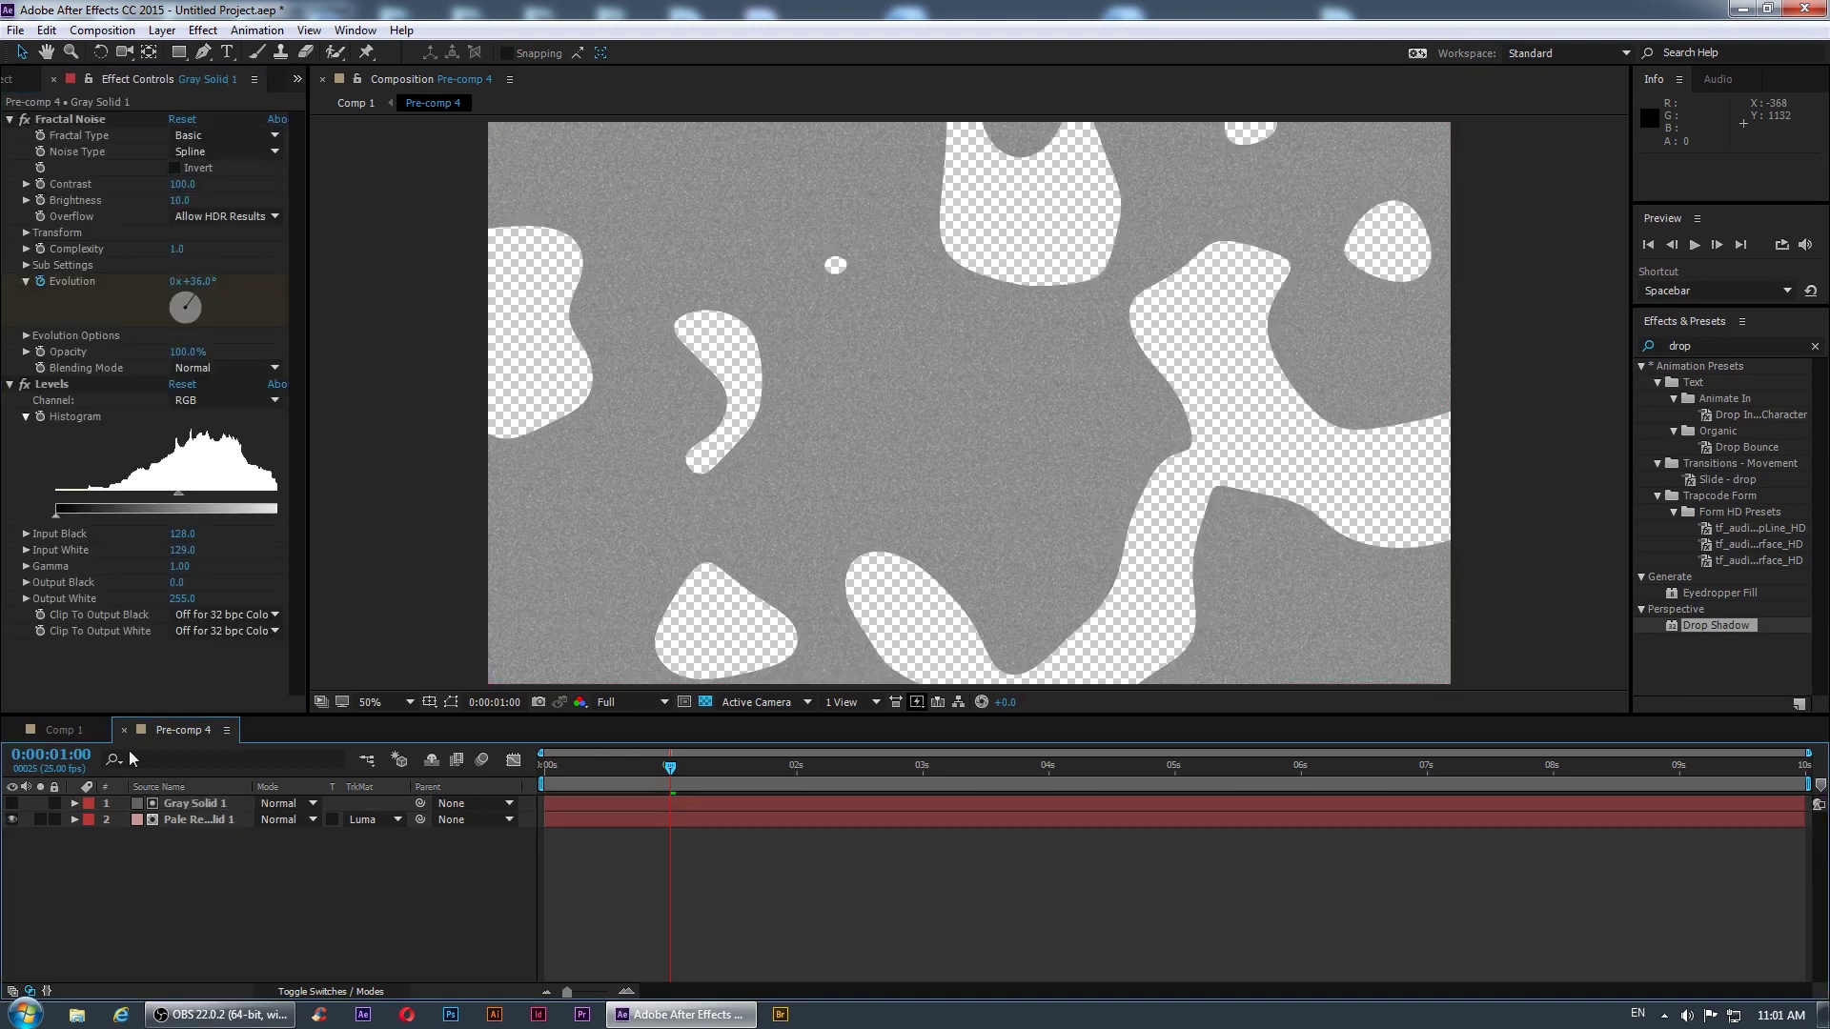
click(129, 732)
- Set the Fractal Noise Brightness in Pre-comp 5 to 20
double_click(209, 869)
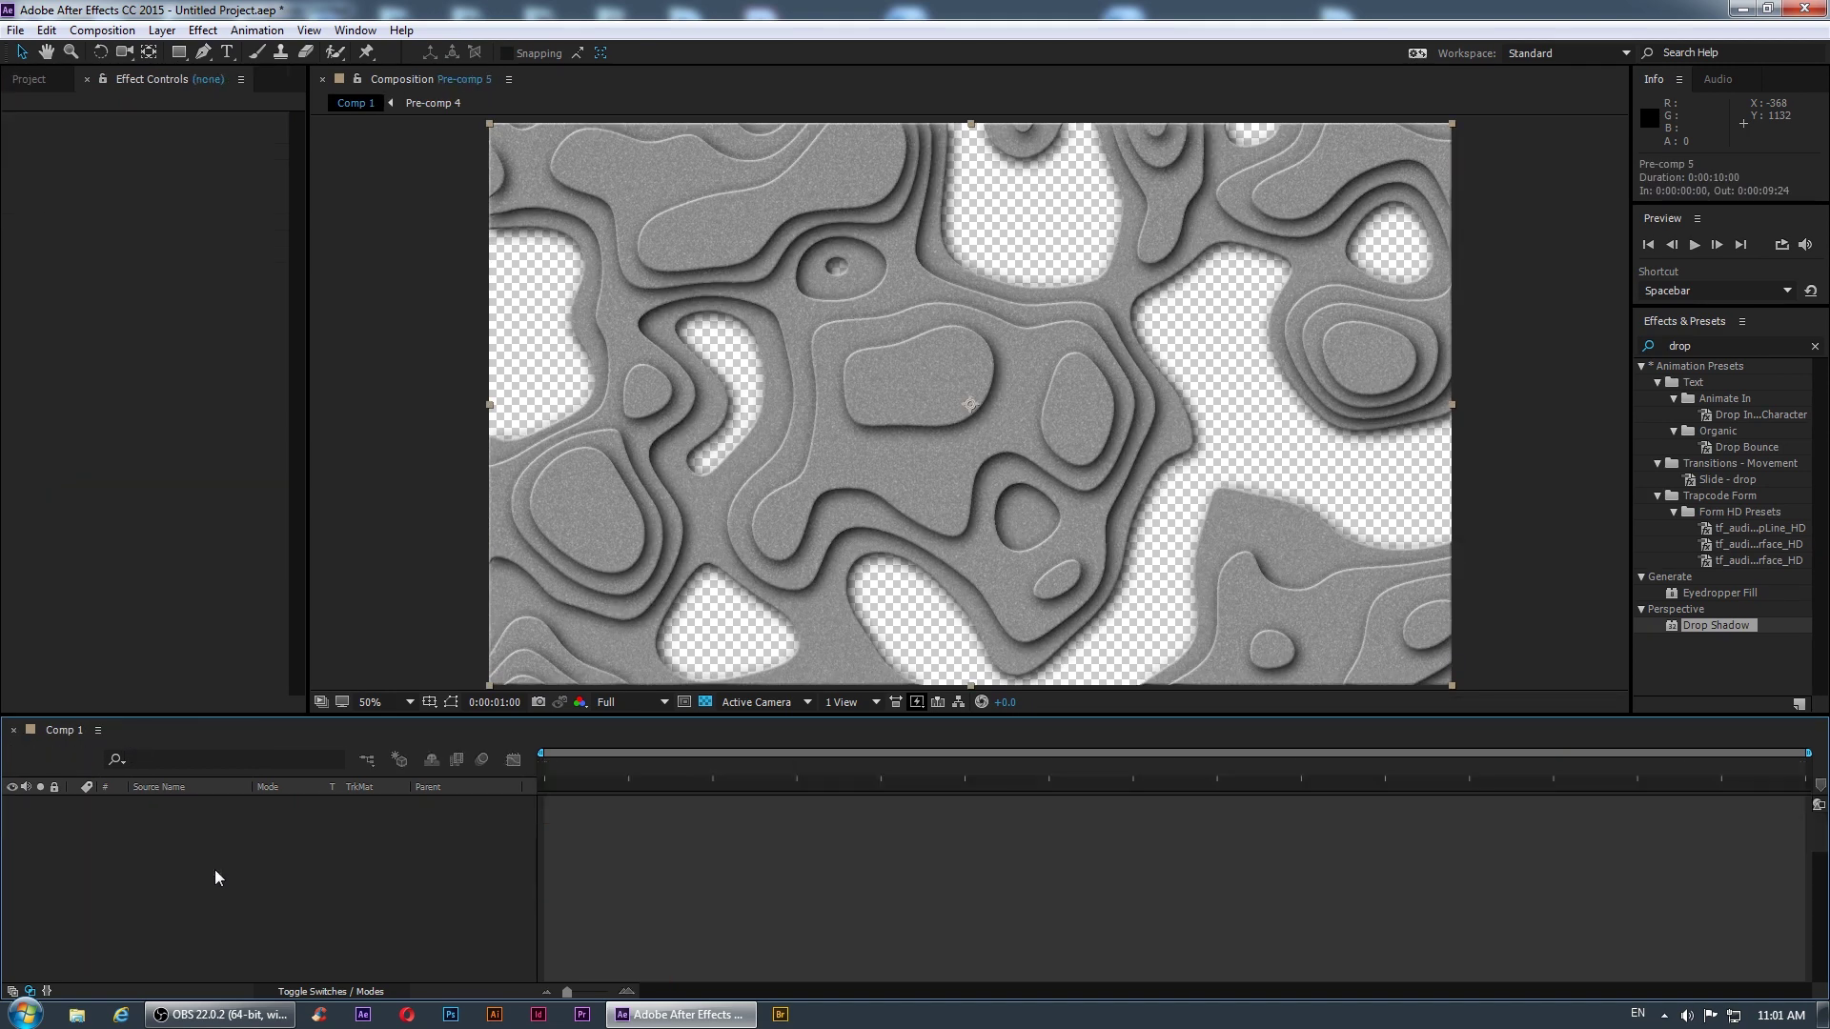
click(177, 803)
click(178, 200)
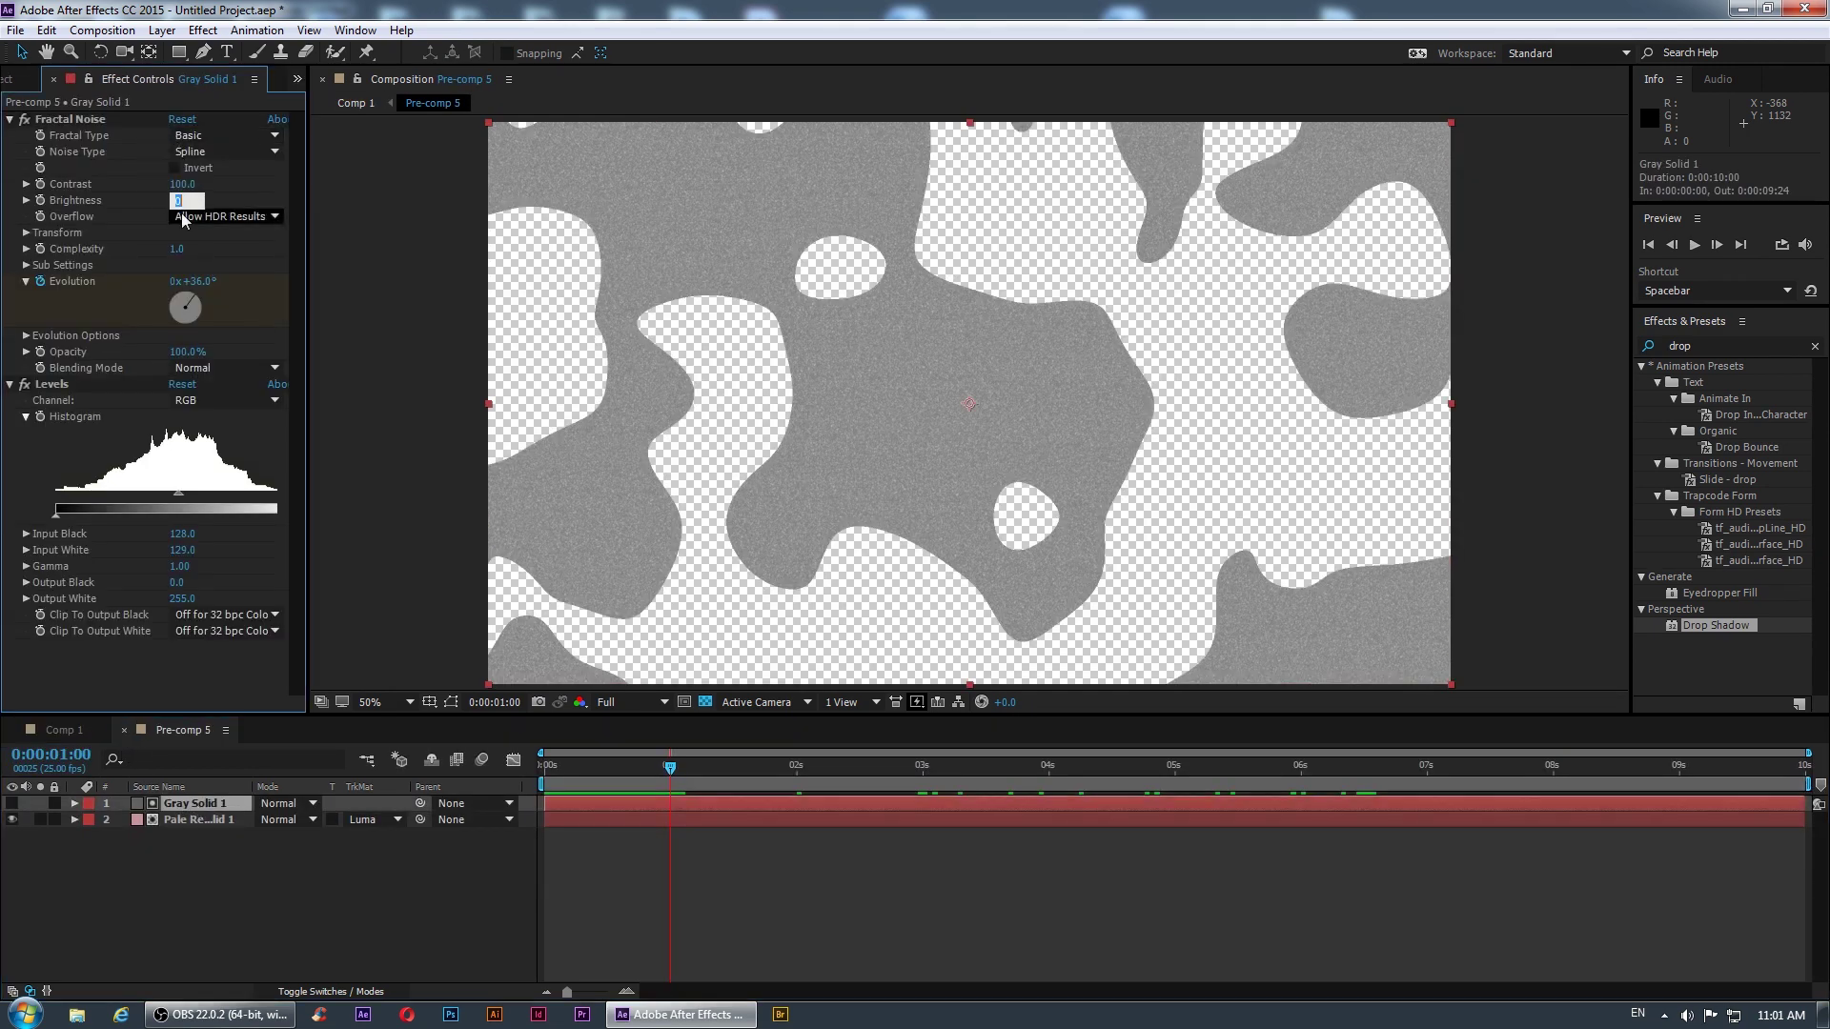
text(20)
key(Return)
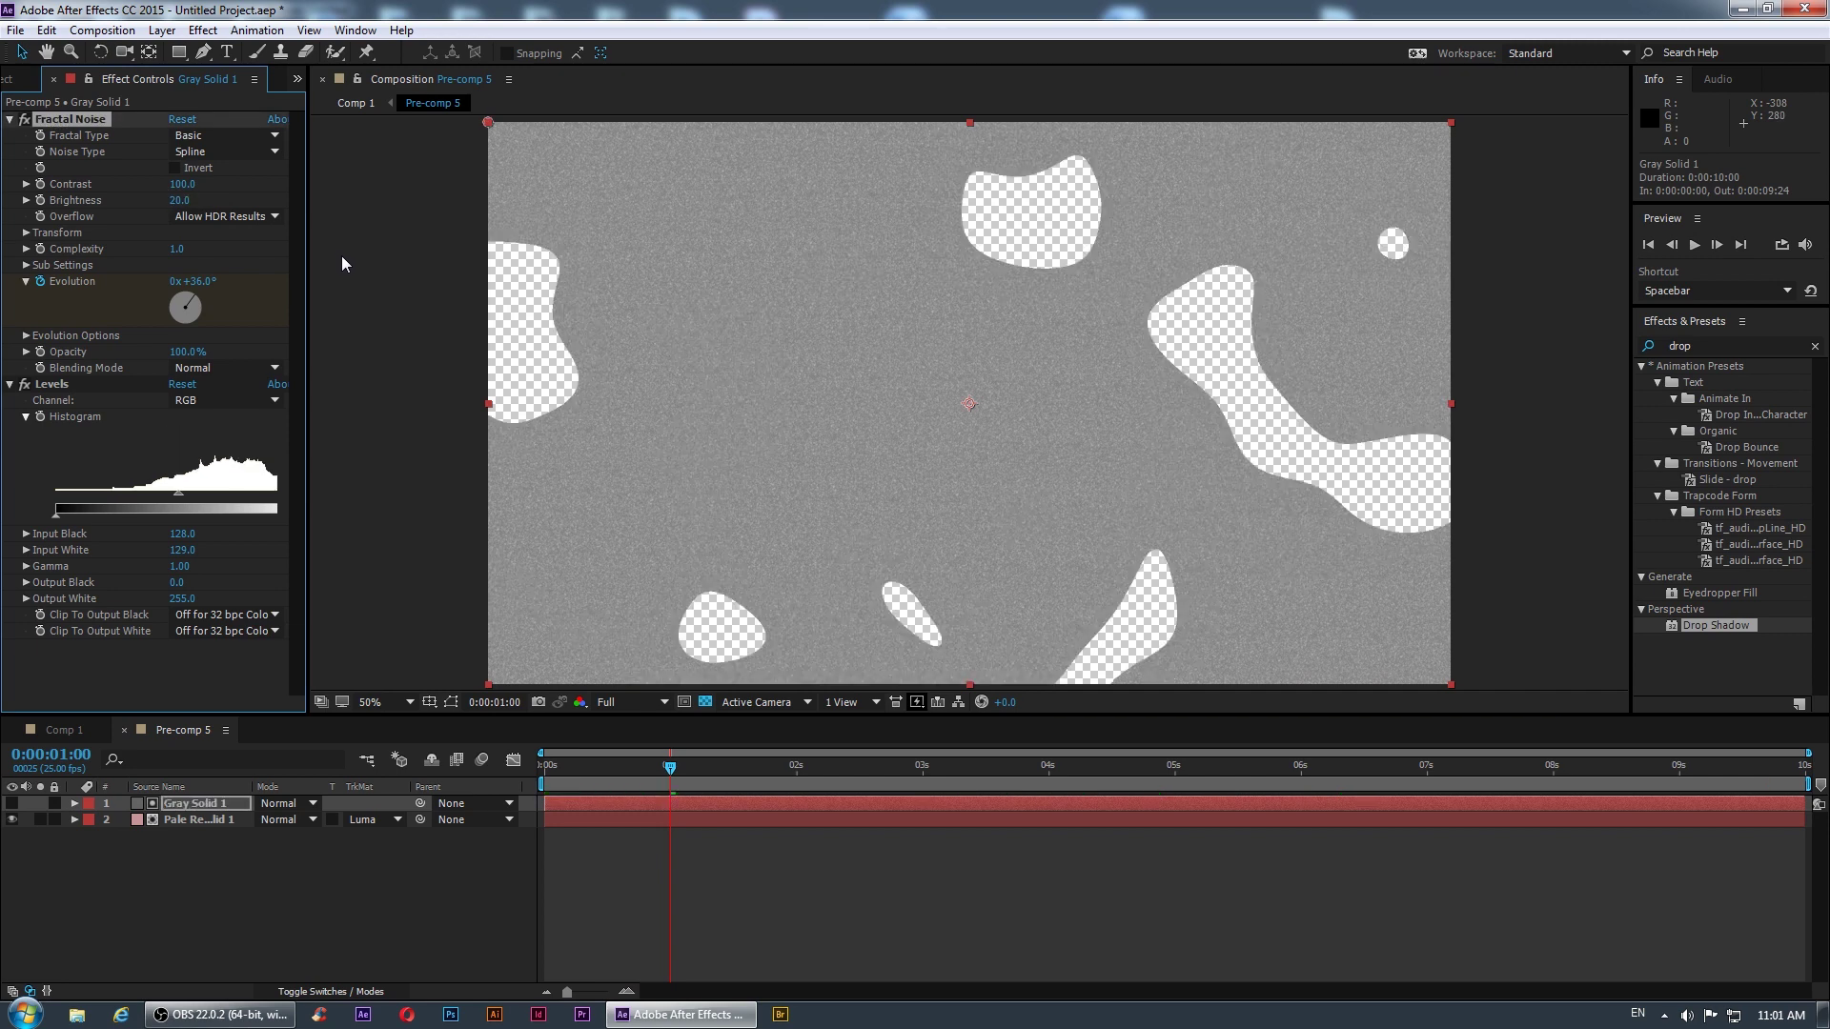
- Copy the Pale Red Solid 1 noise layer from Pre-comp 5
click(124, 732)
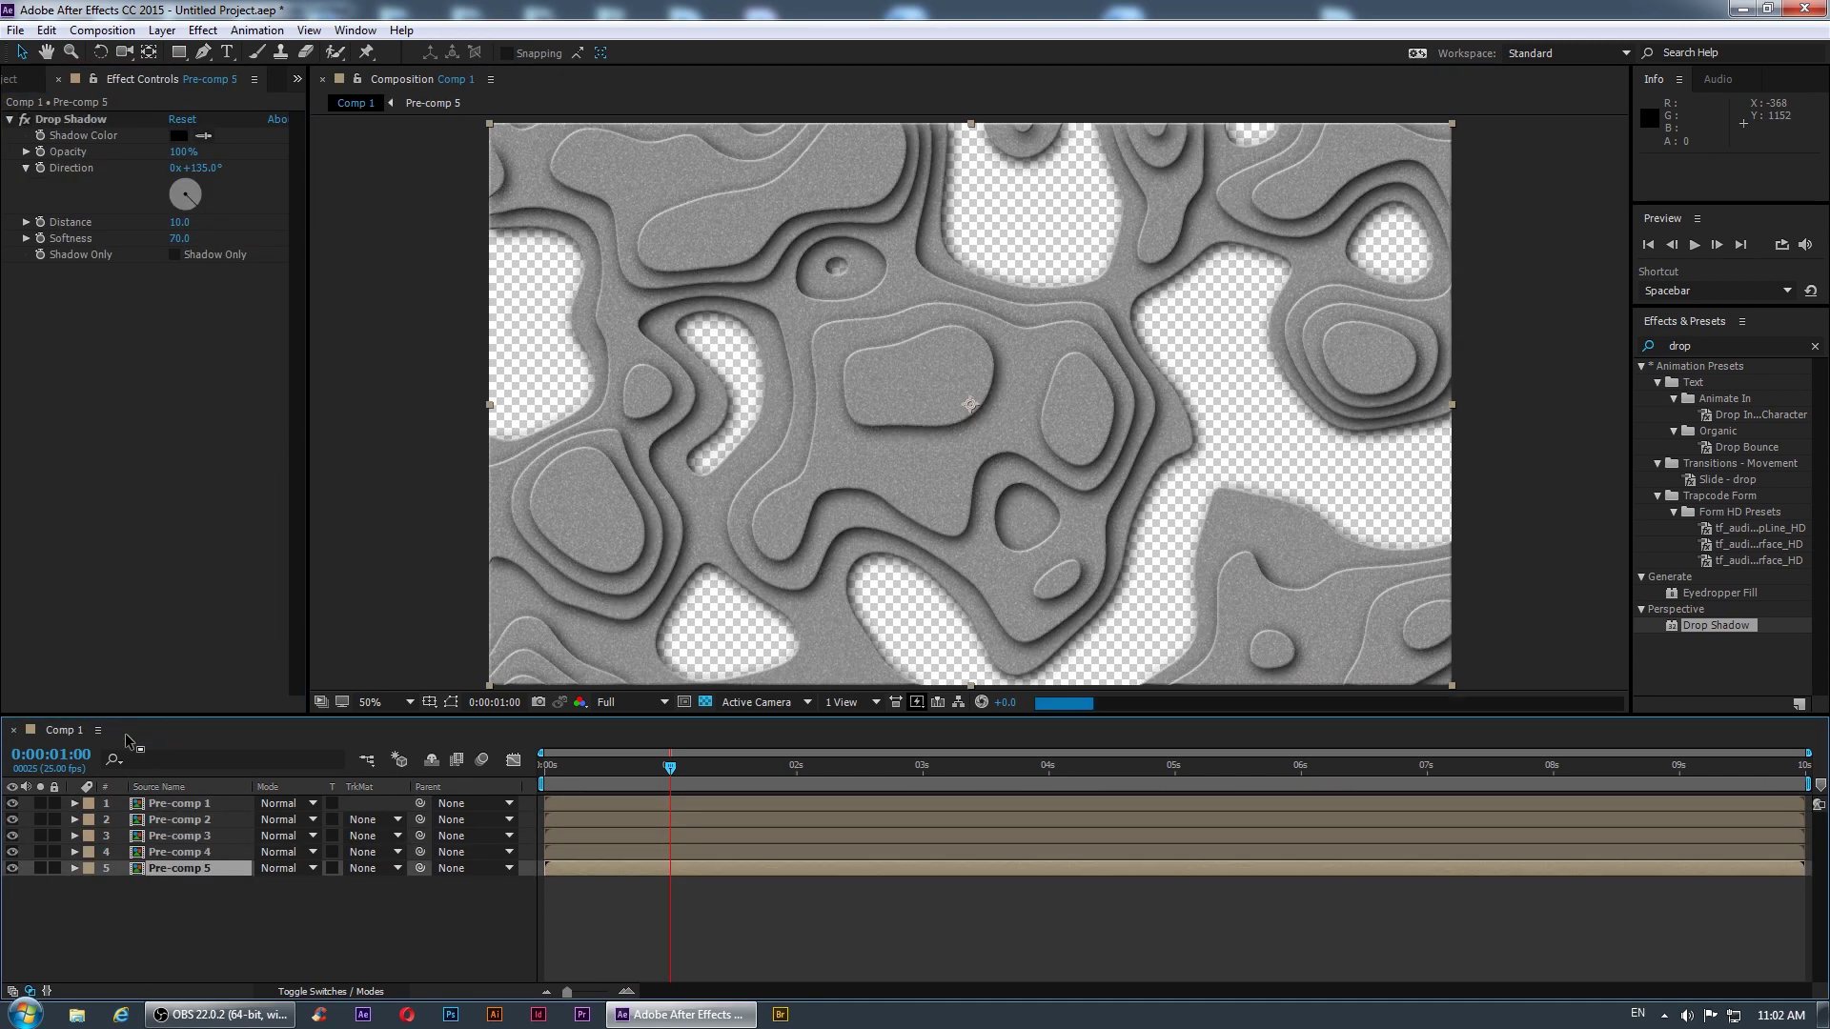
scroll(1424, 442, down, 1)
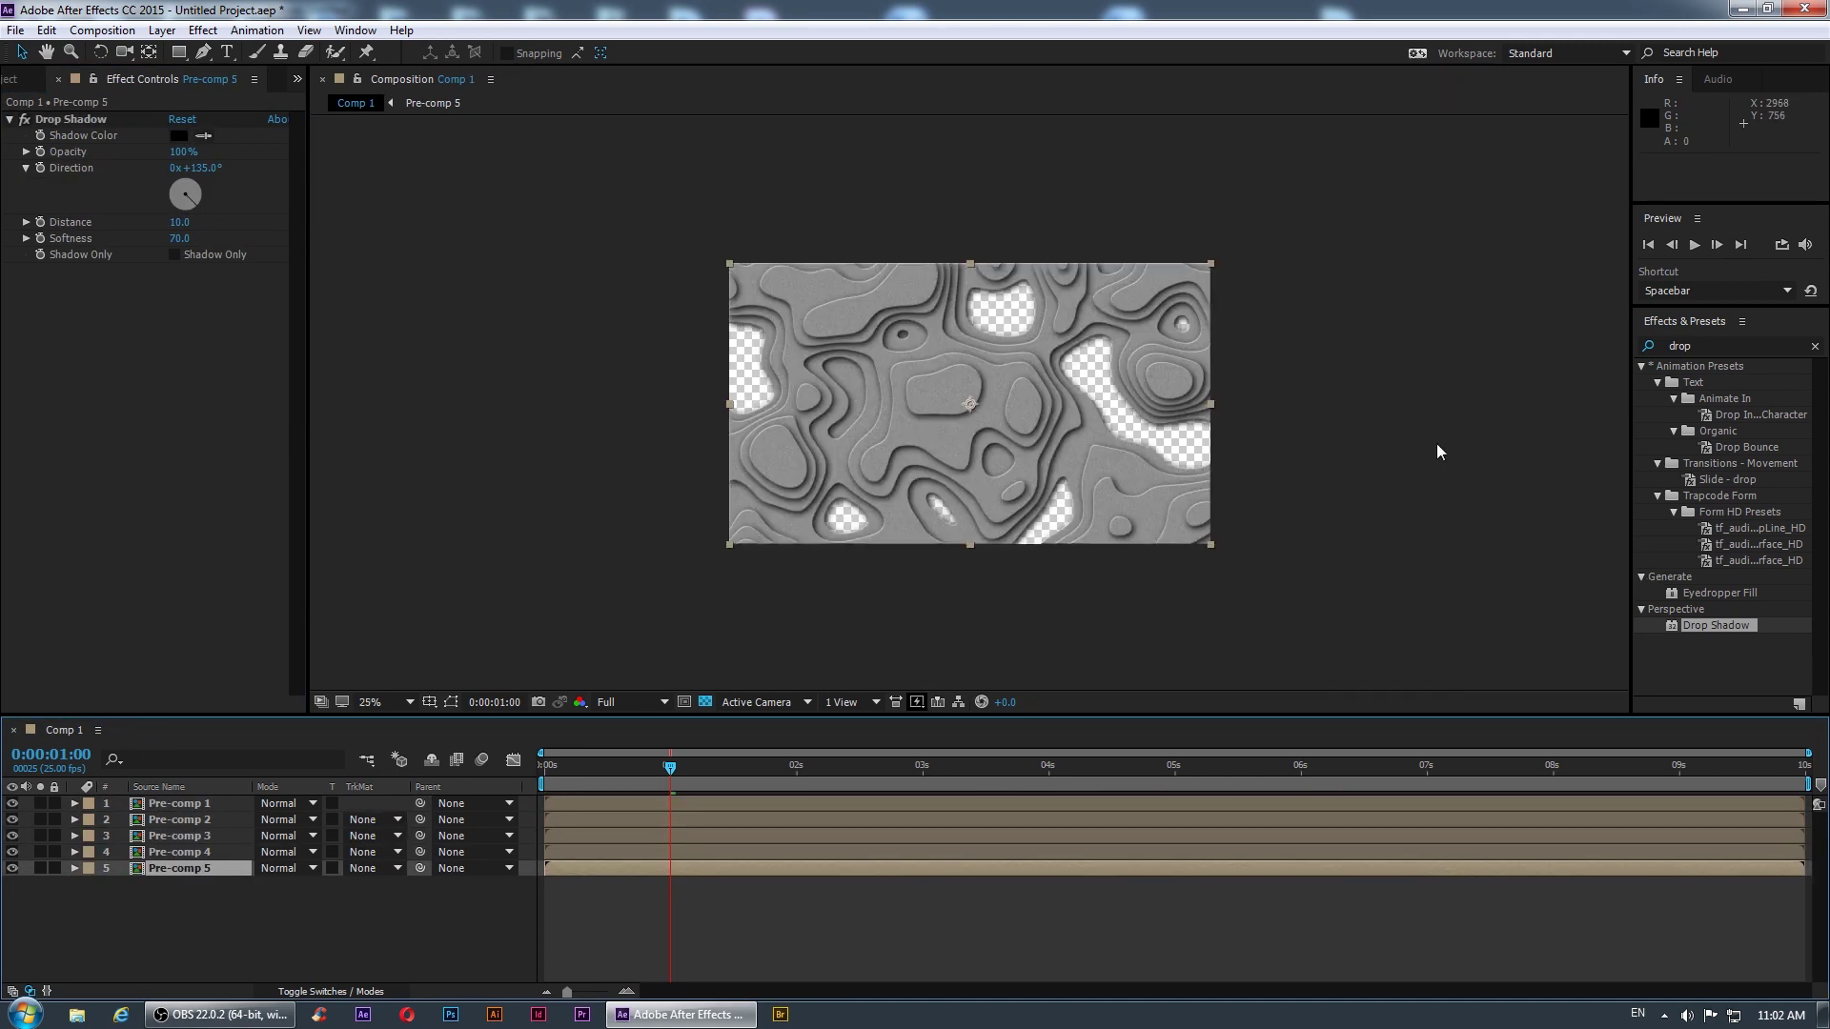
scroll(1437, 443, up, 1)
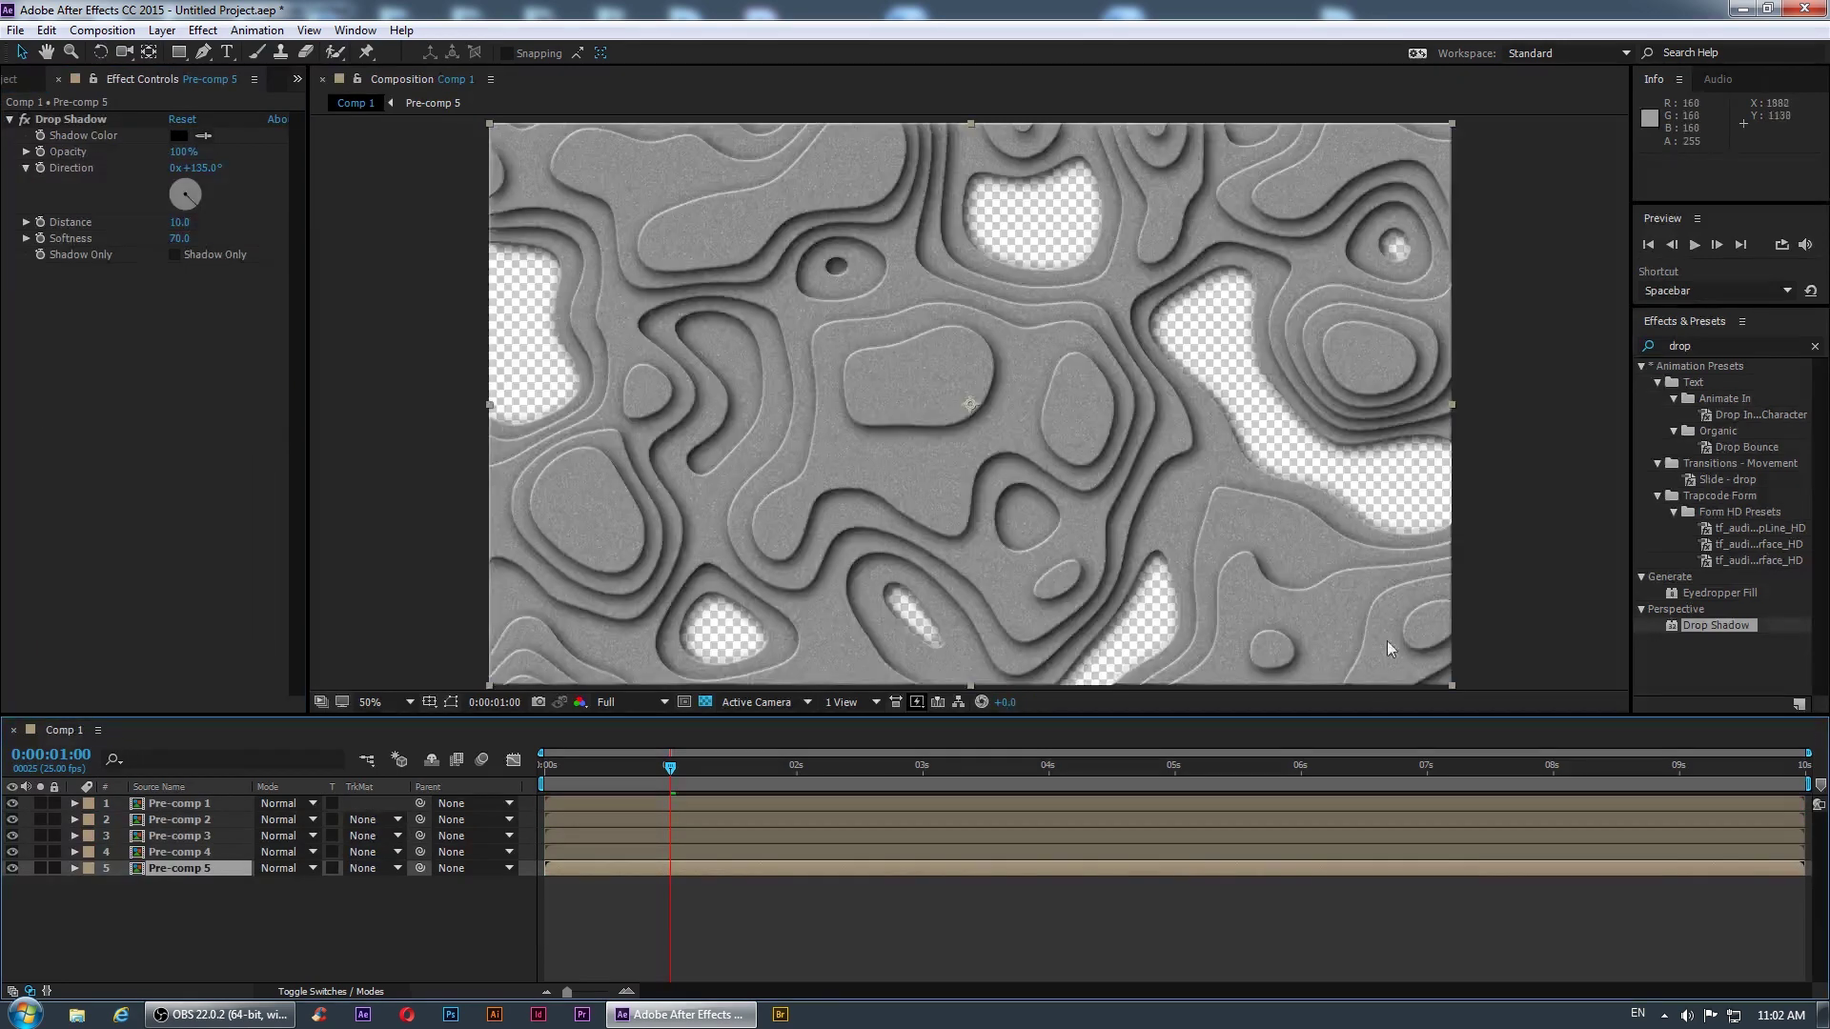
double_click(213, 867)
click(228, 819)
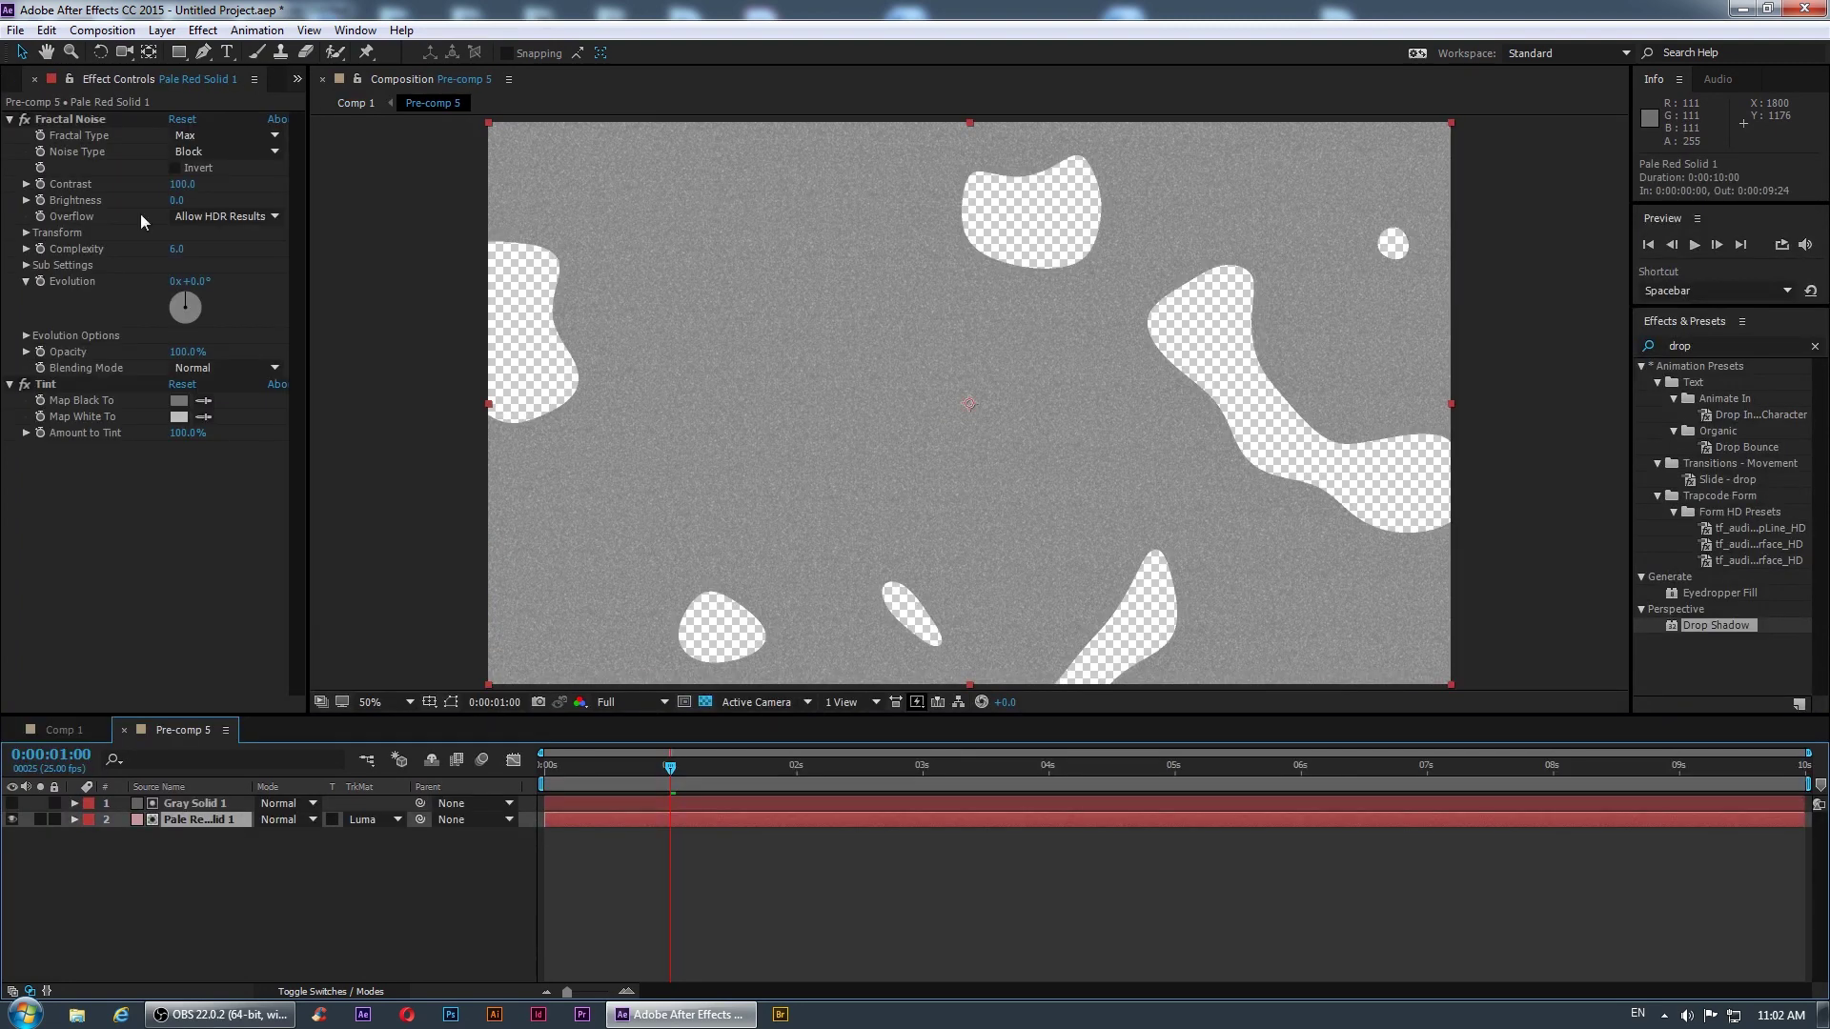
click(46, 30)
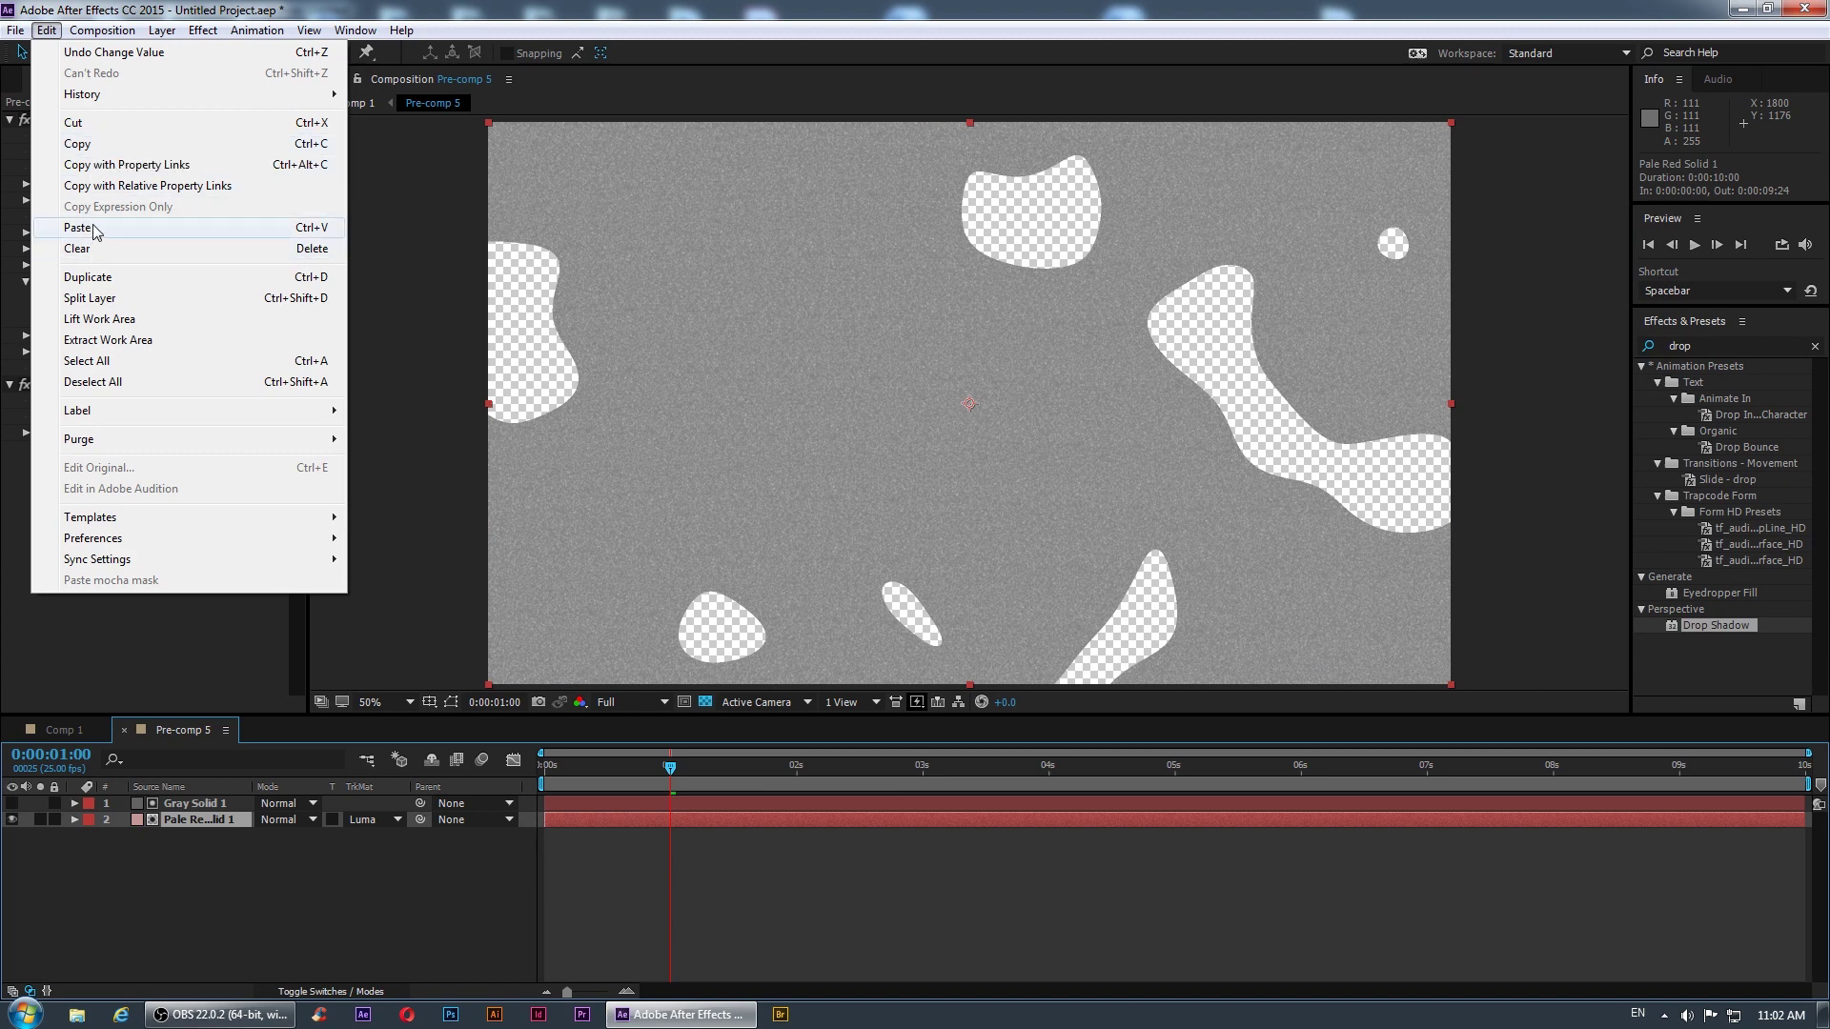
click(96, 230)
- Paste Pale Red Solid 1 into Comp 1 and move it to the bottom of the layer stack
click(200, 867)
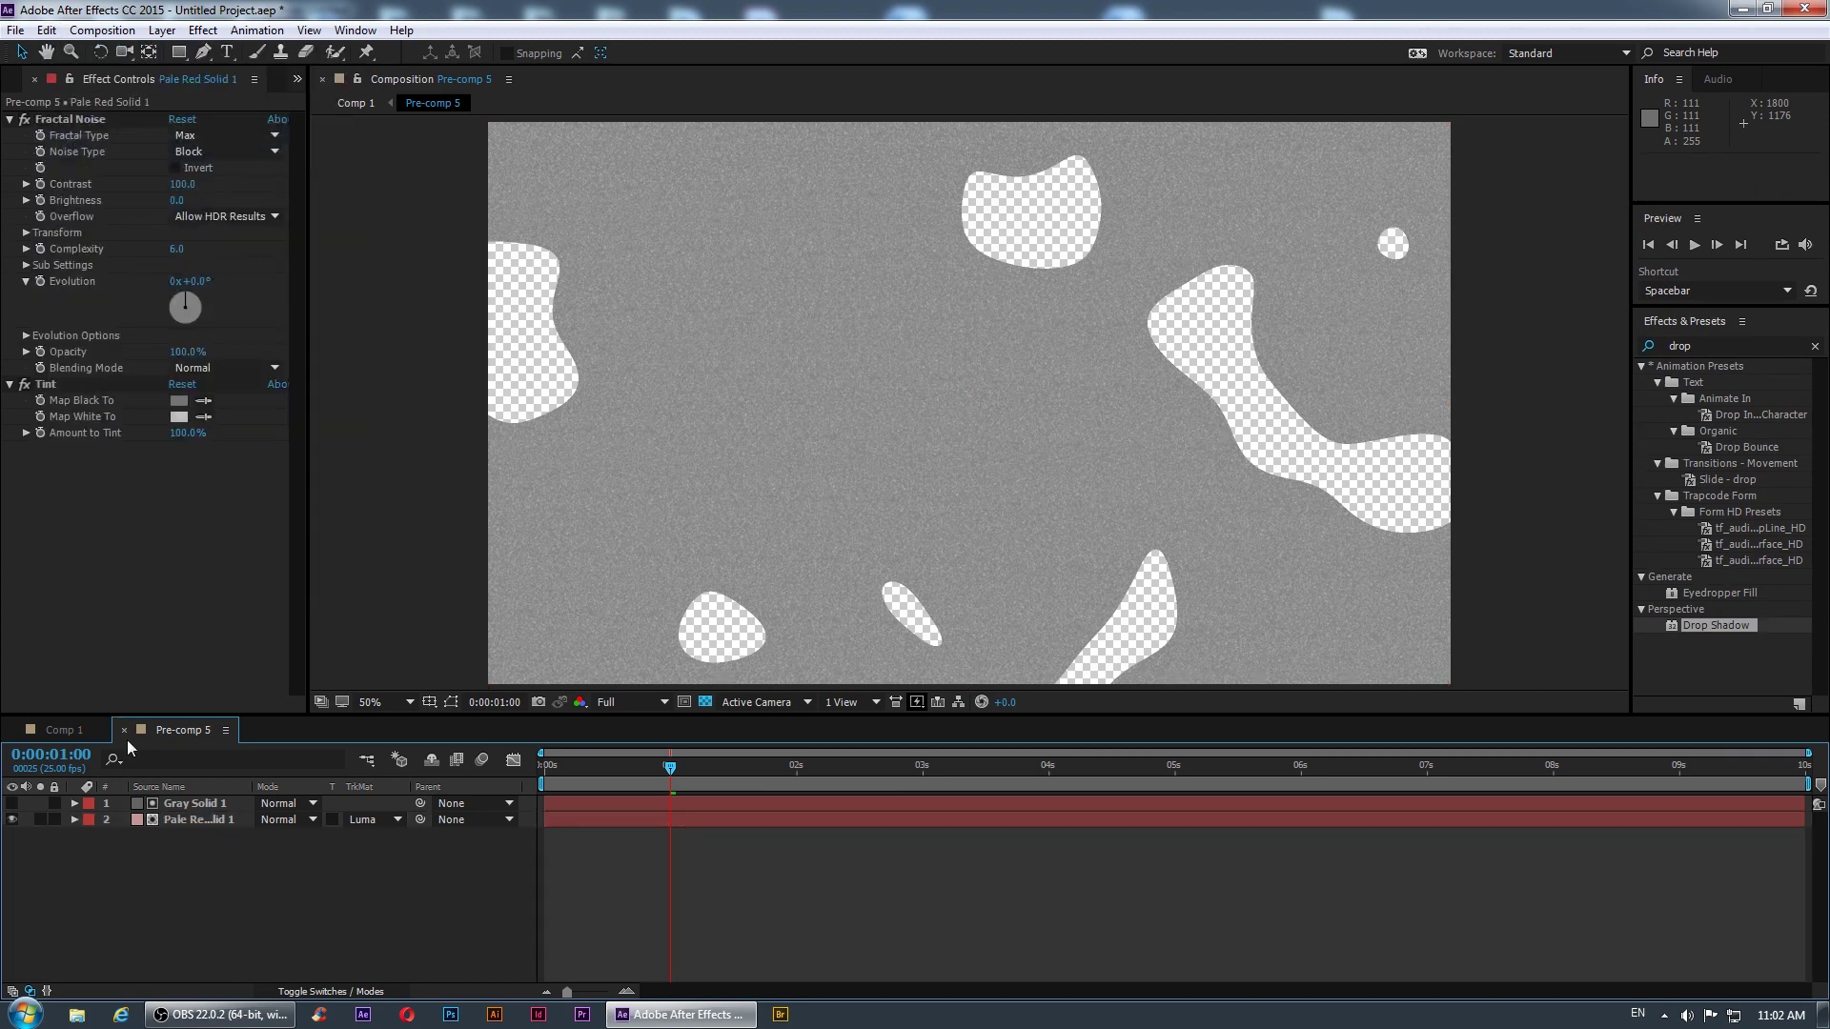
click(123, 730)
click(205, 922)
click(46, 29)
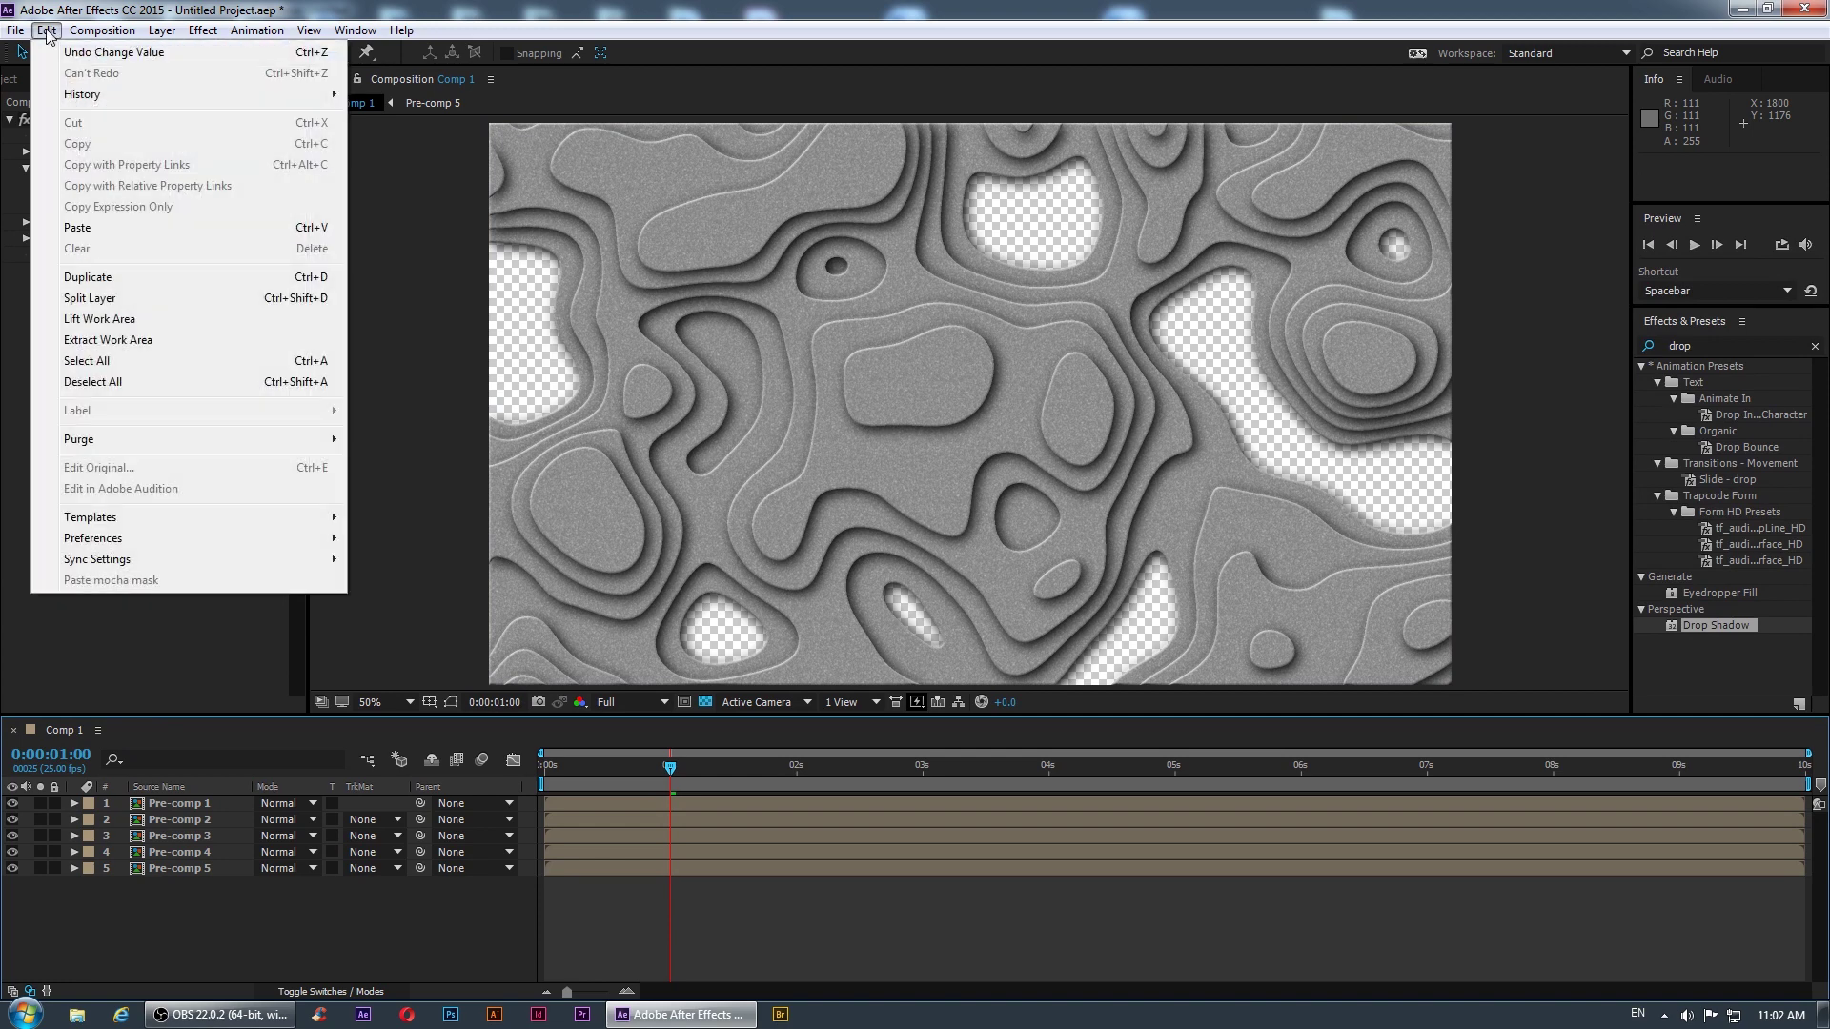
click(84, 229)
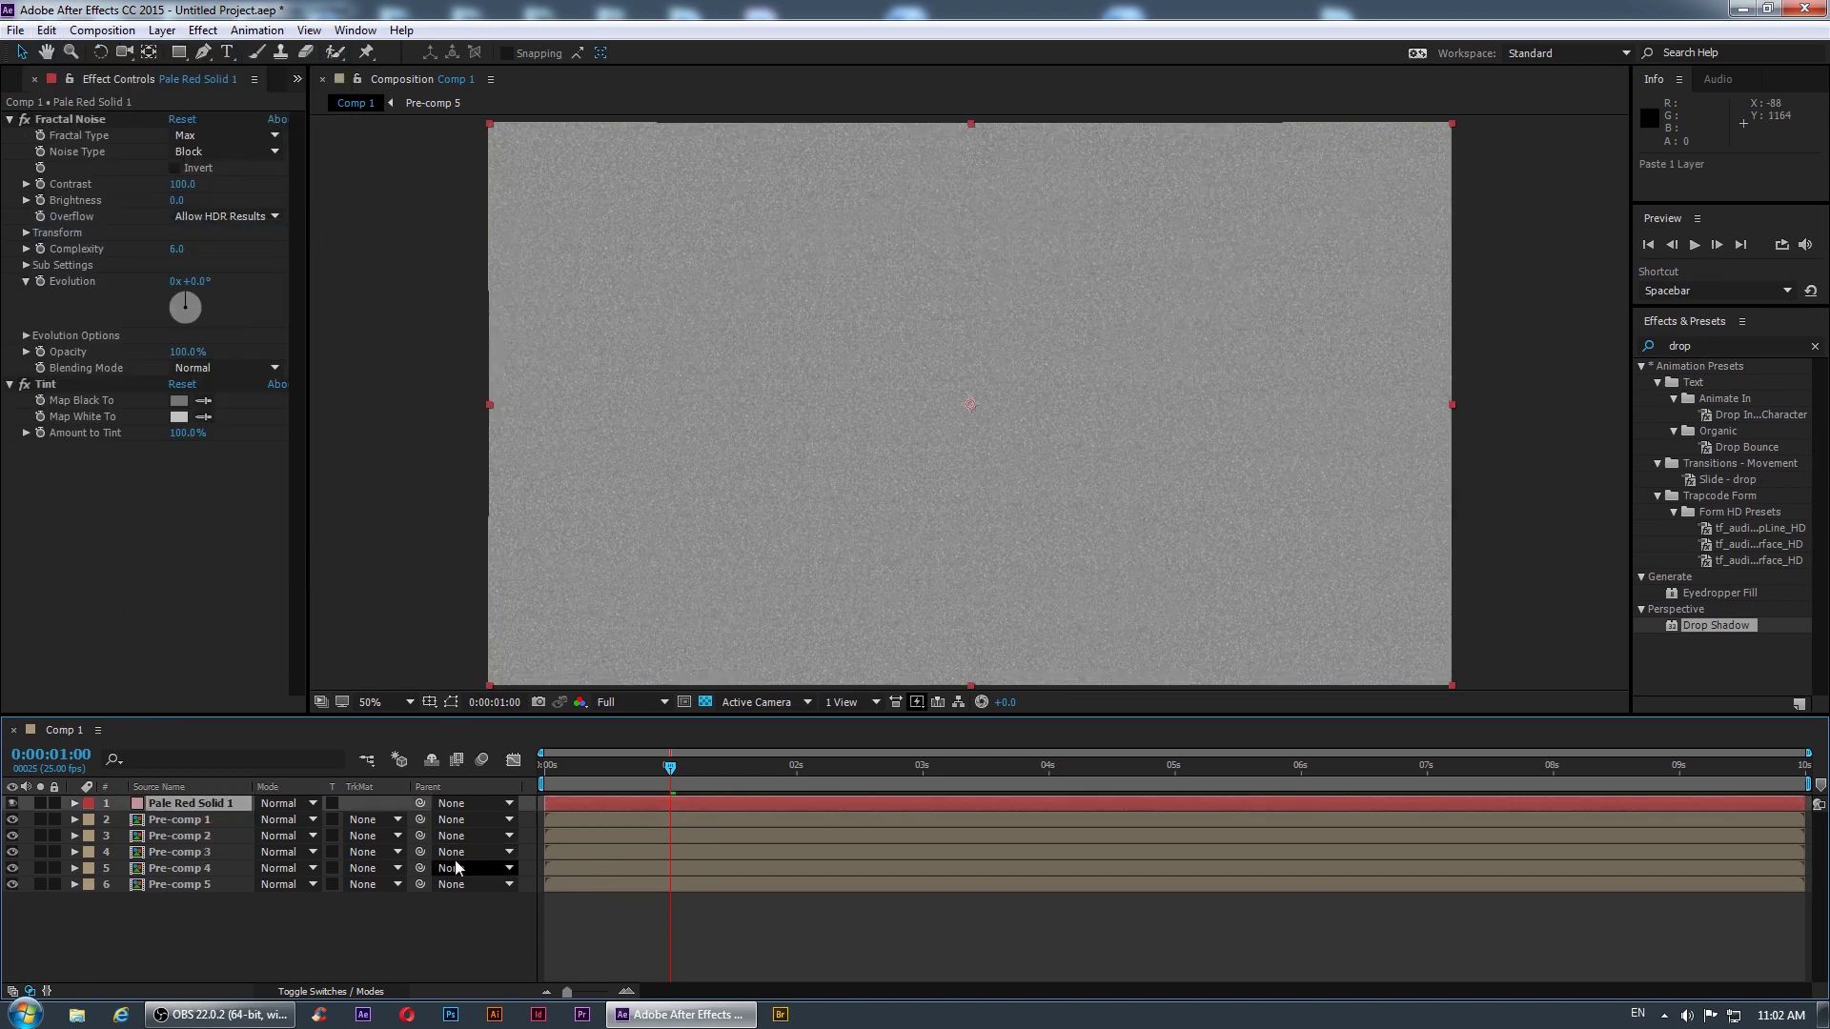
drag(214, 802, 243, 943)
- Set the noise layer to No Track Matte and preview Comp 1 at 25% zoom
click(381, 884)
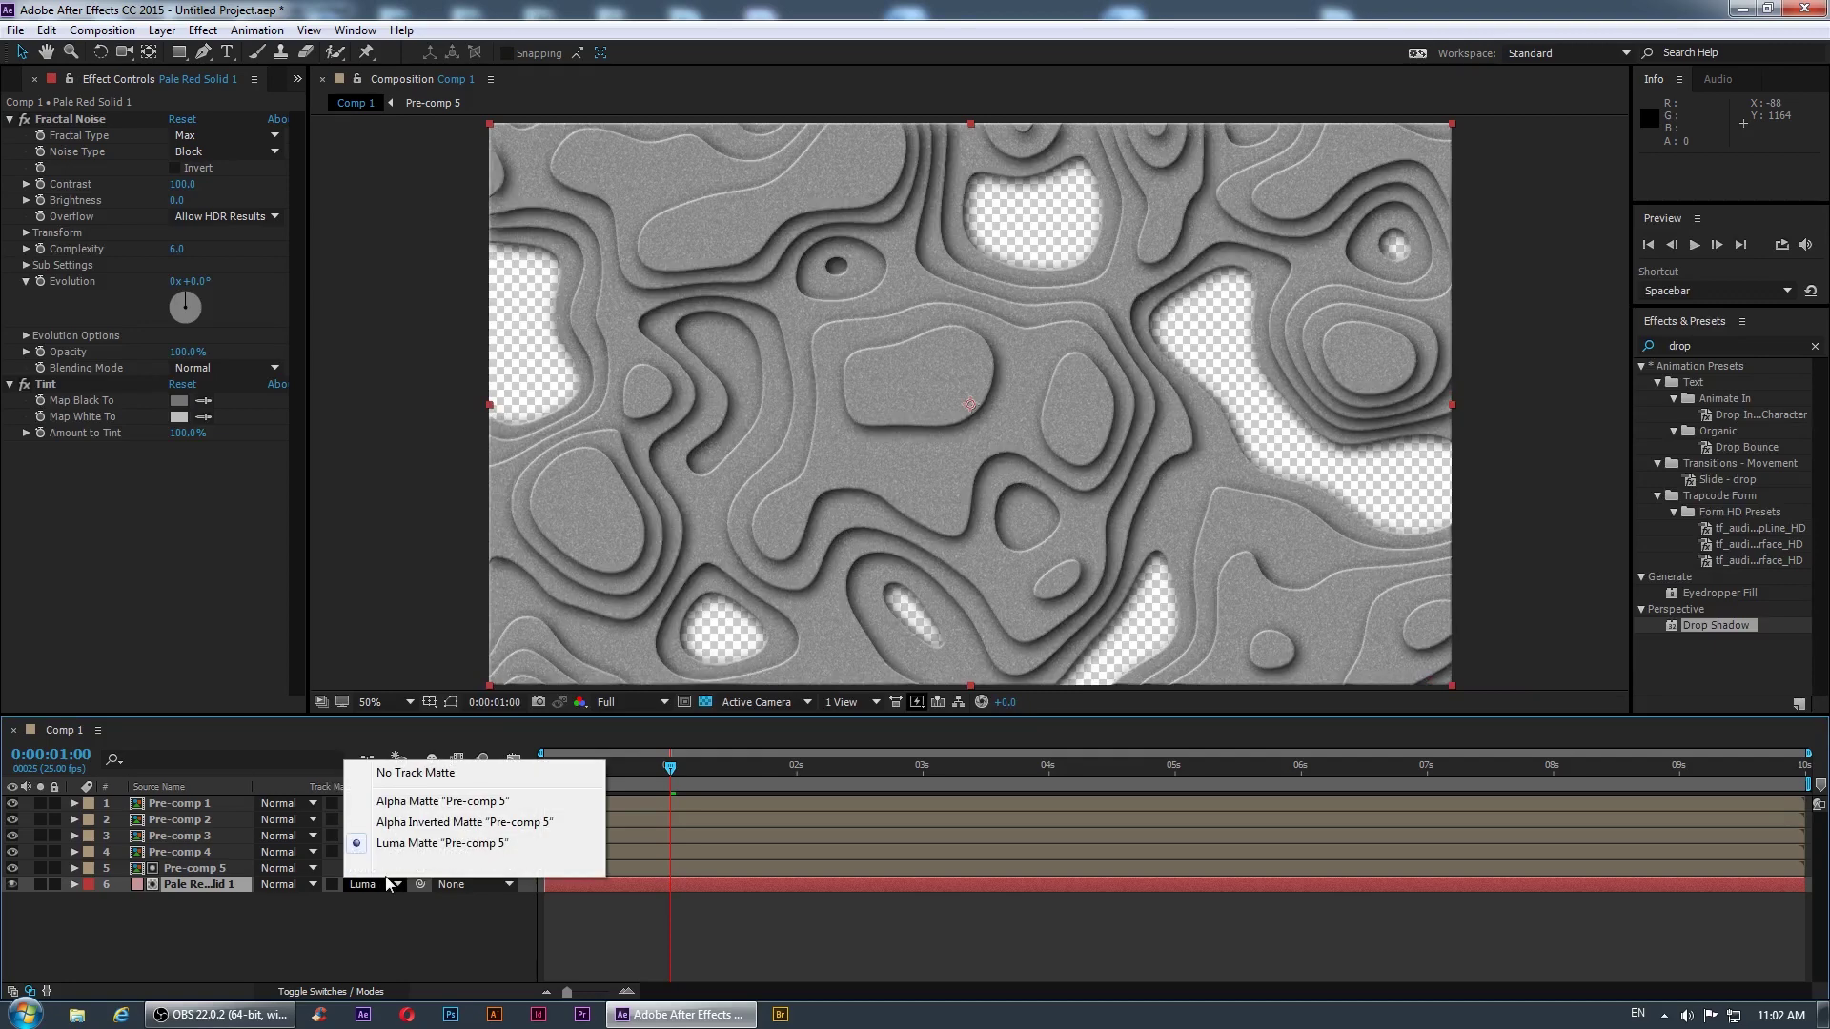
click(413, 770)
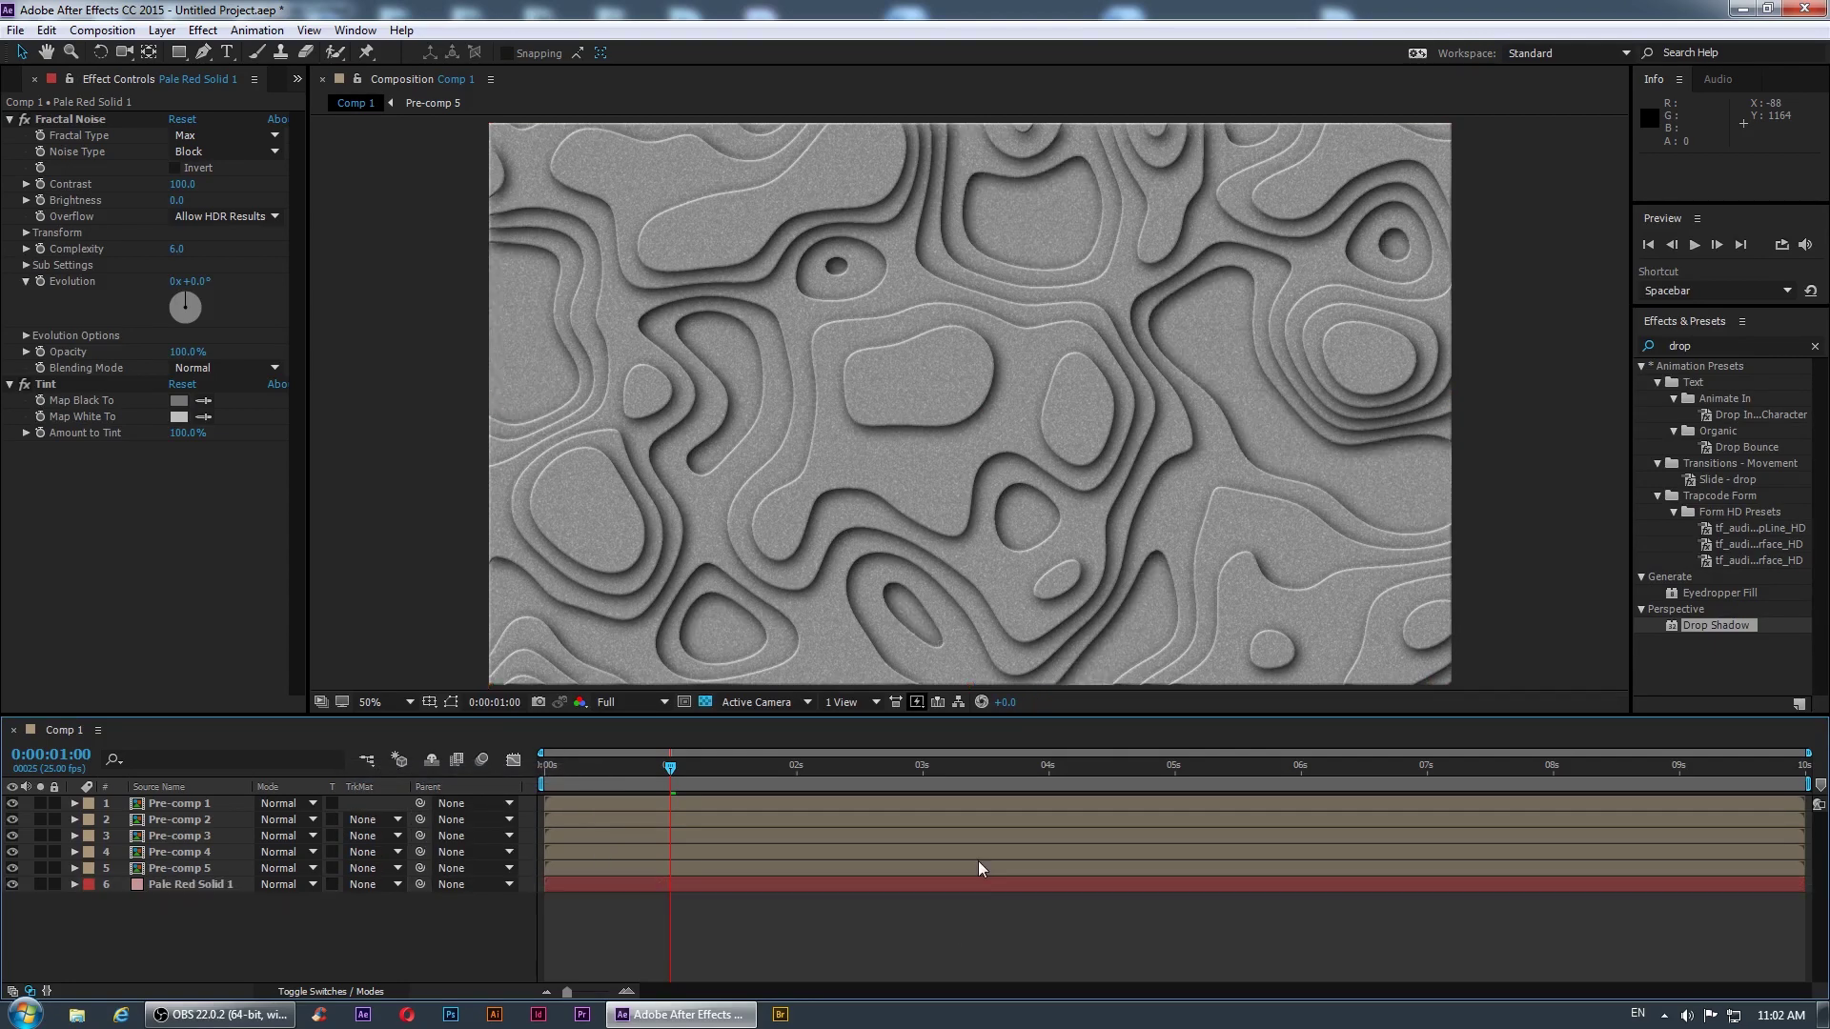
key(comma)
key(space)
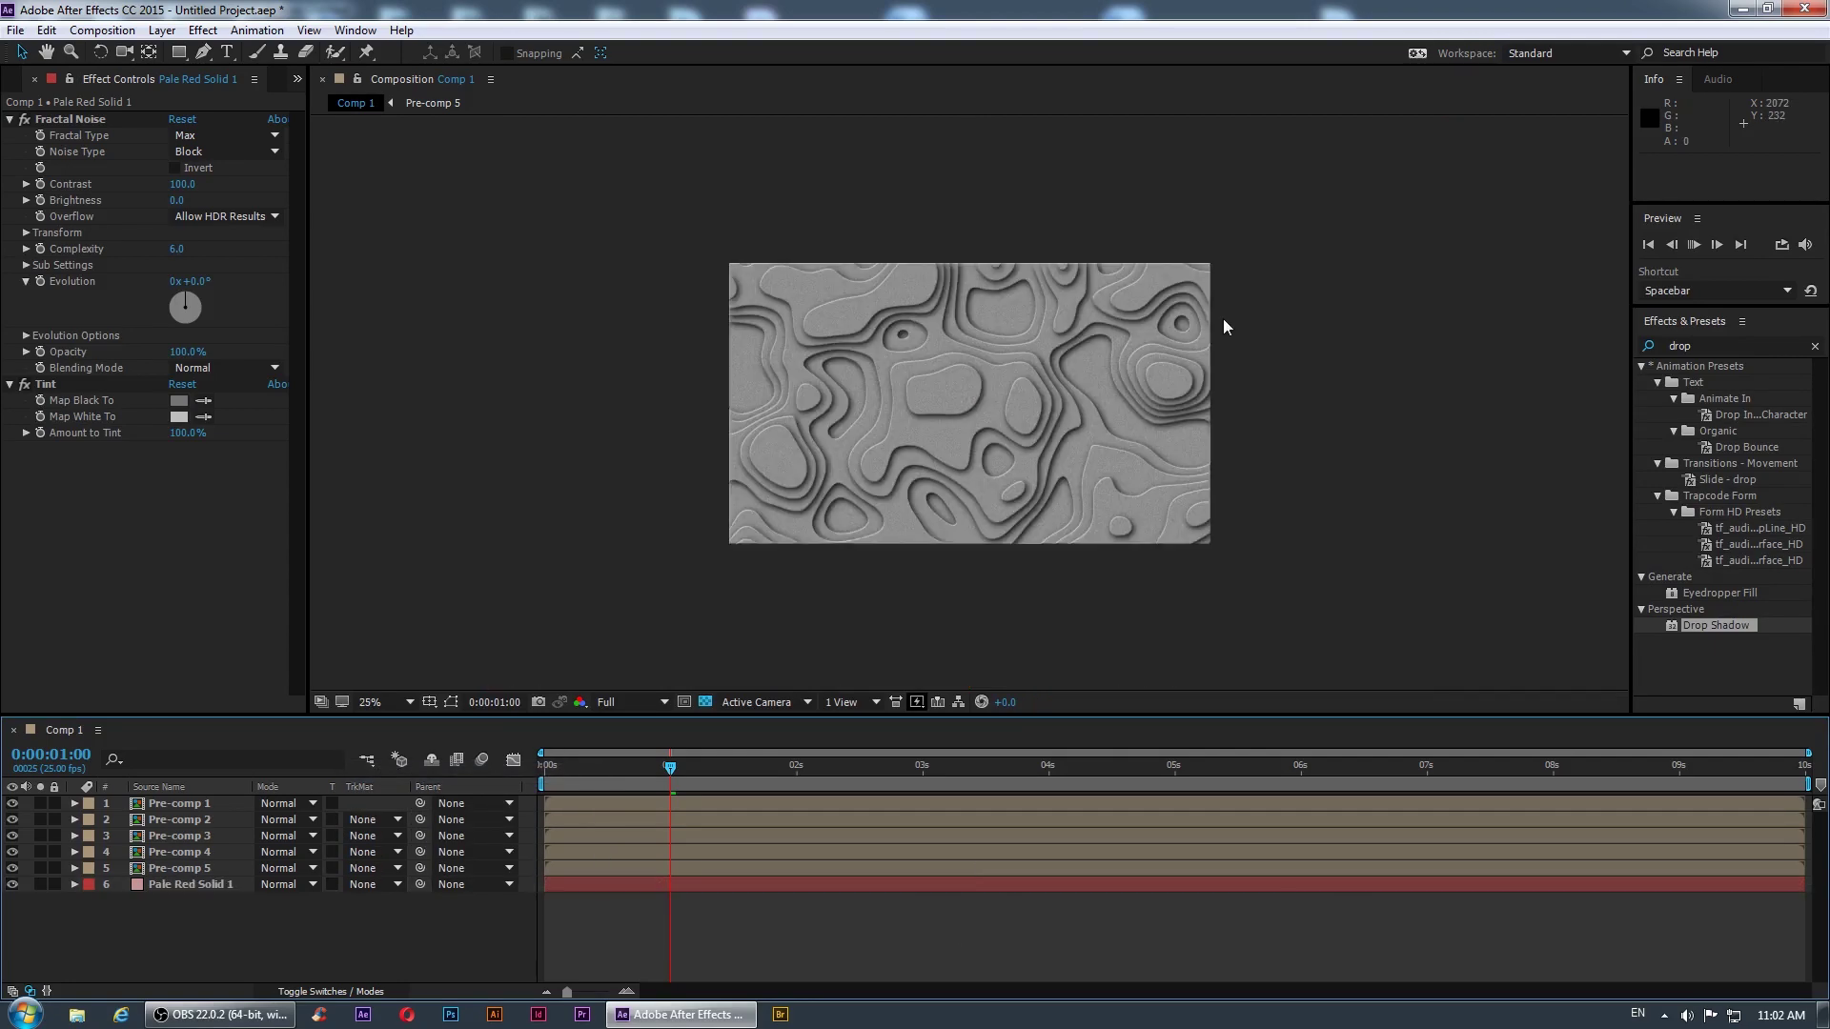